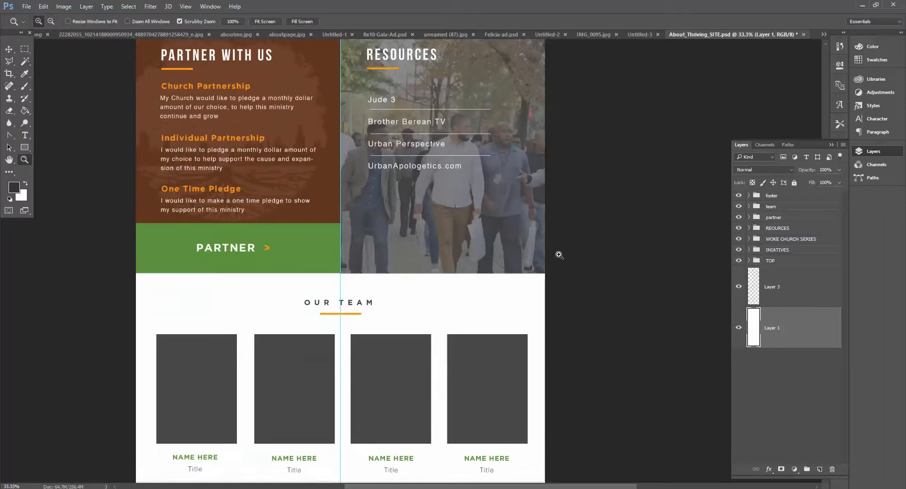
scroll(557, 303, "down", 3)
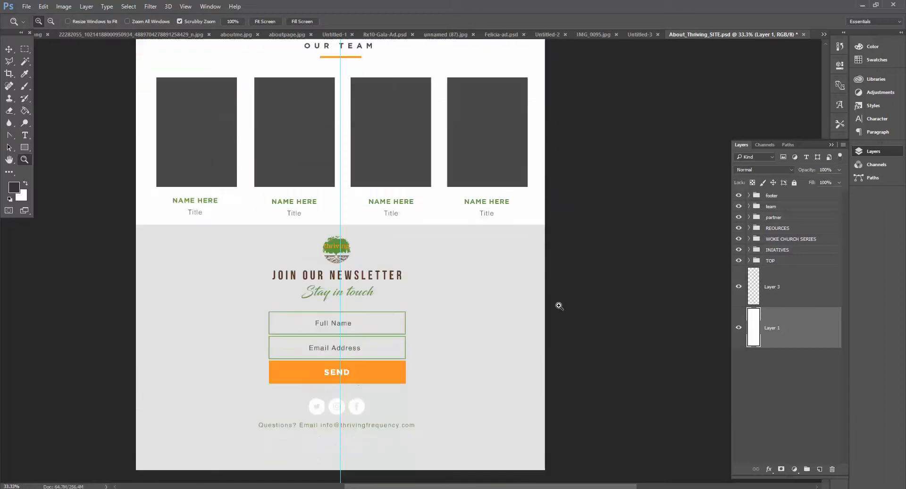
Step: Scroll through the web page mockup and toggle the TOP, INIATIVES and WOKE CHURCH SERIES groups' visibility to inspect them
scroll(555, 305, "up", 7)
scroll(555, 305, "up", 15)
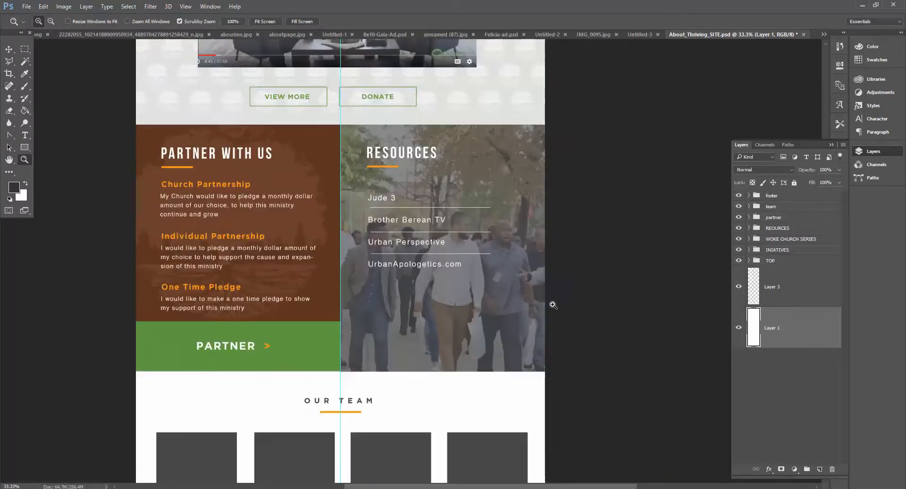
scroll(543, 301, "up", 9)
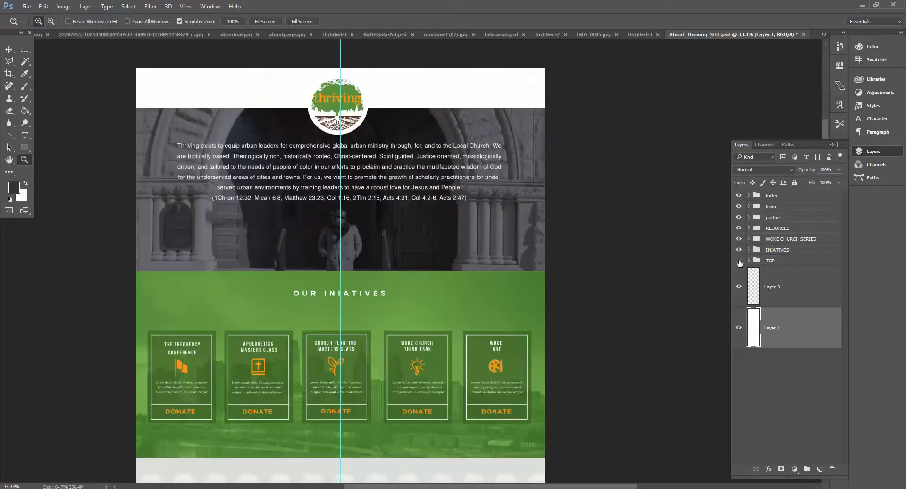
left_click(740, 261)
left_click(739, 261)
left_click(739, 249)
left_click(739, 249)
left_click(739, 238)
left_click(739, 239)
Step: Expand the TOP group, show Group 11 and start exporting it as a PNG file
left_click(748, 260)
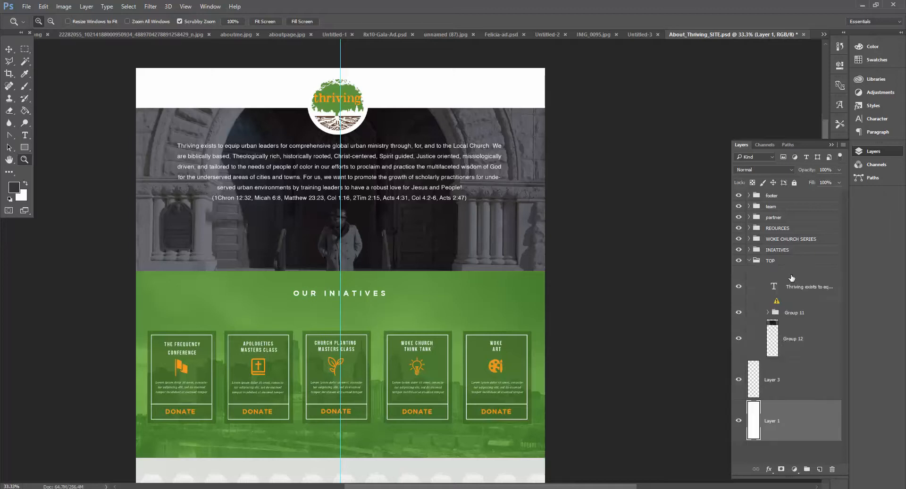
left_click(739, 313)
right_click(792, 316)
left_click(716, 240)
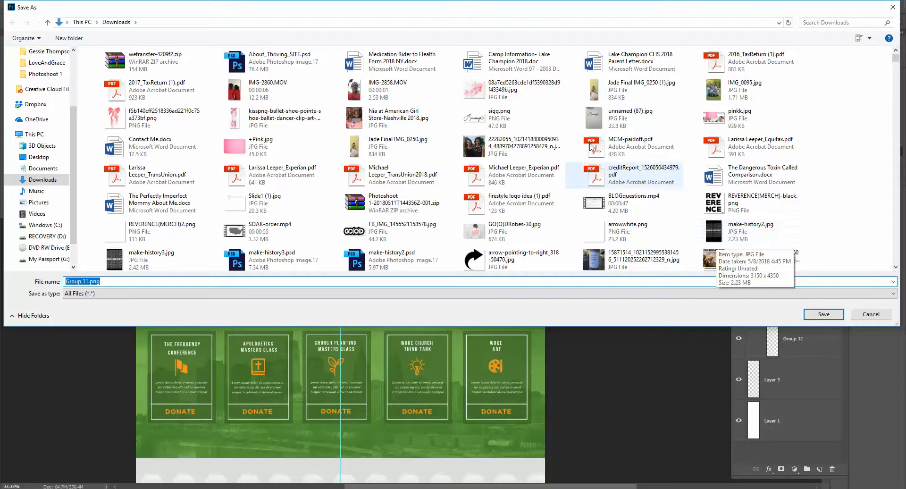
Step: Browse to the 2018 folder inside Frequency within the client's folder under 00-CLIENTS on the My Passport drive
scroll(49, 70, "up", 2)
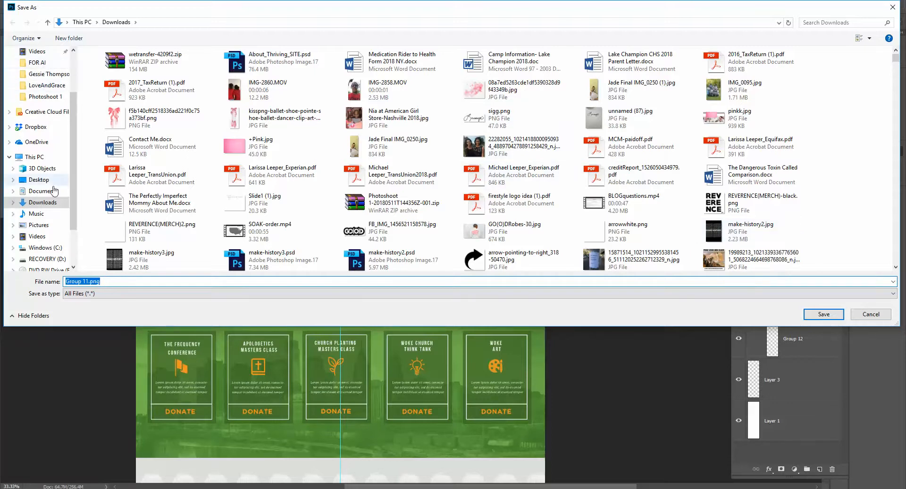
scroll(43, 221, "down", 1)
left_click(47, 247)
double_click(282, 118)
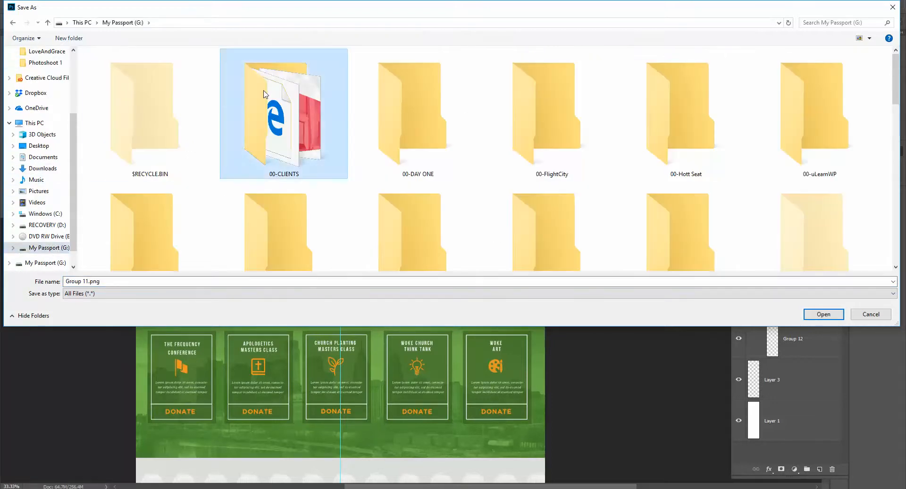
scroll(170, 175, "down", 7)
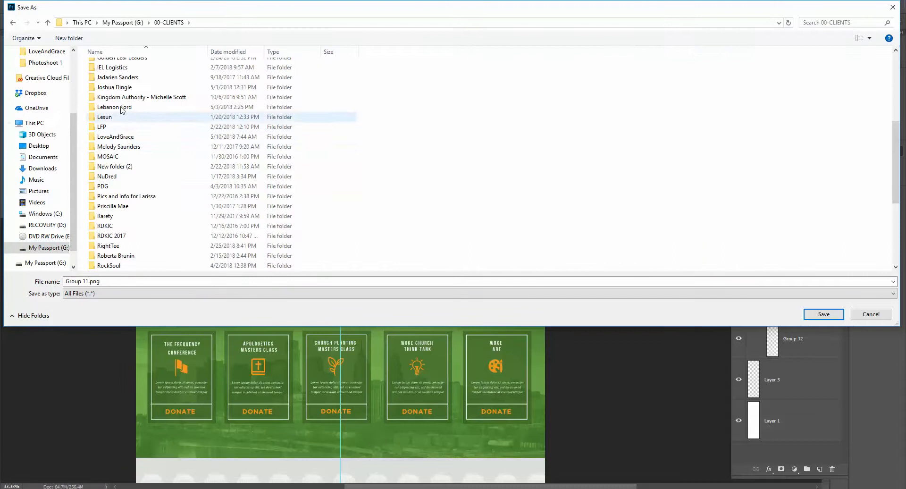
scroll(127, 207, "up", 1)
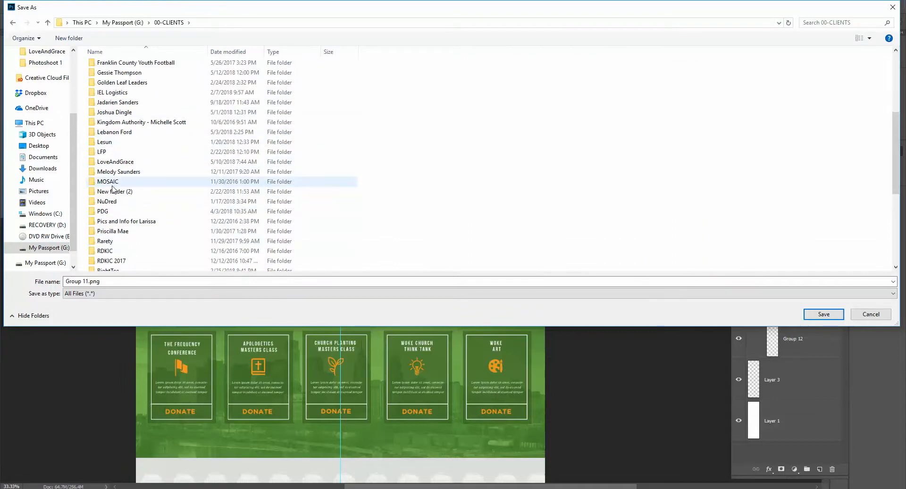
left_click(125, 112)
double_click(125, 112)
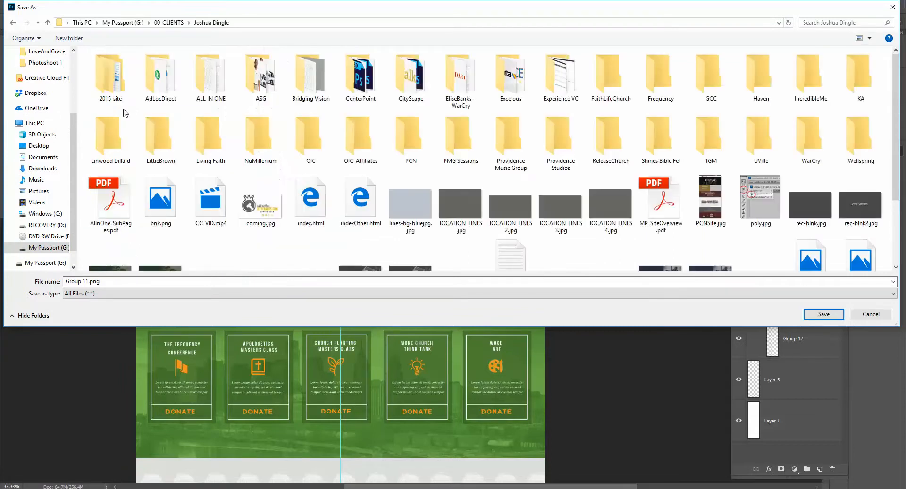
double_click(661, 75)
double_click(111, 75)
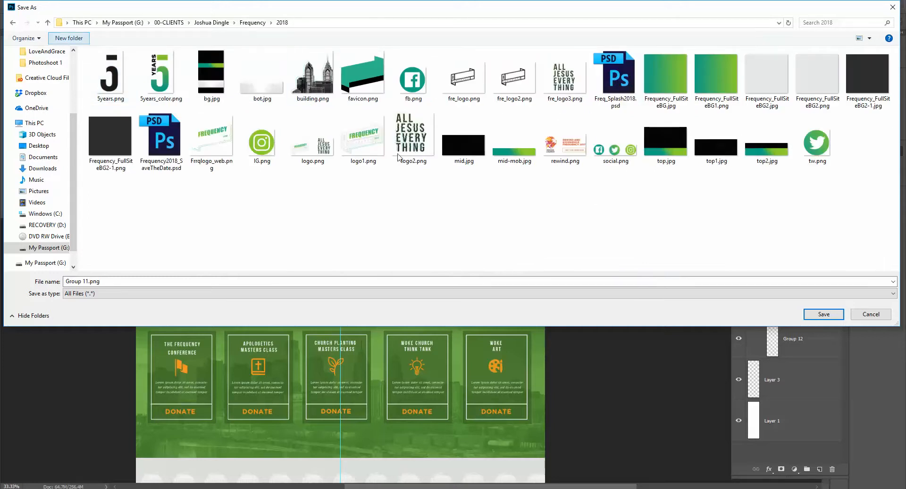
Step: Create a new folder named ABOUT, open it and save Group 11.png there
type("ABOUT")
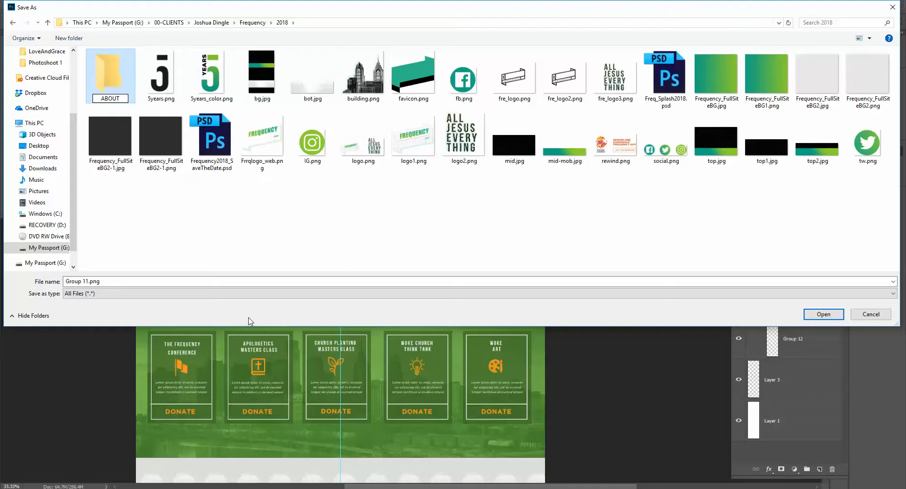
key("Return")
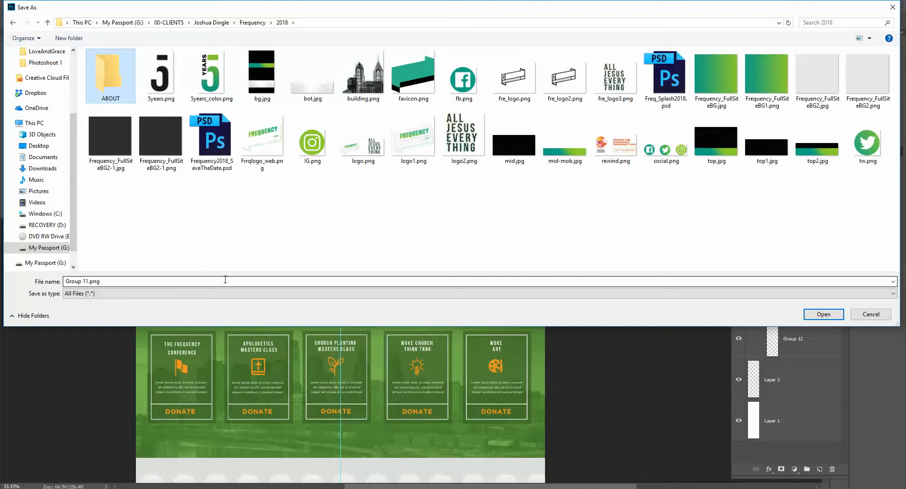
key("Return")
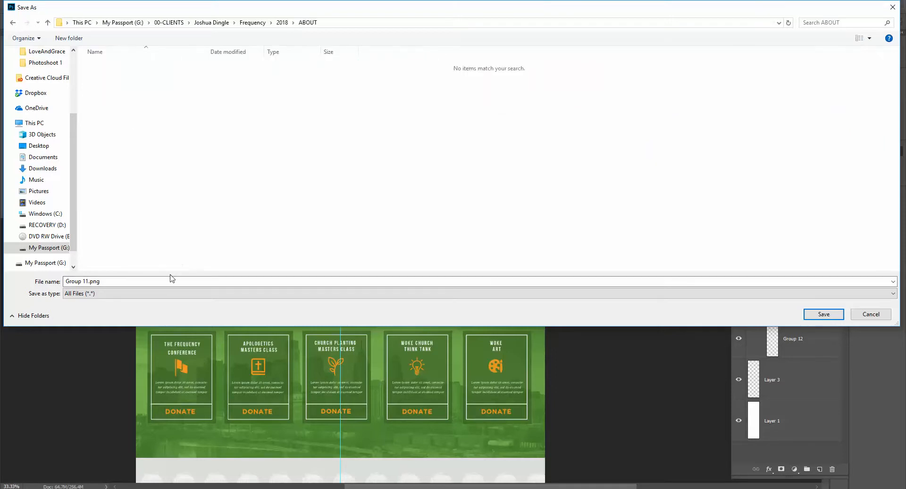
key("Return")
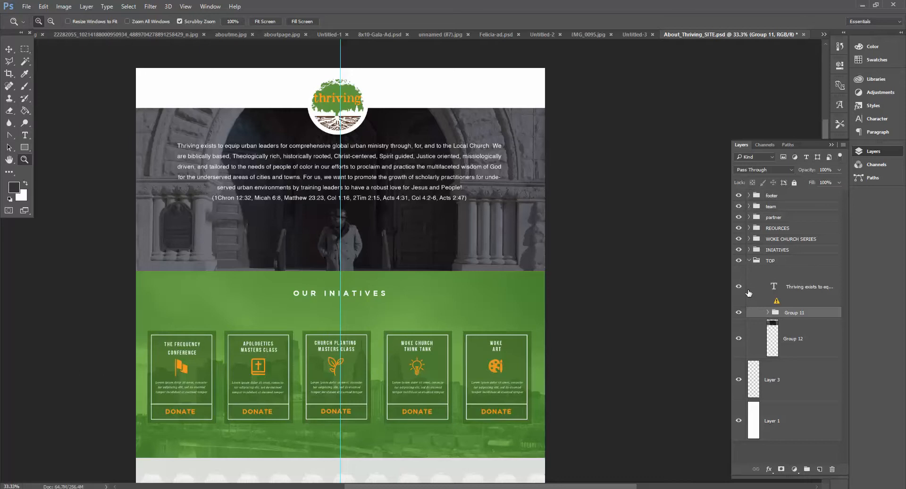
Step: Hide Group 11 and the Thriving description text layer in the TOP group
left_click(738, 312)
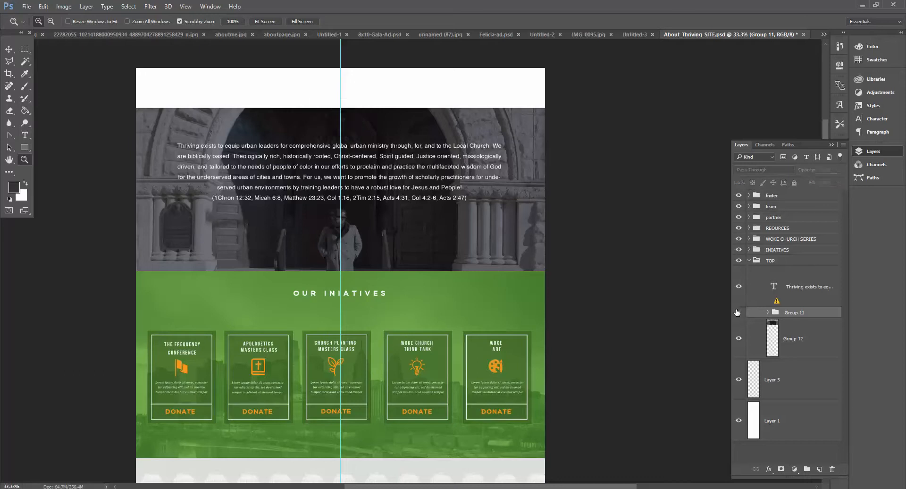
left_click(739, 287)
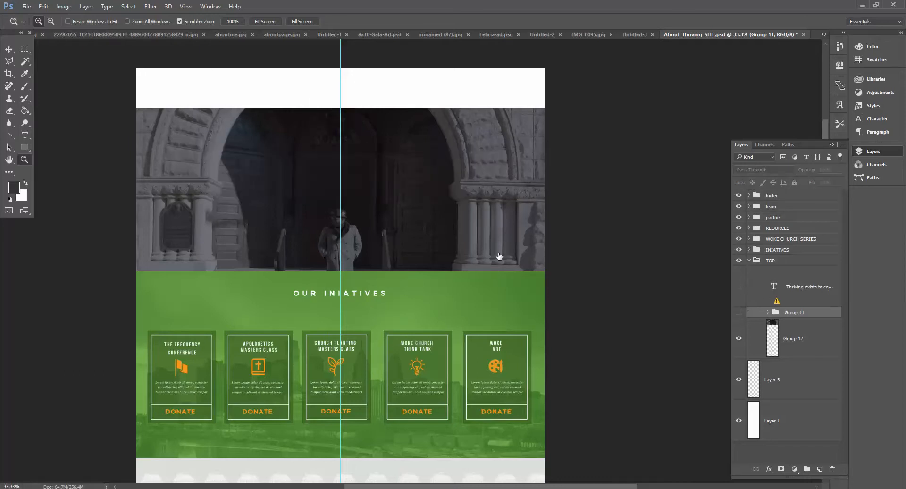
scroll(499, 256, "down", 3)
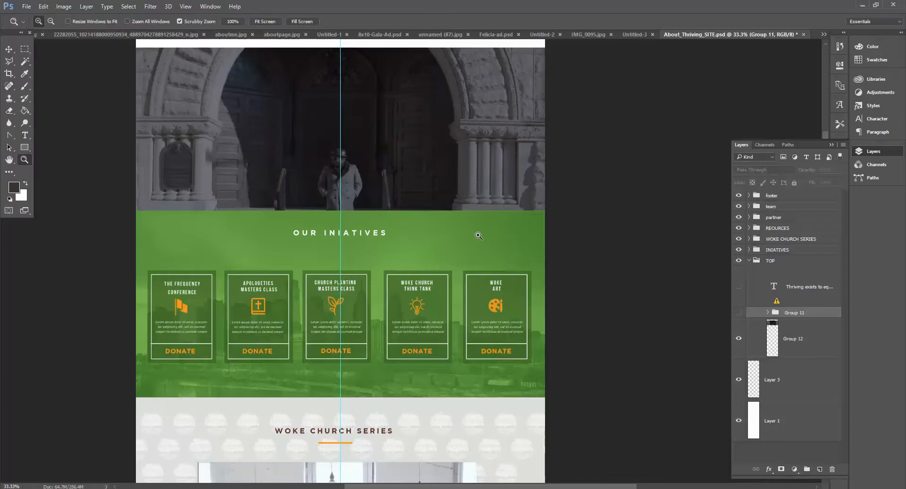
scroll(468, 231, "down", 1)
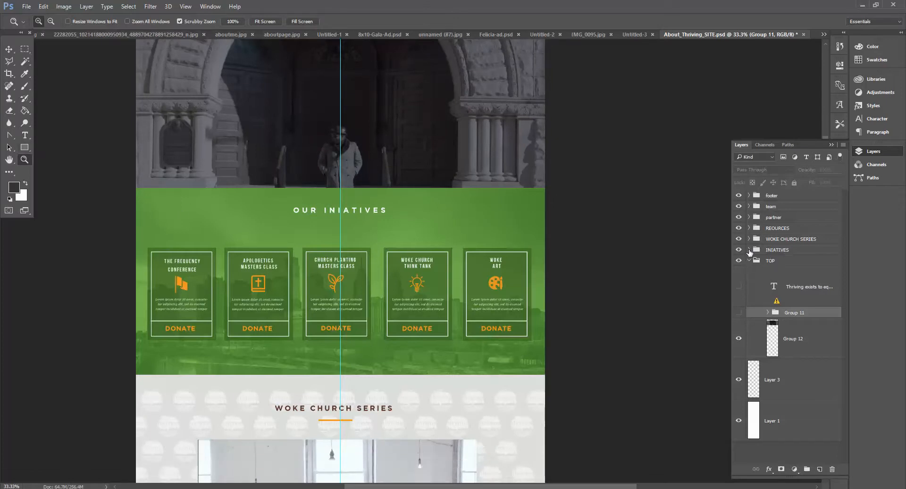
Step: Expand the INIATIVES group and hide its heading and initiative card groups
left_click(749, 250)
left_click_drag(739, 314, 730, 346)
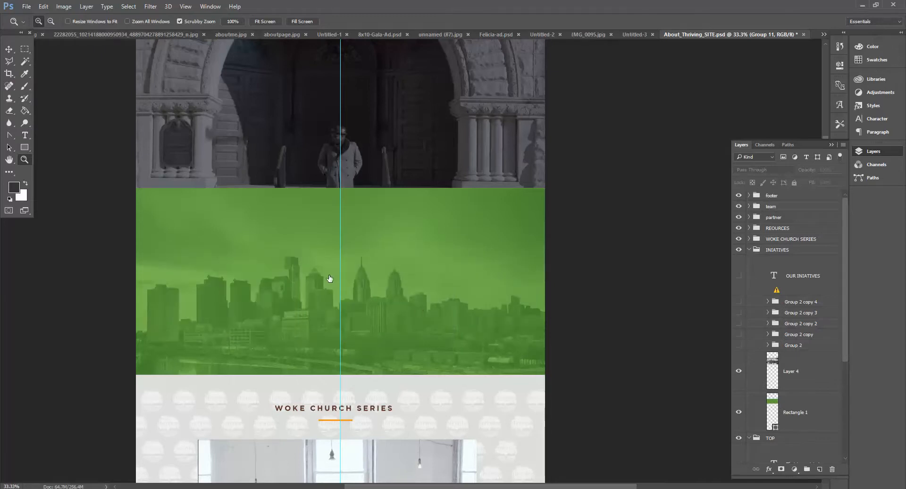
scroll(330, 275, "down", 5)
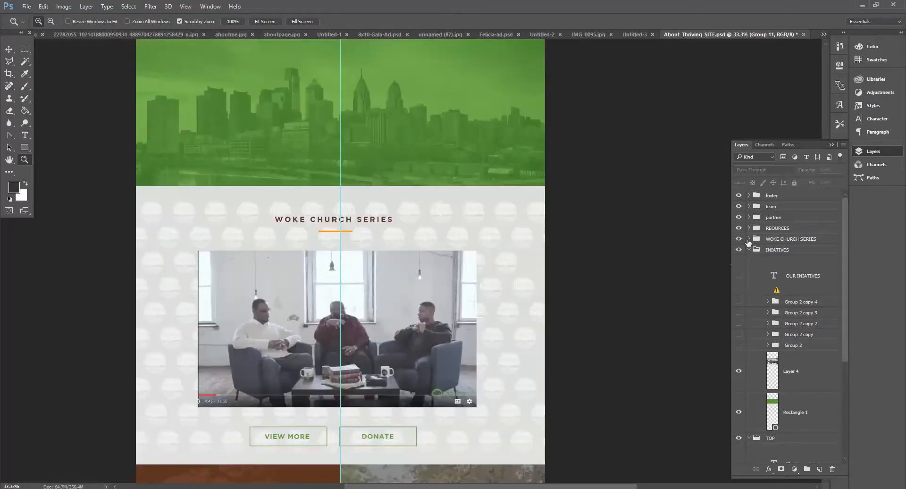
Step: Expand the WOKE CHURCH SERIES group and hide its heading, button group and video screenshot layers
left_click(749, 239)
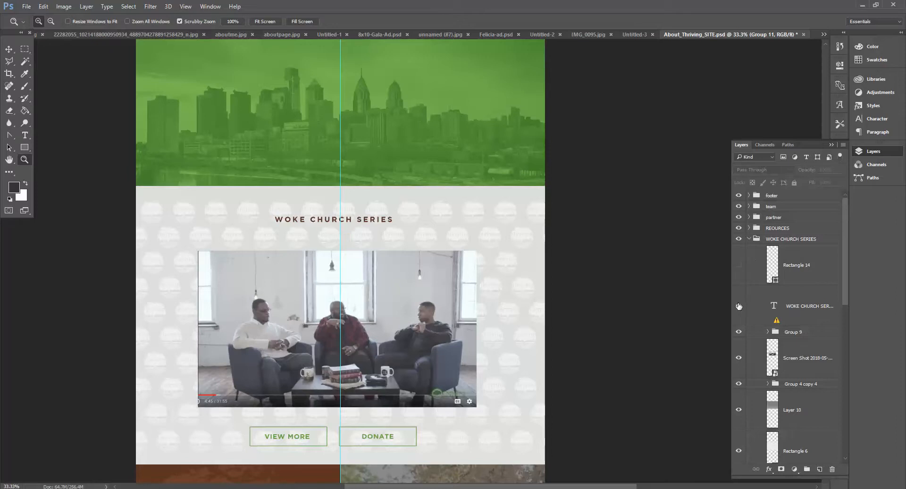
left_click(739, 332)
left_click(740, 365)
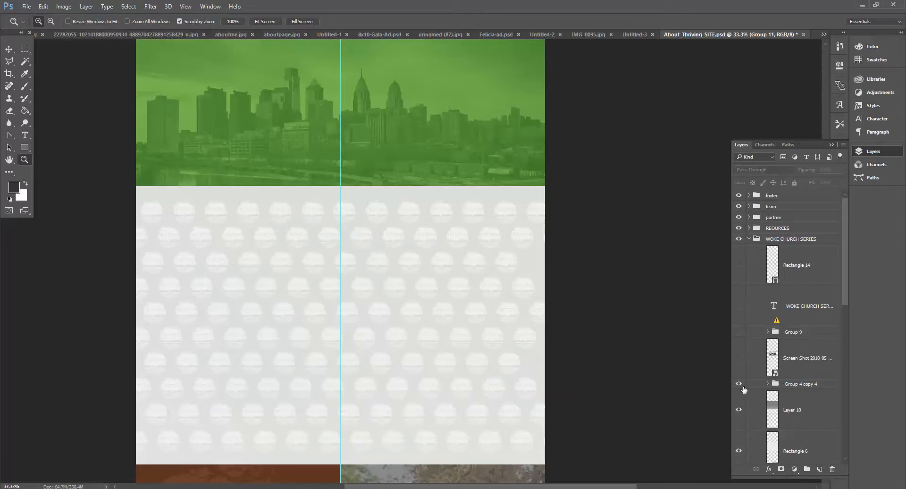
Step: Collapse WOKE CHURCH SERIES, expand the REOURCES group and hide its RESOURCES text group
scroll(333, 360, "down", 5)
left_click(750, 239)
left_click(749, 228)
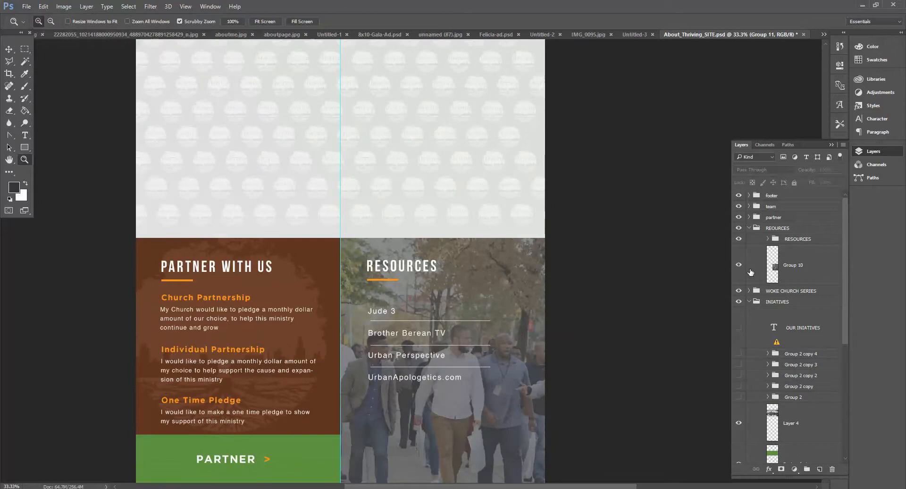
left_click(739, 240)
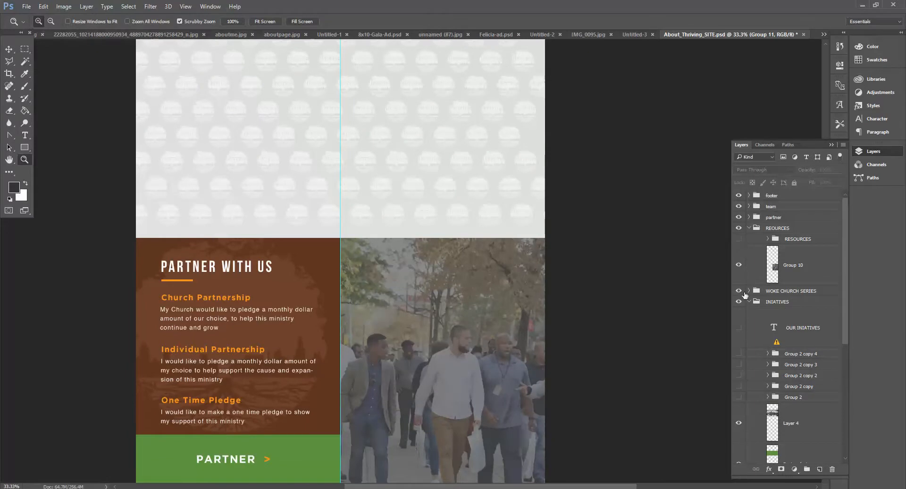
Step: Toggle the WOKE CHURCH SERIES, INIATIVES, REOURCES and partner groups' visibility to compare sections, collapsing INIATIVES
left_click(739, 293)
left_click(739, 293)
left_click(739, 302)
left_click(749, 302)
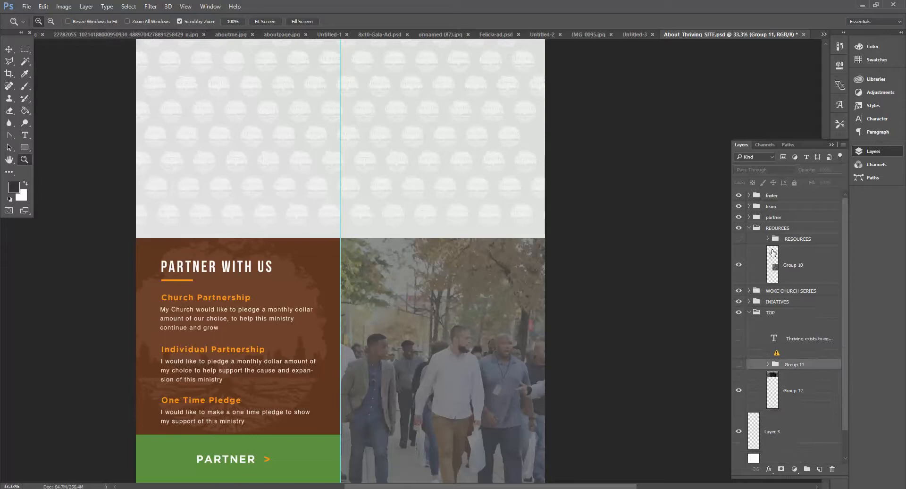
left_click(739, 228)
left_click(740, 227)
left_click(739, 217)
left_click(739, 217)
Step: Expand the partner group and hide its partner button and text groups
left_click(749, 218)
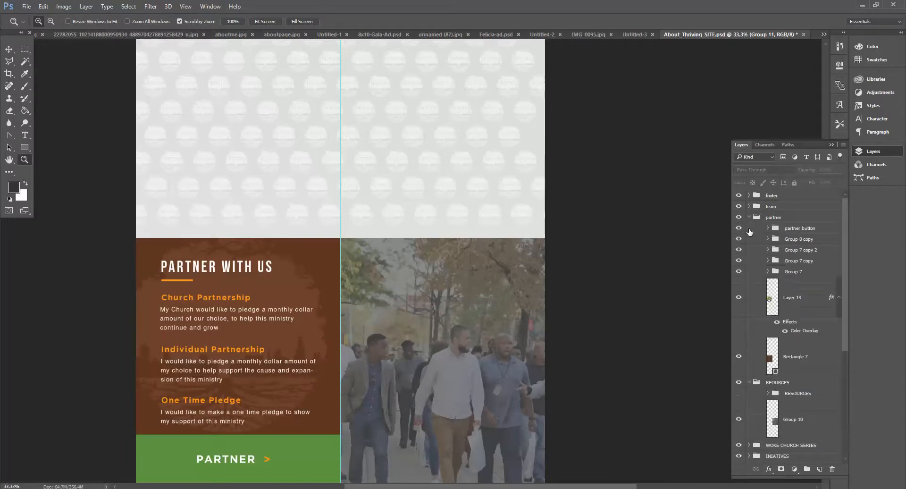
left_click(739, 228)
left_click(739, 239)
left_click(739, 250)
left_click(739, 272)
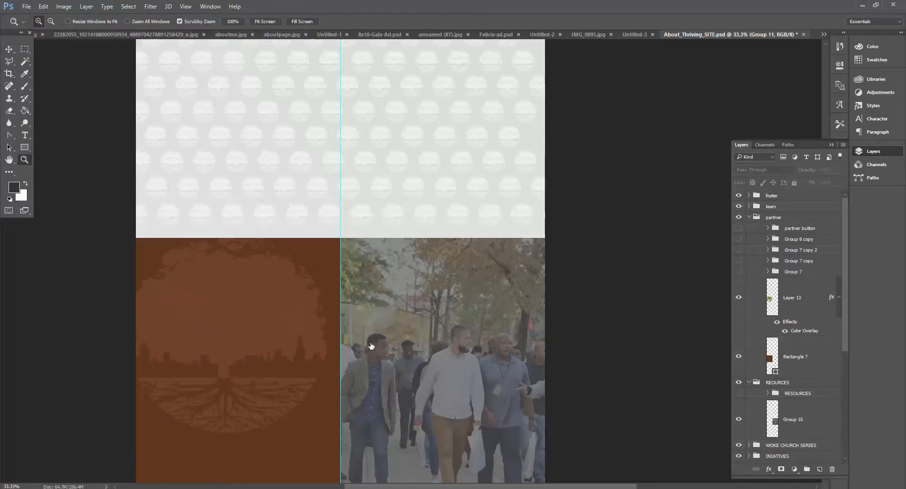
Step: Group the Join Our Newsletter and Stay in touch text layers inside the footer group
scroll(432, 364, "down", 4)
scroll(433, 364, "down", 3)
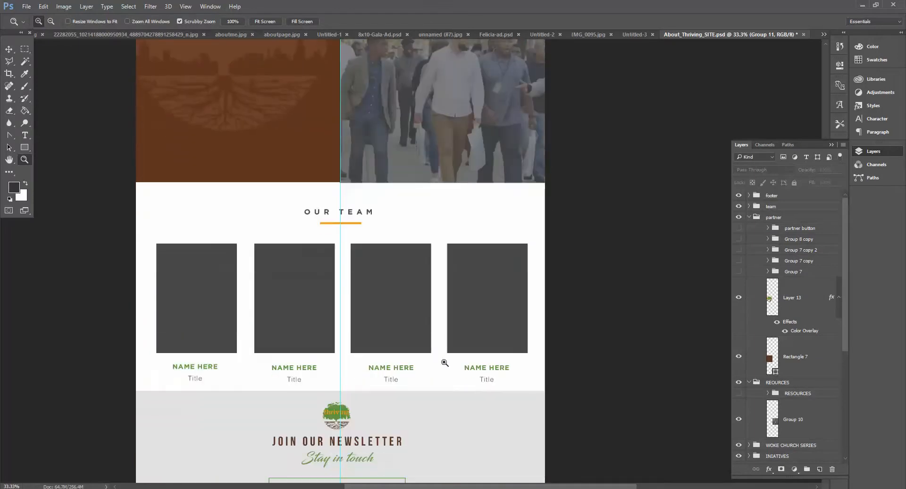
scroll(242, 215, "down", 4)
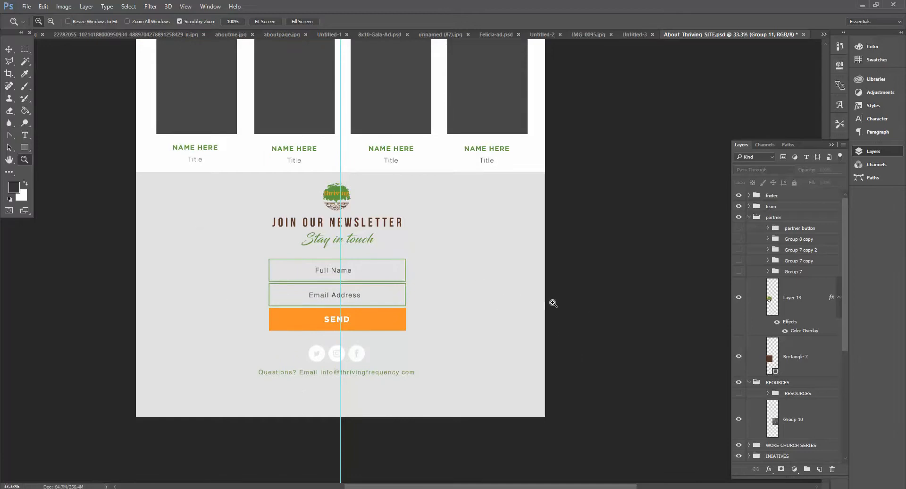
scroll(526, 295, "up", 1)
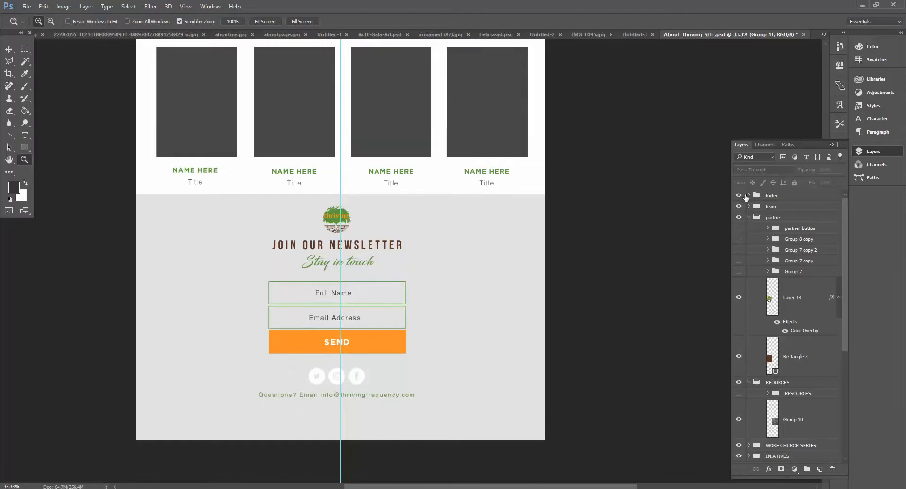
left_click(748, 196)
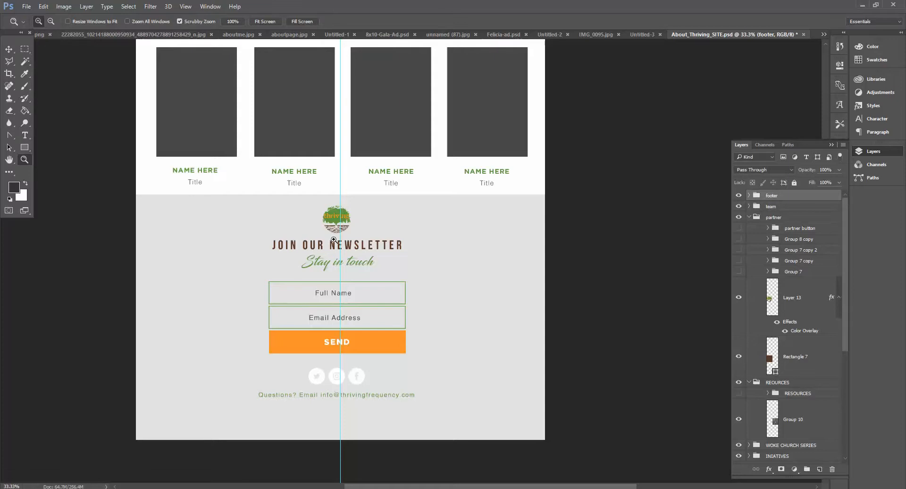
key("t")
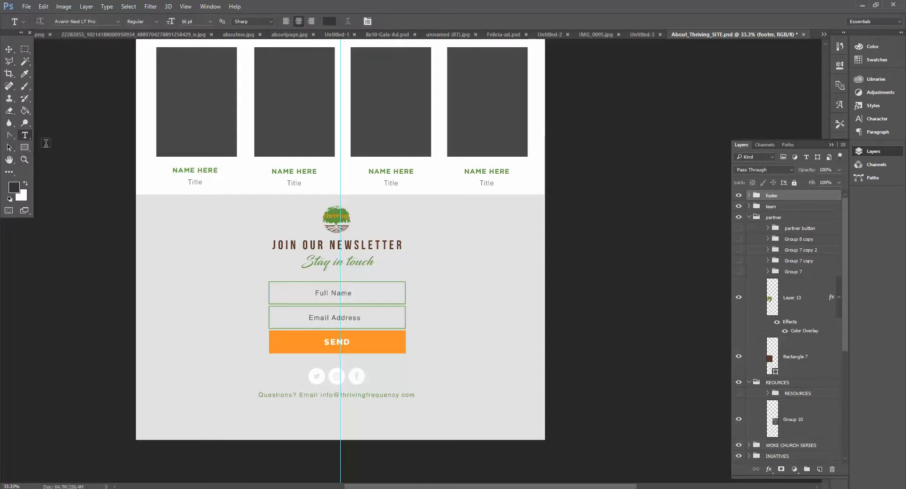
left_click(331, 256)
left_click(470, 194)
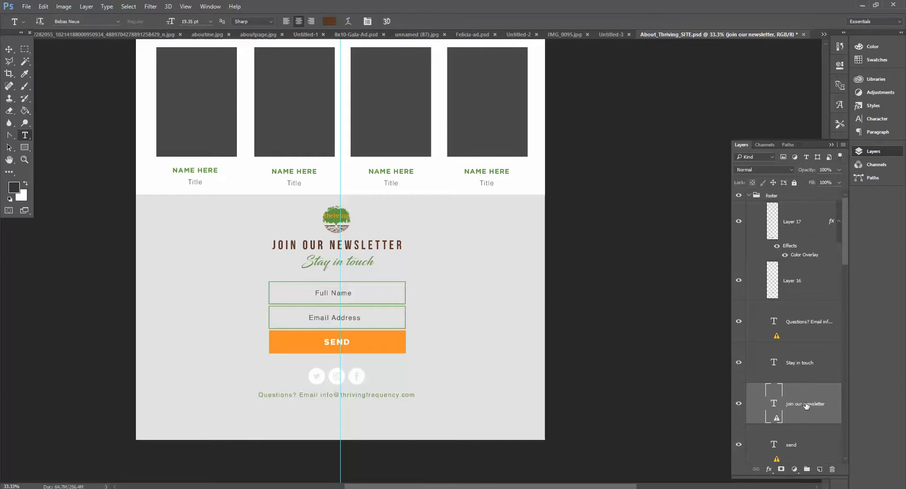
left_click(805, 368, "shift")
left_click(807, 470)
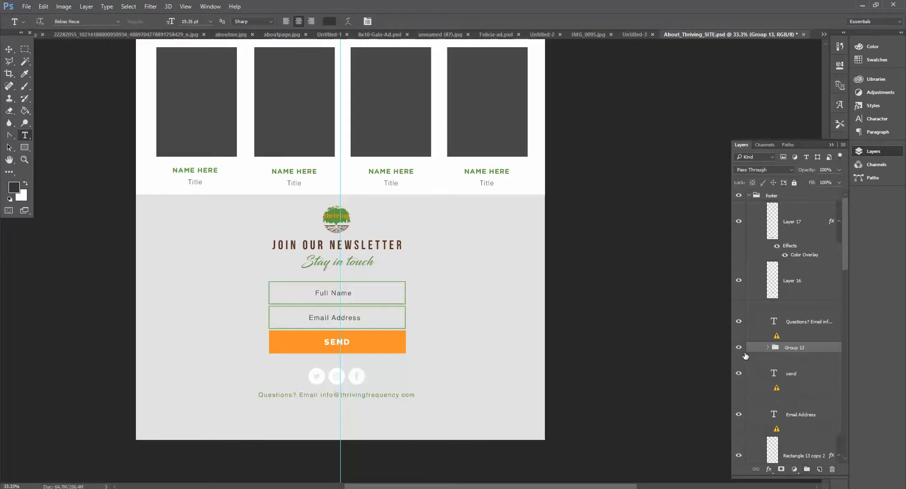
Step: Move Layer 16 into Group 13 inside the footer group, toggling visibility of Group 13 and nearby layers to check
left_click(738, 348)
left_click(739, 348)
left_click(739, 221)
left_click(739, 221)
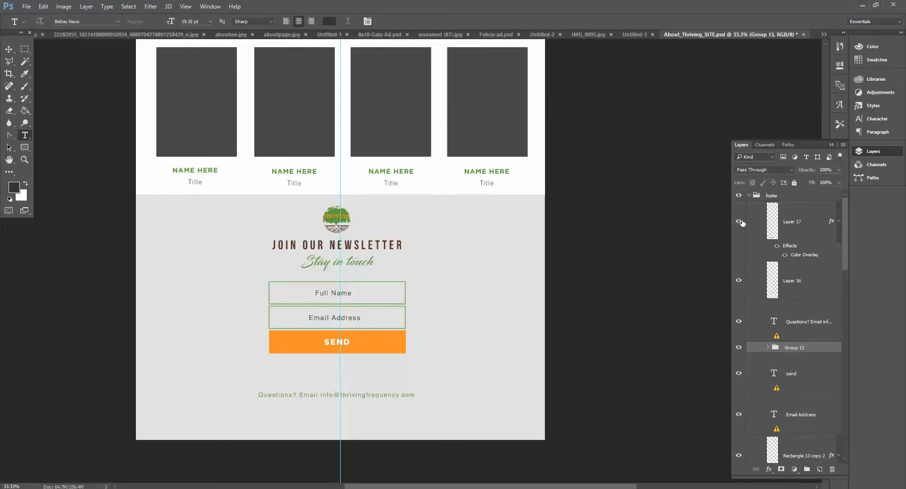
left_click(738, 280)
left_click(738, 287)
left_click_drag(805, 285, 803, 348)
left_click(739, 306)
left_click(738, 306)
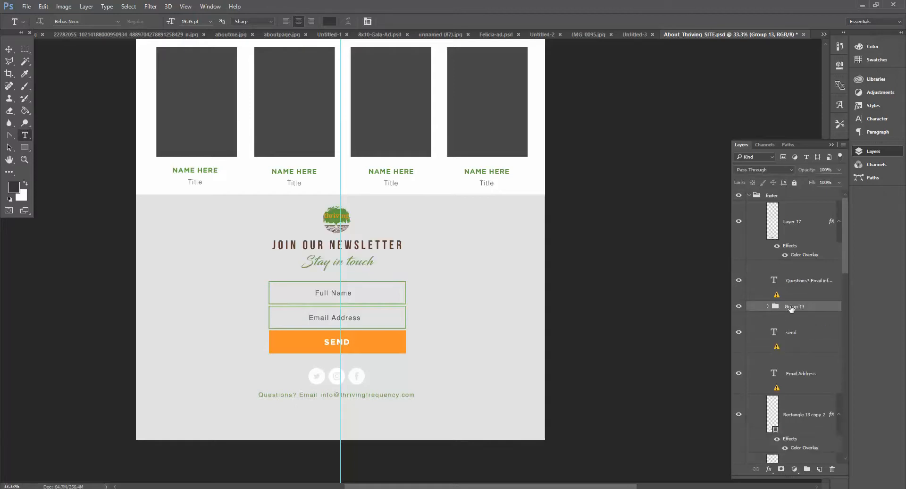
Step: Quick-export Group 13 as a PNG named newsletter into the ABOUT folder
right_click(780, 307)
left_click(708, 239)
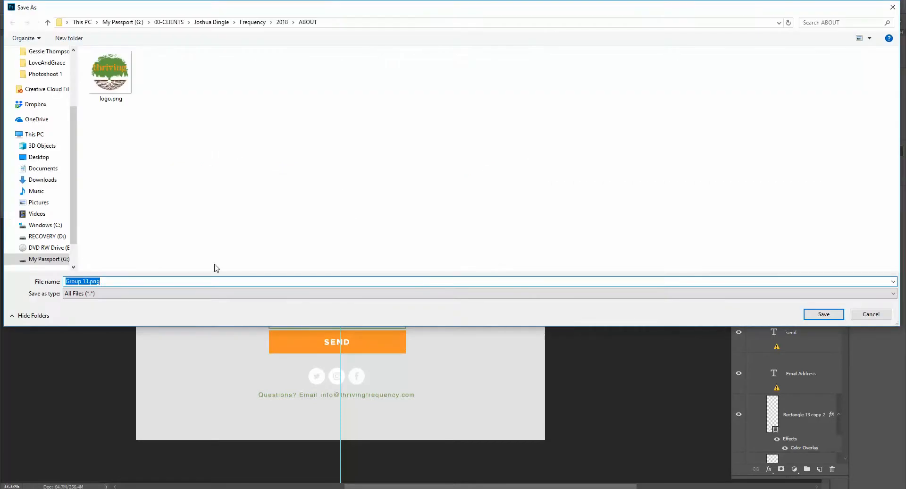
type("newsletter")
key("Return")
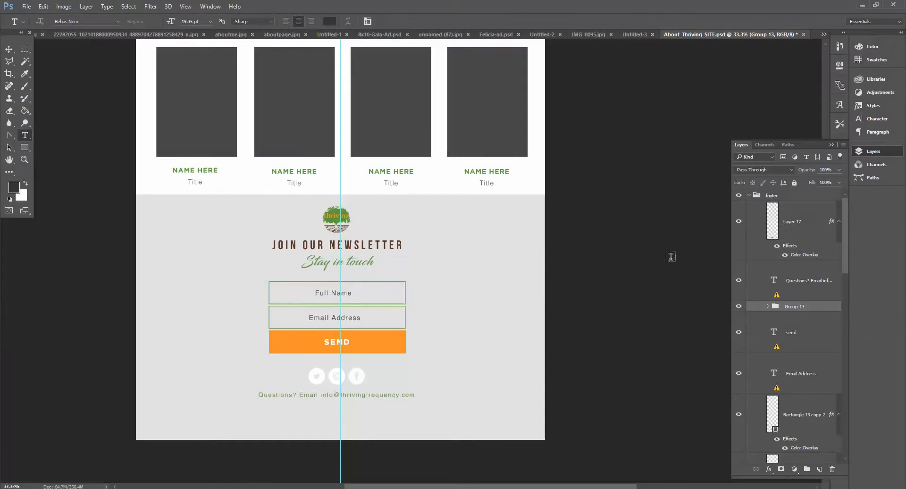
Step: Hide Group 13 and scroll up to the top section of the page
left_click(739, 306)
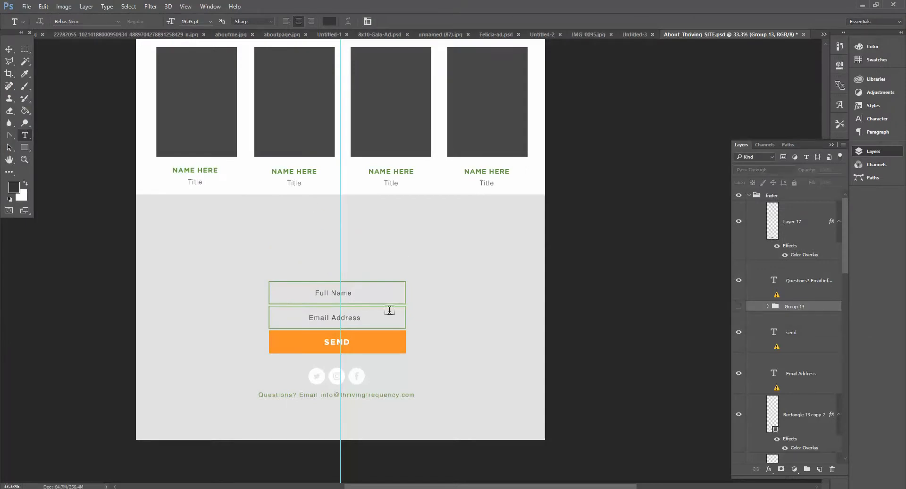
scroll(440, 389, "up", 10)
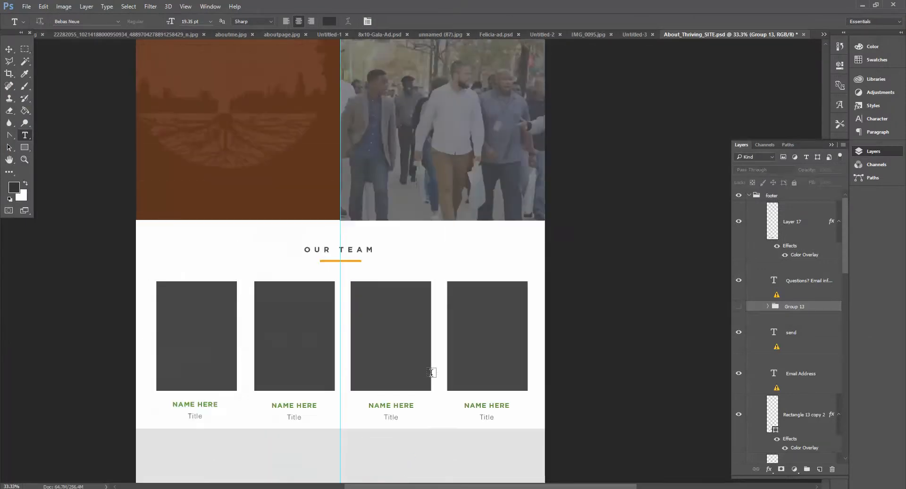
scroll(432, 371, "up", 2)
scroll(428, 366, "down", 2)
scroll(427, 365, "up", 7)
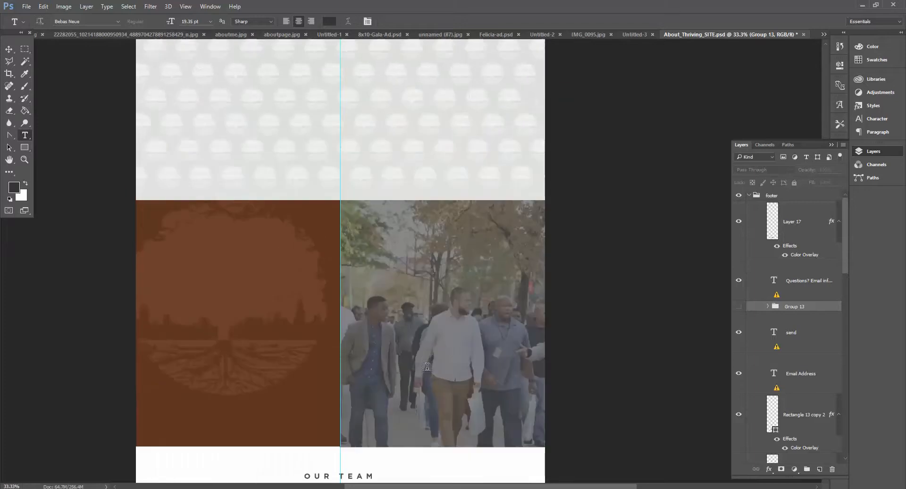
scroll(425, 363, "up", 1)
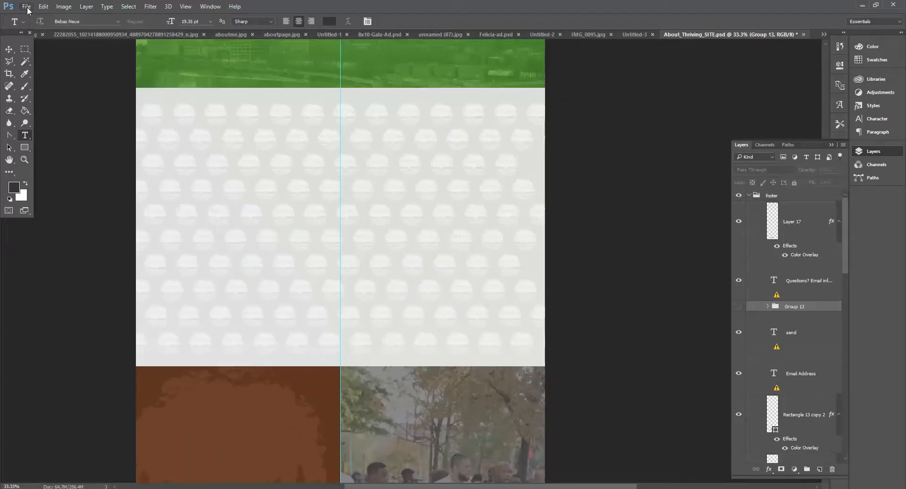
scroll(38, 101, "up", 10)
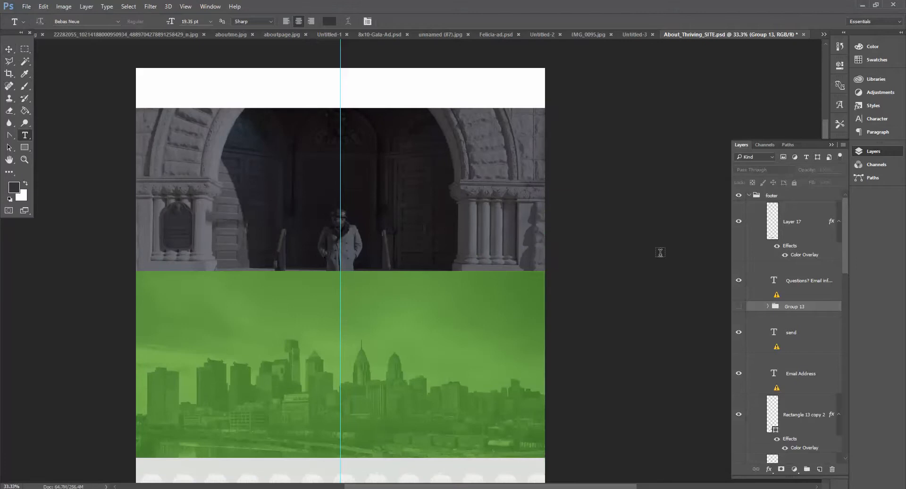
Step: Collapse the footer, partner and REOURCES groups, and toggle the TOP group and Group 11 visibility, leaving Group 11 hidden
left_click(748, 196)
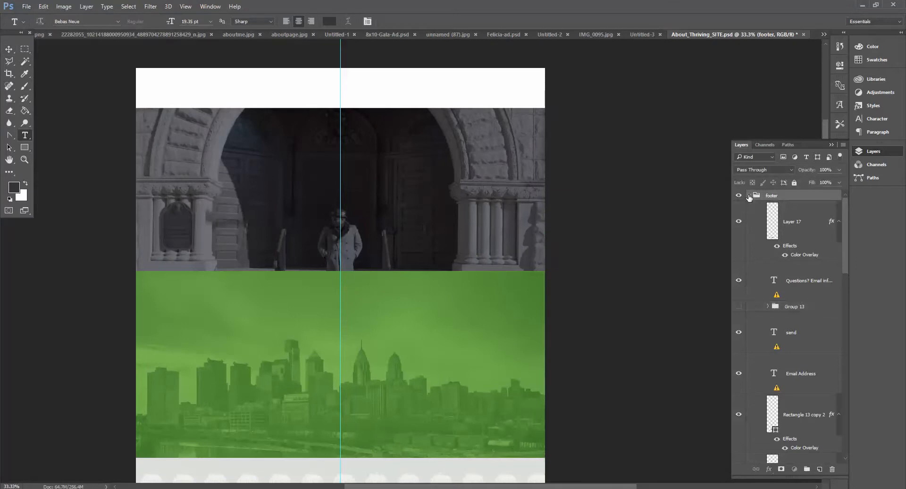
left_click(749, 195)
left_click(750, 218)
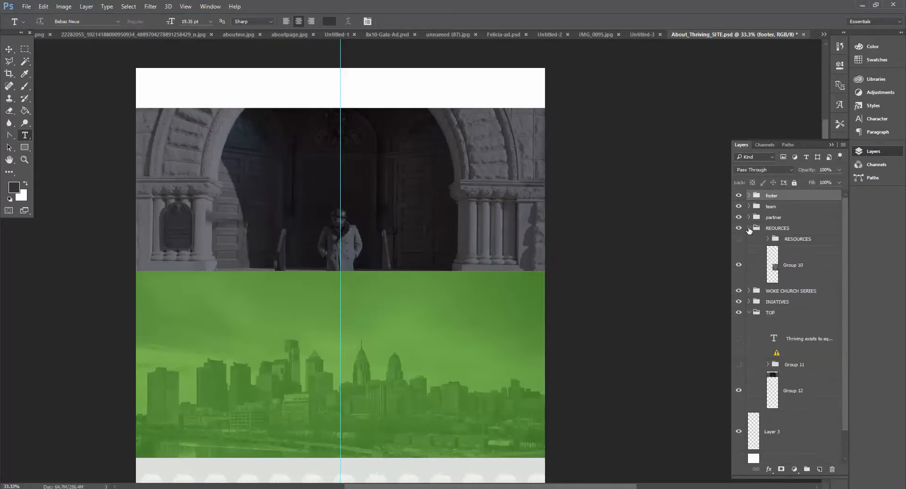
left_click(749, 228)
left_click(738, 261)
left_click(739, 262)
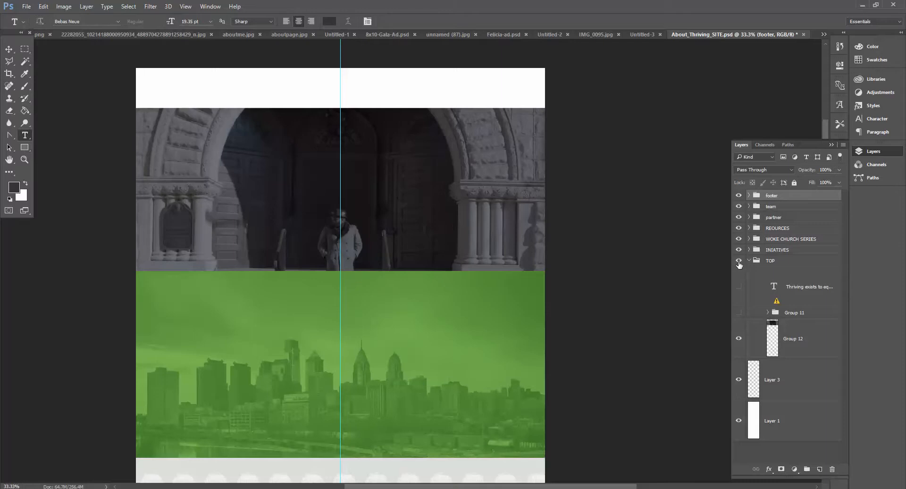
left_click(739, 313)
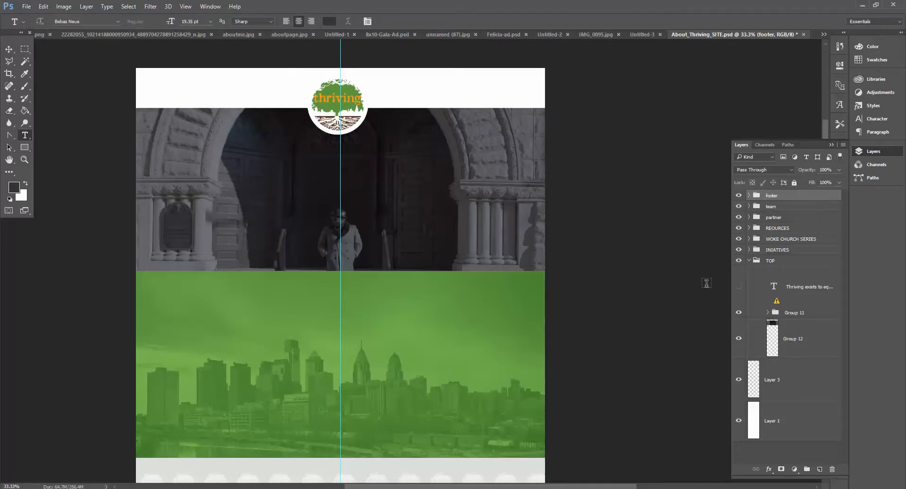
left_click(738, 312)
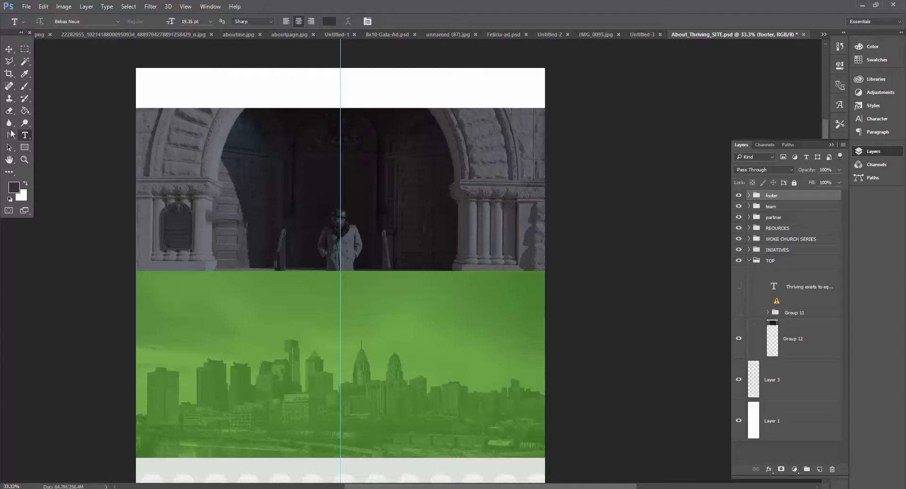
left_click(8, 73)
left_click(131, 68)
left_click_drag(131, 67, 594, 270)
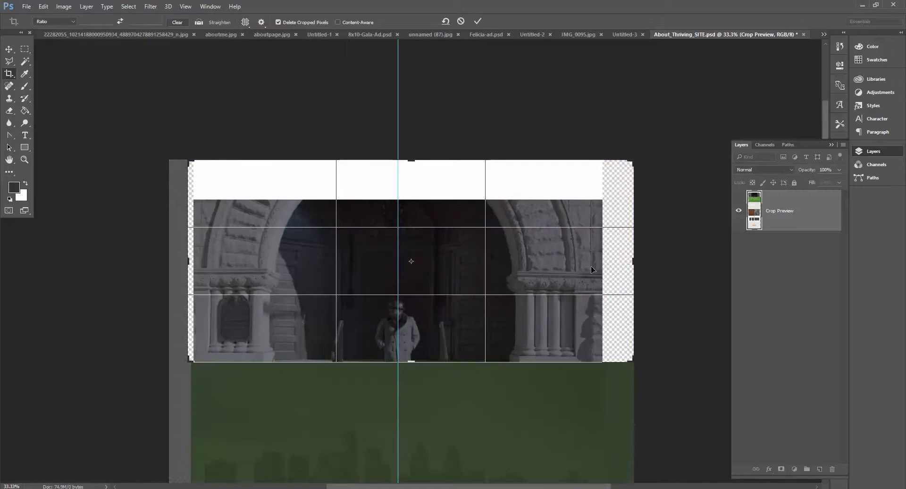
key("Escape")
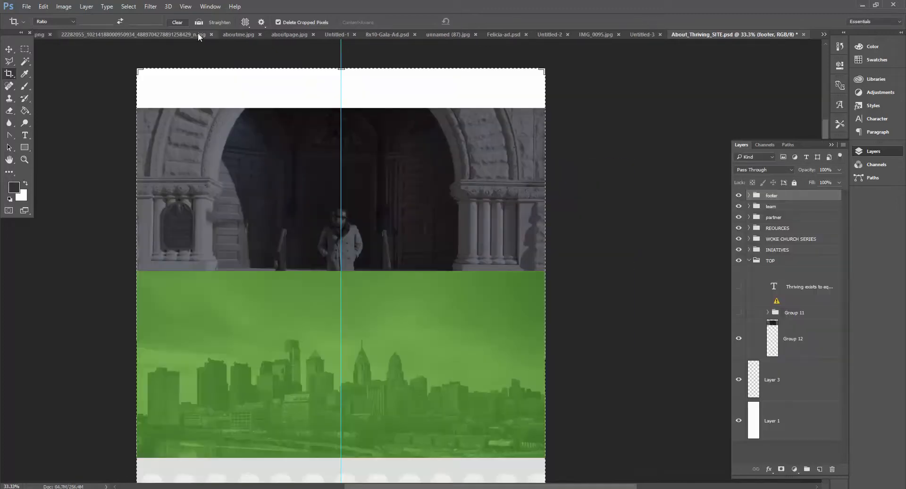
Step: Try cropping the canvas to the top hero section, zoom in, then step backward to undo the crop
left_click(128, 6)
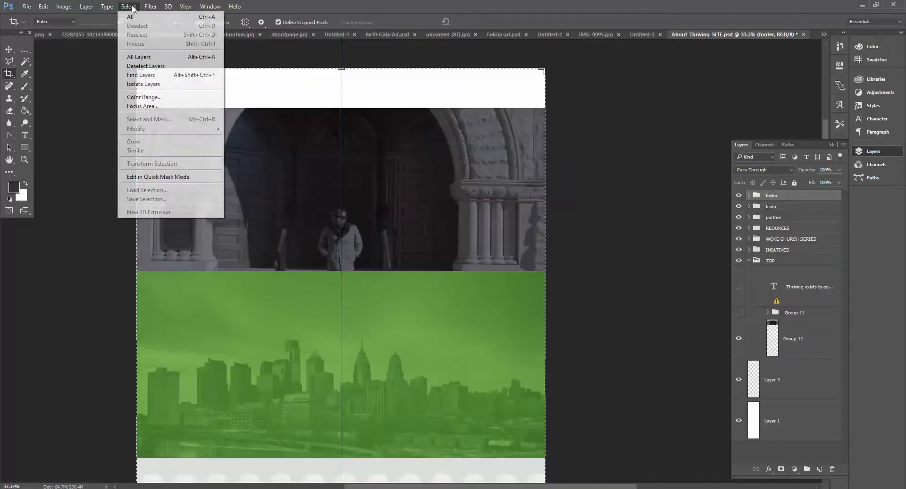
left_click(107, 88)
left_click_drag(132, 63, 553, 255)
key("Return")
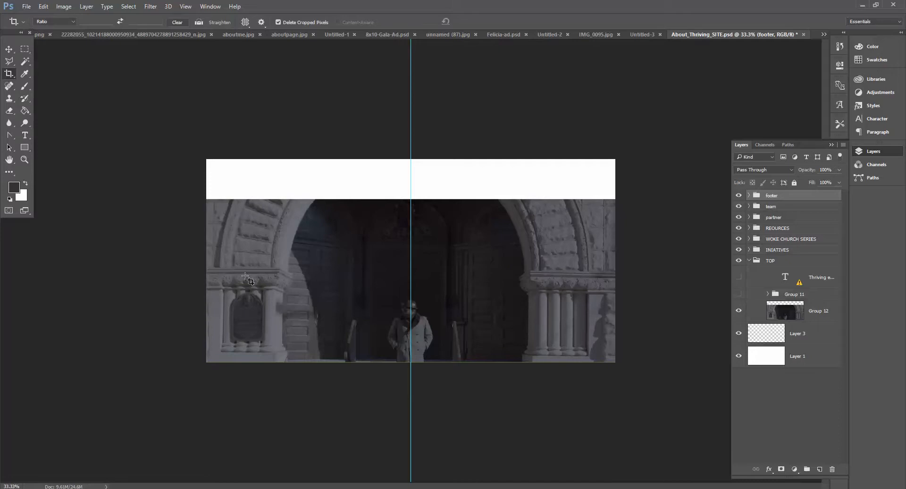
left_click(25, 160)
left_click(364, 388)
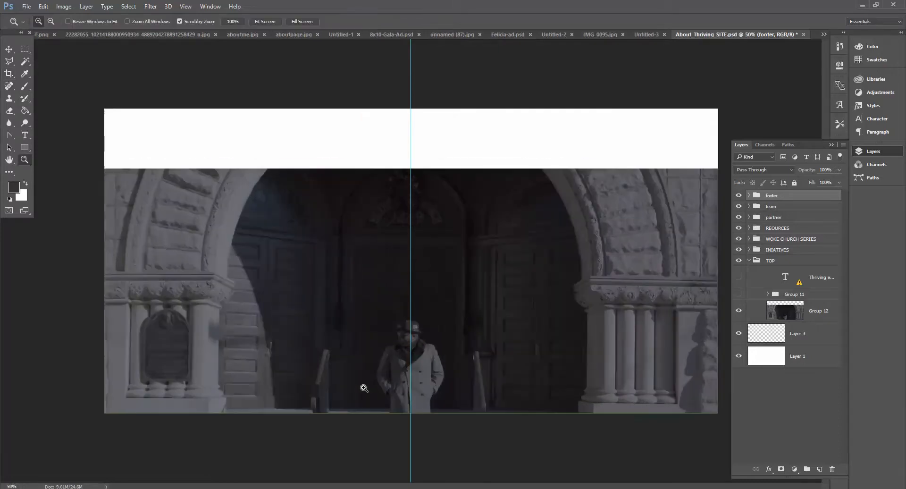
left_click(43, 6)
left_click(66, 35)
Step: Crop the canvas to the top hero section containing the white header band and arch photo
scroll(131, 162, "up", 10)
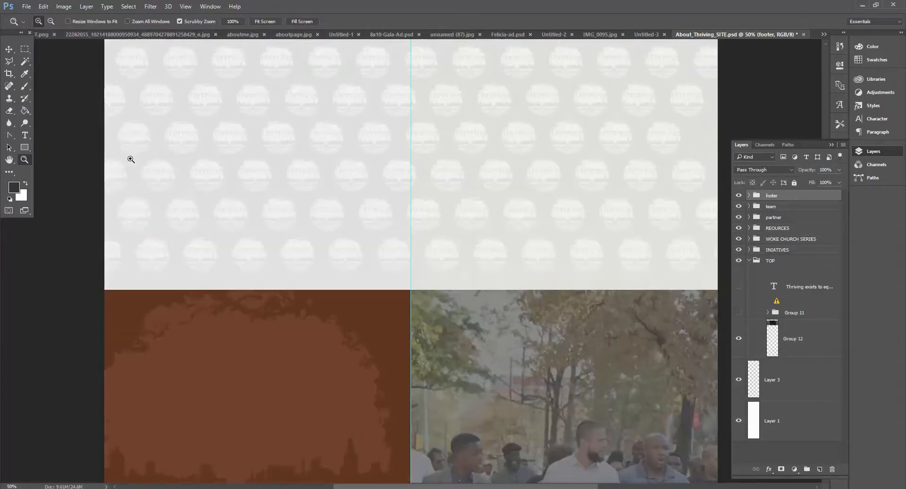
scroll(131, 160, "up", 8)
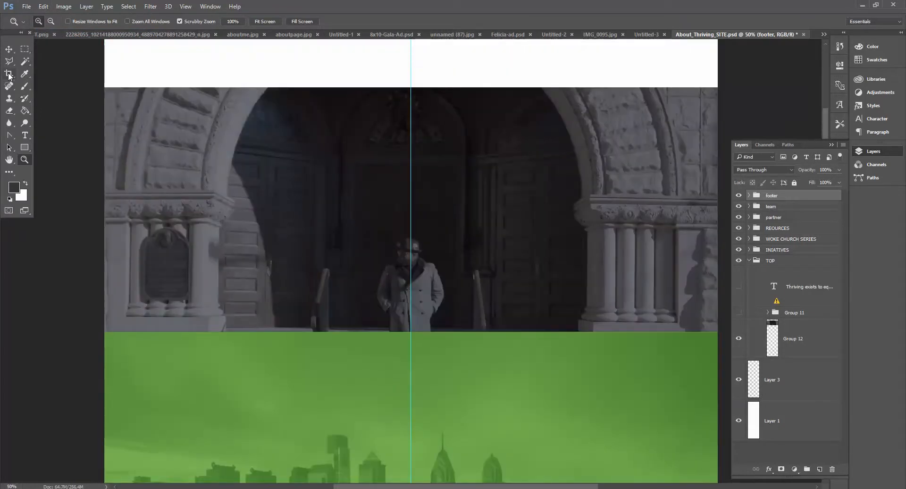
left_click(9, 75)
scroll(100, 56, "up", 2)
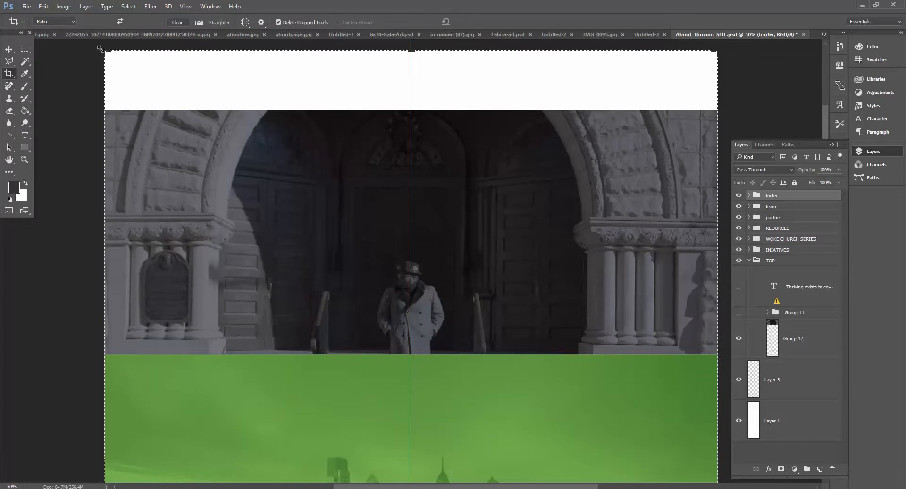
left_click_drag(106, 50, 792, 355)
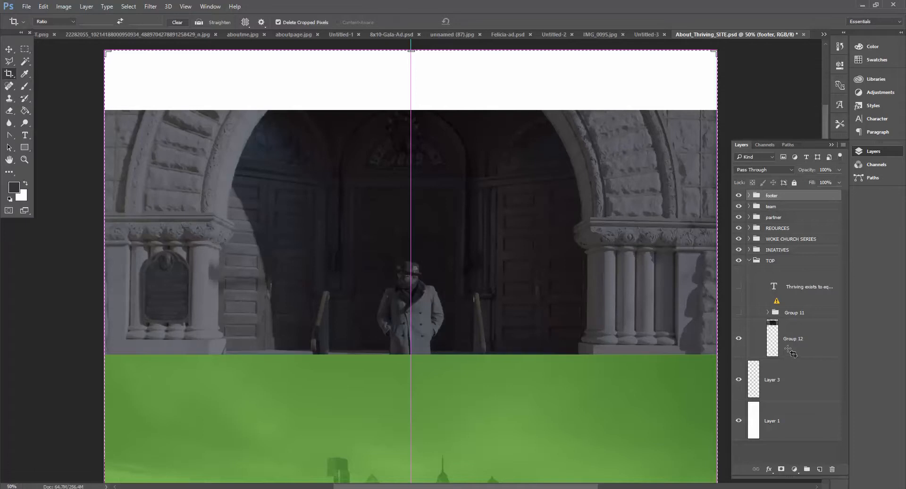
key("Return")
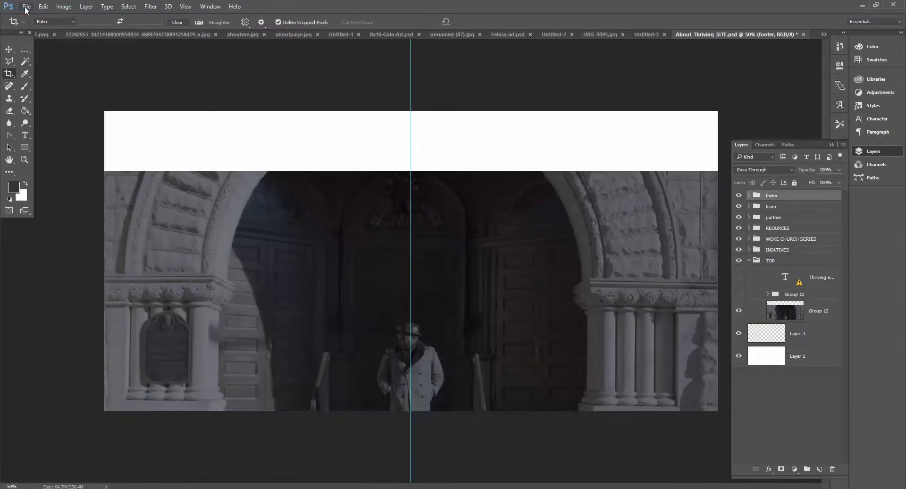
Step: Open Save for Web (Legacy) with the JPEG High preset and browse to the 00-CLIENTS folder on the My Passport drive
left_click(26, 7)
mouse_move(109, 141)
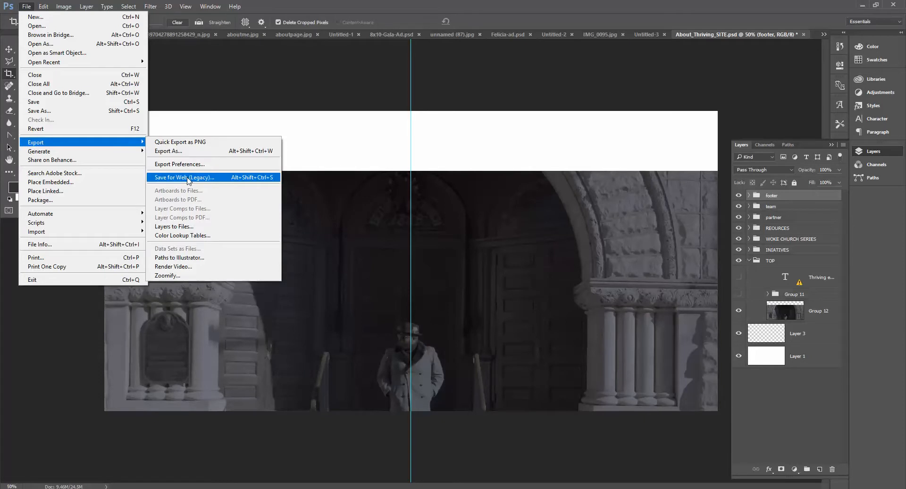
left_click(188, 177)
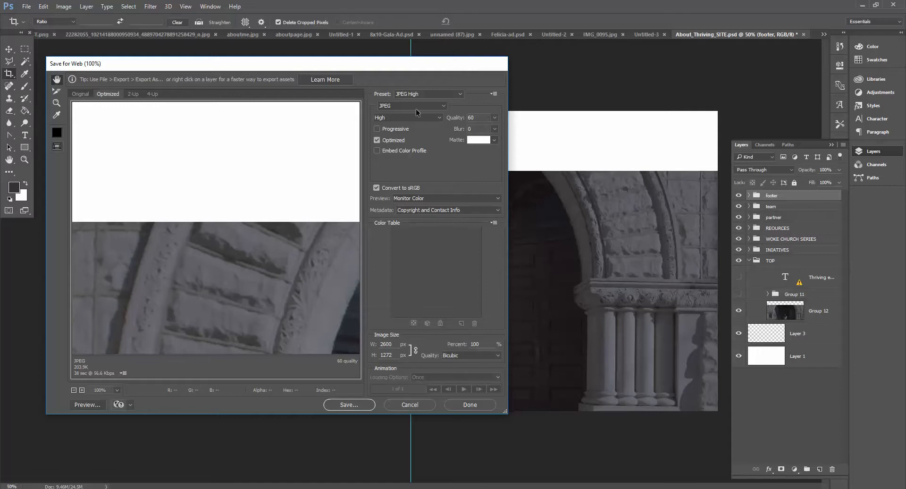
left_click(351, 408)
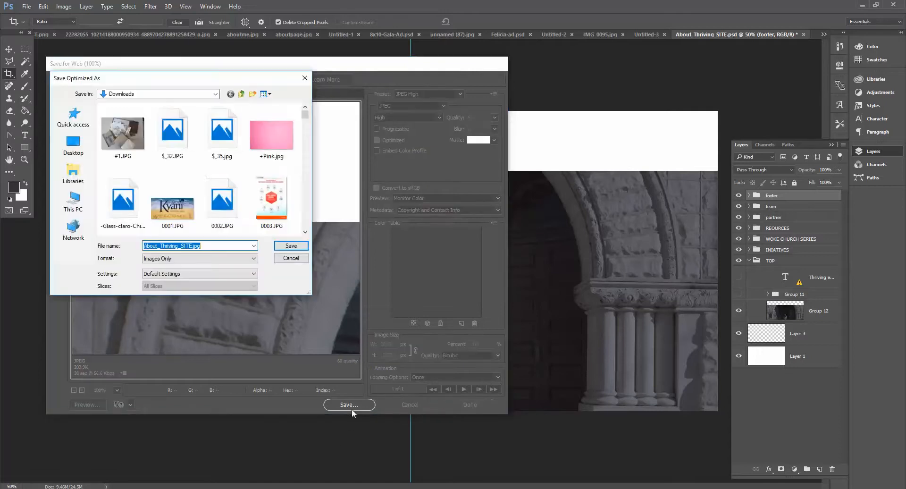
left_click(241, 93)
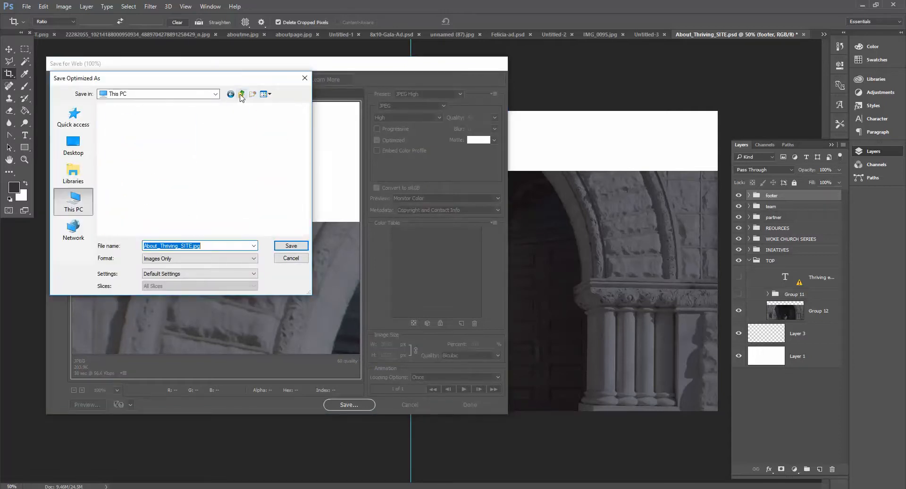
scroll(184, 147, "down", 6)
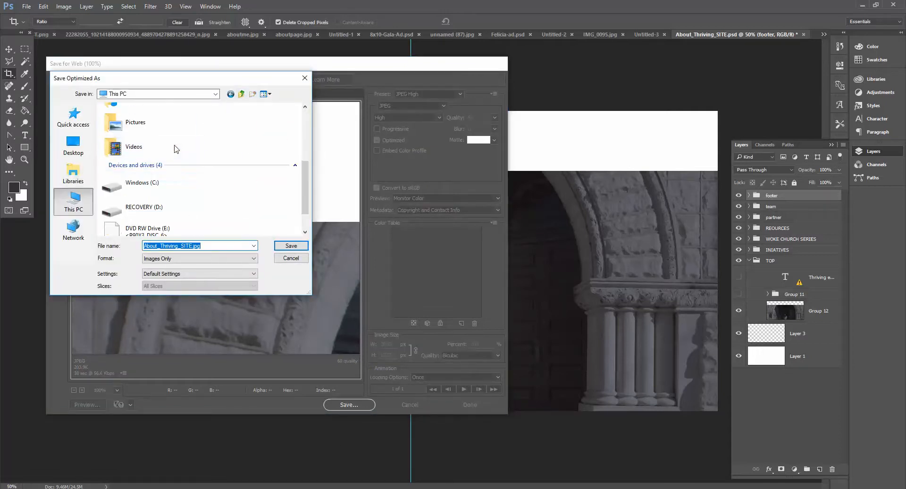
double_click(173, 225)
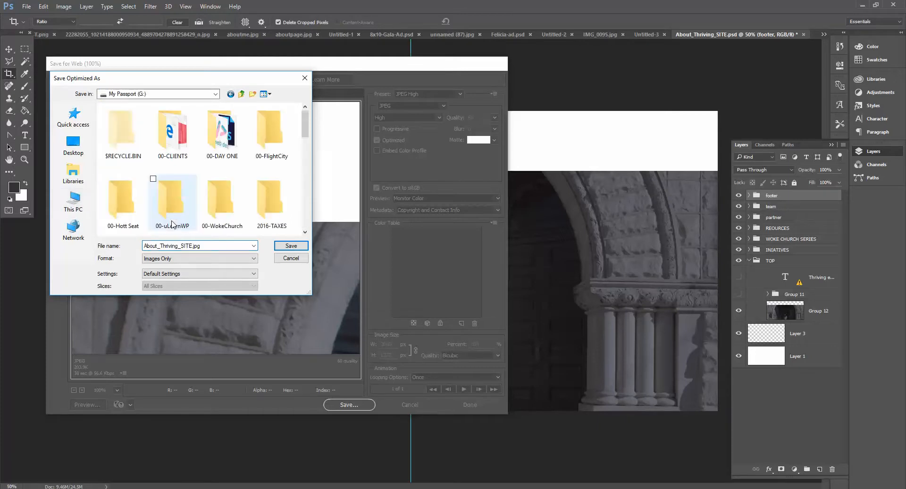
double_click(181, 133)
Step: Navigate into the client's Frequency > 2018 > ABOUT folder and save the JPEG as top
scroll(182, 137, "down", 4)
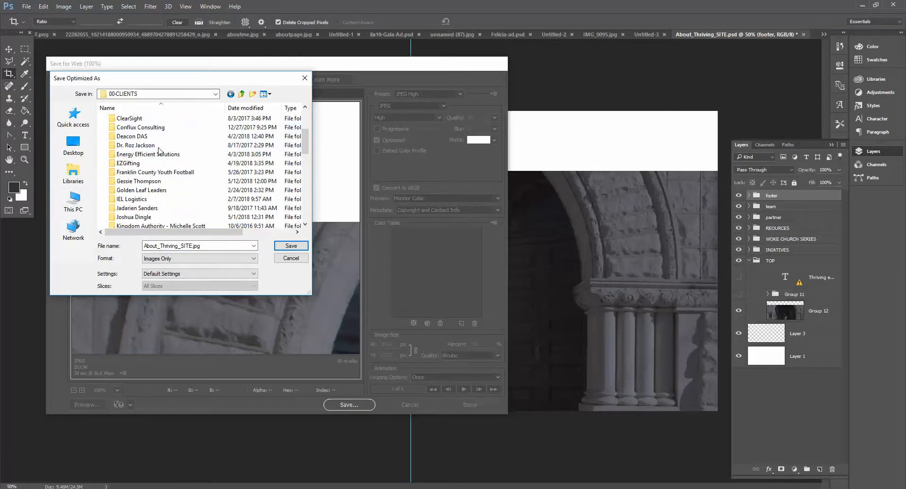
left_click(144, 191)
double_click(143, 192)
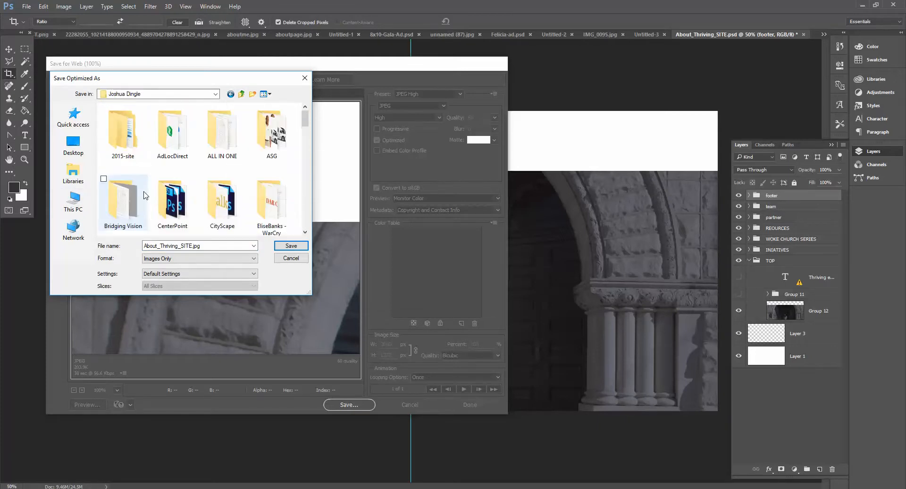
scroll(144, 196, "down", 1)
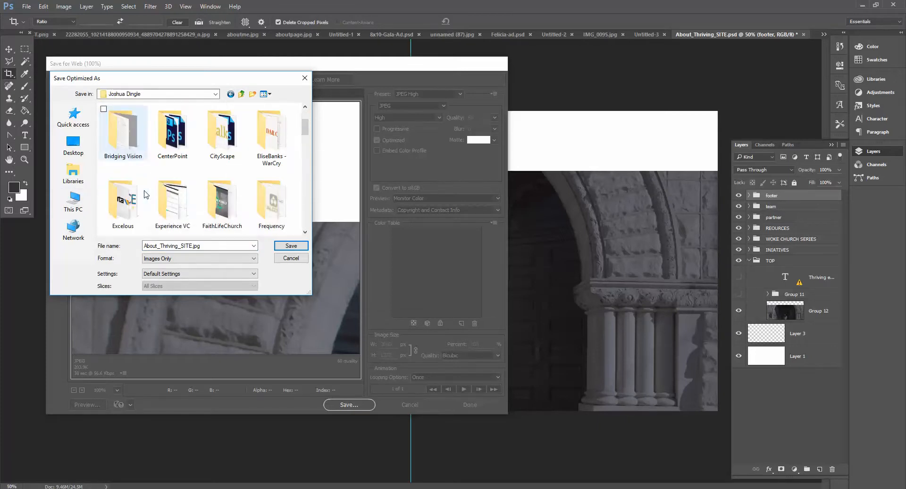
double_click(269, 202)
double_click(116, 132)
double_click(117, 132)
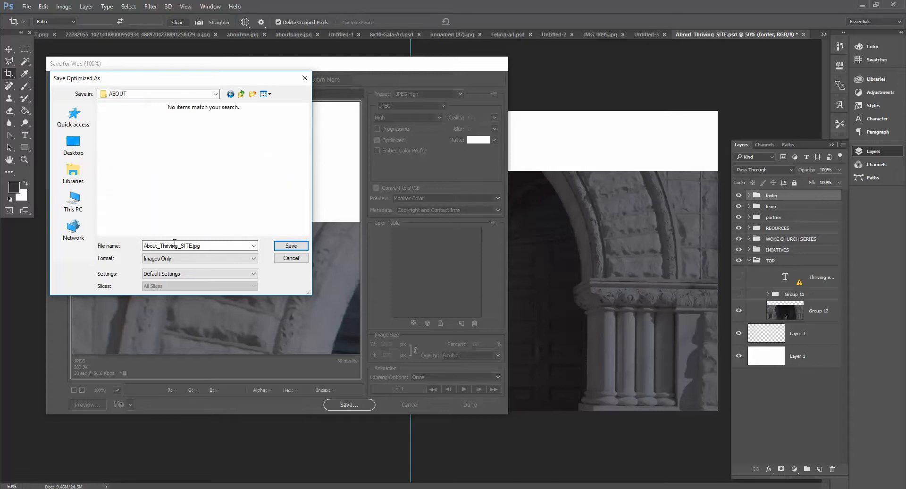
double_click(208, 246)
type("topbg")
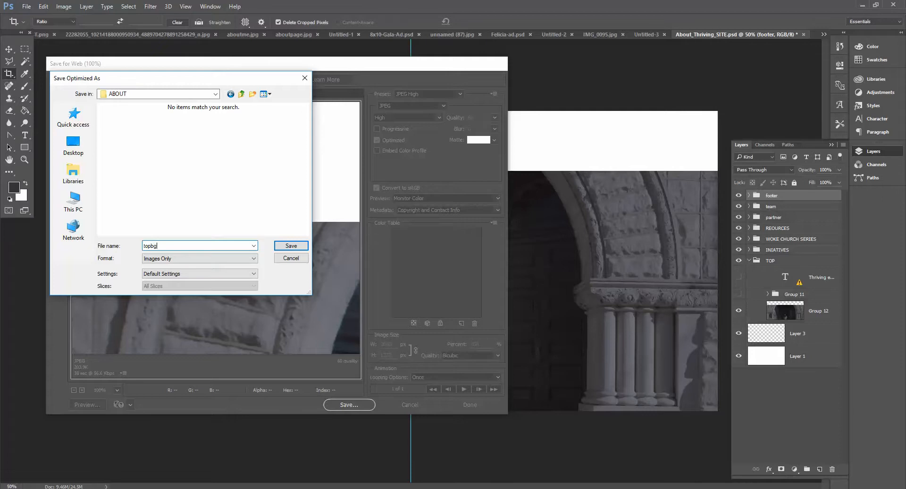
key("Return")
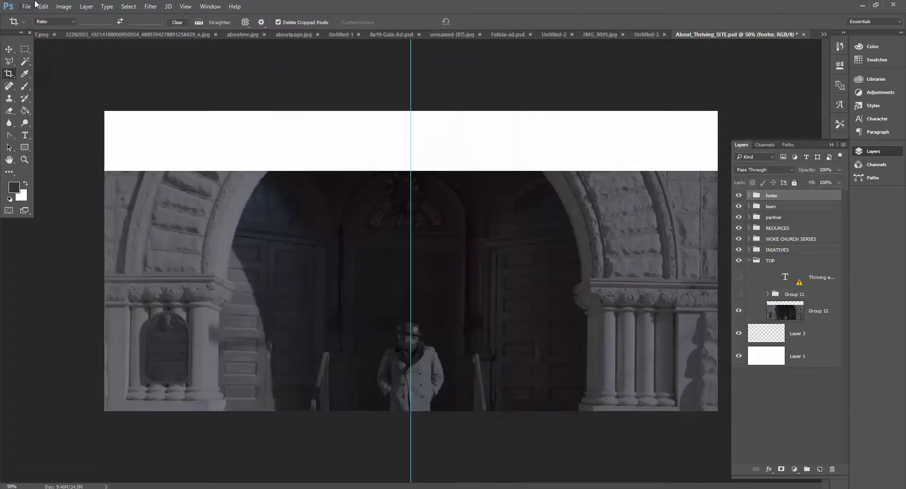
Step: Step backward to the full uncropped page, then crop the canvas to the green city skyline section
left_click(44, 6)
left_click(56, 35)
key("ctrl+alt+z")
key("ctrl+alt+z")
key("ctrl+alt+z")
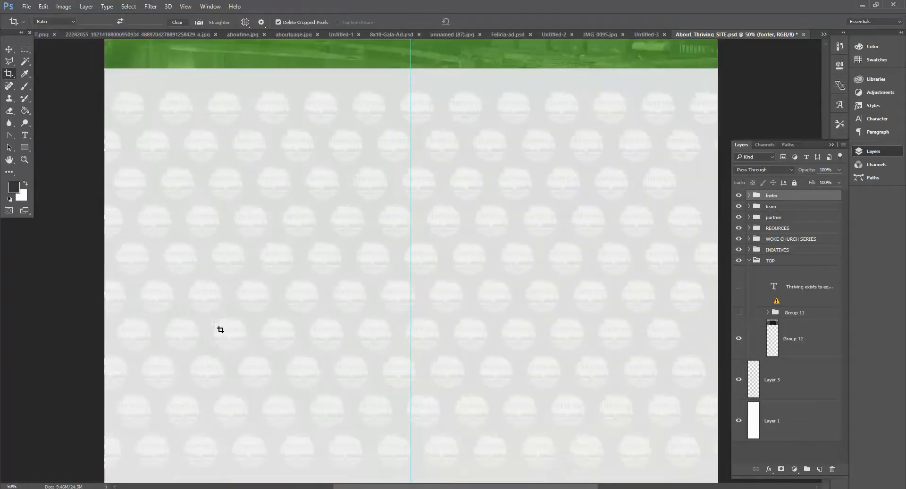
scroll(218, 327, "up", 2)
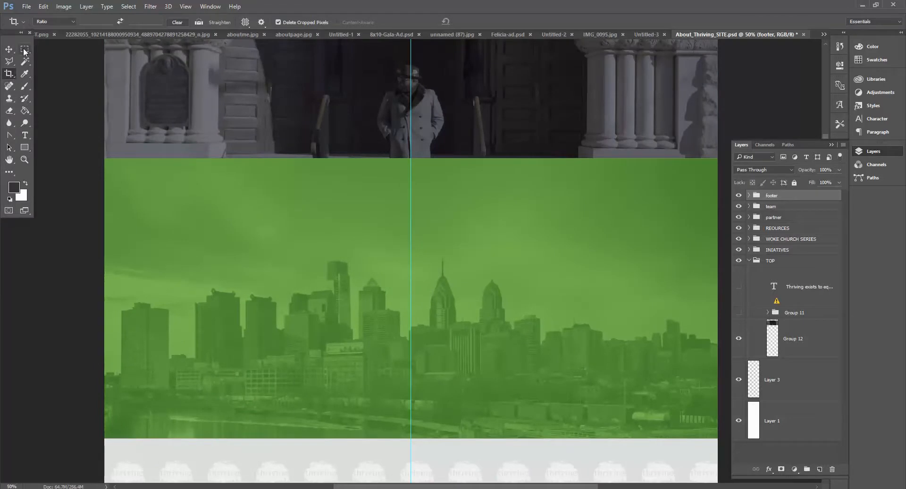
left_click_drag(105, 163, 710, 438)
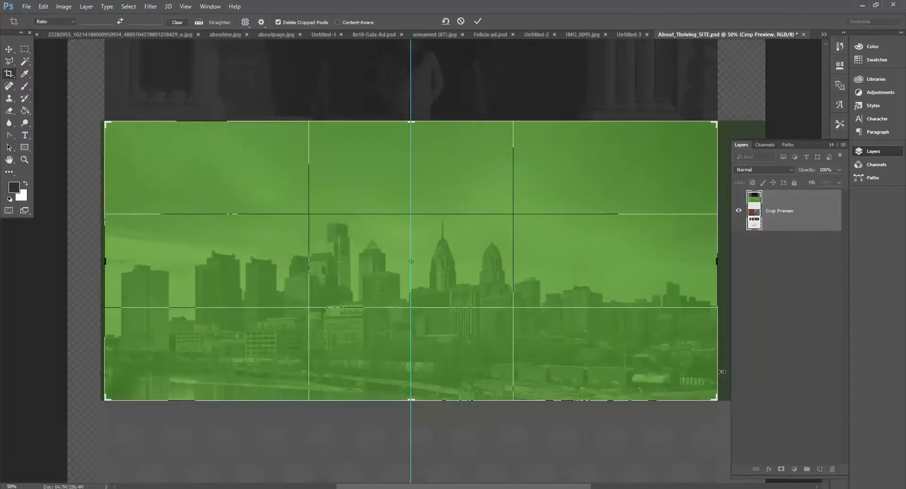
key("Return")
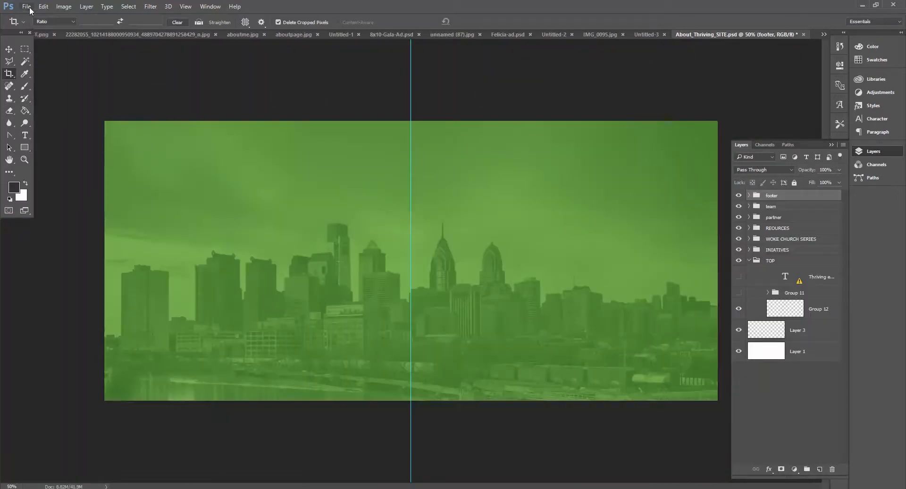
Step: Export the skyline crop with Save for Web (Legacy) into the ABOUT folder as top2
left_click(26, 6)
mouse_move(119, 144)
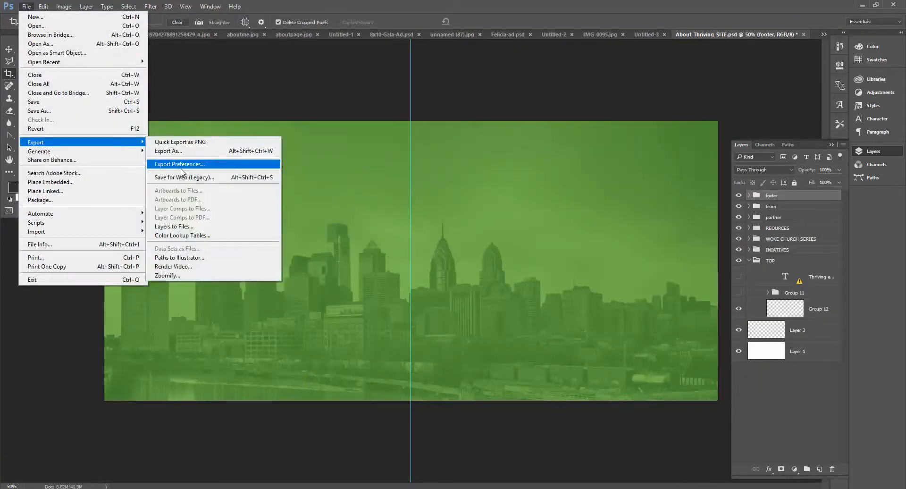
left_click(198, 177)
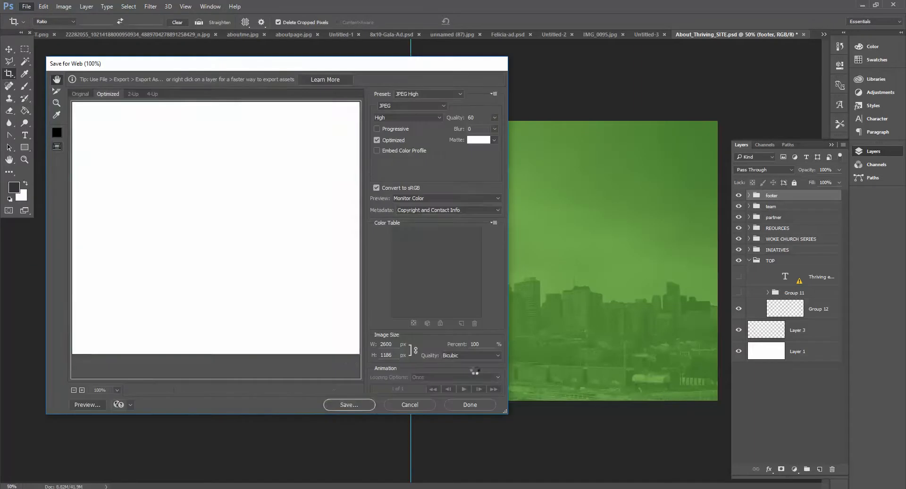
left_click(349, 405)
type("top2")
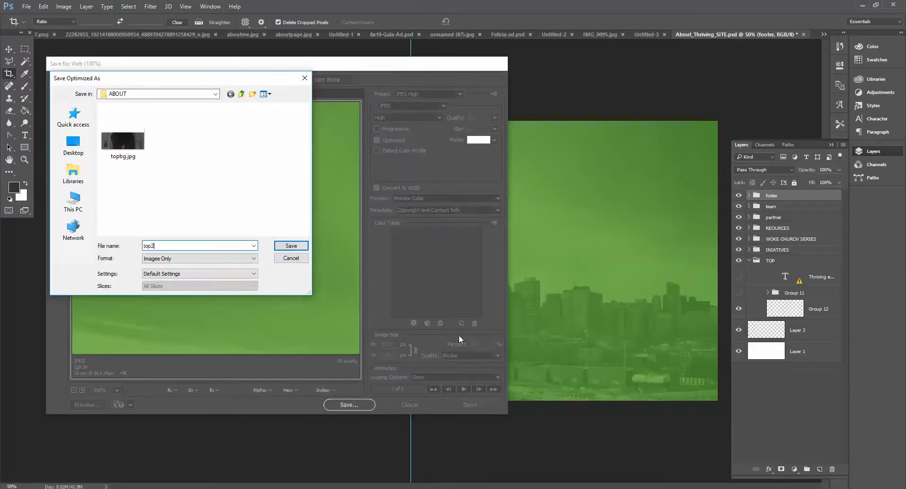
key("Return")
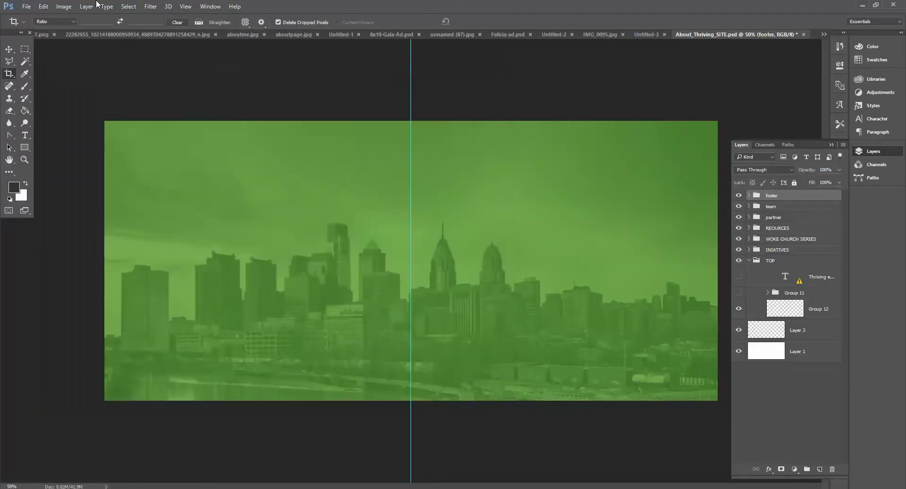
Step: Step backward to the full page and crop the canvas to the light grey logo-pattern section
left_click(46, 6)
left_click(61, 38)
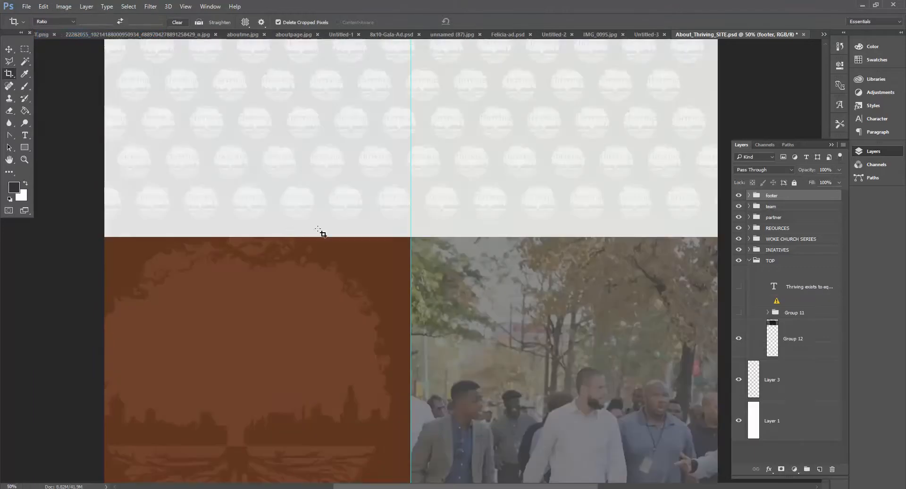
scroll(286, 230, "up", 8)
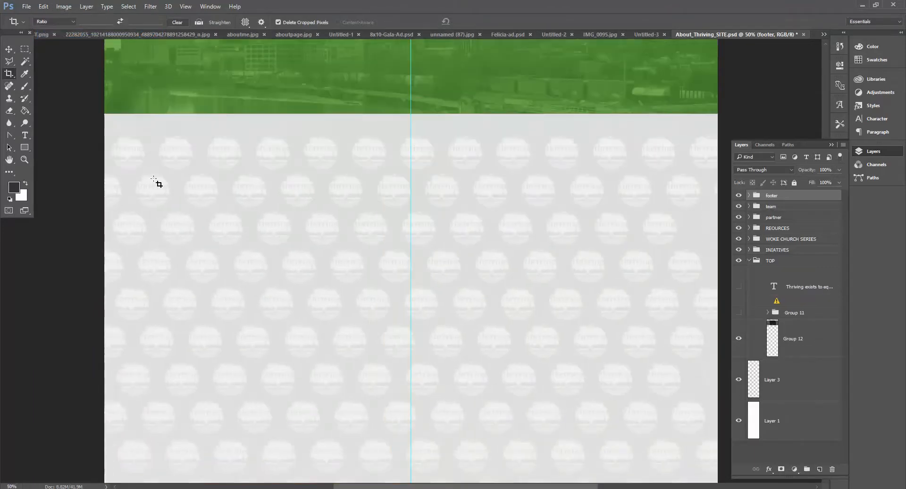
left_click_drag(105, 122, 718, 449)
key("Return")
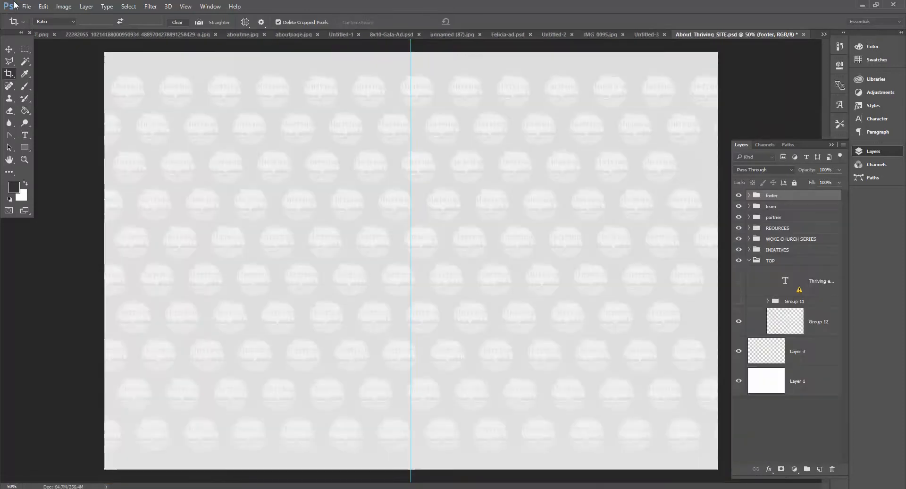
Step: Export the pattern crop with Save for Web at JPEG Medium quality, saving it as mid
left_click(26, 6)
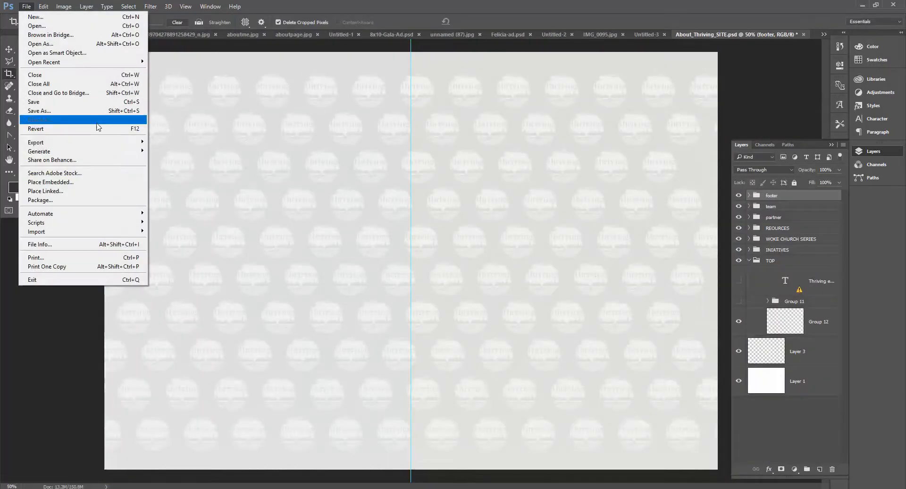
mouse_move(129, 147)
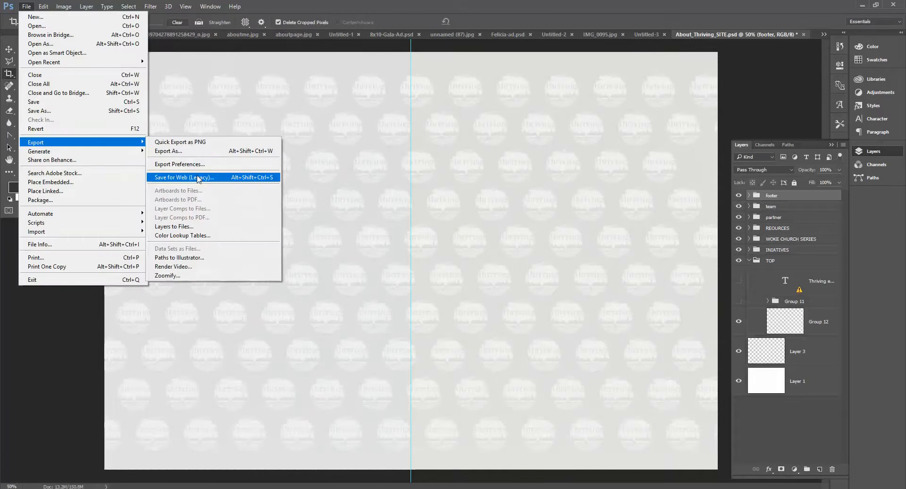
left_click(201, 177)
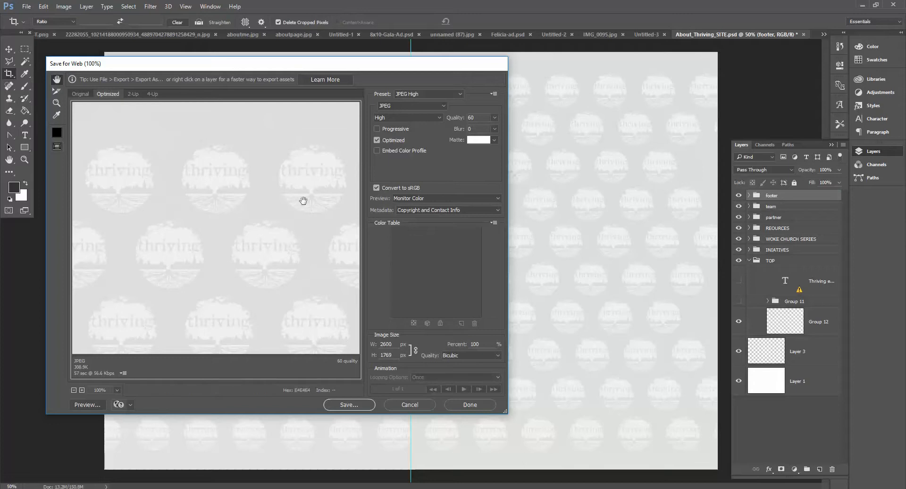
left_click(409, 118)
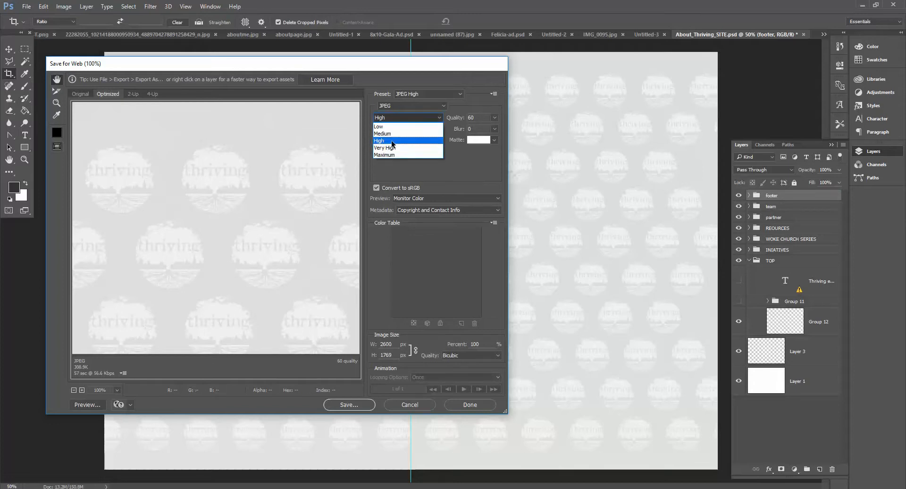
left_click(383, 133)
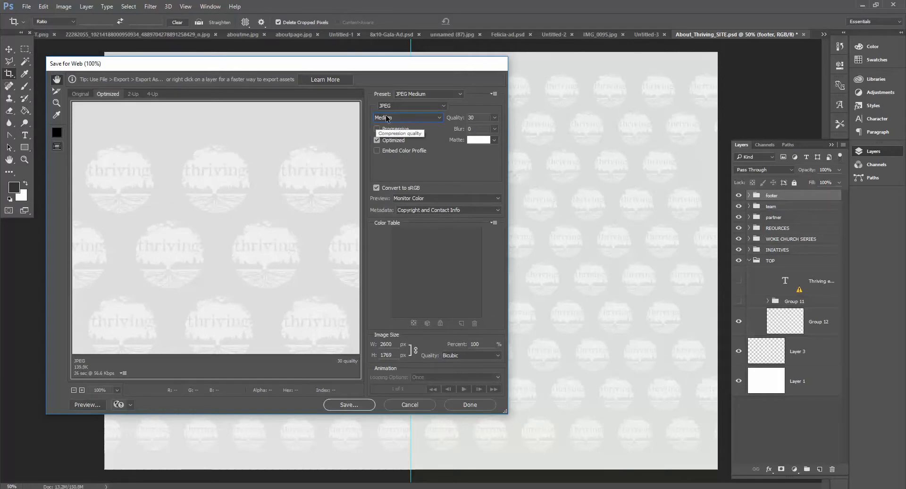
left_click(348, 405)
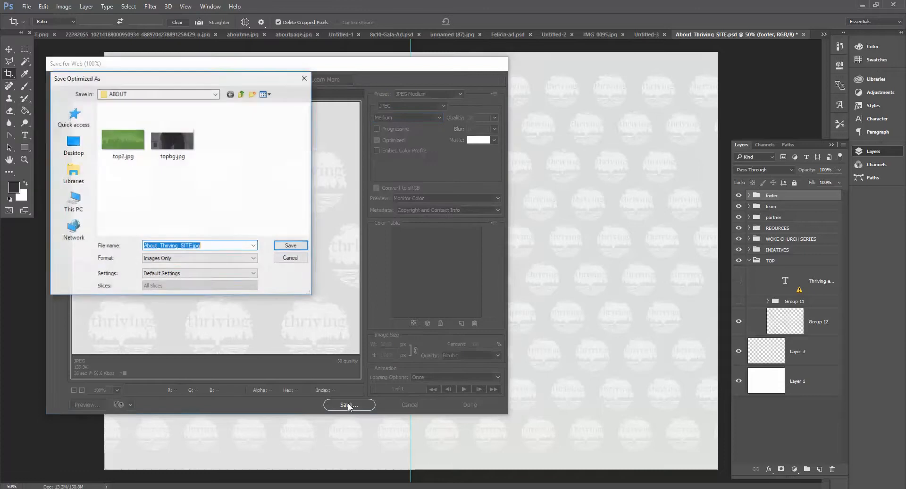
type("bg")
key("Return")
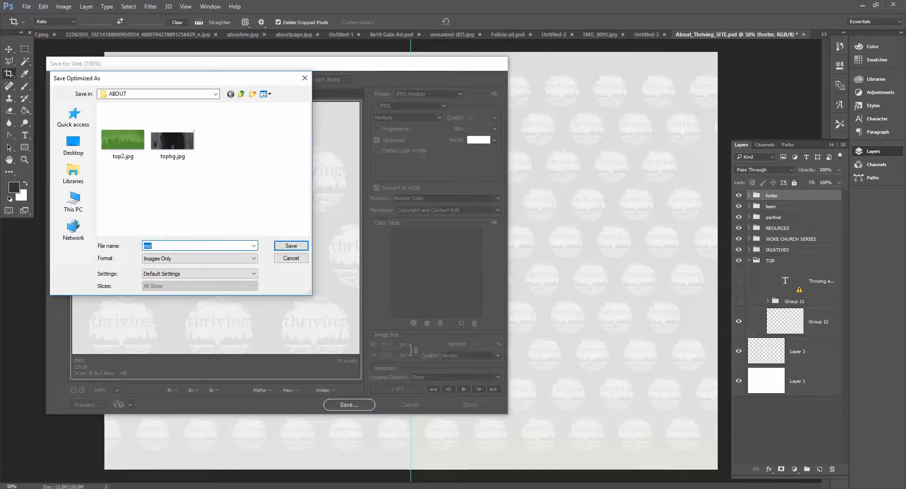
Step: Step backward to the full page and crop the canvas to the brown tree graphic on the partner section's left half
left_click(43, 6)
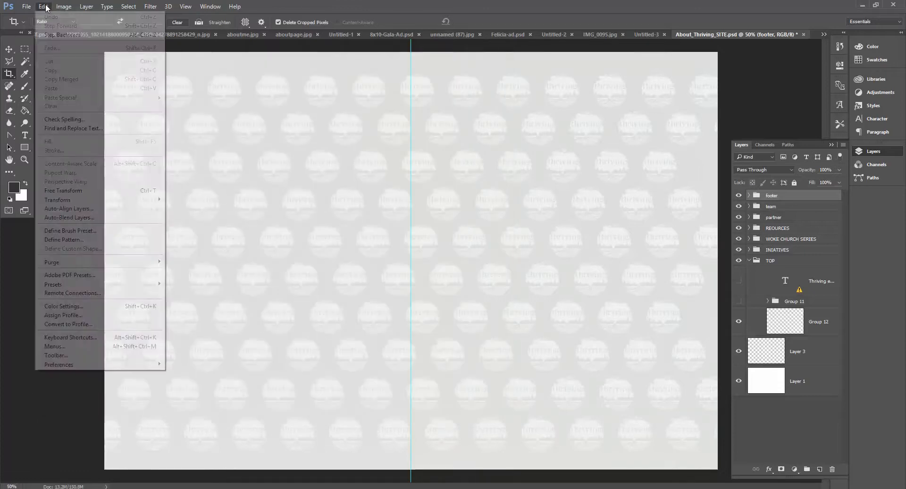
left_click(52, 35)
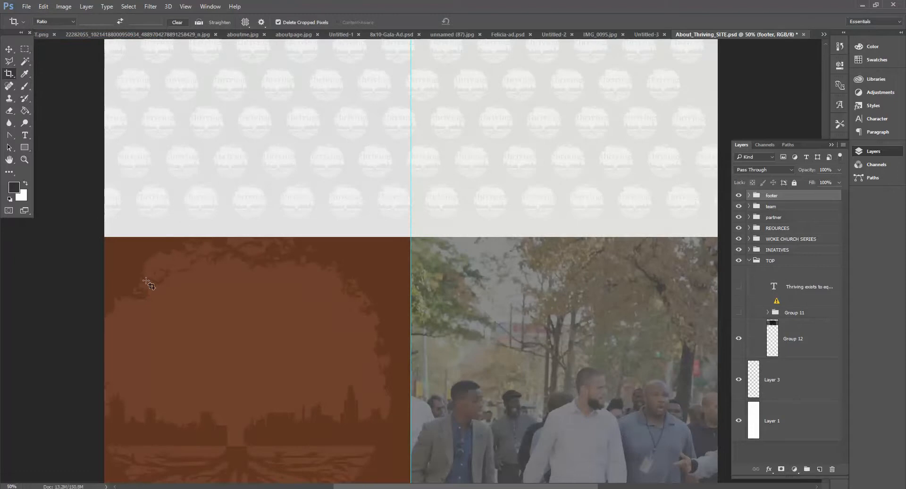
scroll(149, 285, "down", 5)
left_click_drag(104, 126, 414, 446)
key("Return")
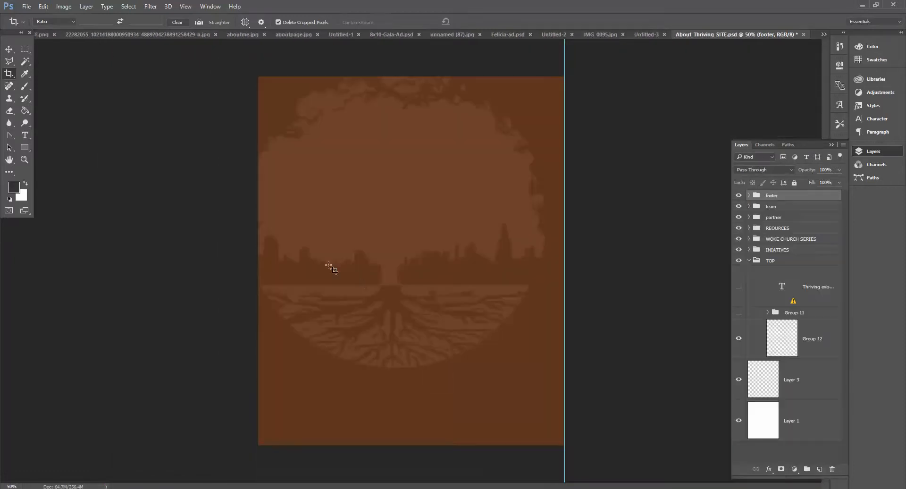
Step: Export the brown tree crop with Save for Web into the ABOUT folder as partnerbg
left_click(27, 6)
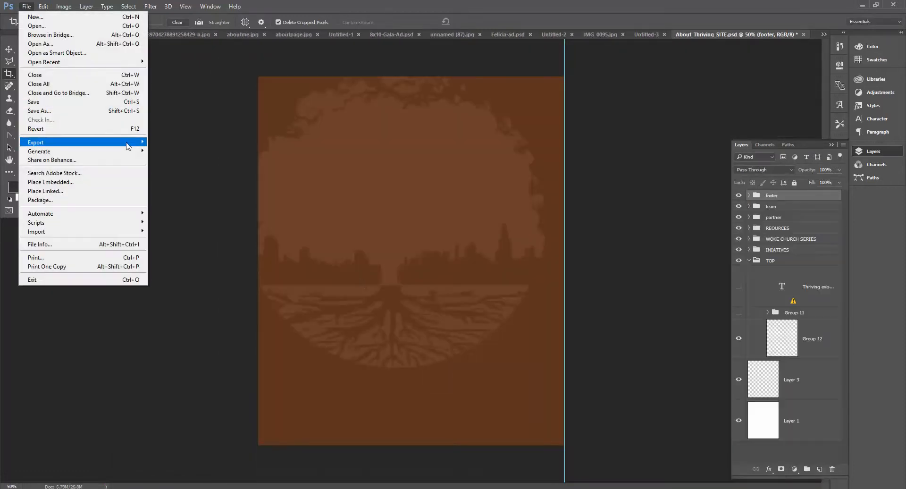
mouse_move(130, 142)
left_click(185, 177)
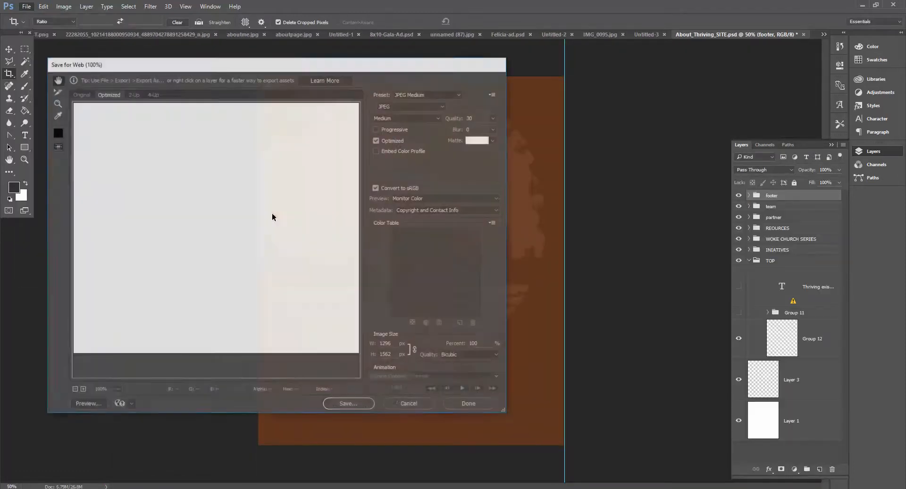
left_click(348, 405)
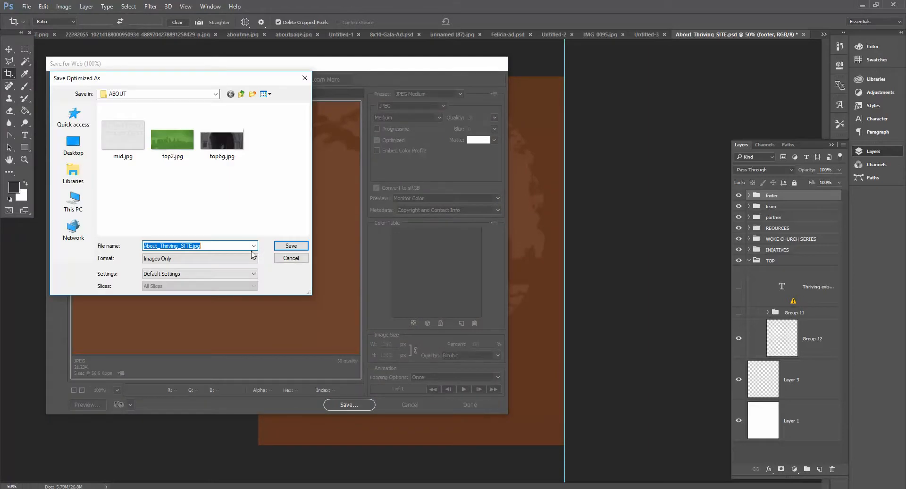
type("partner")
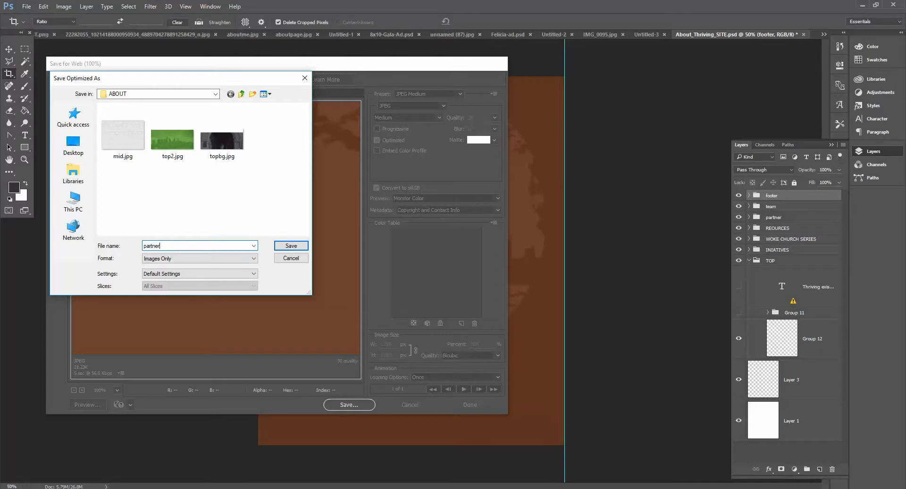
key("Return")
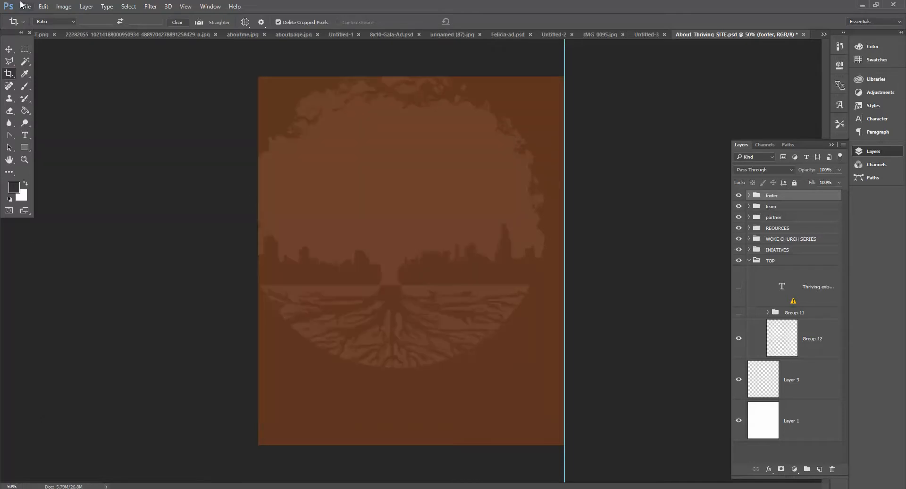
Step: Step backward to the full page and crop the canvas to the photo of men walking on the partner section's right half
left_click(43, 7)
left_click(61, 17)
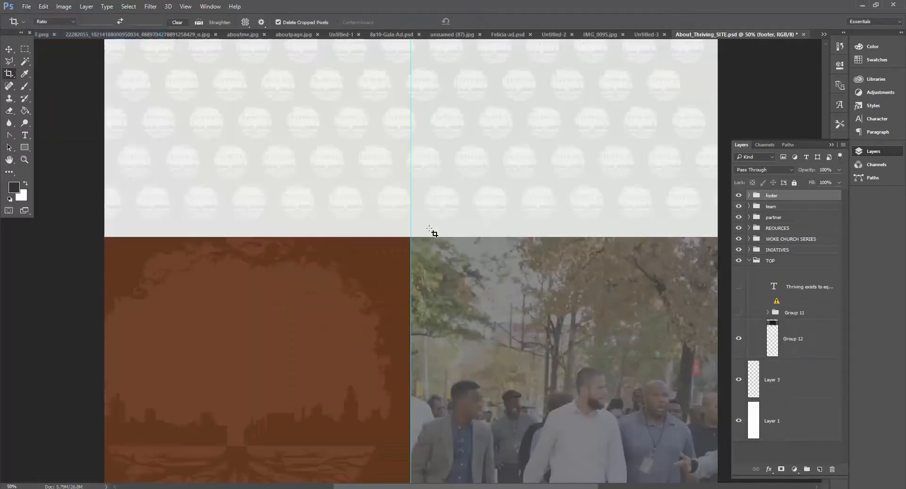
scroll(427, 178, "down", 3)
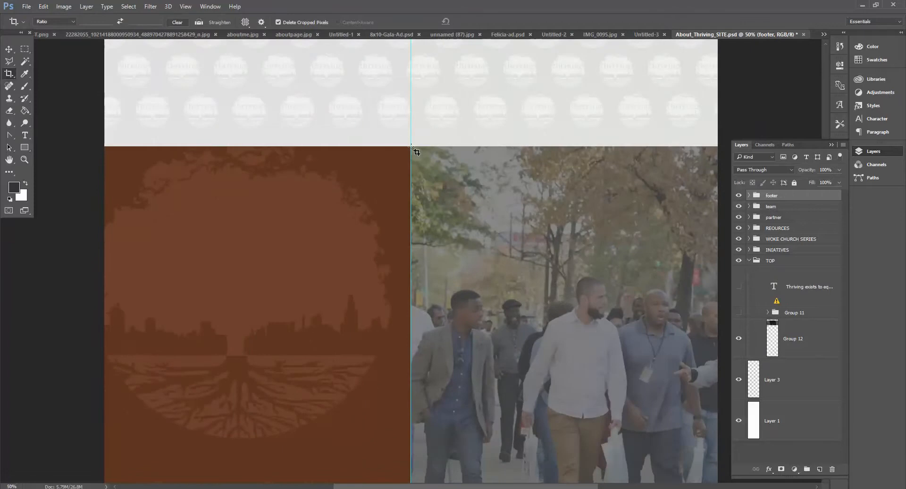
left_click_drag(415, 151, 745, 437)
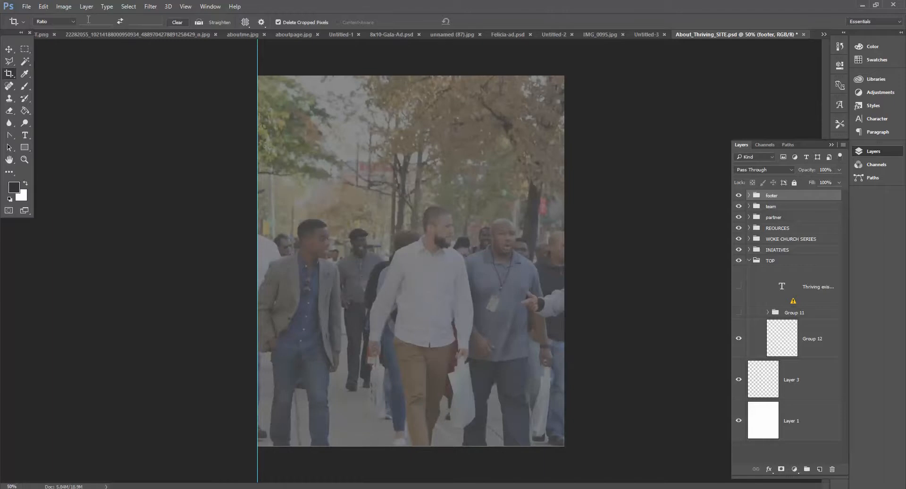
left_click(27, 6)
left_click(29, 7)
left_click(415, 462)
left_click_drag(412, 446, 411, 442)
key("Return")
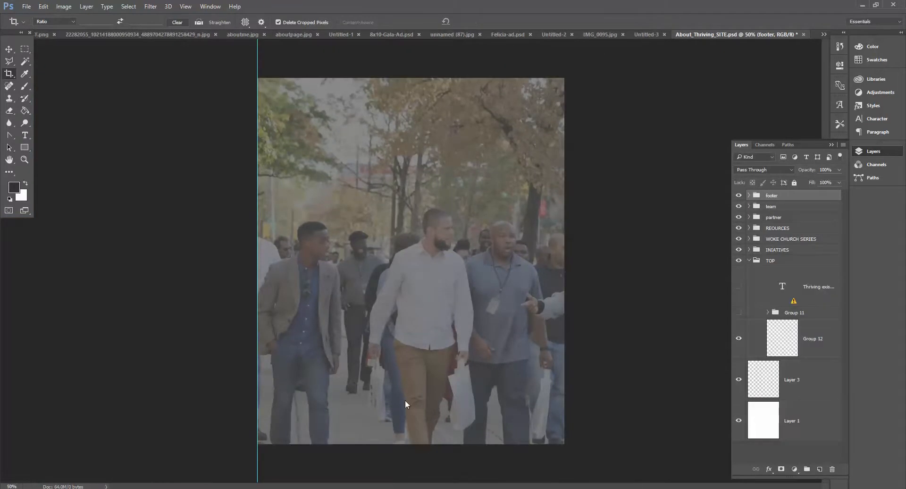
Step: Export the walking-men photo crop with Save for Web into the ABOUT folder as guy
left_click(43, 7)
mouse_move(27, 6)
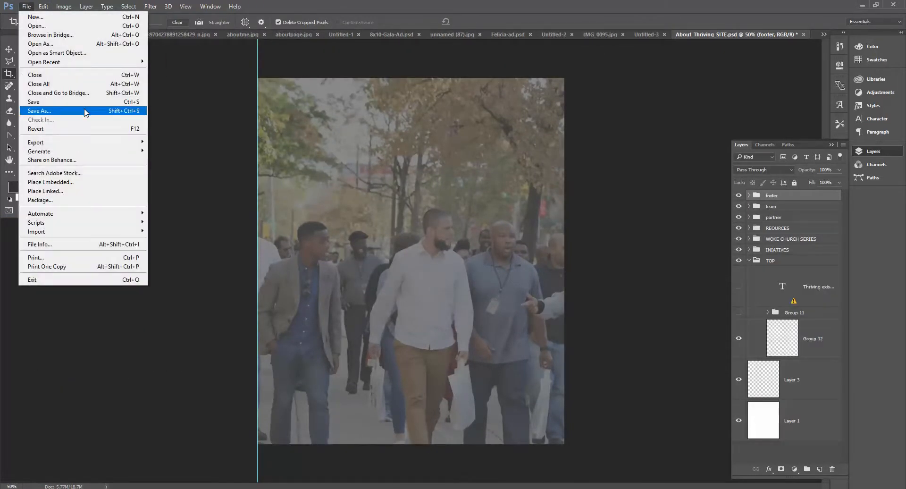
mouse_move(96, 142)
left_click(177, 182)
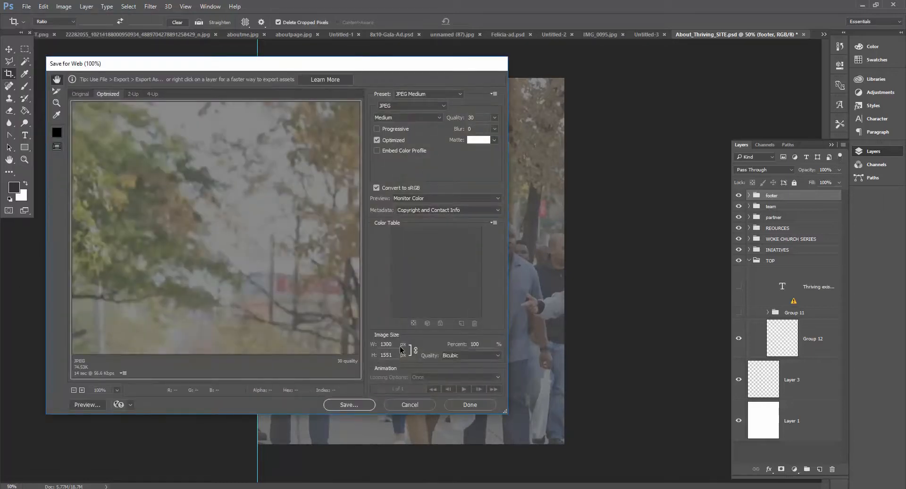
left_click(349, 405)
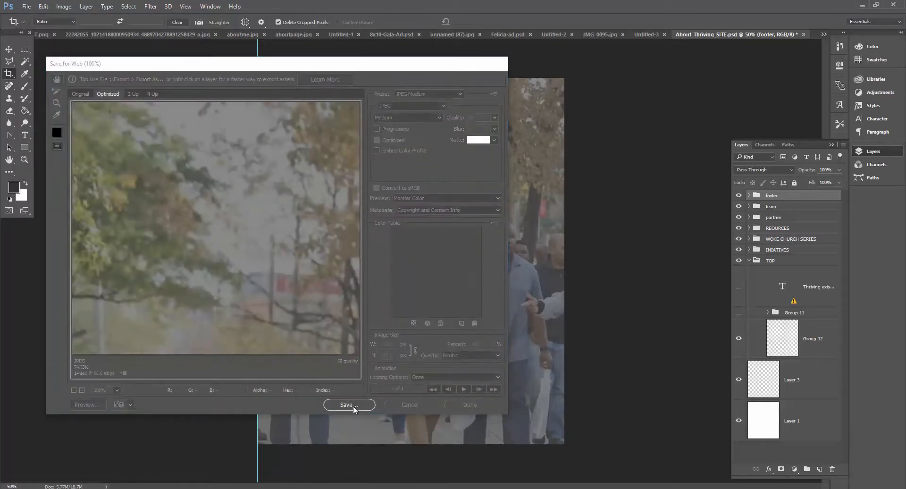
type("guys")
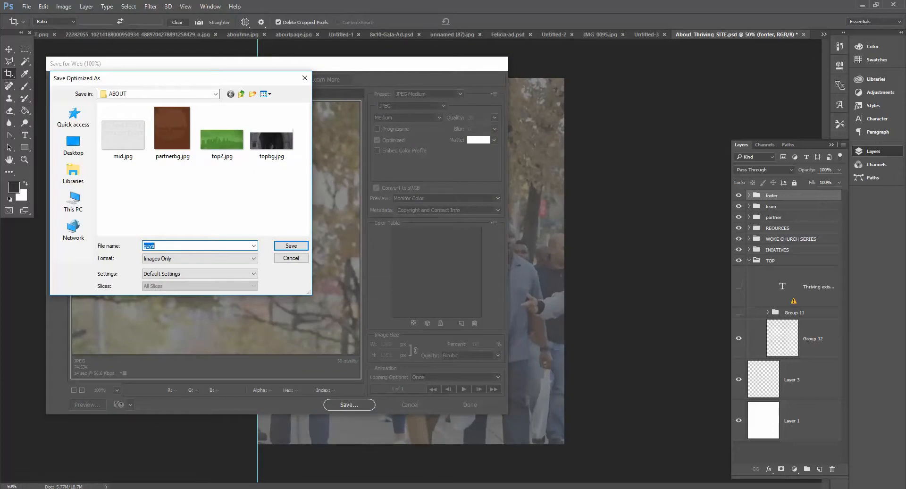
key("Return")
Step: Step backward twice to restore the full uncropped page
left_click(43, 7)
left_click(56, 37)
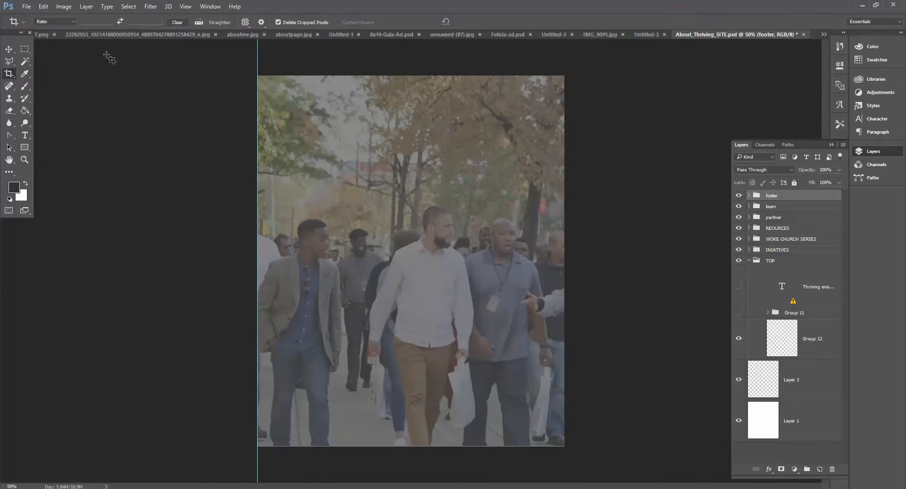
left_click(42, 7)
left_click(56, 36)
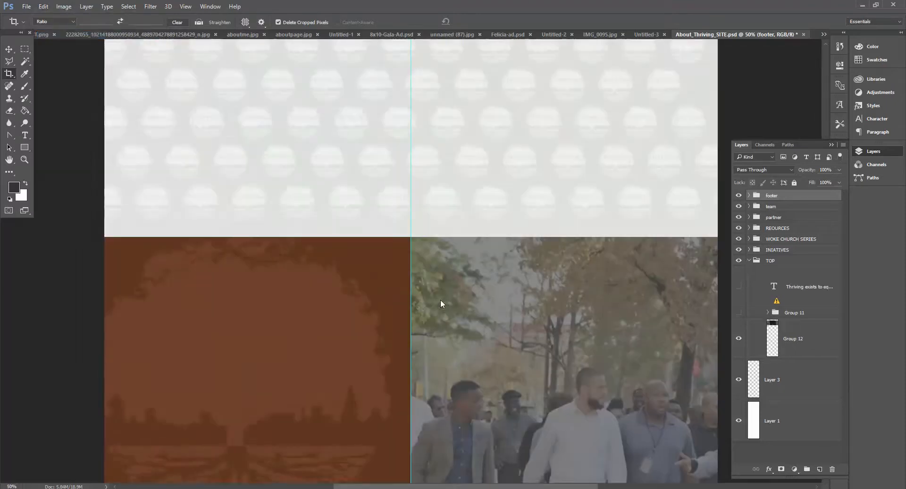
Step: Inspect the page's layer groups and the team section's photo rectangle layers by toggling their visibility off and on
scroll(444, 300, "down", 10)
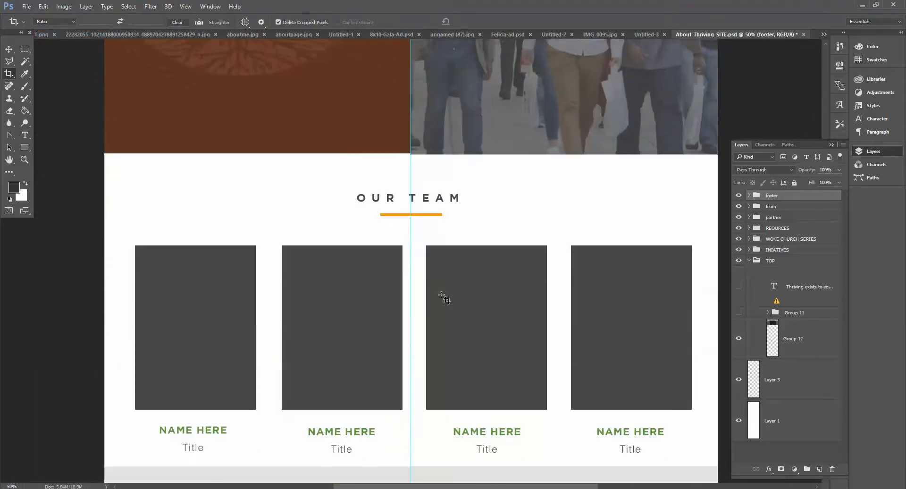
scroll(444, 298, "down", 1)
scroll(434, 295, "up", 3)
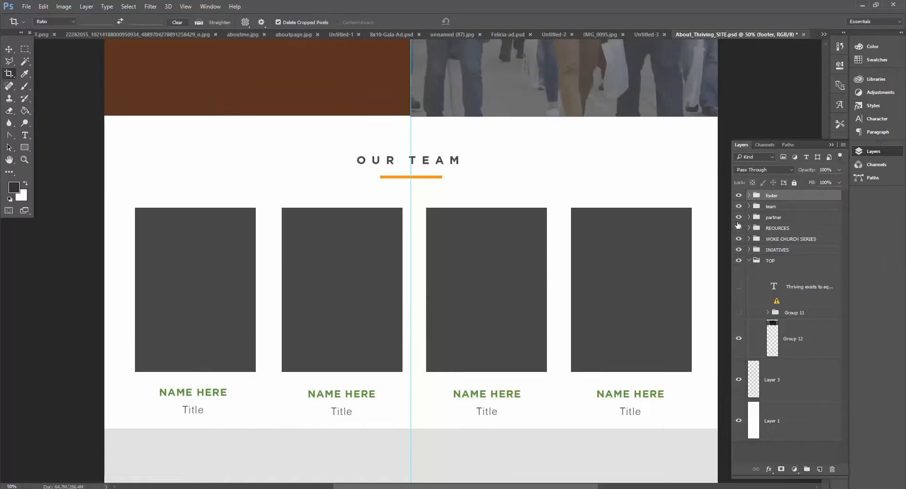
left_click(739, 260)
left_click(739, 261)
left_click(739, 250)
left_click(739, 251)
left_click(739, 217)
left_click(739, 217)
left_click(739, 206)
left_click(739, 207)
left_click(750, 207)
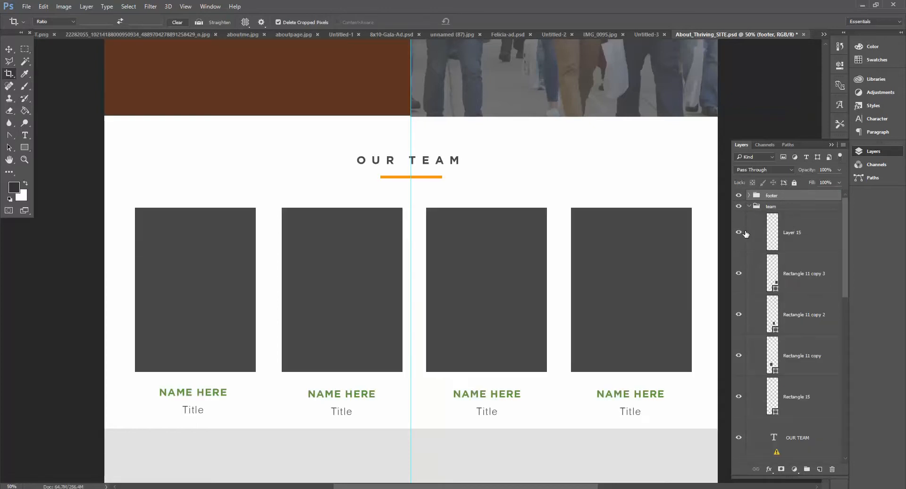
left_click(739, 274)
left_click(739, 273)
left_click(740, 314)
left_click(739, 314)
left_click(740, 355)
left_click(739, 355)
left_click(739, 397)
left_click(739, 397)
right_click(799, 398)
left_click(710, 138)
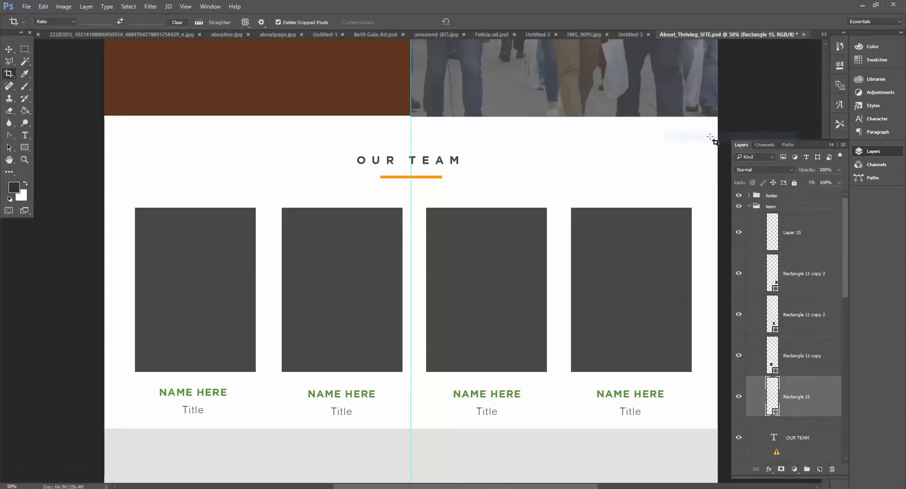
type("orangediv")
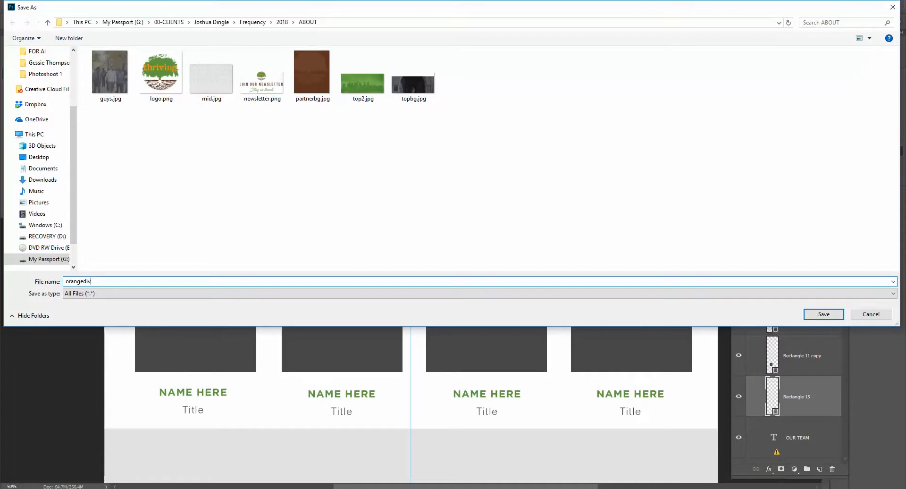
key("Return")
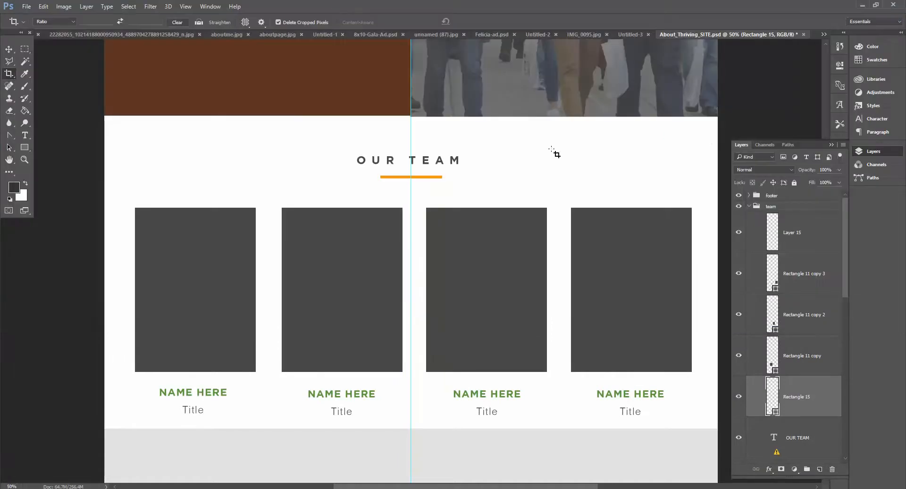
scroll(297, 220, "down", 10)
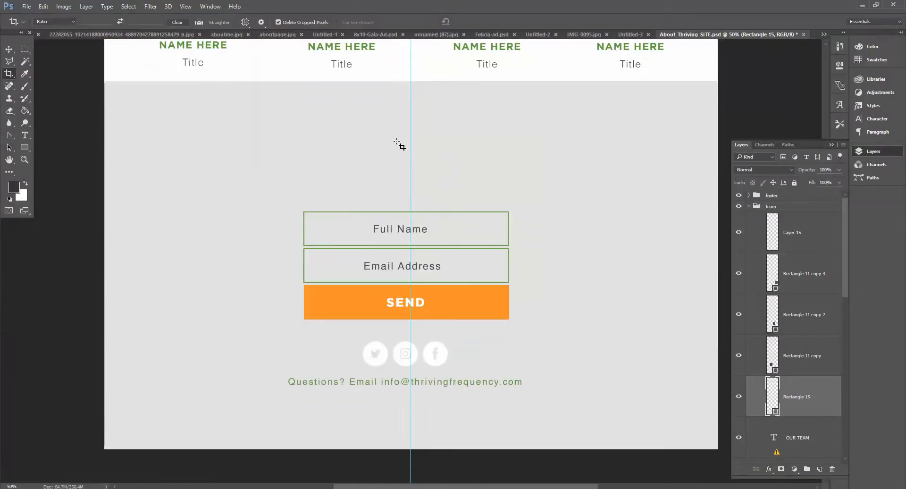
scroll(400, 148, "up", 8)
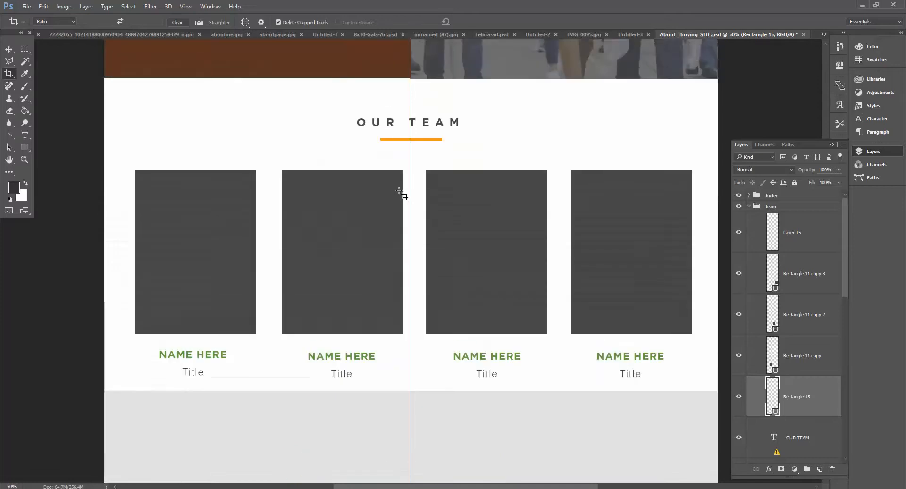
scroll(402, 192, "up", 3)
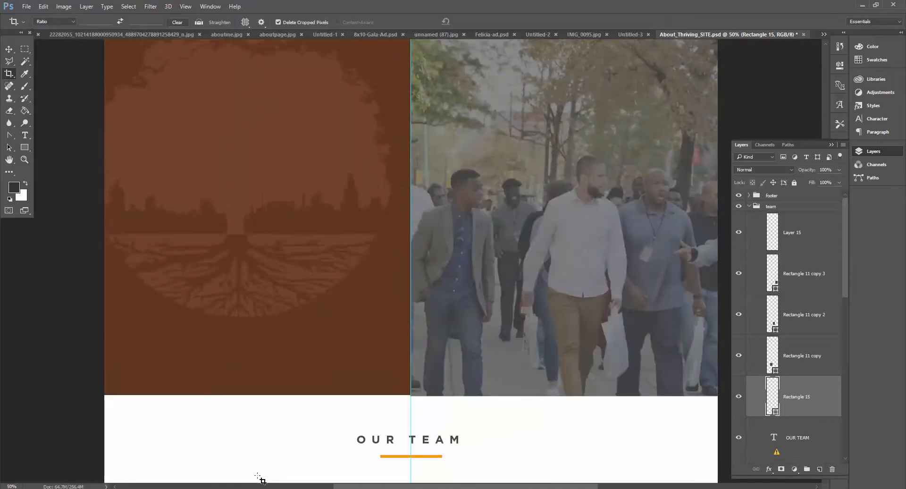
mouse_move(244, 486)
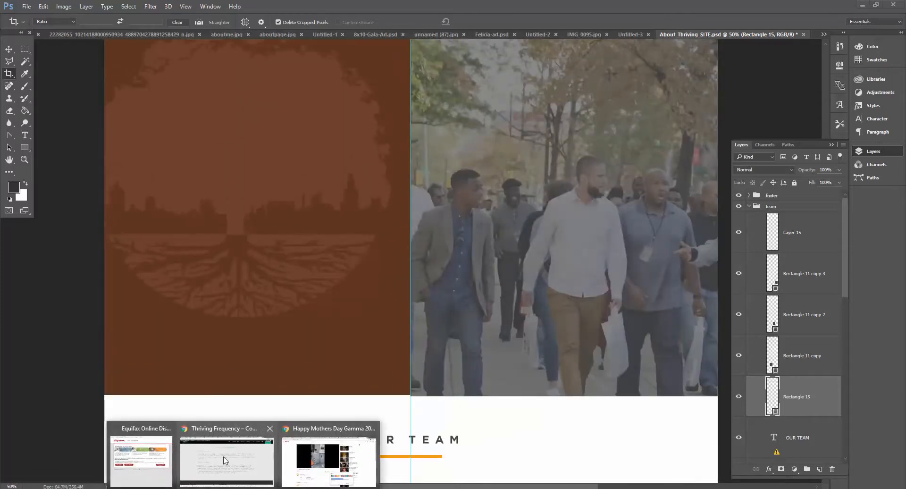
Step: Switch to the browser, exit the customizer and review the live Thriving Frequency site and its menus
left_click(199, 461)
scroll(766, 142, "up", 6)
left_click(717, 4)
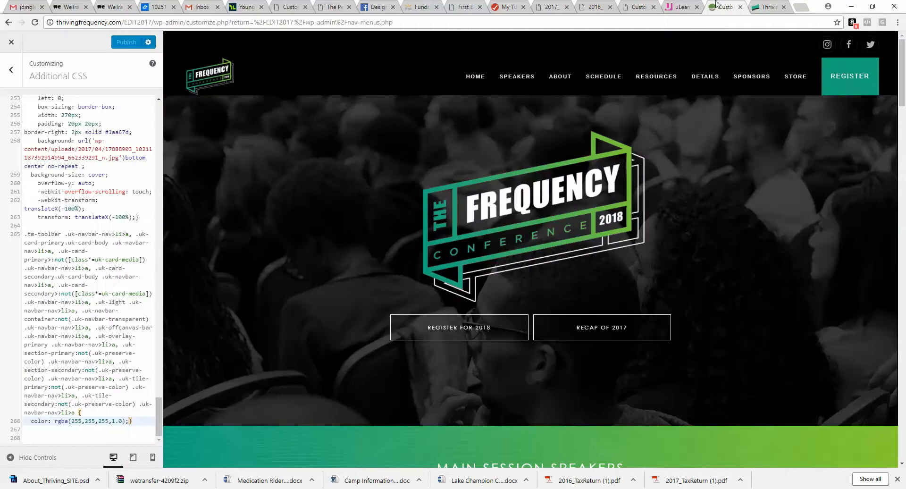
left_click(11, 42)
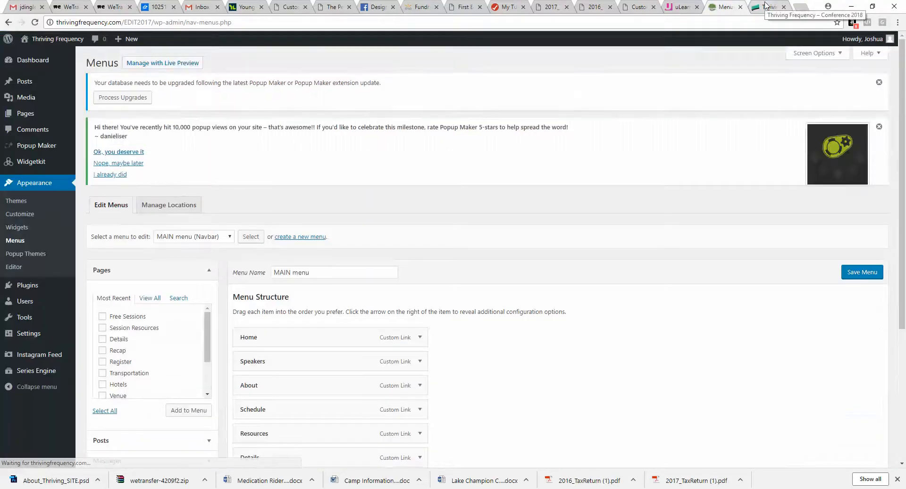
left_click(761, 5)
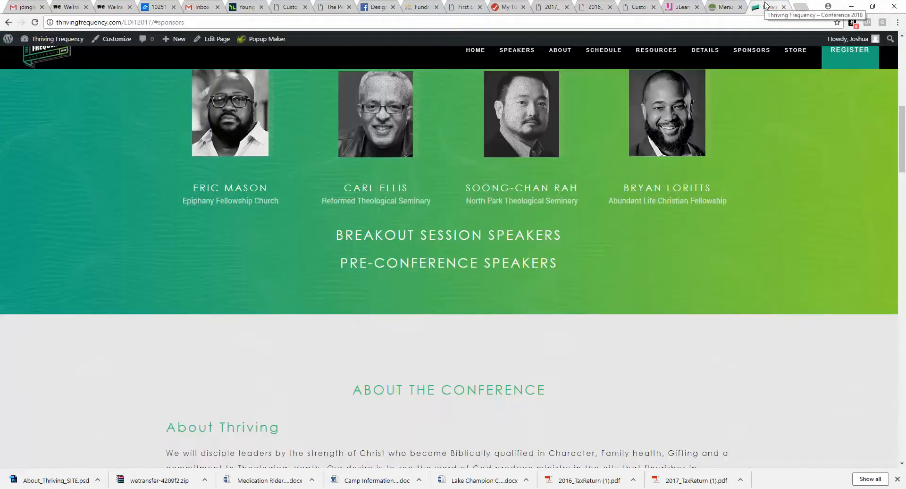
left_click(34, 22)
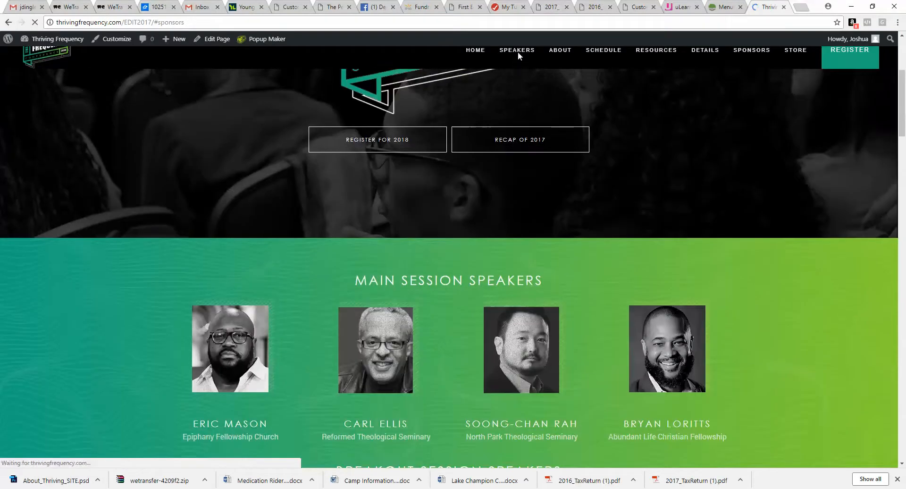
left_click(519, 56)
scroll(519, 56, "down", 20)
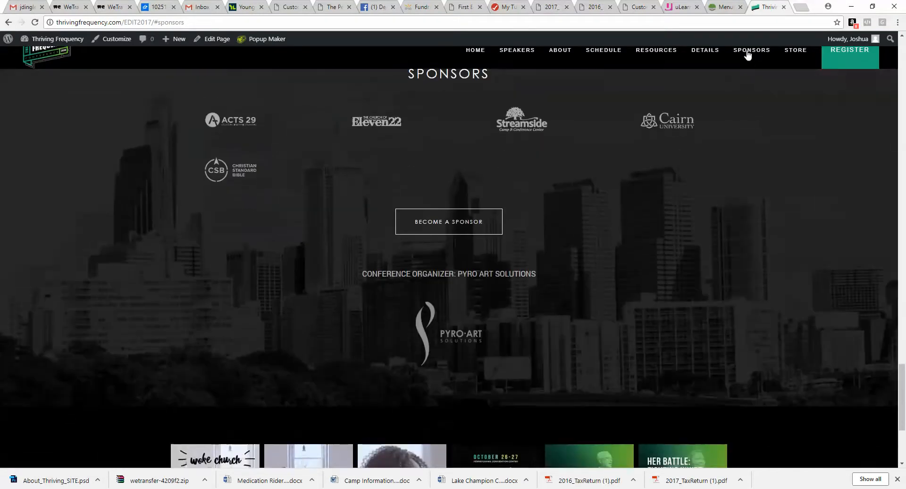
left_click(722, 5)
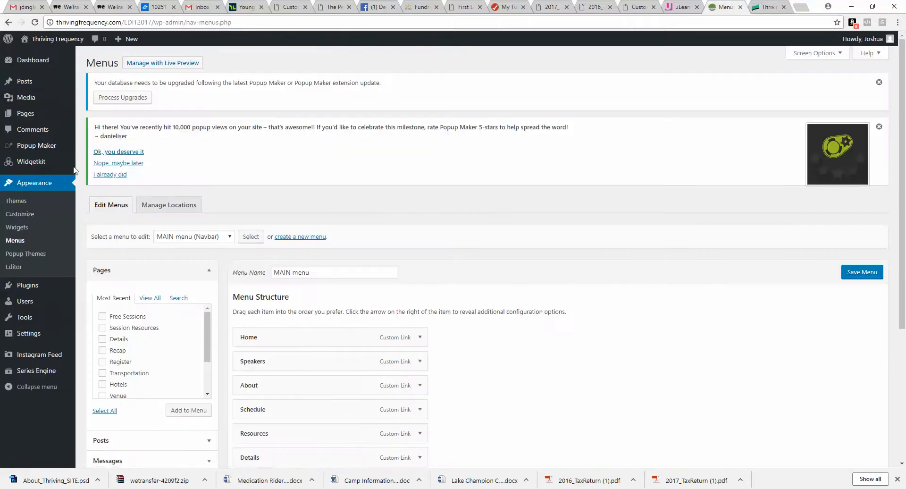
Step: Add a new WordPress page titled About Us and publish it
mouse_move(31, 116)
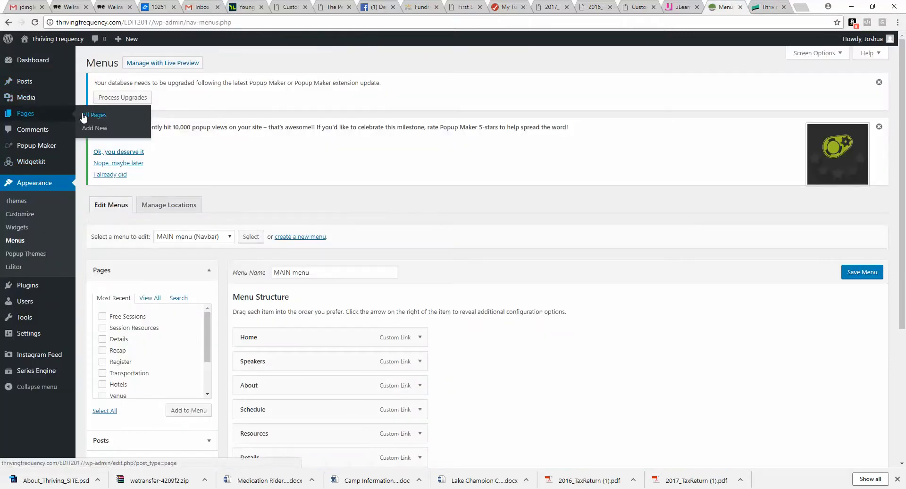
left_click(92, 128)
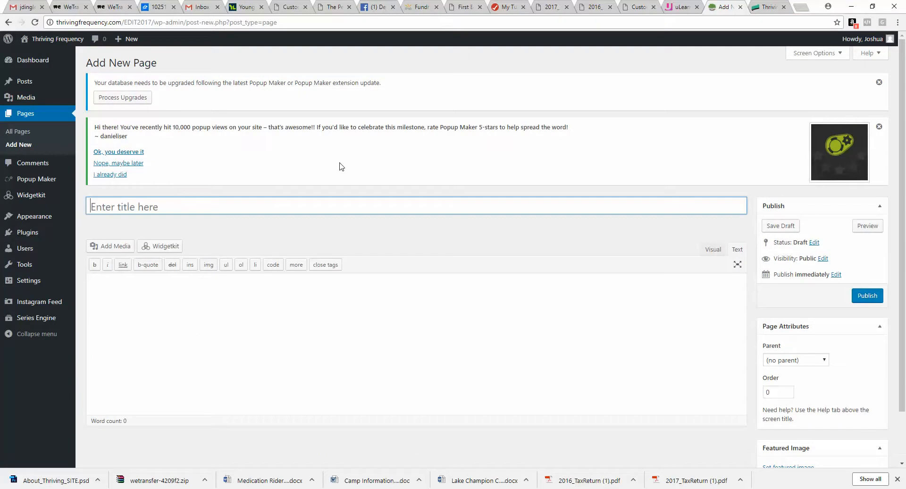
type("About Us")
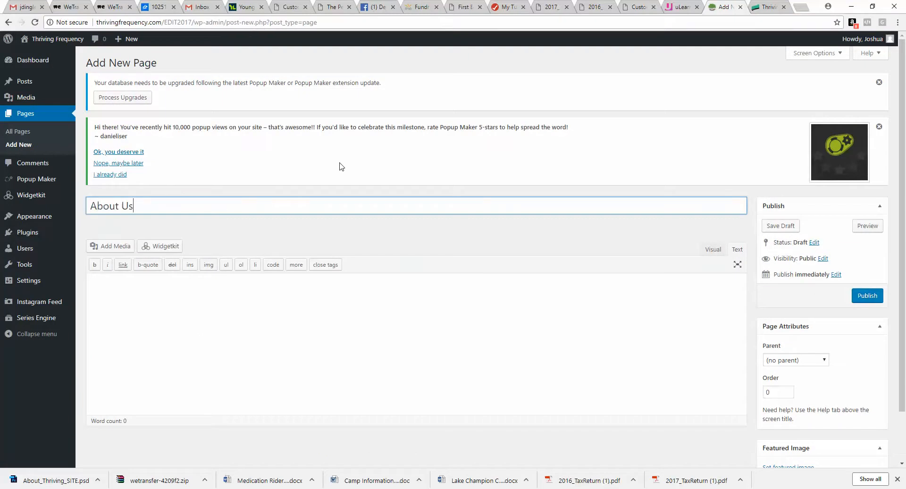
left_click(873, 300)
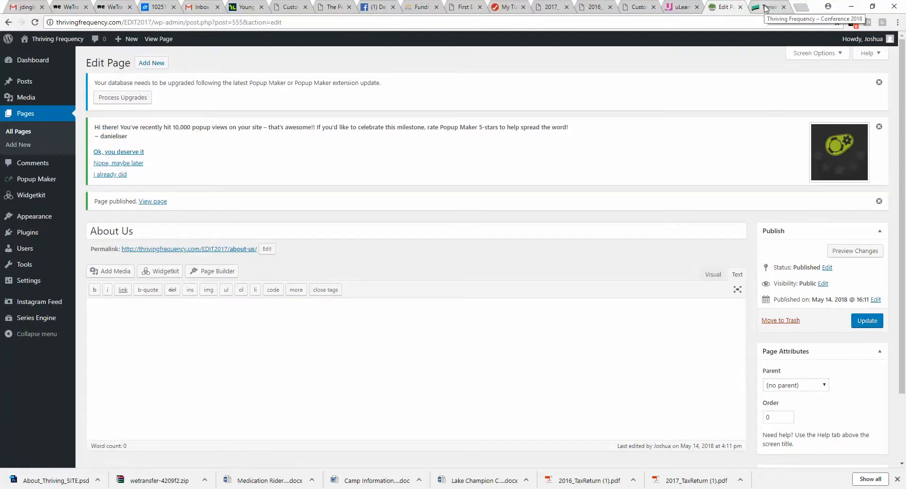
Step: Open the About Us page in the YOOtheme Builder and start an empty layout
scroll(475, 255, "down", 3)
left_click(214, 190)
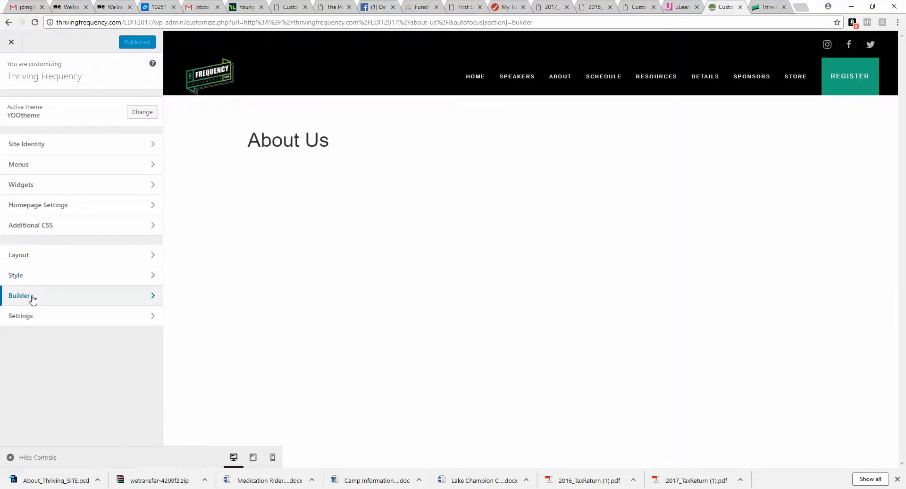
left_click(32, 297)
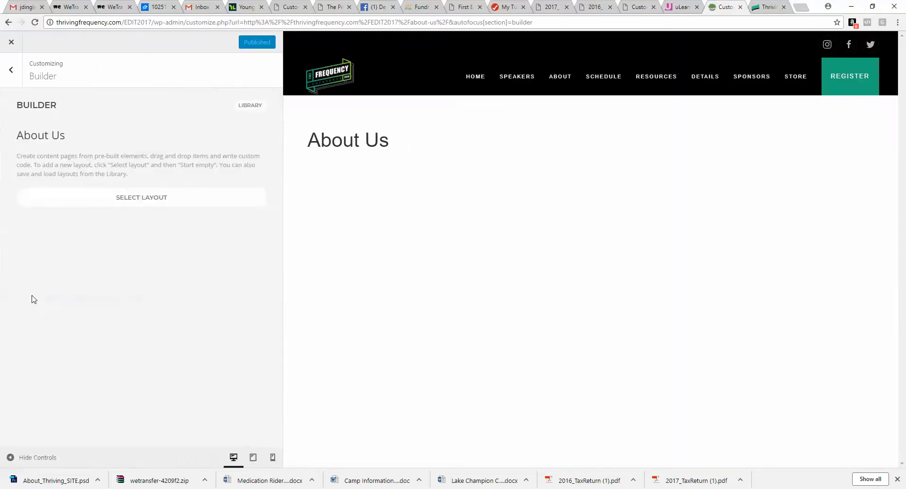
left_click(150, 199)
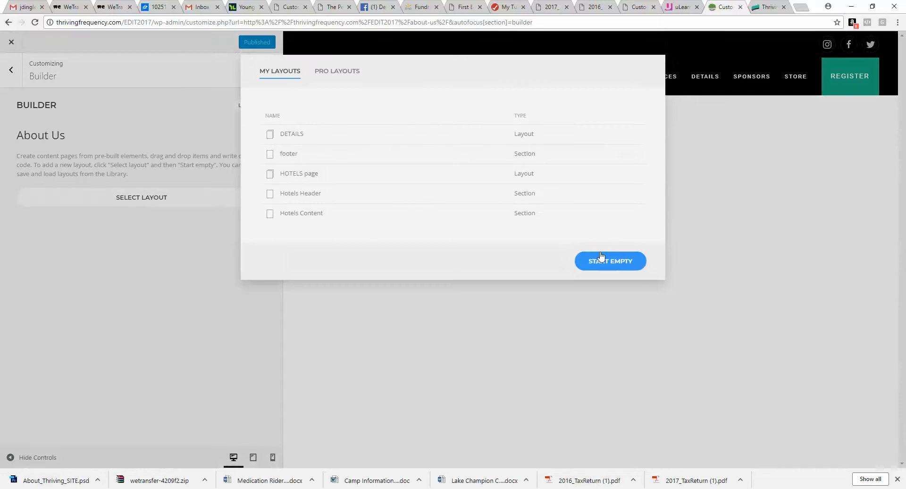
left_click(614, 260)
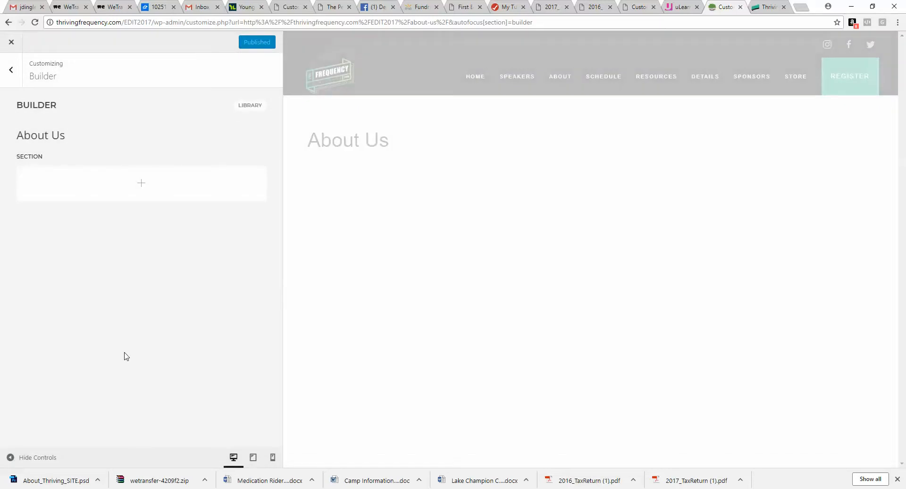
Step: Open the section's background image picker and upload all the exported images from the ABOUT folder
left_click(48, 156)
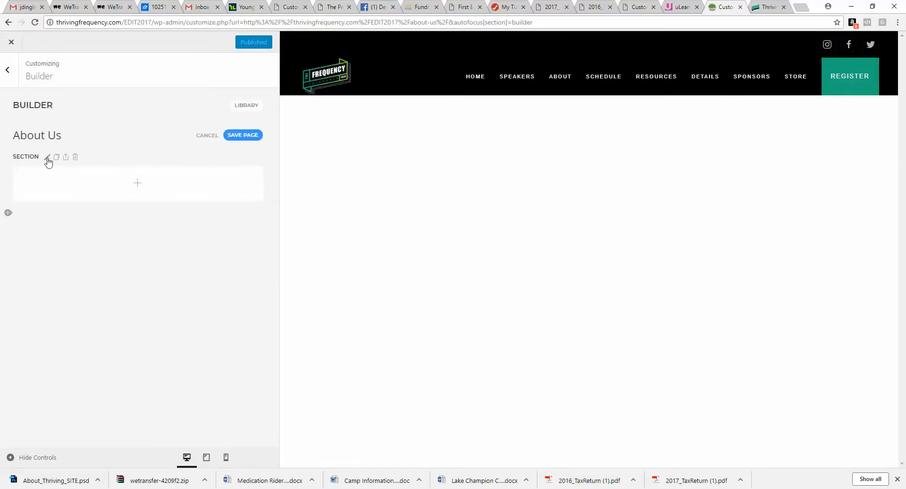
left_click(87, 232)
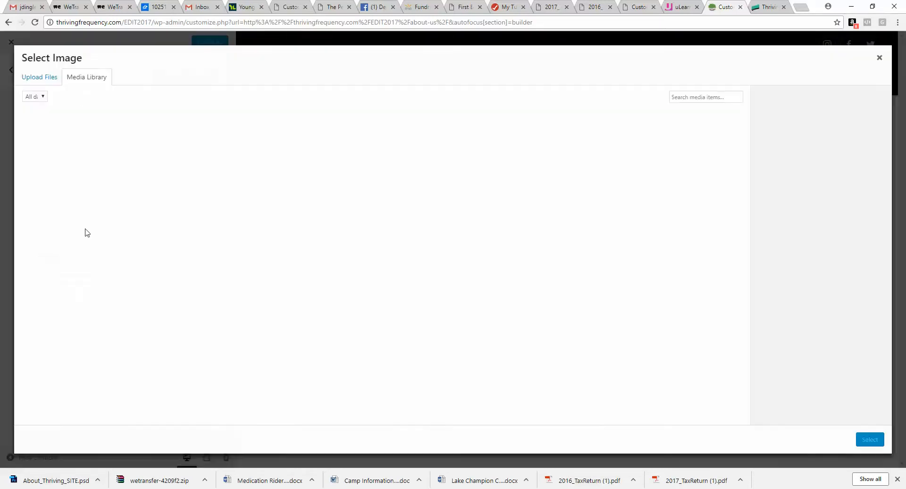
left_click(50, 79)
left_click(453, 237)
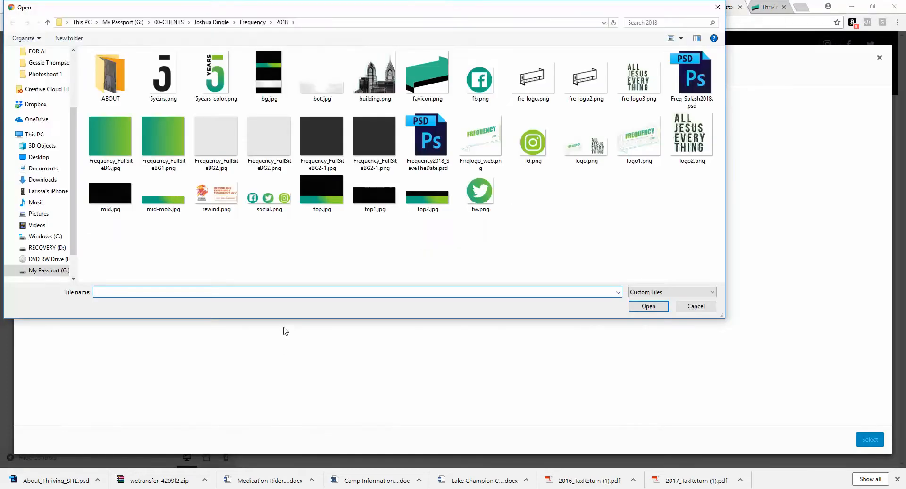
double_click(111, 75)
left_click(111, 73)
left_click(476, 96, "shift")
left_click(646, 306)
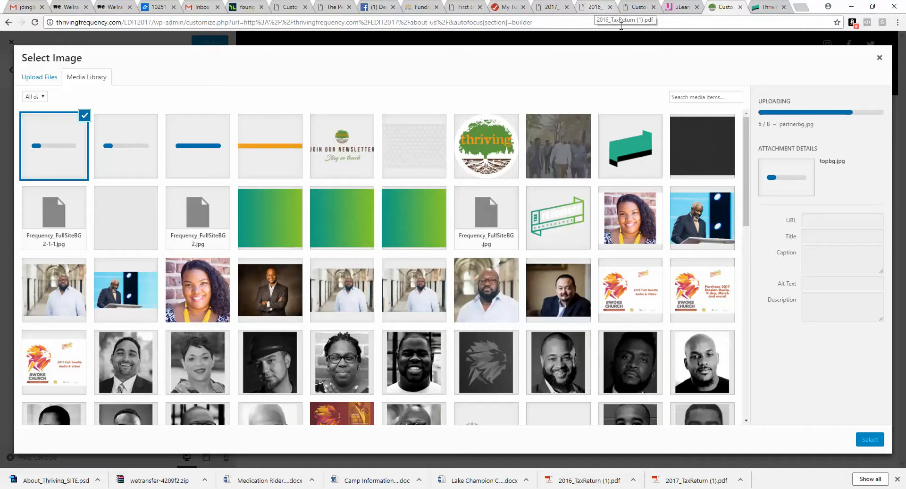
left_click(674, 8)
scroll(593, 188, "up", 20)
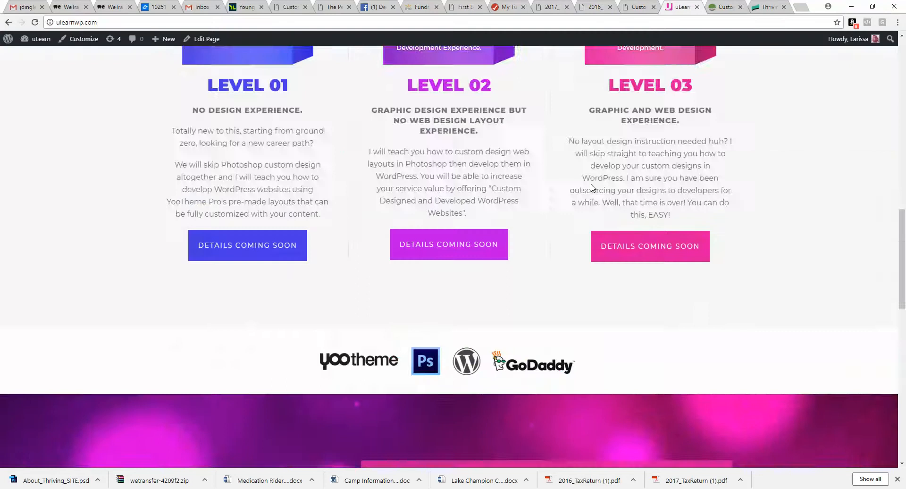
scroll(592, 185, "down", 20)
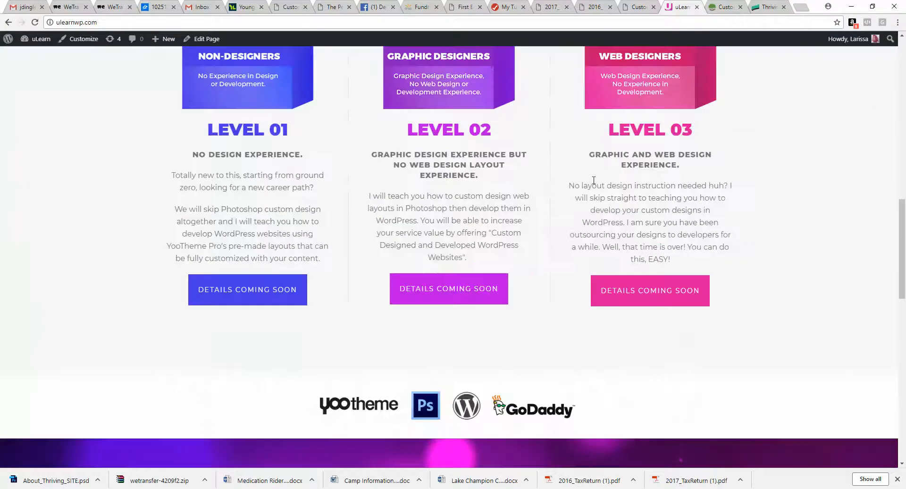
scroll(594, 179, "up", 20)
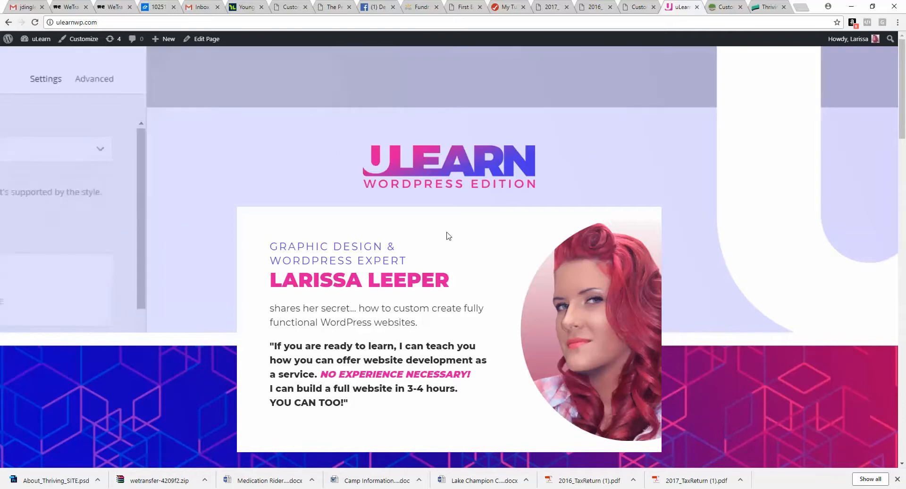
scroll(442, 250, "down", 4)
scroll(433, 265, "down", 9)
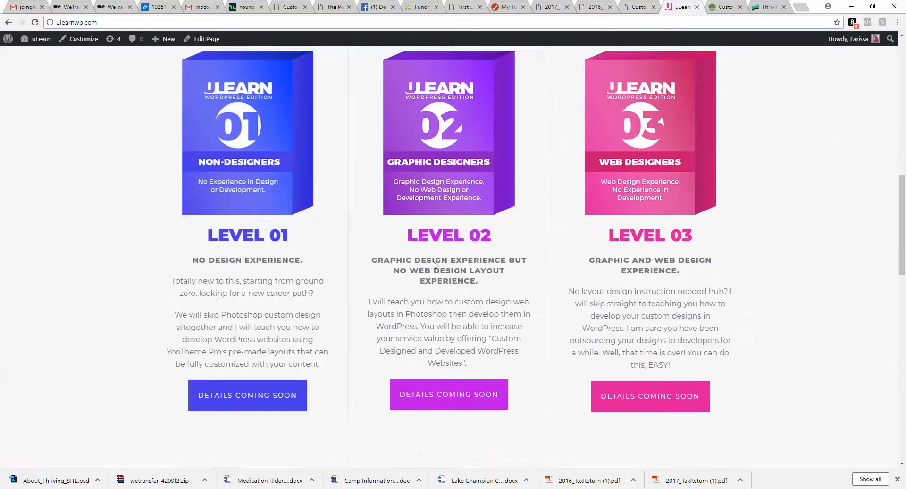
scroll(433, 260, "down", 10)
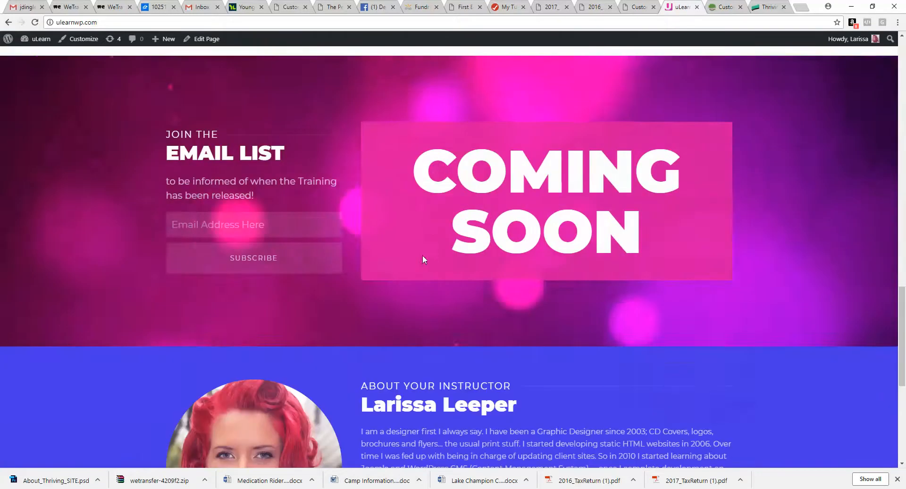
Step: Return to the customizer and choose topbg.jpg as the section's background image
left_click(714, 11)
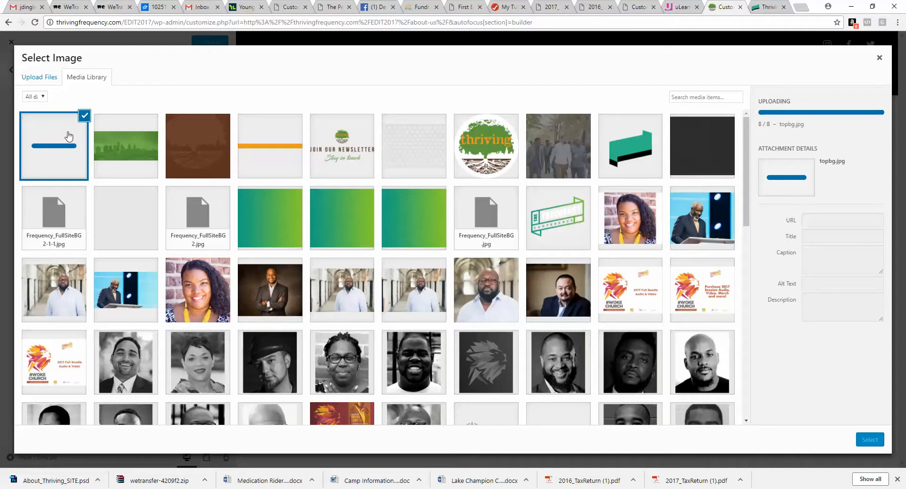
left_click(870, 440)
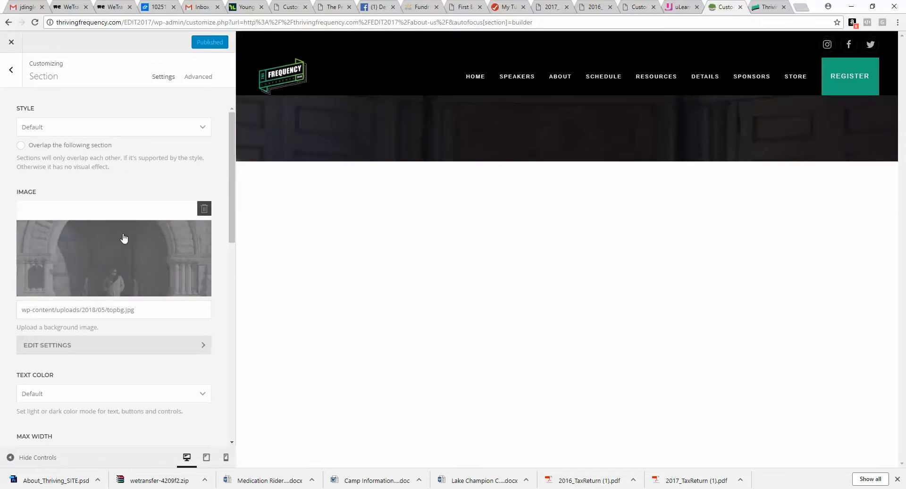
Step: Set the section background image size to Cover and its position to Top Center
left_click(107, 345)
left_click(104, 204)
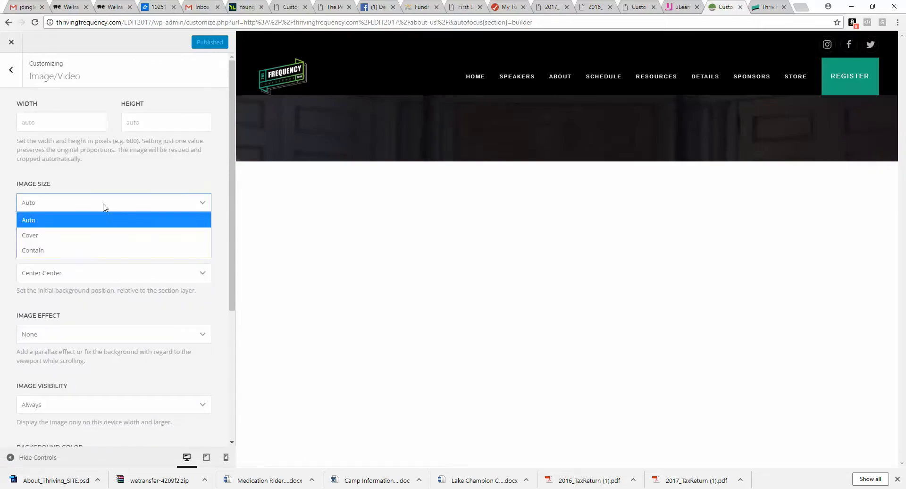
left_click(103, 235)
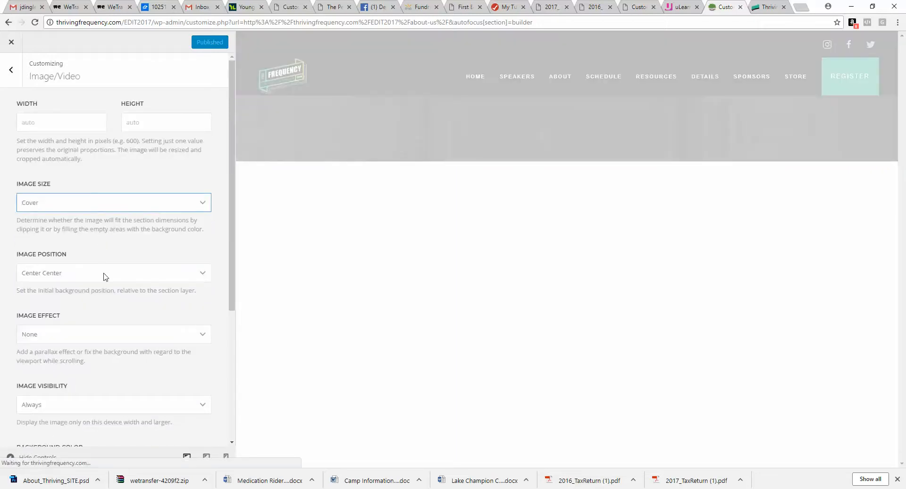
left_click(105, 277)
left_click(97, 303)
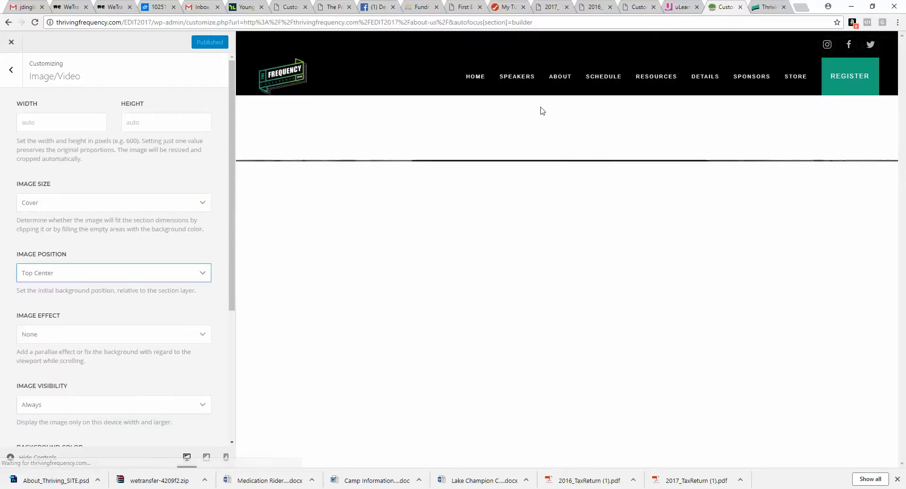
Step: Add an Image element to the section and select the thriving logo image from the media library
left_click(13, 73)
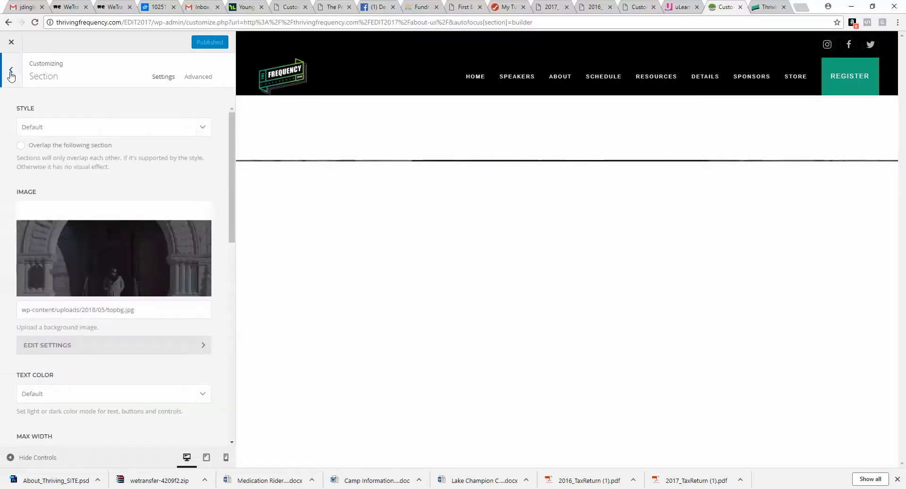
left_click(12, 71)
left_click(139, 185)
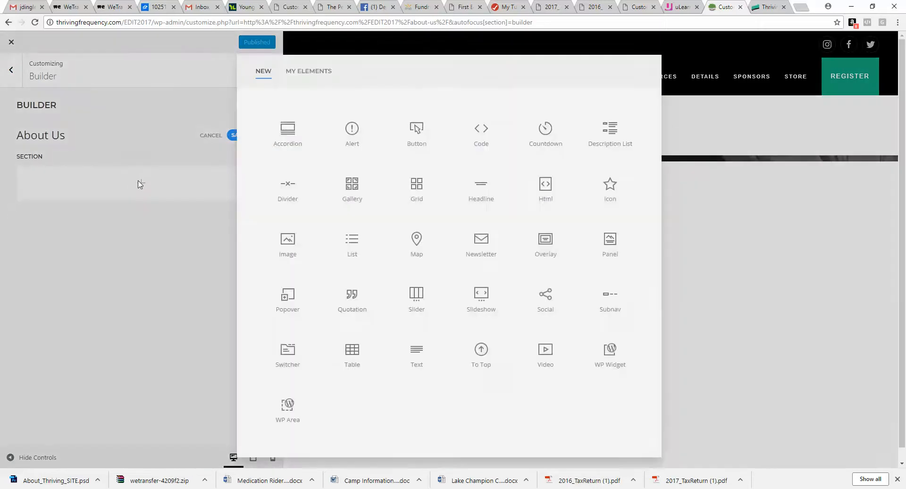
left_click(284, 242)
left_click(143, 182)
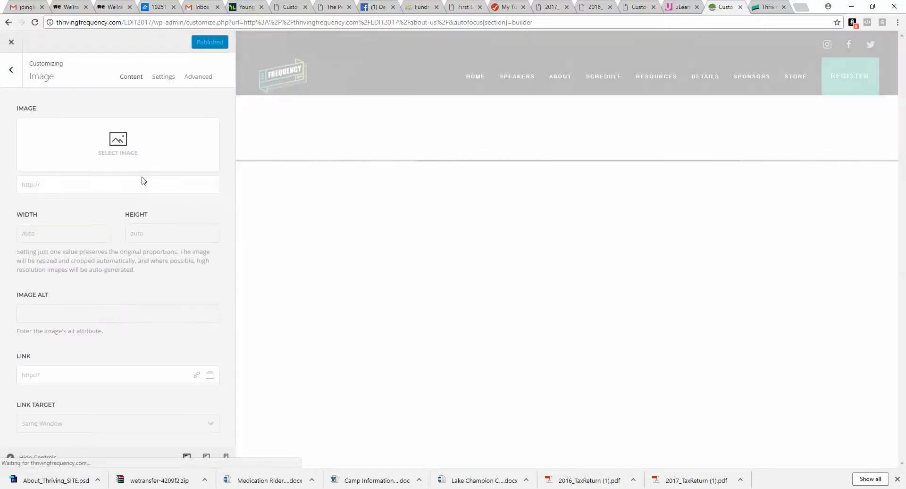
left_click(136, 150)
left_click(486, 146)
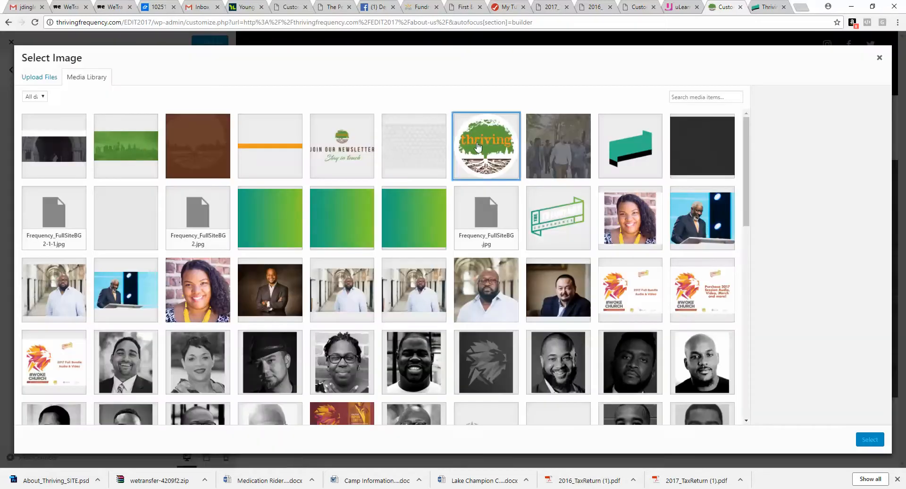
left_click(858, 440)
Step: Set the image element's text alignment to Center
left_click(163, 77)
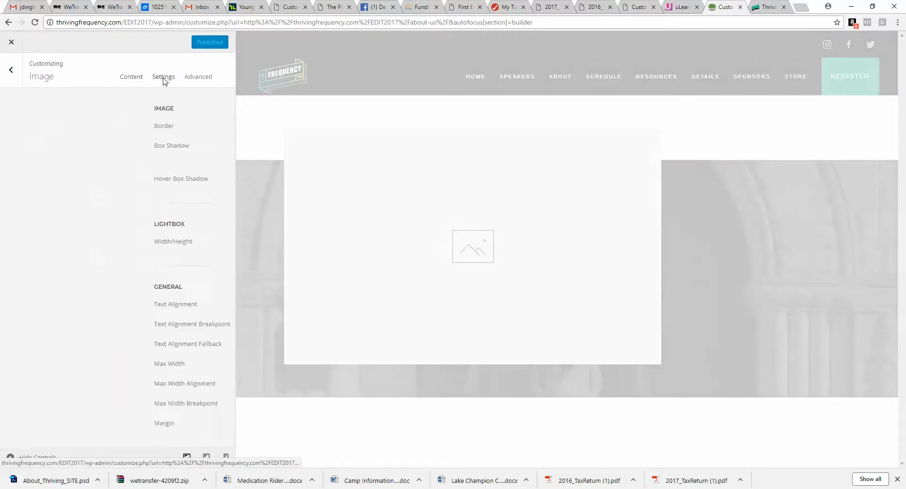
left_click(158, 304)
left_click(162, 344)
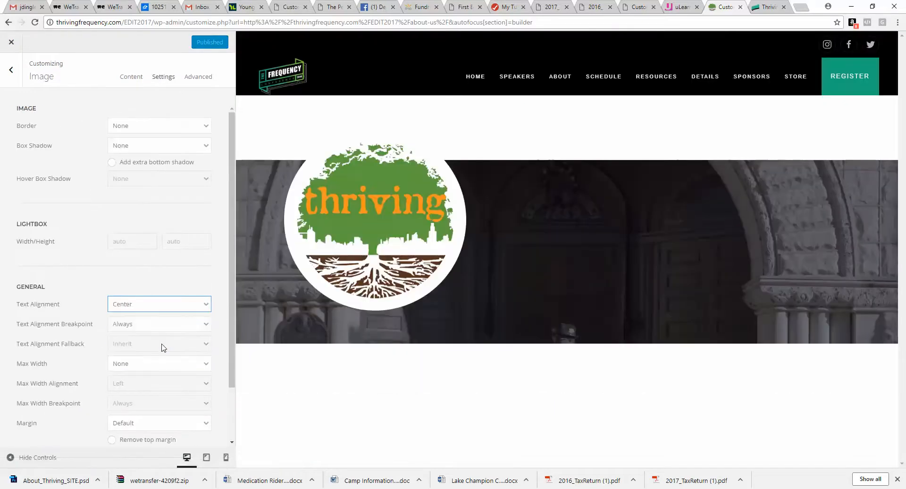
Step: Set the logo image width to 150 and return to the builder
left_click(133, 78)
left_click(66, 356)
type("150")
key("Tab")
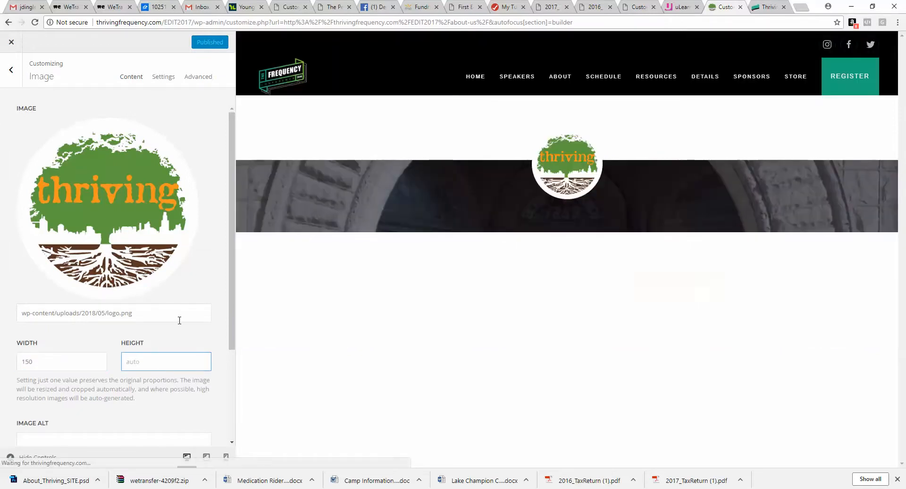
left_click(11, 71)
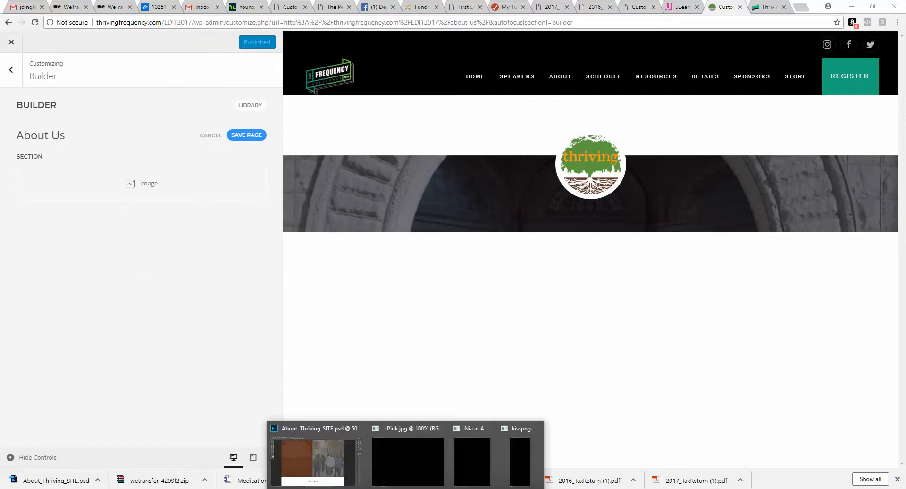
Step: Reopen About_Thriving_SITE.psd in Photoshop and zoom in on the mockup's top section
left_click(336, 459)
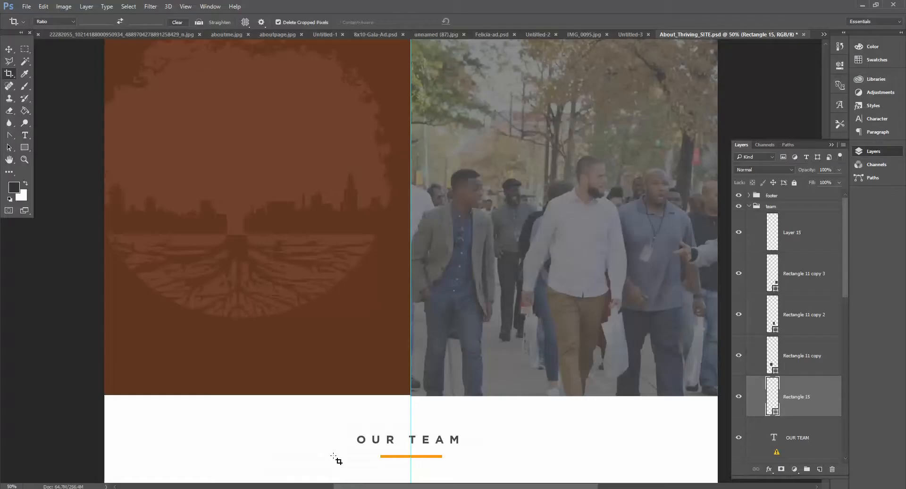
left_click(804, 34)
left_click(431, 183)
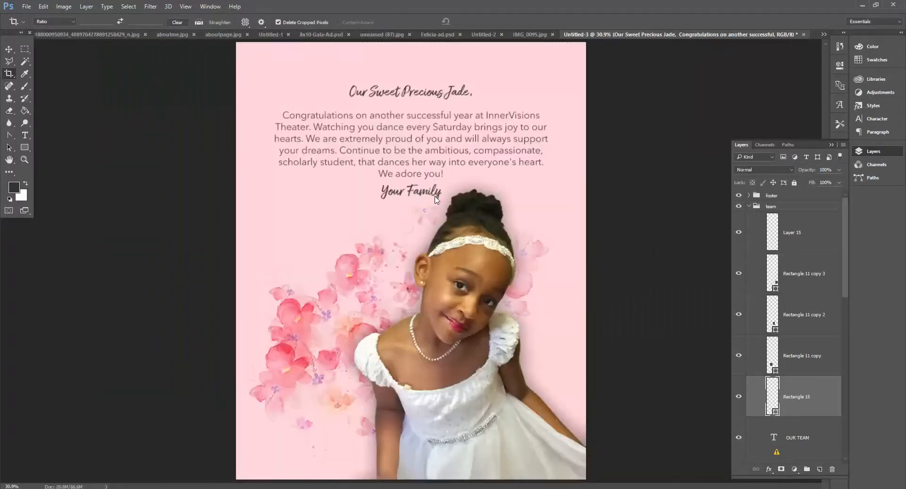
left_click(26, 8)
mouse_move(61, 62)
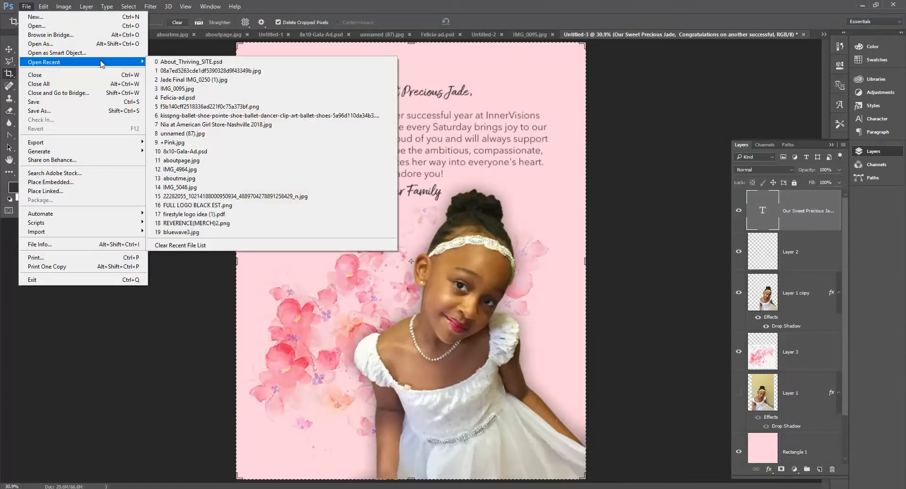
left_click(191, 62)
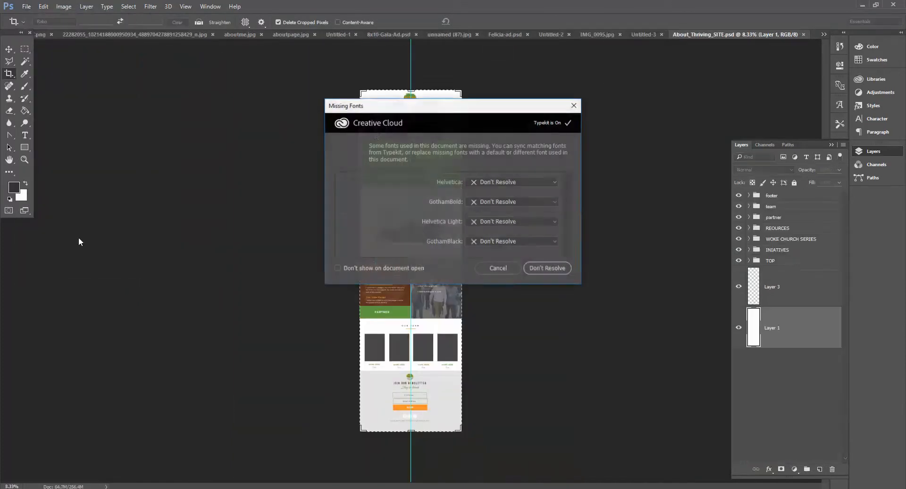
left_click(504, 272)
key("z")
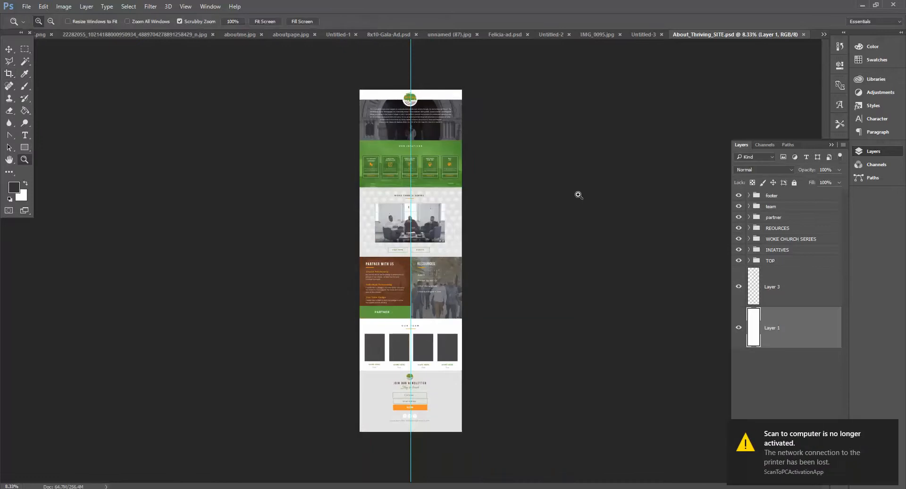
left_click(548, 187)
left_click(549, 187)
scroll(287, 197, "up", 4)
left_click(220, 120)
left_click(477, 182)
scroll(423, 327, "left", 4)
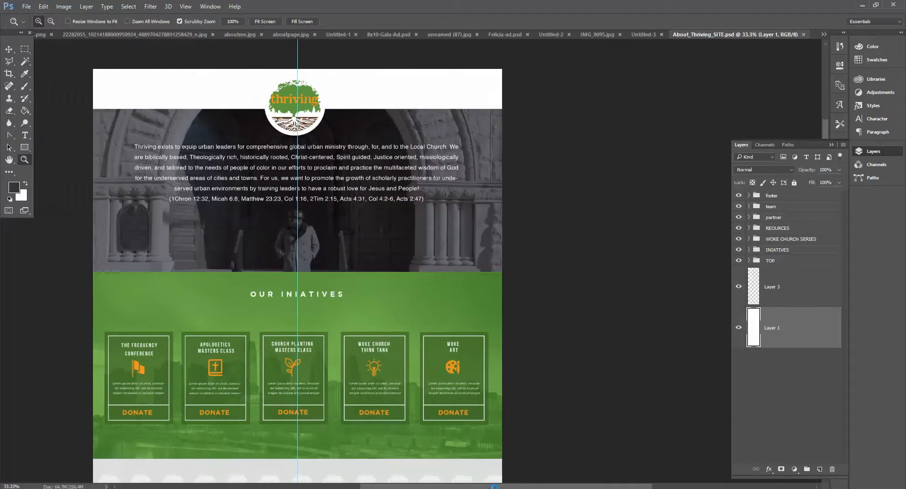
scroll(423, 327, "up", 2)
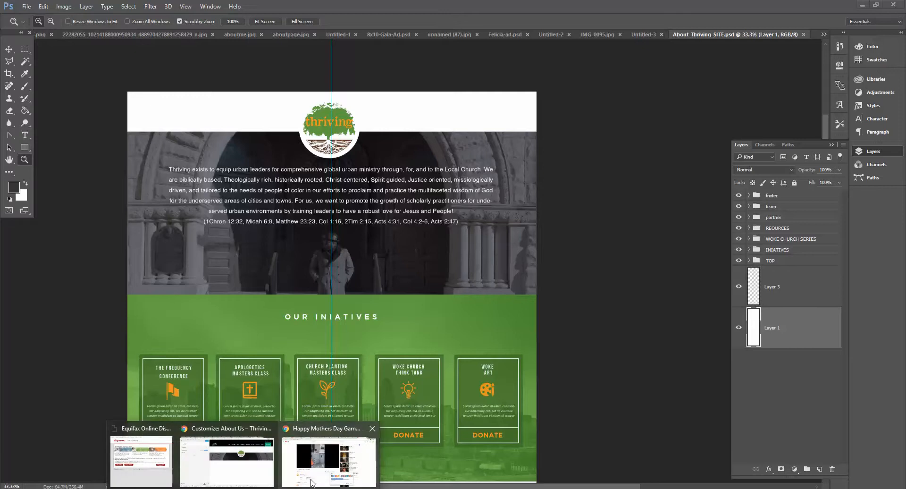
Step: Back in the builder, set the section padding to Large and remove its top padding
left_click(329, 454)
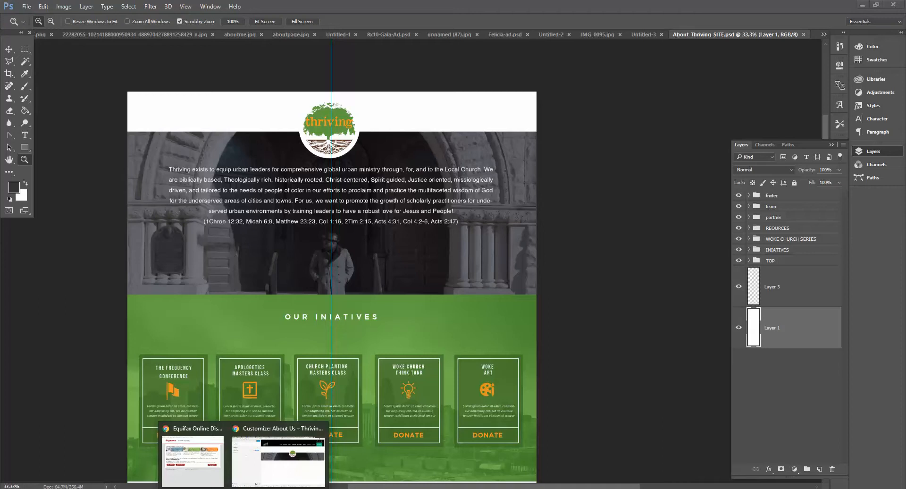
mouse_move(219, 434)
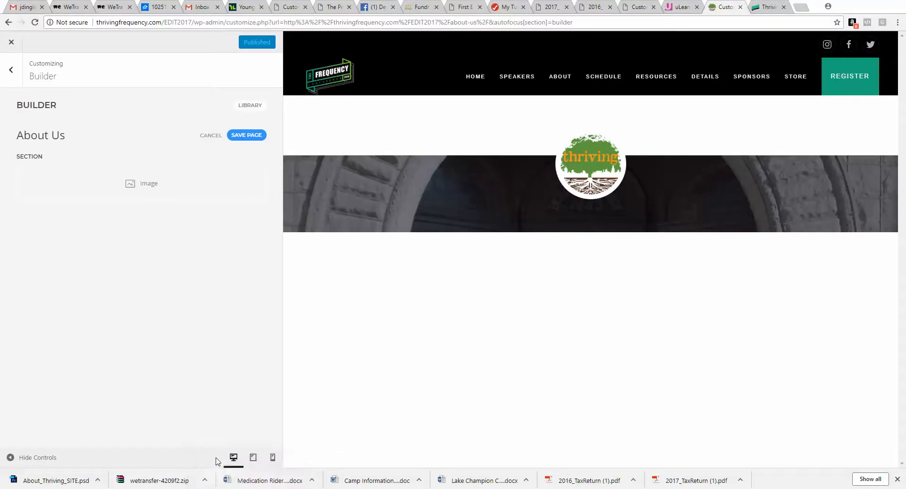
left_click(217, 461)
key("alt+Tab")
mouse_move(91, 202)
left_click(52, 158)
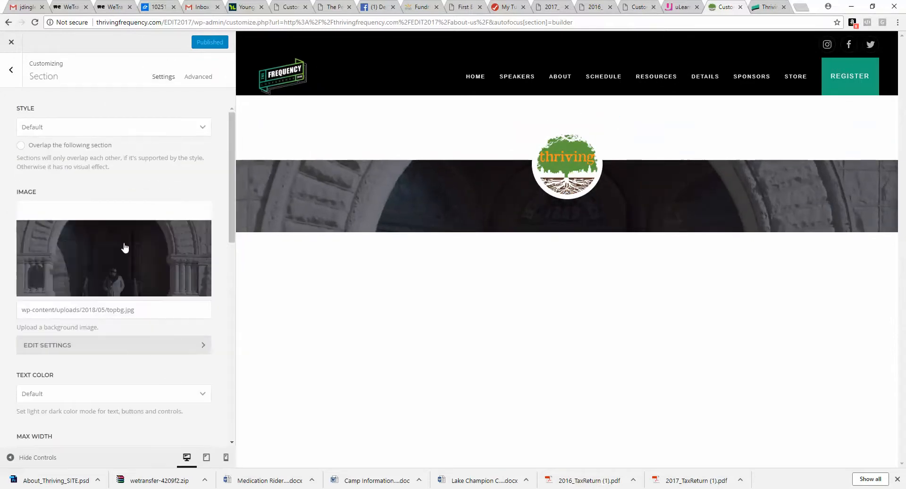
scroll(124, 248, "down", 5)
scroll(124, 248, "down", 5)
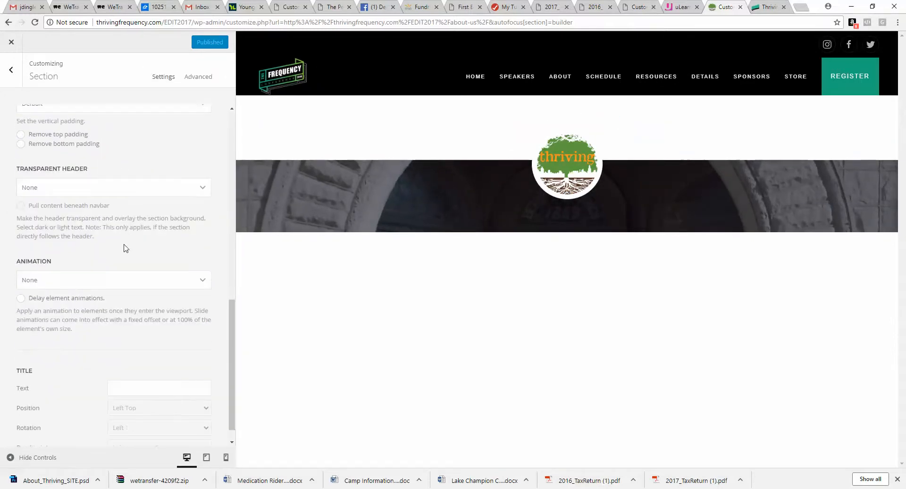
scroll(116, 228, "up", 2)
left_click(109, 175)
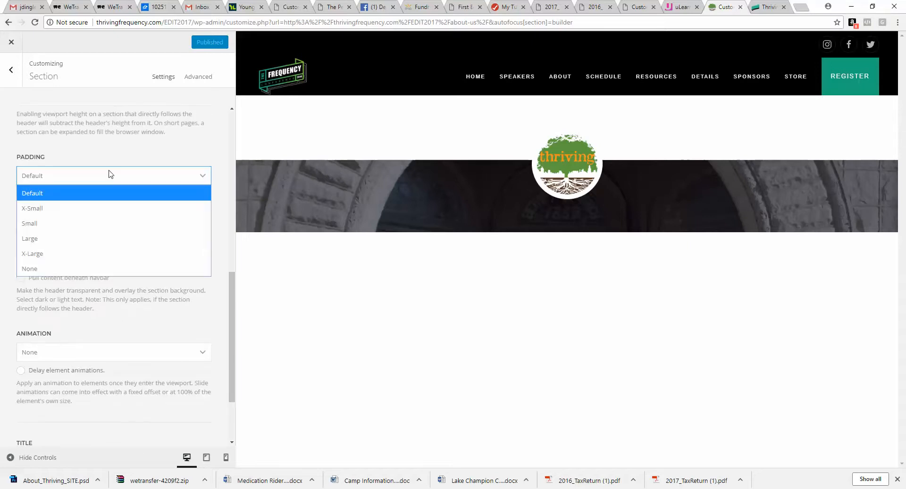
left_click(99, 208)
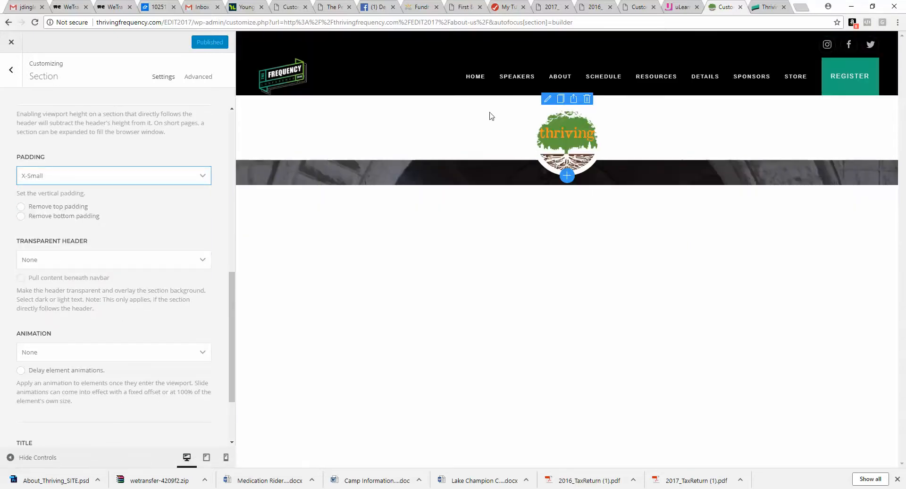
left_click(20, 207)
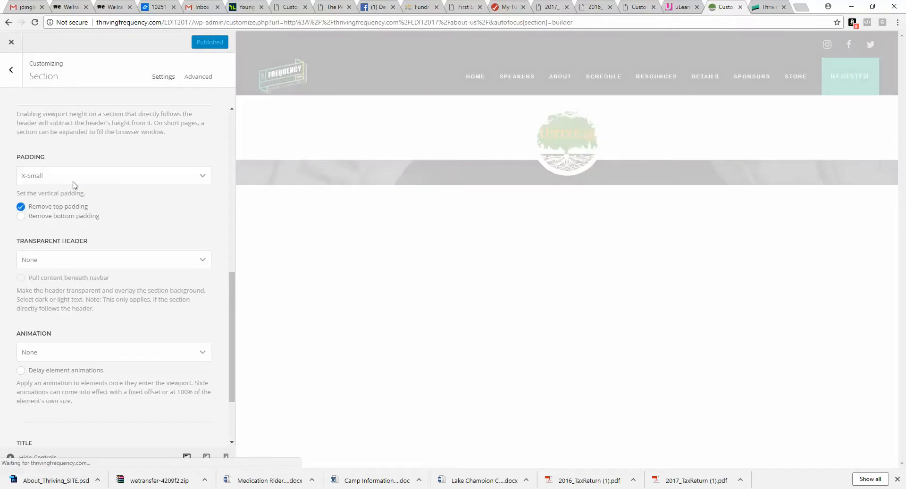
left_click(75, 179)
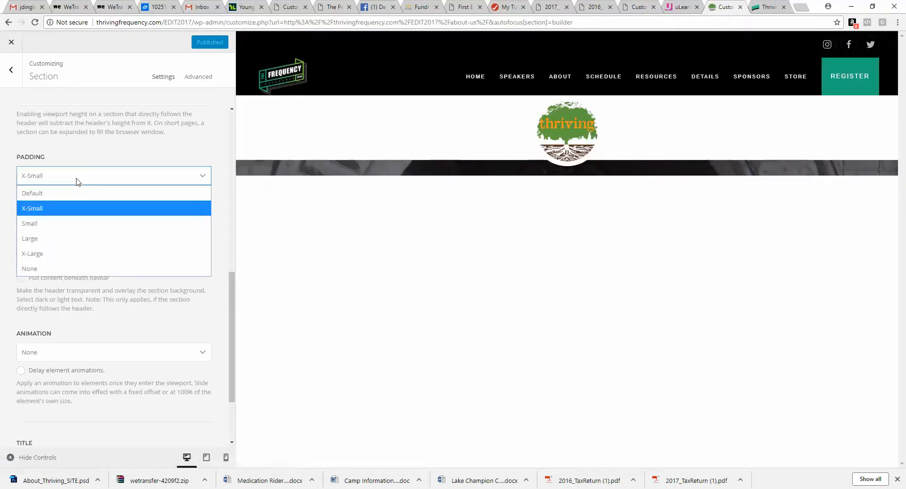
left_click(69, 241)
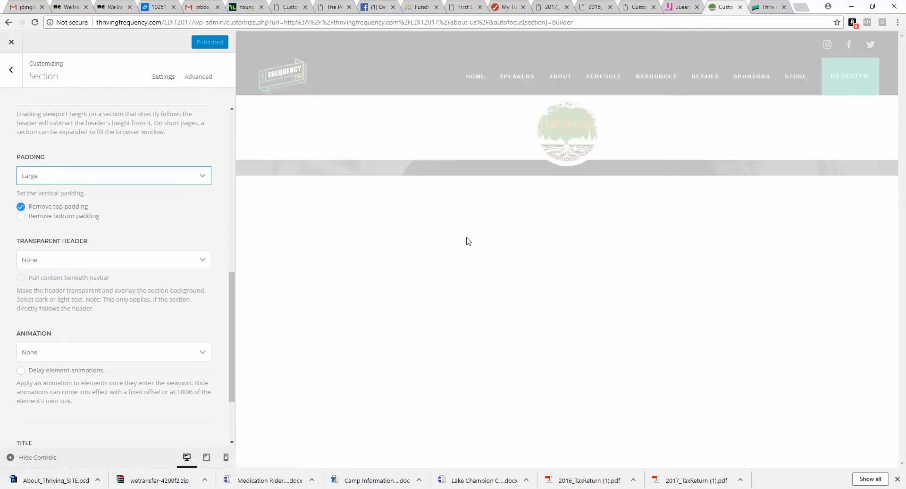
left_click(14, 74)
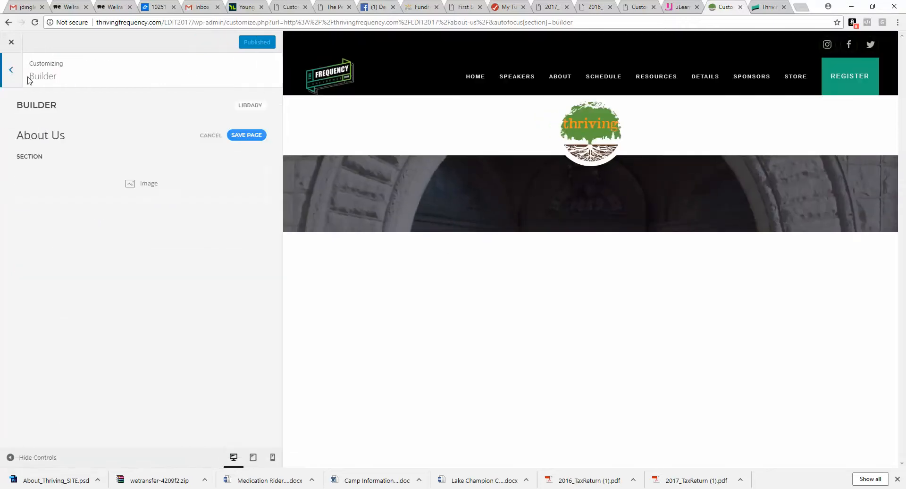
Step: In Photoshop, select and copy the intro paragraph text from the mockup's top section
mouse_move(591, 129)
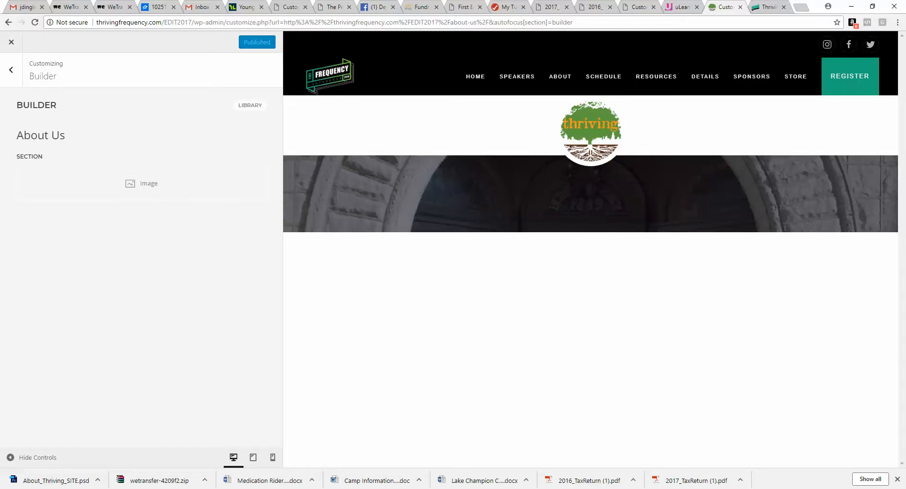
mouse_move(405, 488)
left_click(348, 471)
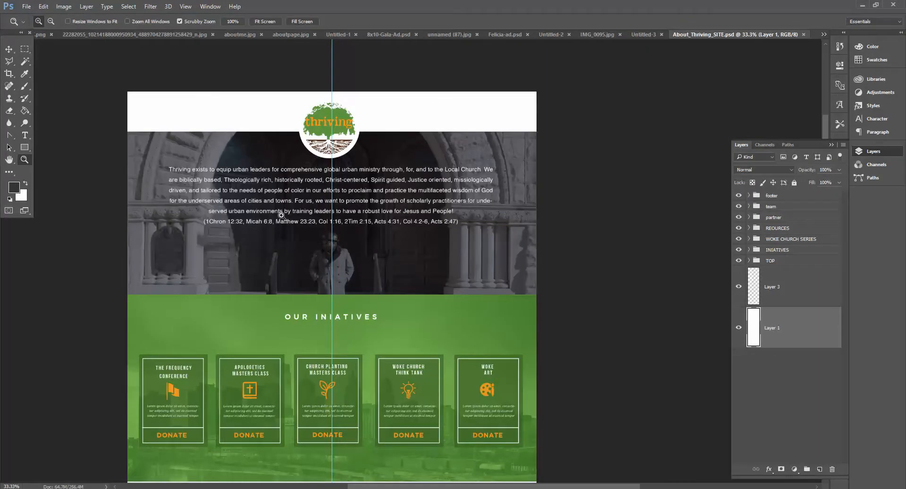
left_click(25, 135)
left_click(222, 180)
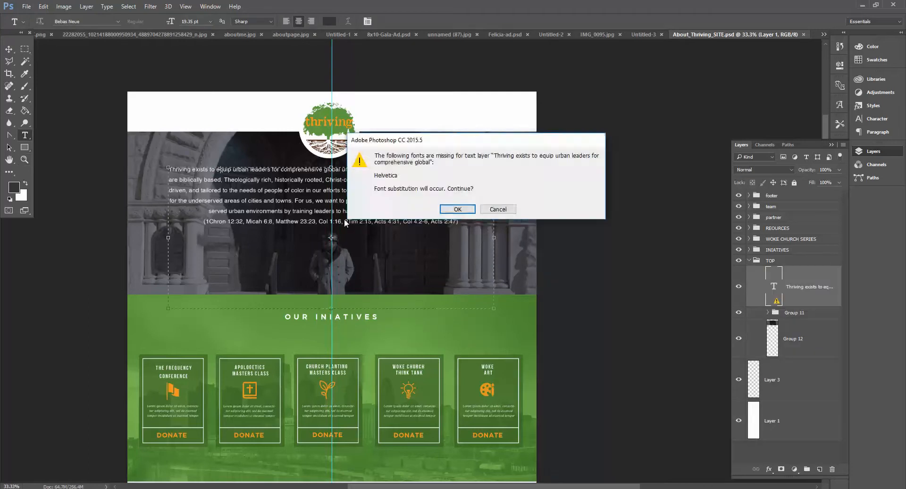
left_click(457, 209)
left_click_drag(446, 222, 160, 161)
right_click(255, 179)
left_click(274, 211)
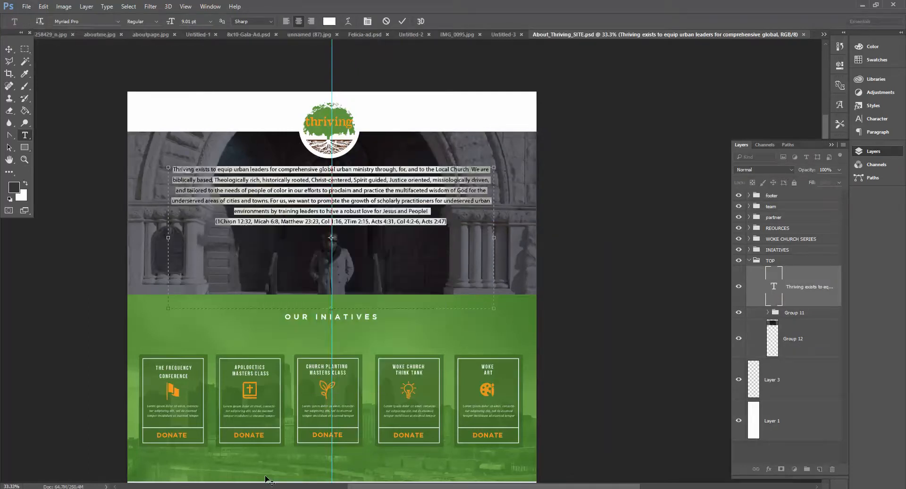
Step: Add a Text element below the logo image in the section
left_click(270, 480)
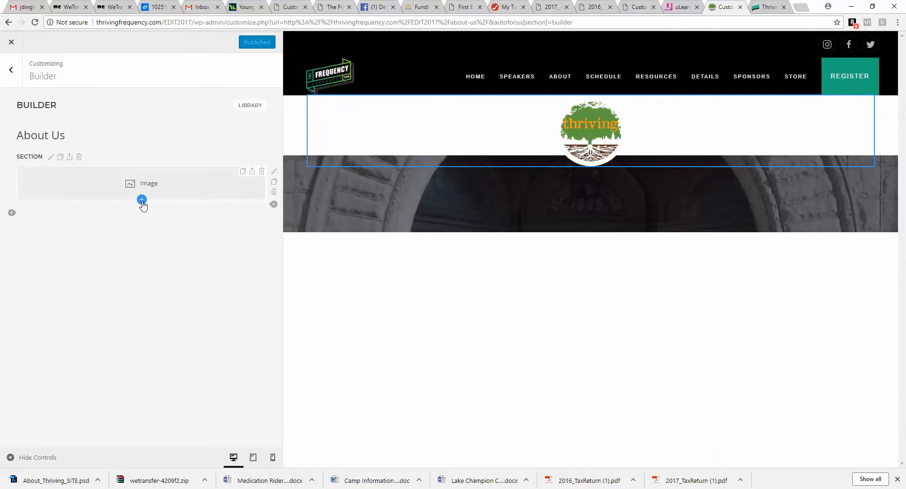
left_click(141, 200)
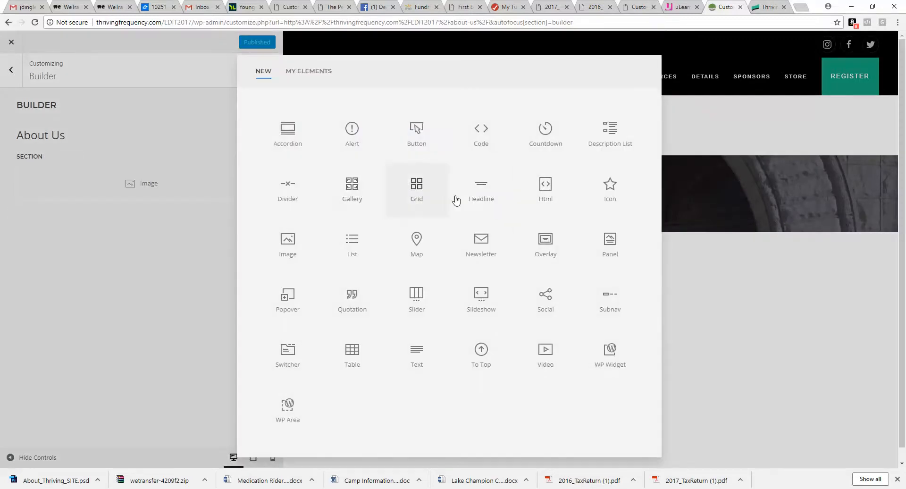
left_click(416, 354)
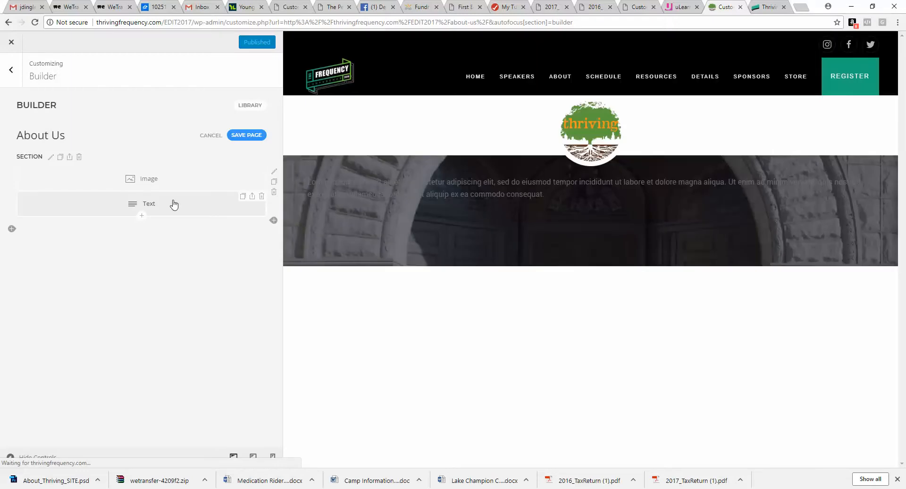
Step: Paste the copied intro paragraph into the Text element's content in both code and visual modes
left_click(173, 203)
key("ctrl+v")
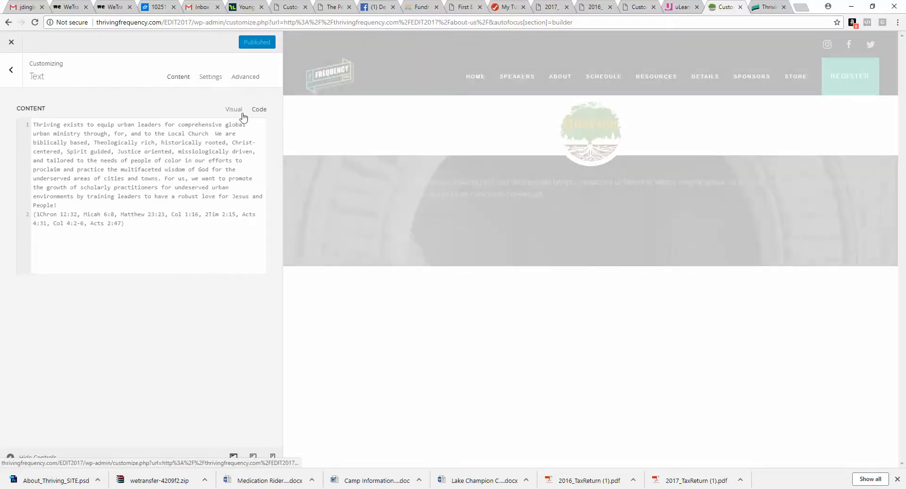
left_click(234, 109)
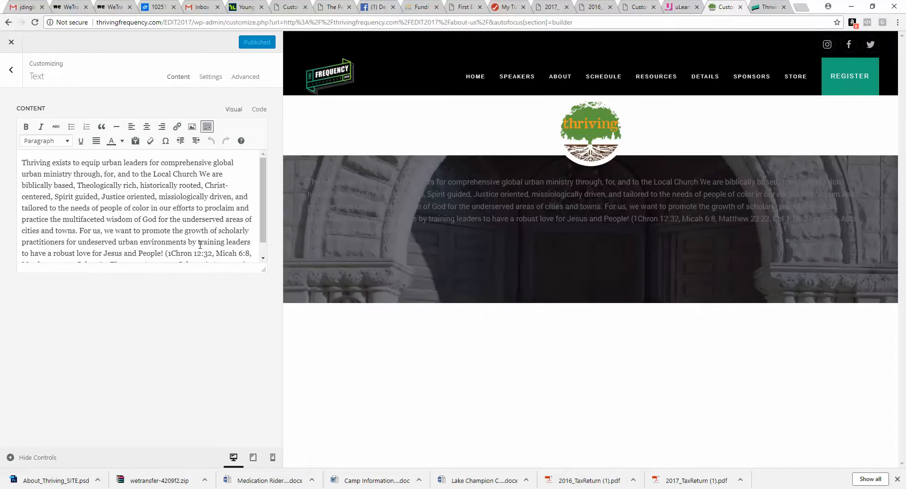
key("ctrl+a")
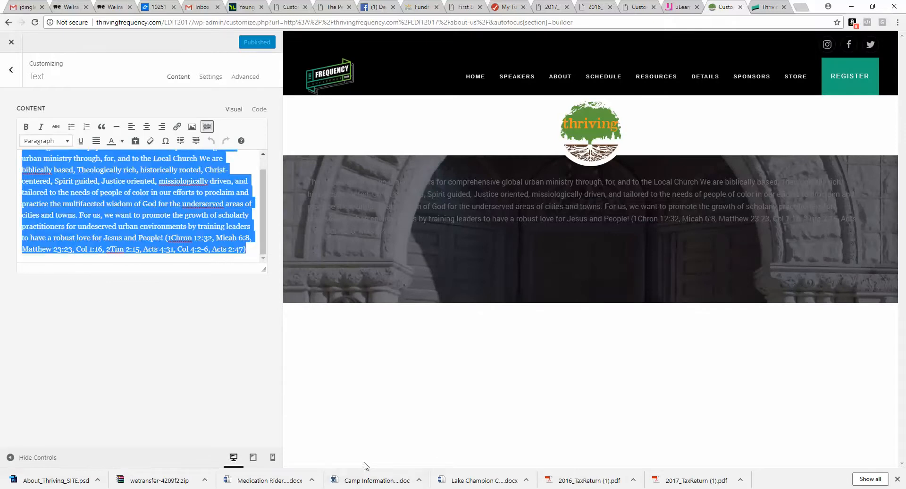
key("ctrl+v")
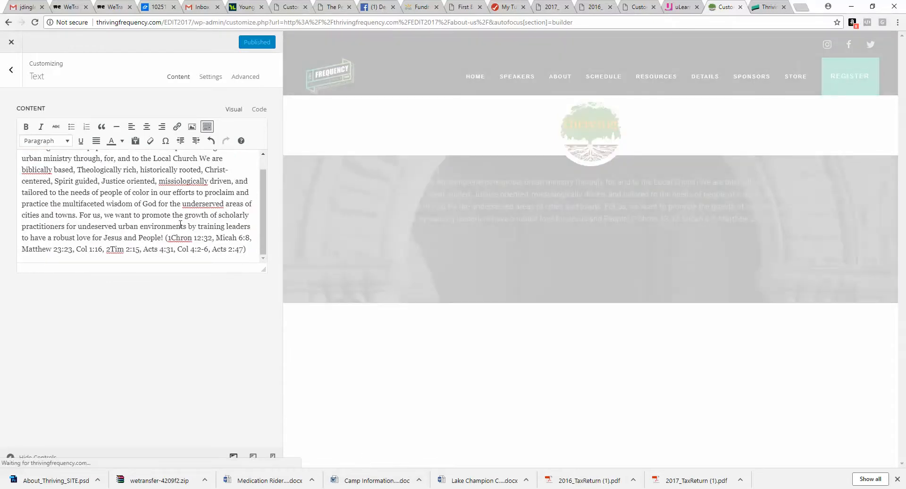
scroll(185, 220, "up", 1)
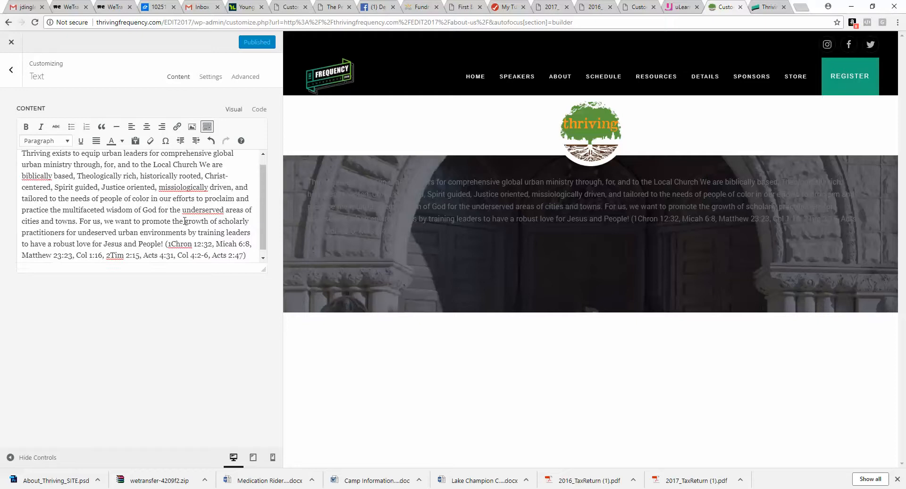
Step: Set the section's style to Primary
left_click(12, 69)
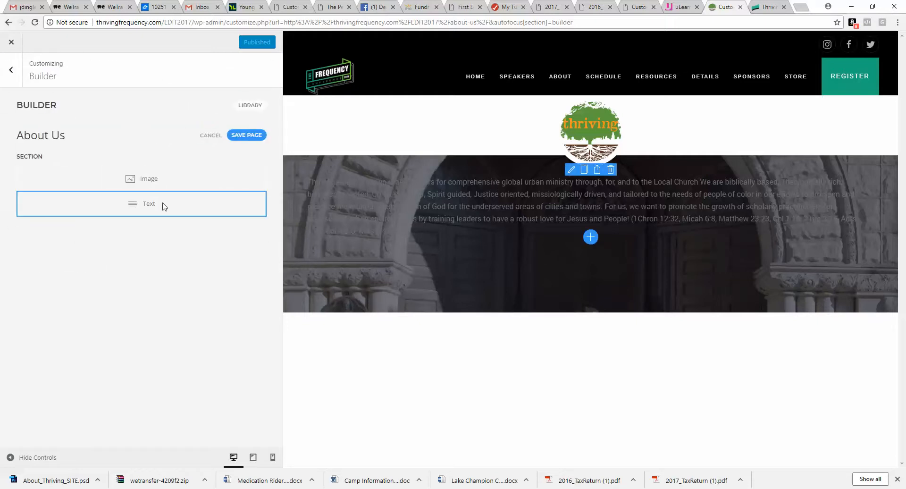
left_click(49, 157)
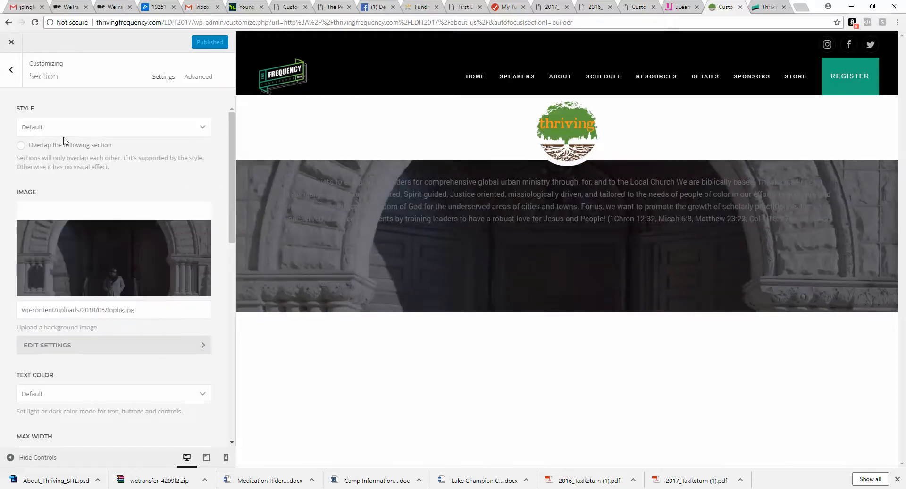
left_click(72, 134)
left_click(64, 160)
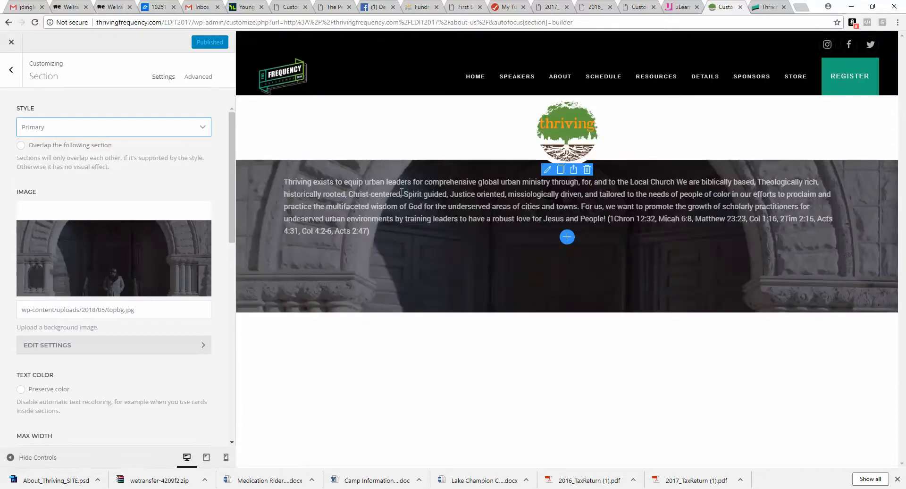
left_click(1, 85)
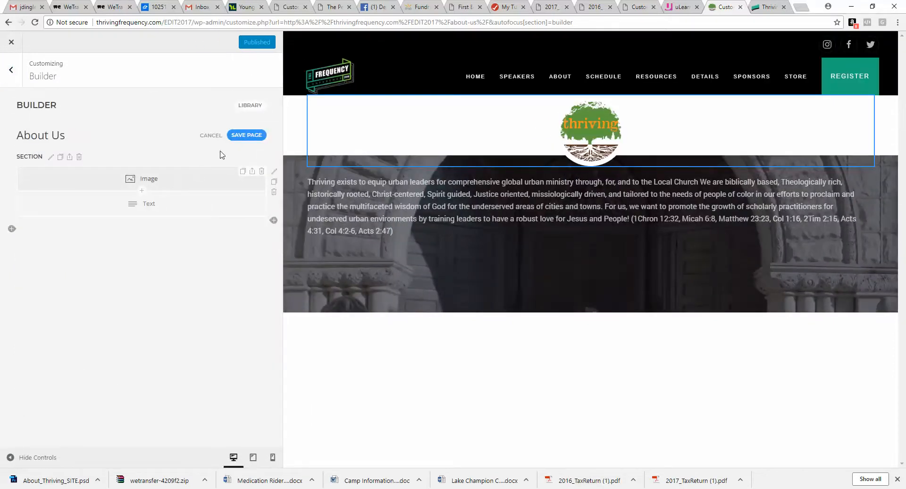
Step: Open the Text element's settings and set its text size to Large and text alignment to Center
left_click(185, 200)
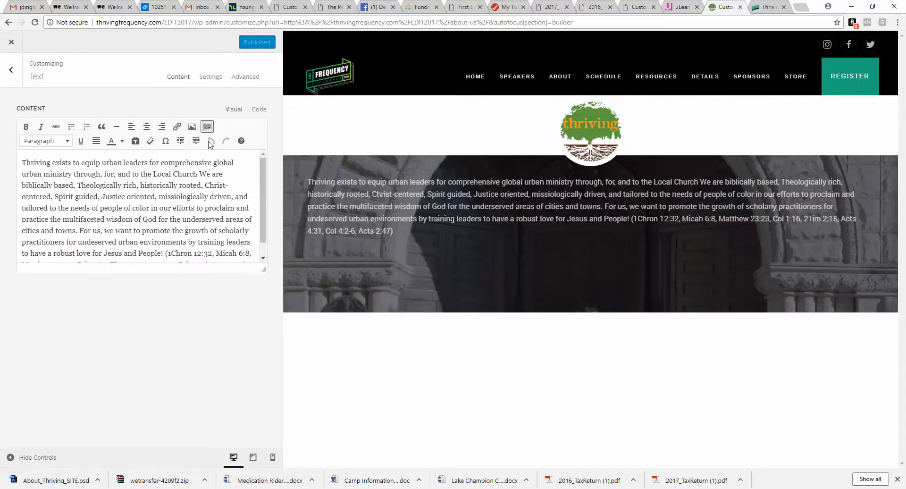
left_click(210, 76)
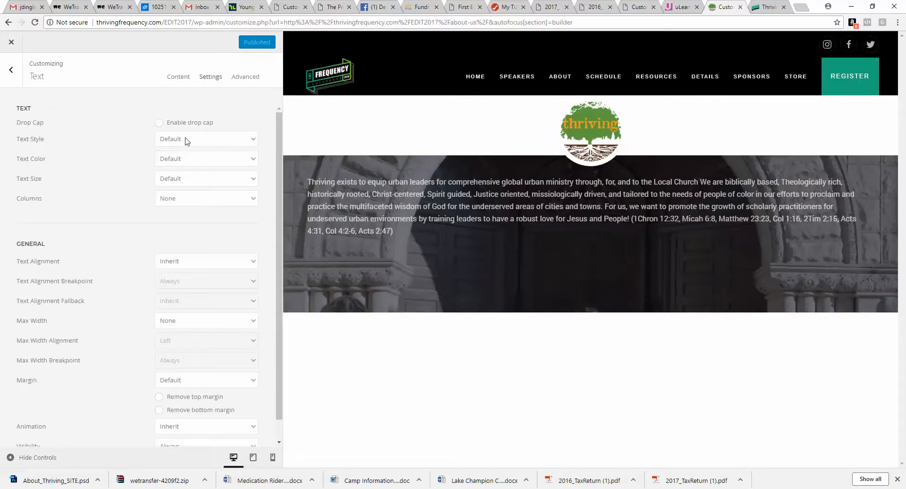
left_click(190, 181)
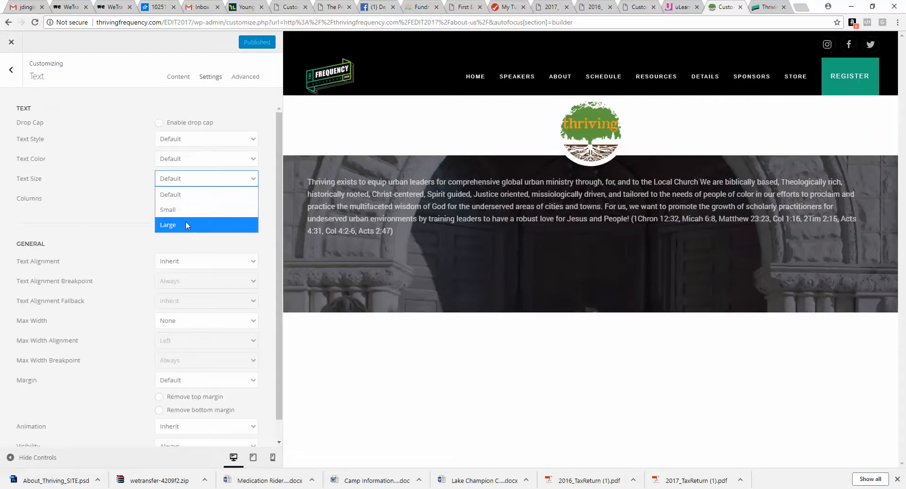
left_click(186, 220)
left_click(190, 261)
left_click(189, 307)
Step: Switch to Photoshop to compare the intro paragraph in the mockup, then return to the browser
mouse_move(407, 486)
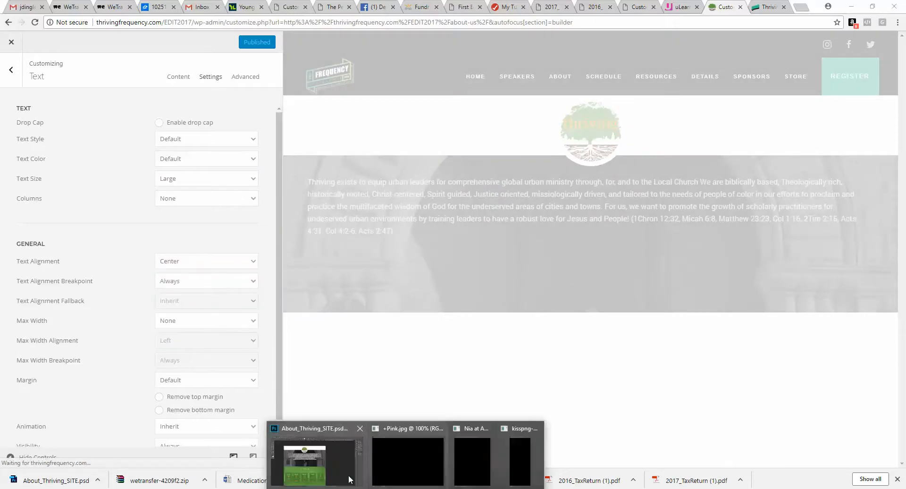
left_click(326, 466)
left_click(410, 194)
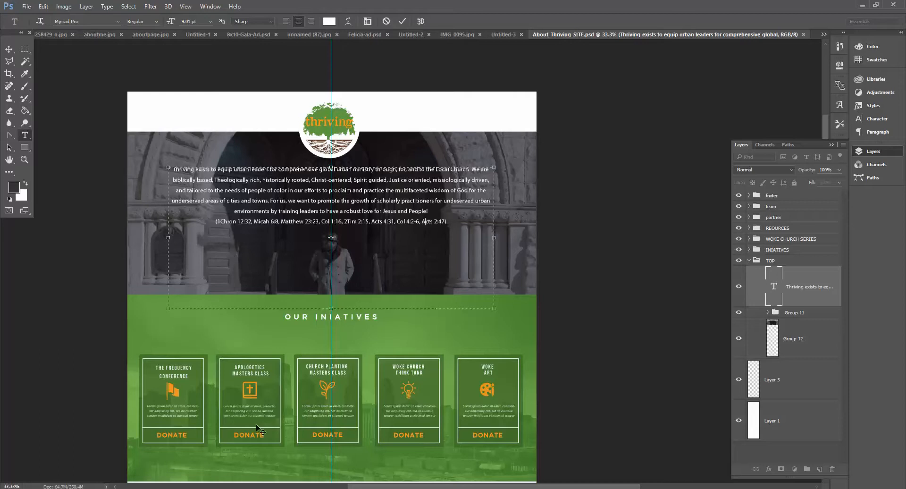
mouse_move(243, 487)
left_click(245, 462)
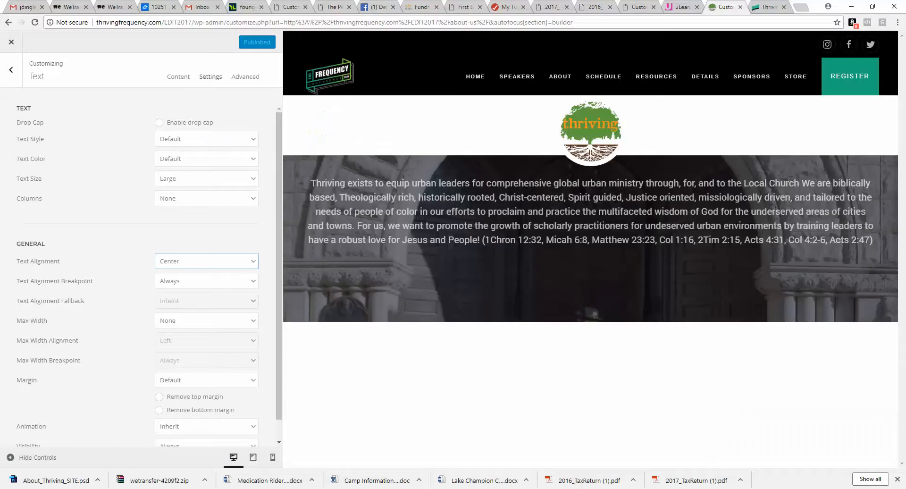
Step: Set the Text element's text size back to Default and its margin to Large
mouse_move(511, 191)
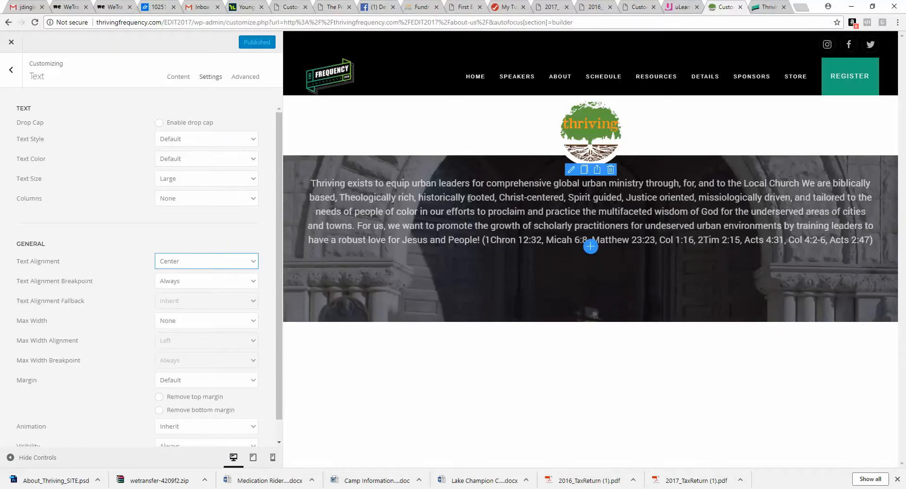
left_click(204, 182)
left_click(203, 194)
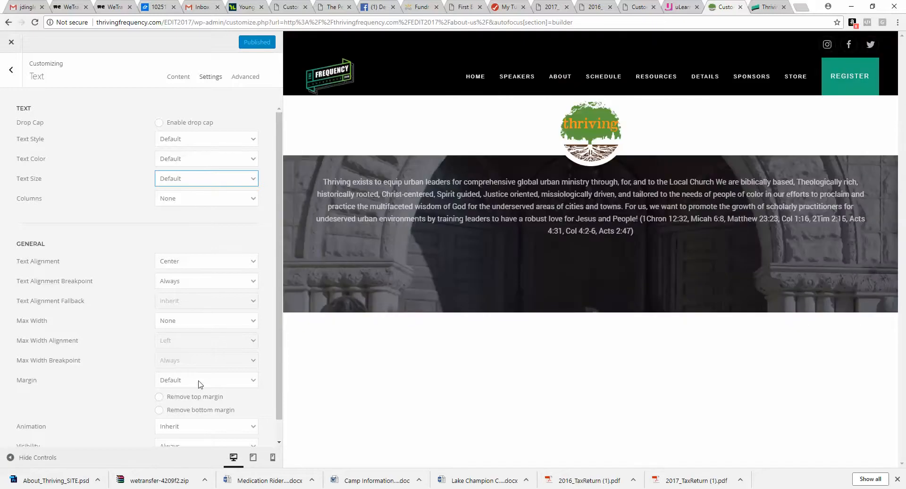
left_click(198, 380)
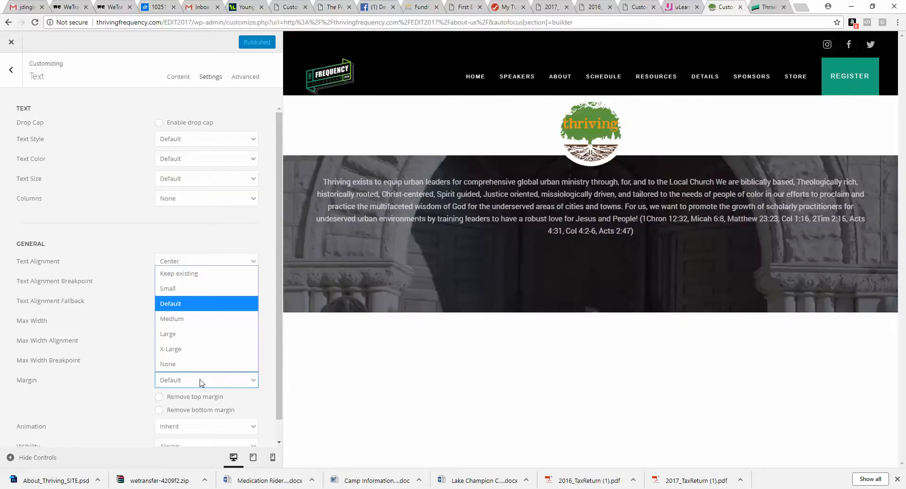
left_click(198, 336)
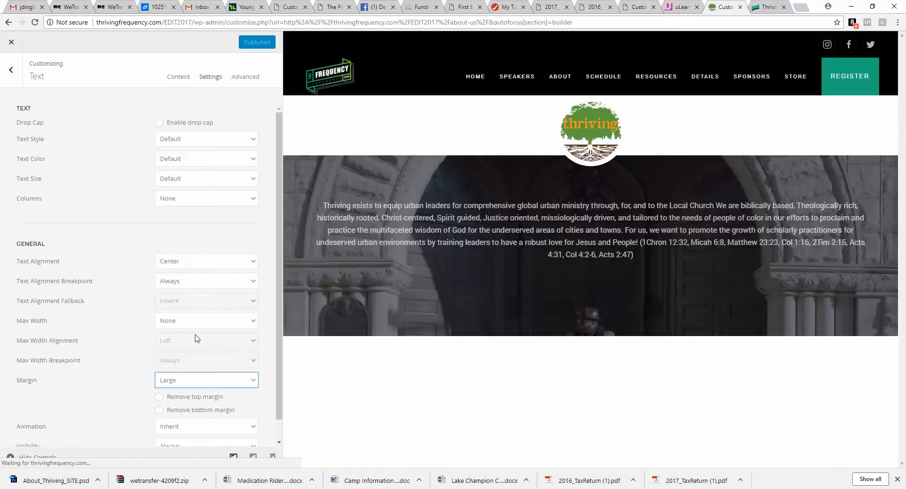
Step: Open the site's Additional CSS and select the .linespacer class name
left_click(13, 85)
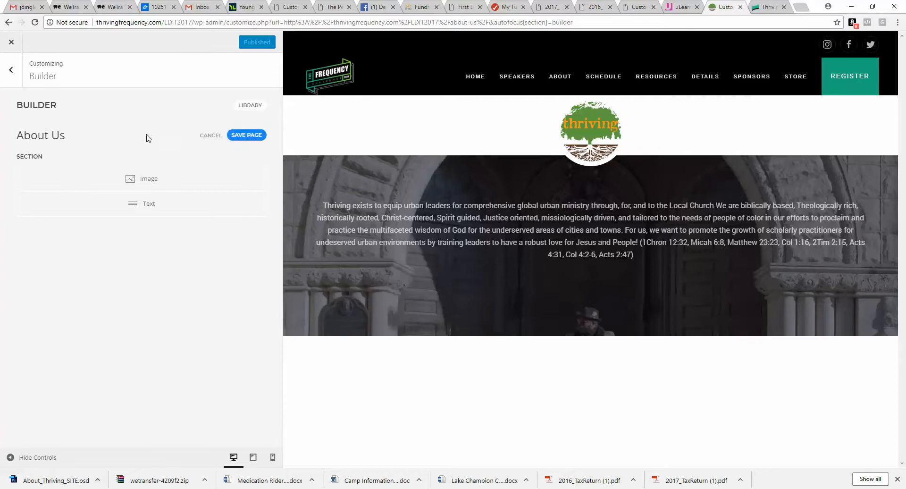
left_click(11, 70)
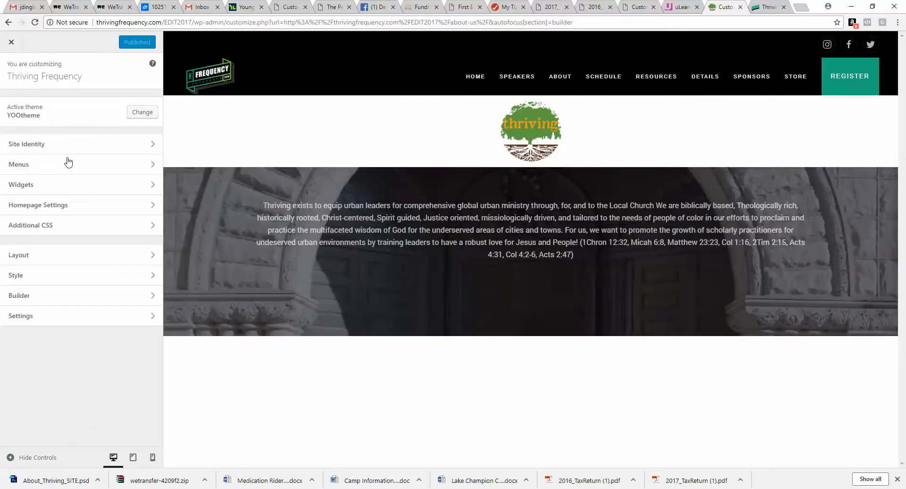
left_click(76, 228)
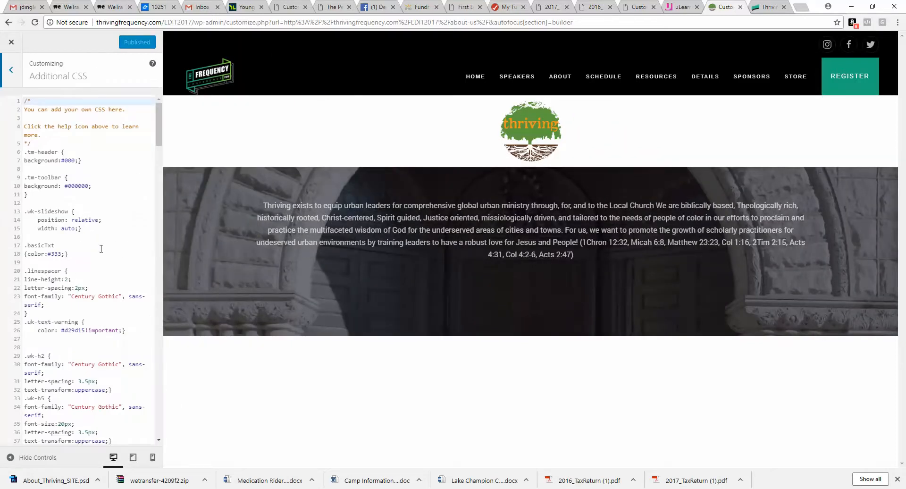
left_click_drag(161, 128, 173, 415)
left_click(159, 132)
left_click(136, 134)
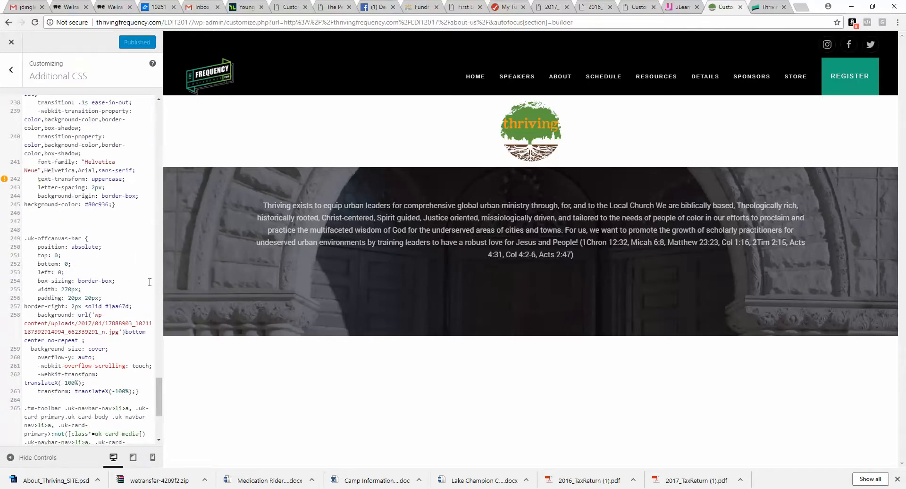
left_click_drag(159, 399, 159, 456)
left_click_drag(159, 415, 157, 95)
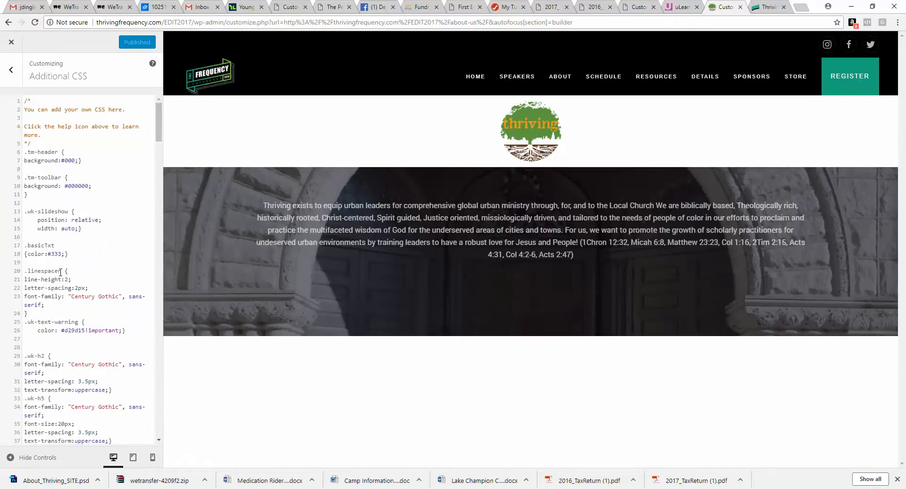
left_click_drag(24, 271, 57, 269)
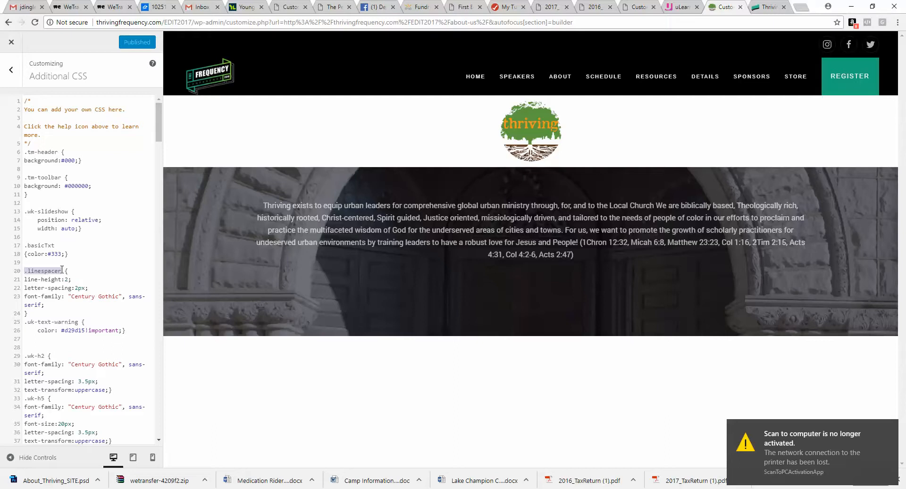
left_click(886, 428)
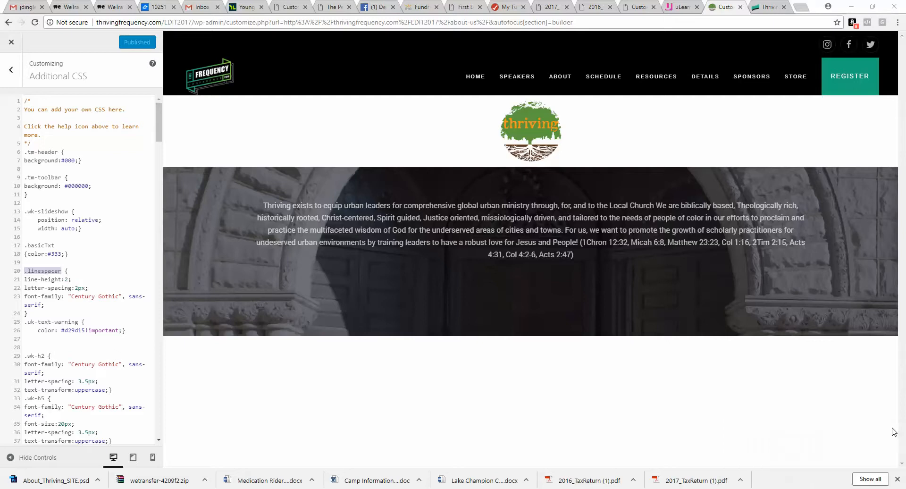
key("Right")
left_click_drag(53, 273, 20, 272)
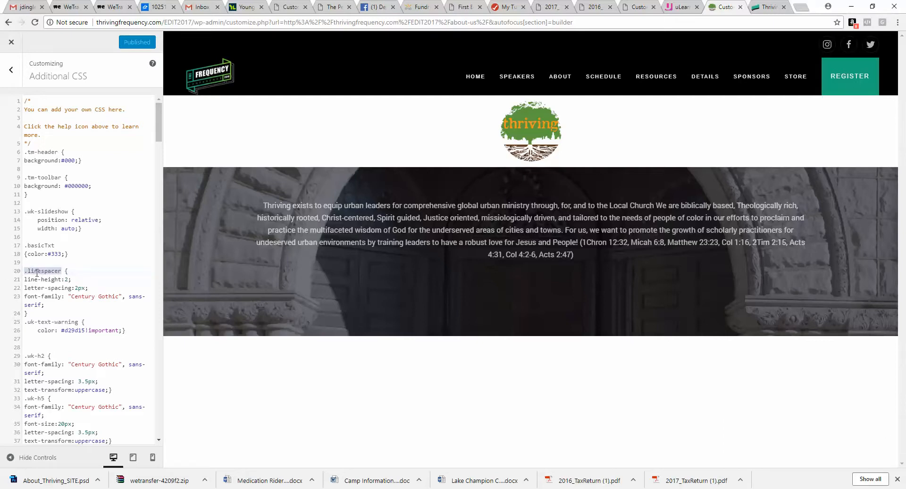
Step: Give the Text element the class linespacer in its advanced options and save the page
left_click(11, 70)
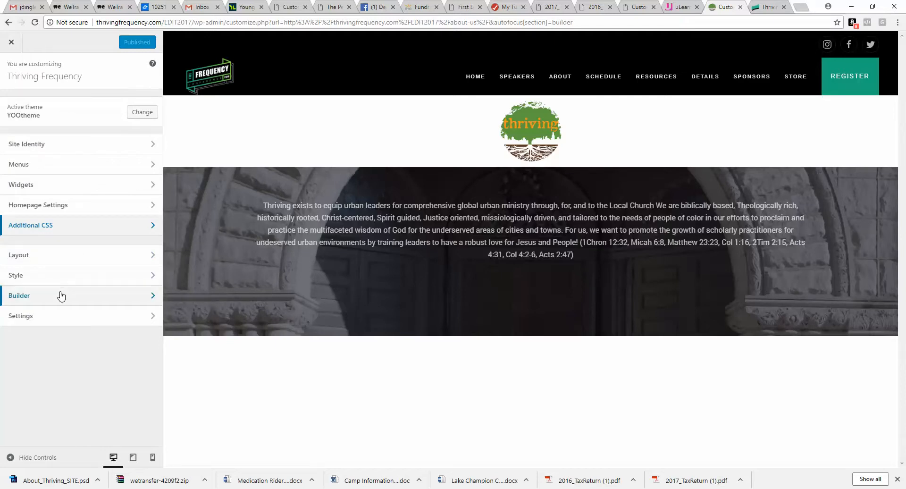
left_click(61, 294)
left_click(166, 211)
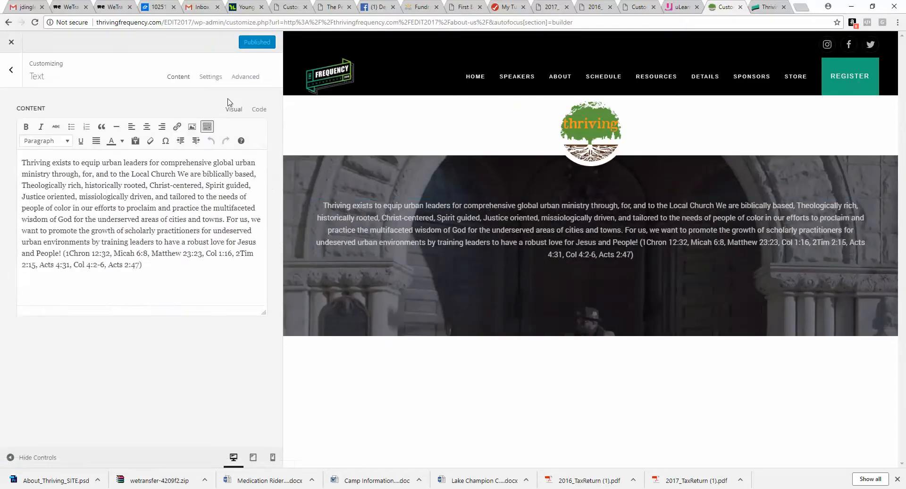
left_click(245, 77)
left_click(129, 250)
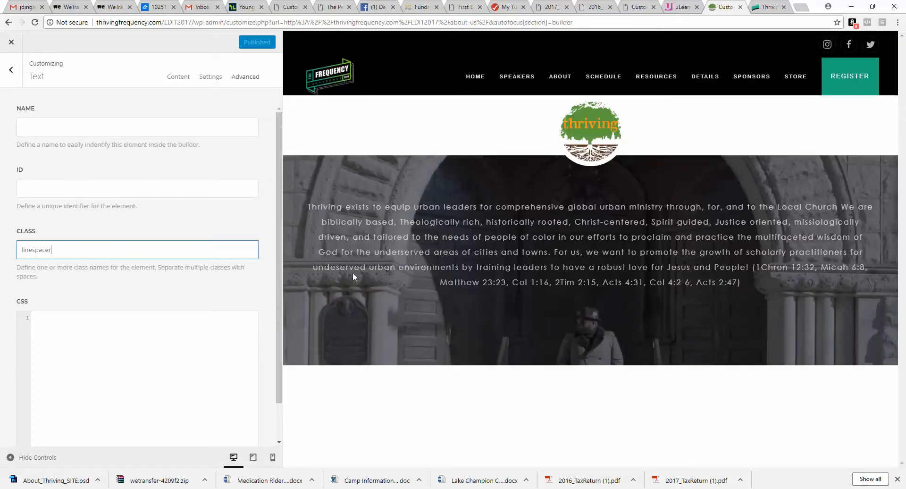
left_click(11, 69)
left_click(243, 136)
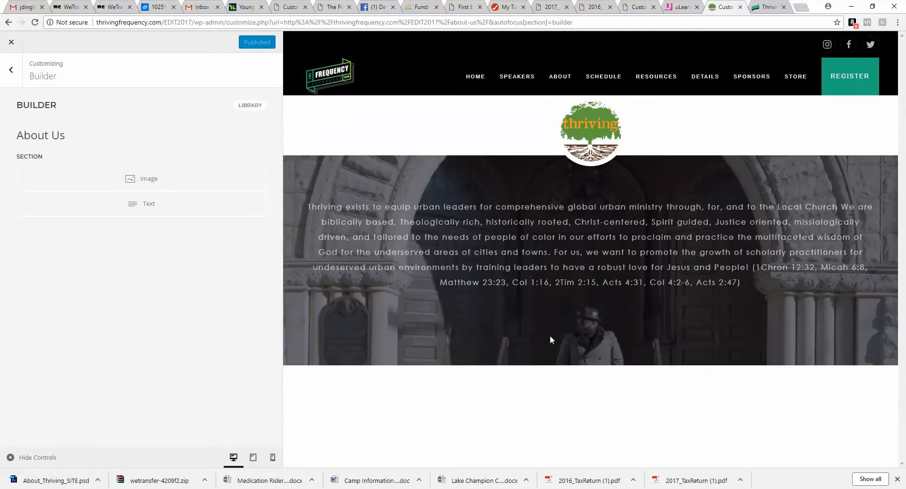
Step: Set the logo image's width to 175
left_click(163, 183)
left_click_drag(41, 362, 25, 363)
type("75")
left_click(146, 361)
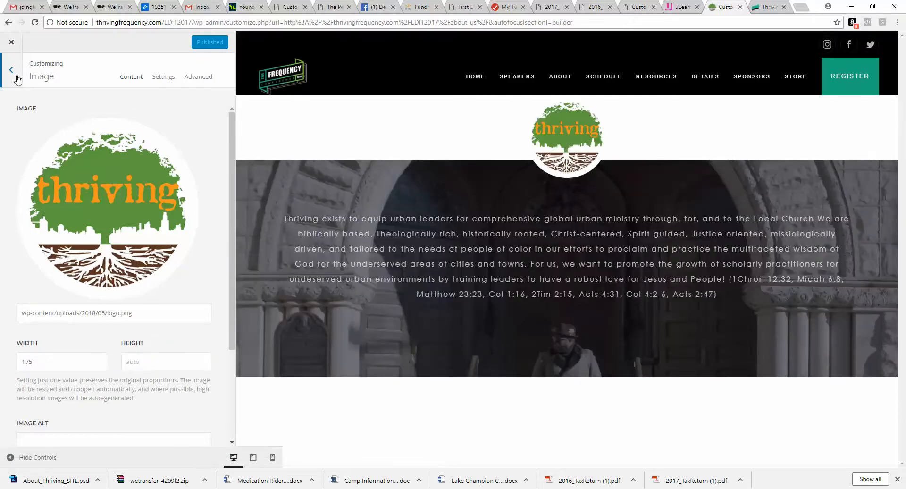
left_click(16, 78)
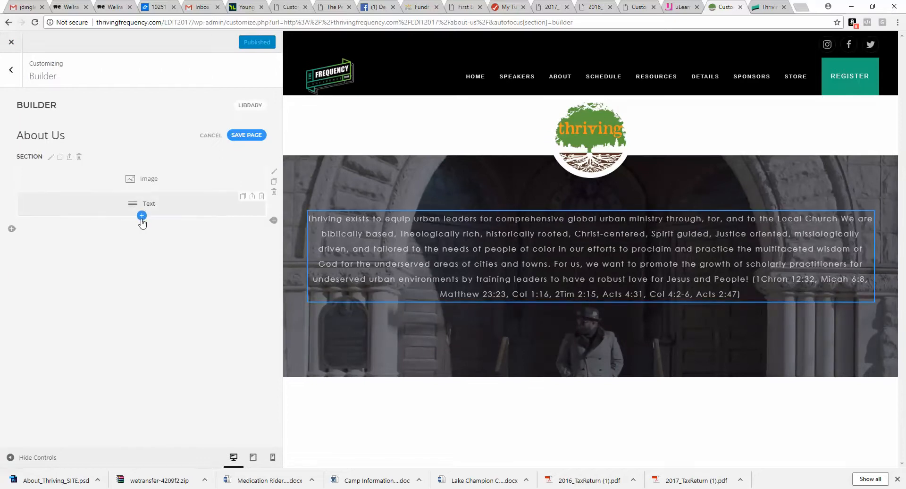
Step: Add an Html element below the Text element containing <br><Br><Br>
left_click(141, 216)
left_click(546, 191)
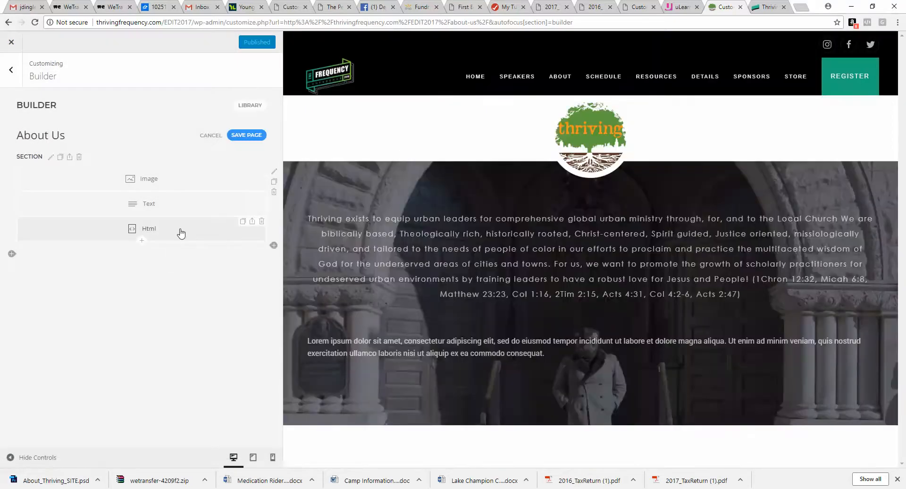
left_click(182, 232)
type("<br><Br><Br>")
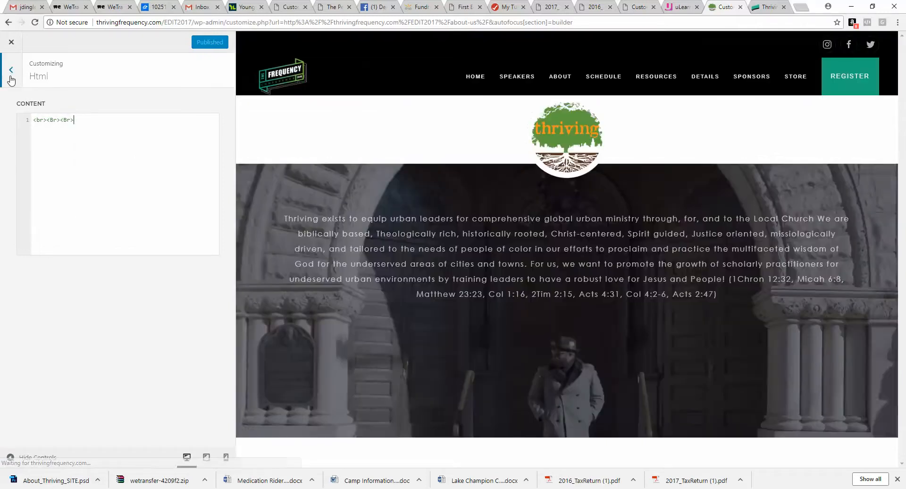
Step: Close the Html element and save the About Us page
left_click(12, 77)
left_click(258, 140)
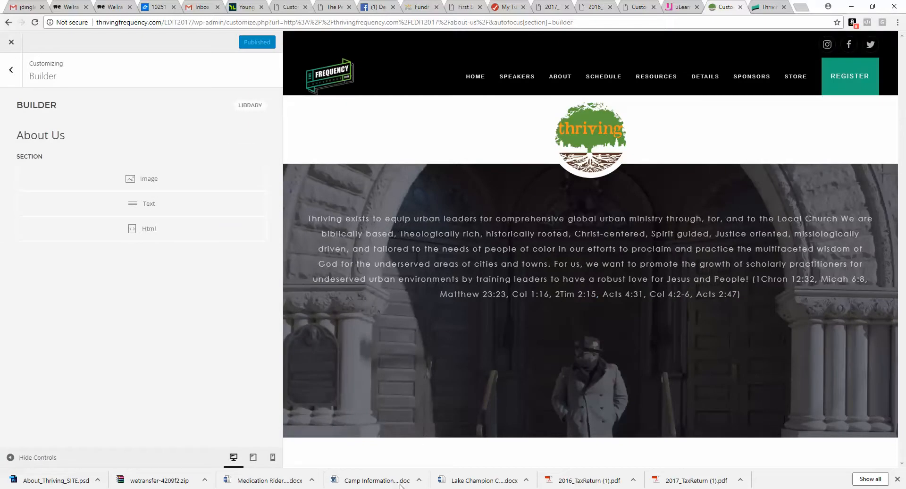
Step: Switch to the Photoshop mockup and examine the Our Initiatives section below the top banner
mouse_move(348, 477)
left_click(326, 465)
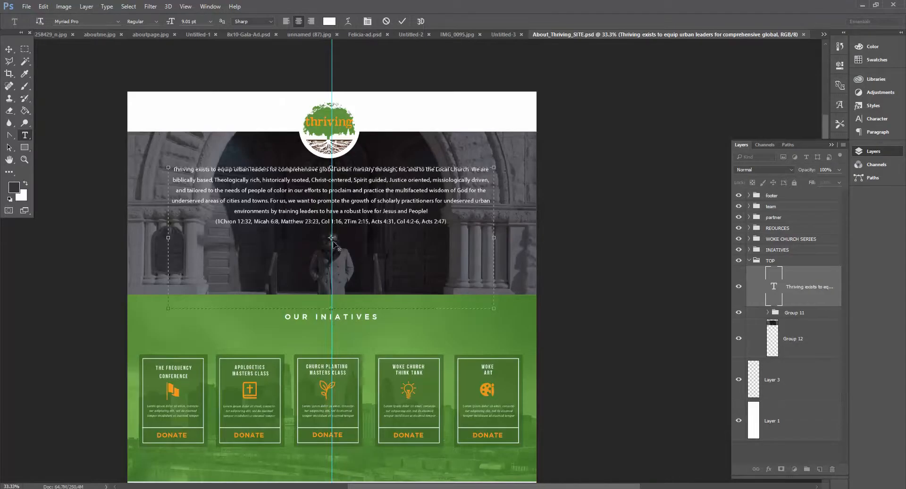
left_click_drag(265, 187, 421, 219)
left_click(430, 214)
left_click(790, 283)
scroll(529, 278, "down", 5)
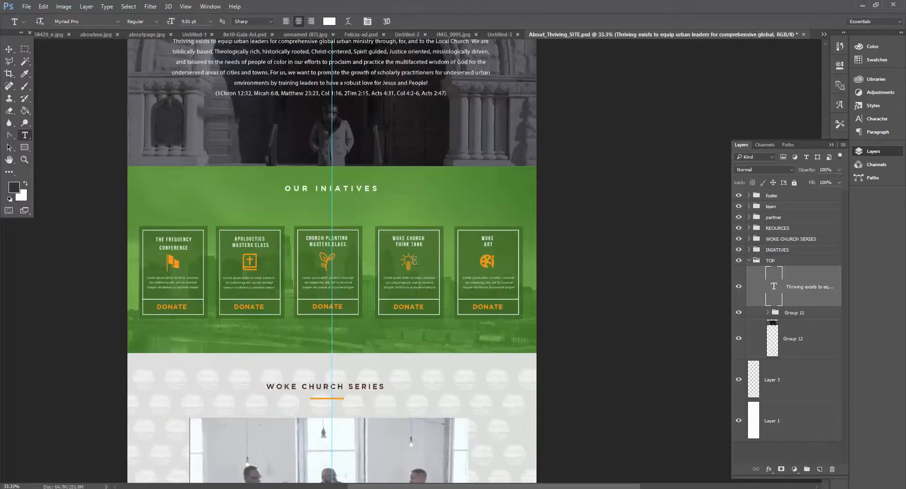
scroll(328, 367, "down", 4)
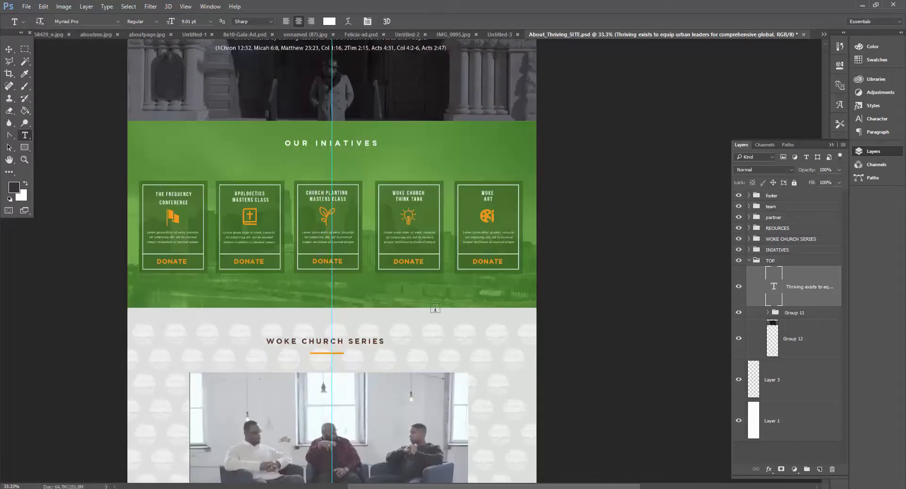
key("alt+Tab")
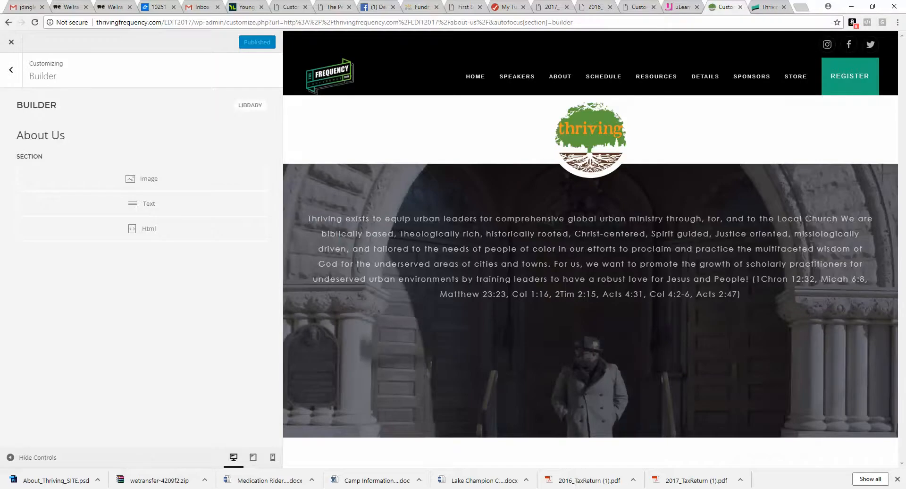
Step: Add a new section with the background image top2.jpg and set its image size to Cover
left_click(14, 257)
left_click(48, 269)
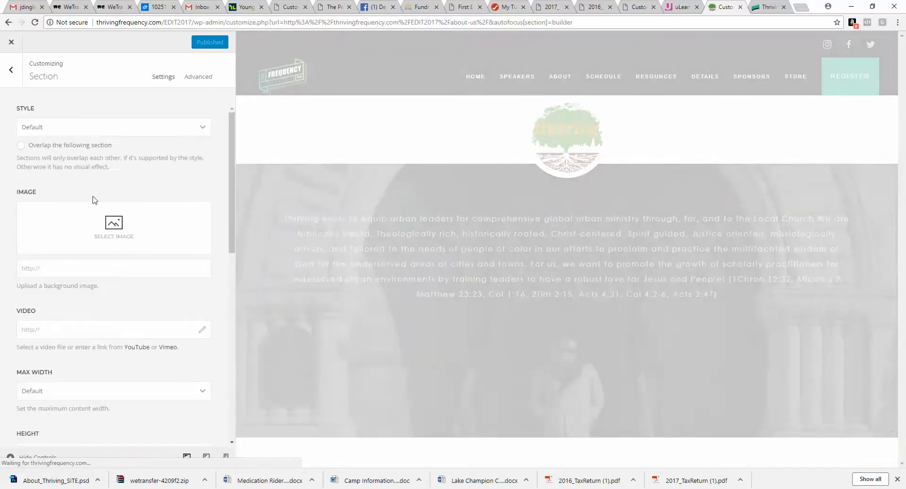
left_click(130, 230)
left_click(127, 146)
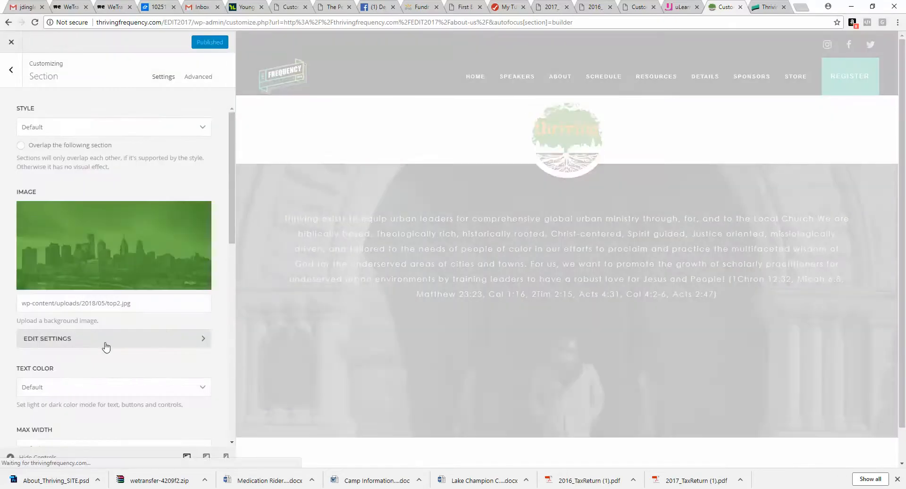
left_click(105, 344)
left_click(91, 204)
left_click(88, 236)
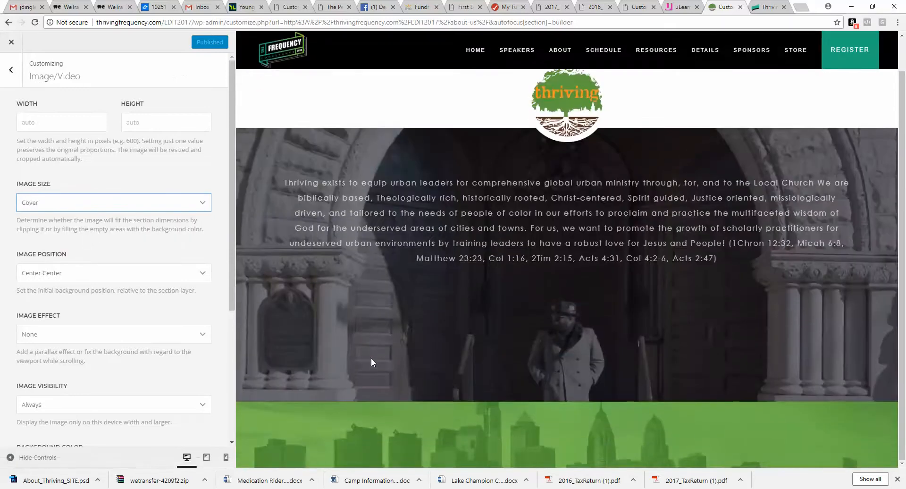
left_click(19, 83)
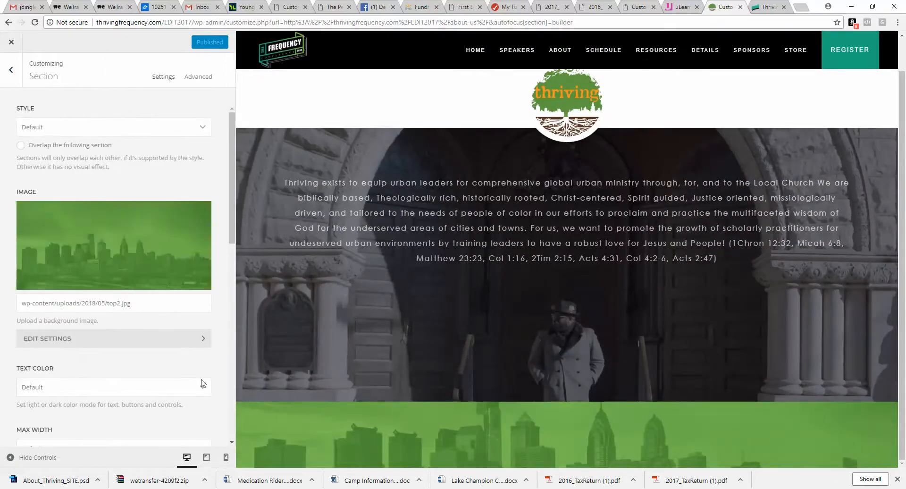
left_click(10, 72)
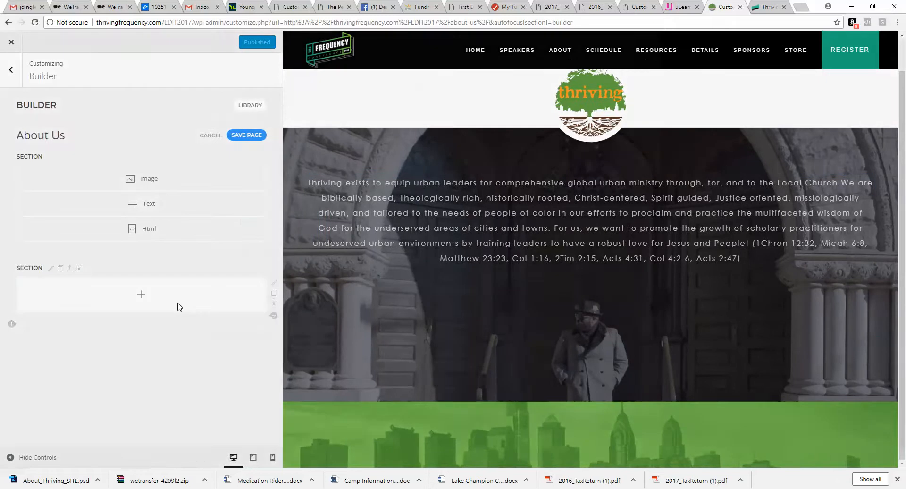
Step: Add a Headline element to the new section with the text OUR INITIATIVES
left_click(178, 304)
left_click(472, 196)
left_click(159, 295)
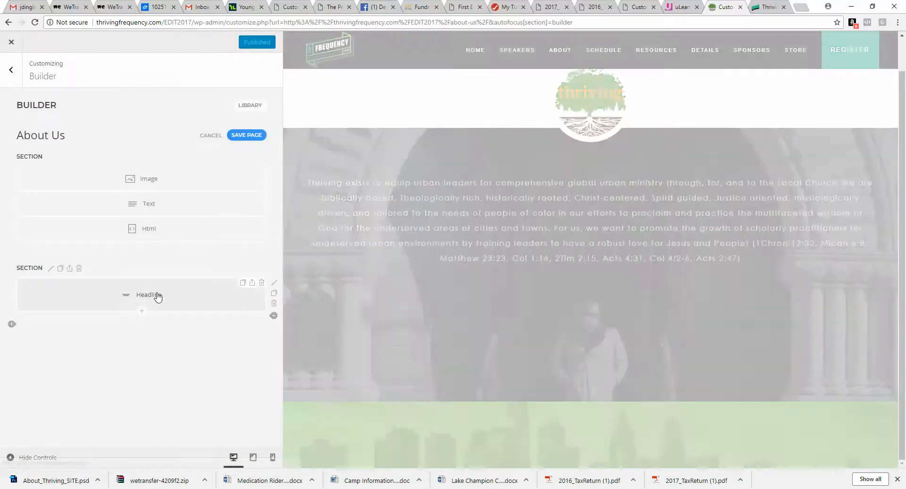
type("OUT")
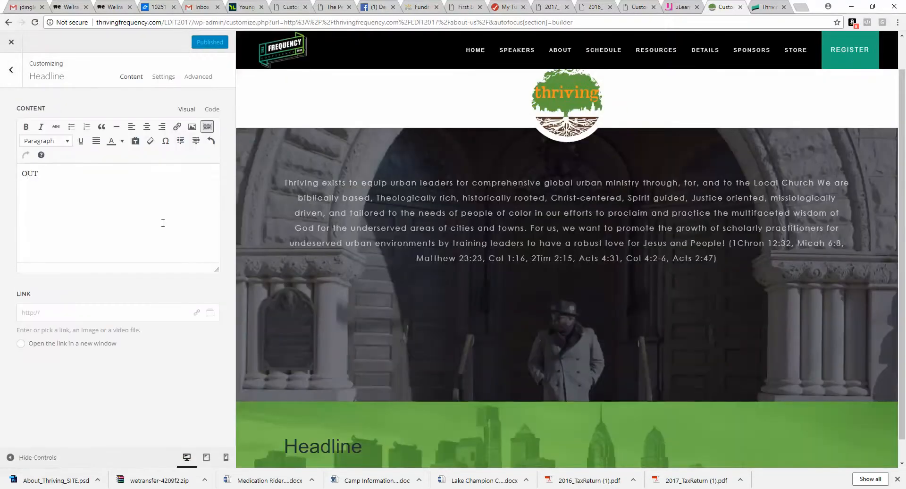
key("BackSpace")
type("R INITIATIVES")
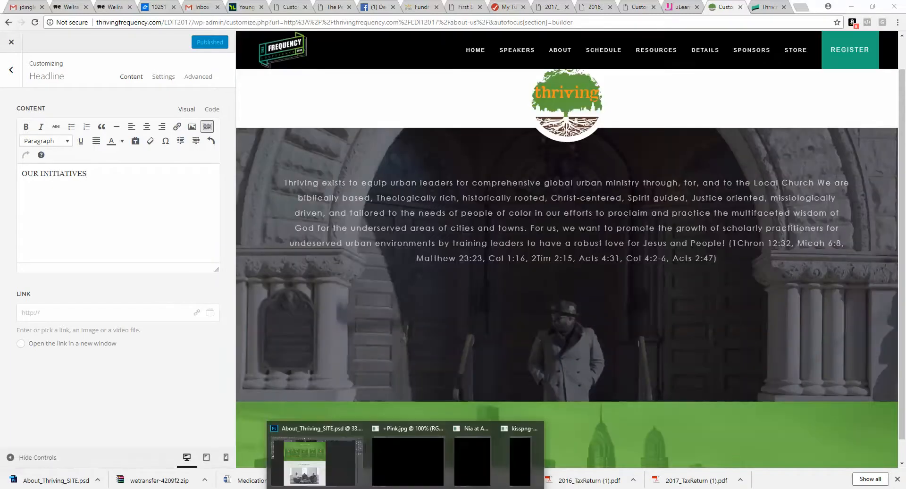
left_click(366, 439)
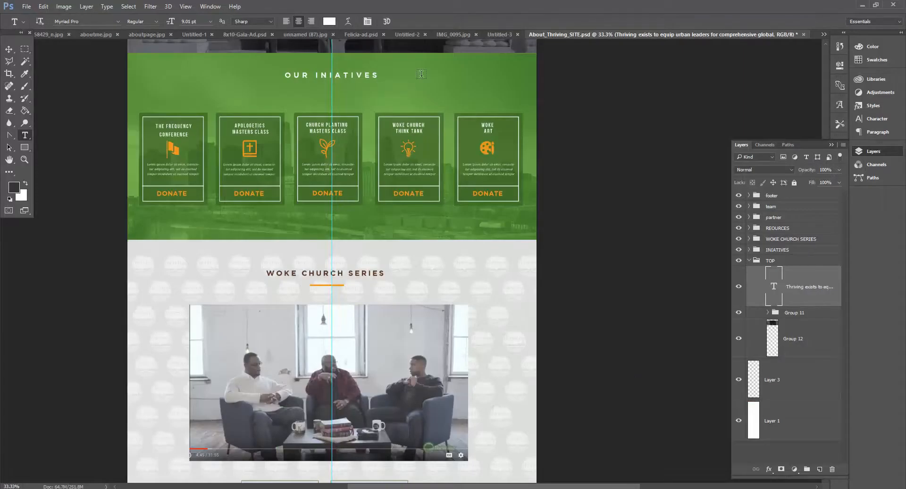
left_click(862, 6)
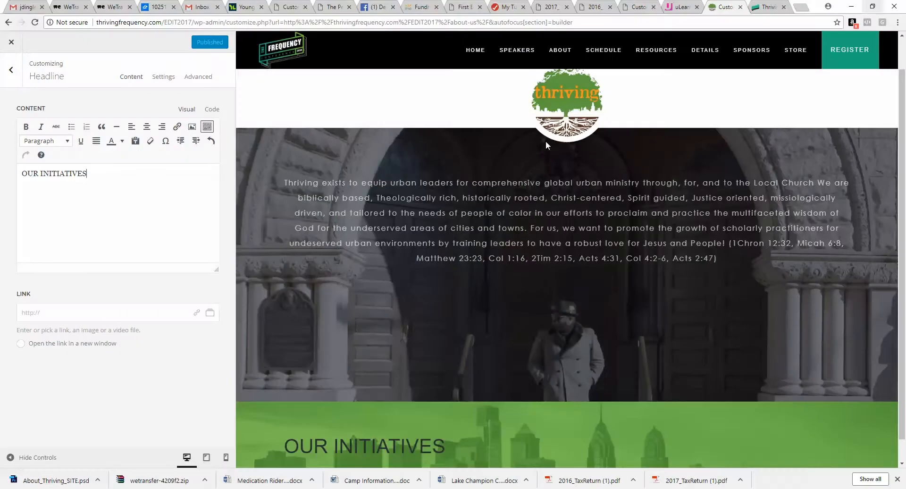
Step: Set the new section's style to Primary
left_click(12, 75)
left_click(50, 274)
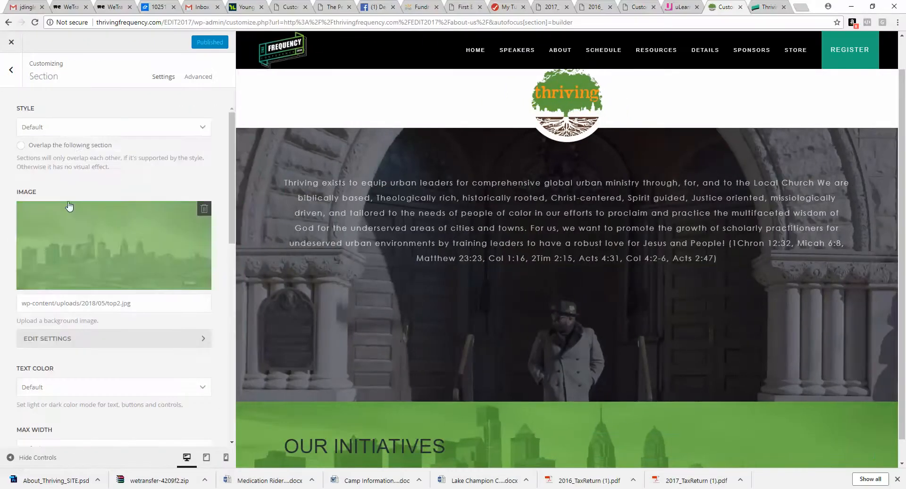
left_click(81, 128)
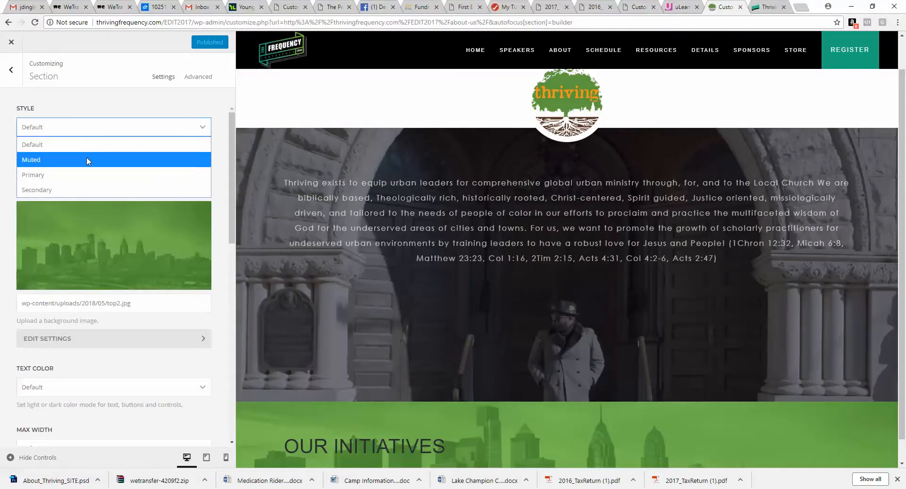
left_click(81, 175)
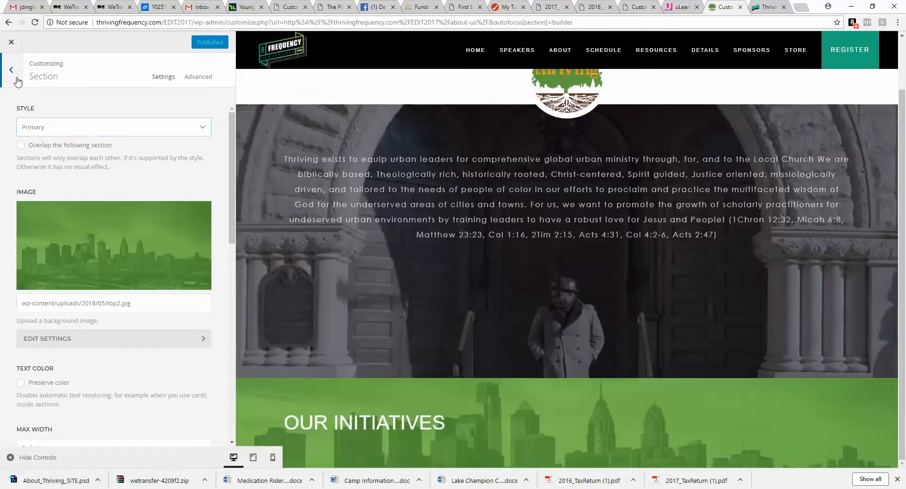
left_click(11, 69)
Step: Center-align the OUR INITIATIVES headline and save the page
left_click(127, 297)
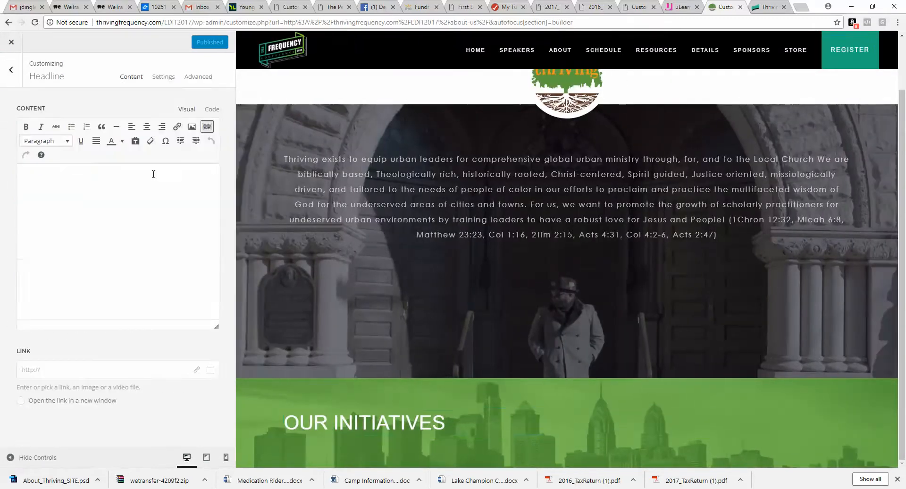
left_click(163, 77)
left_click(151, 263)
left_click(142, 307)
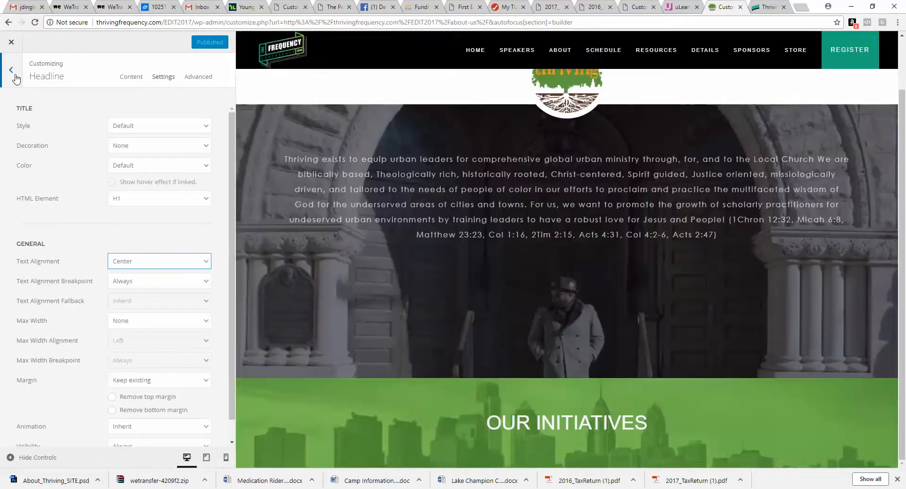
left_click(15, 76)
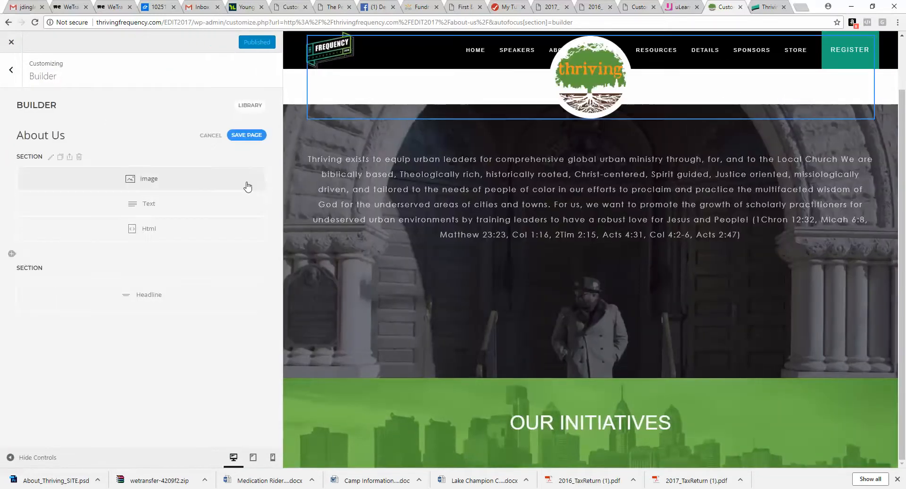
left_click(253, 136)
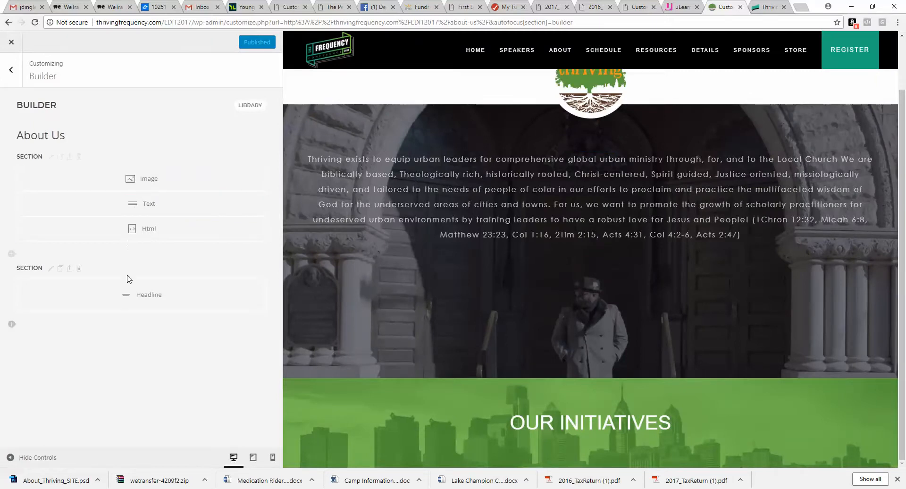
left_click(11, 70)
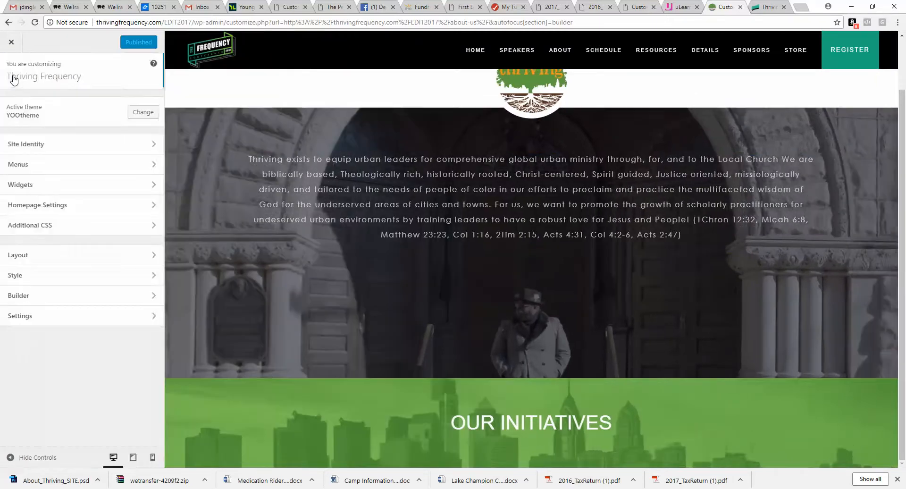
left_click(63, 225)
scroll(89, 250, "down", 5)
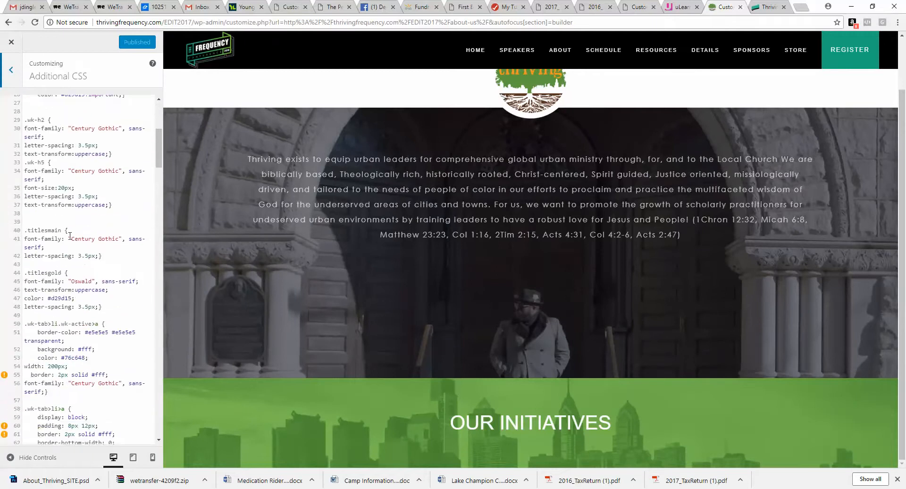
left_click_drag(62, 230, 28, 232)
right_click(32, 231)
left_click(45, 278)
right_click(98, 272)
left_click(116, 282)
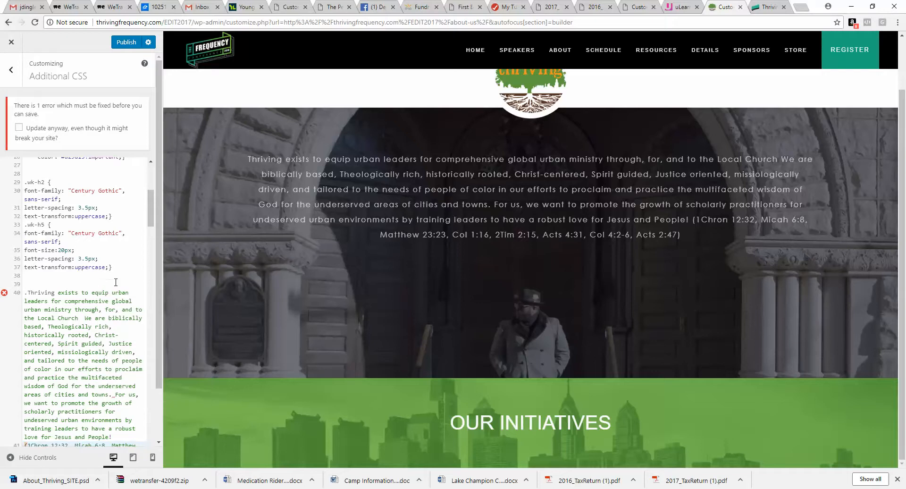
left_click(11, 46)
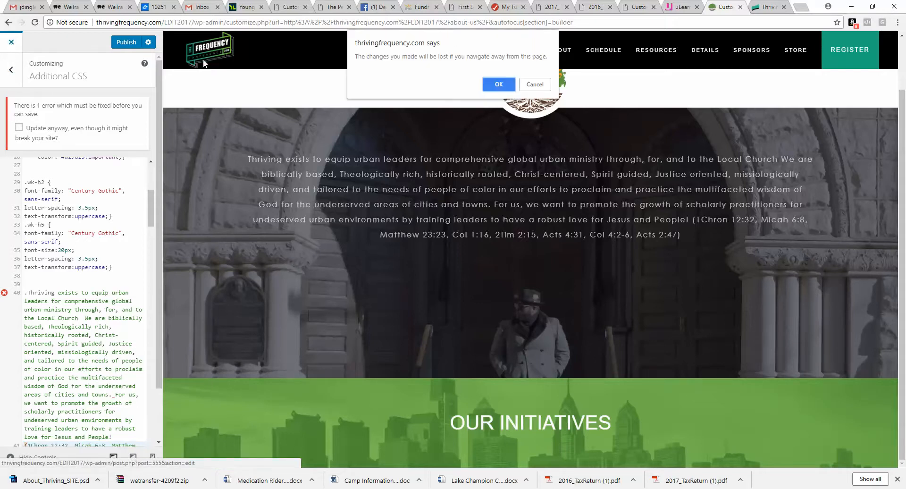
left_click(525, 85)
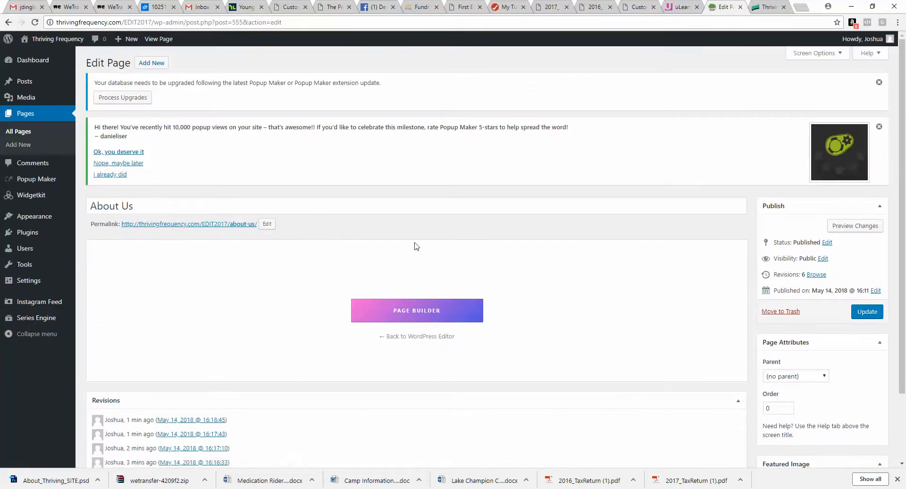
Step: Reopen the page builder and review the heading class names in Additional CSS
left_click(415, 308)
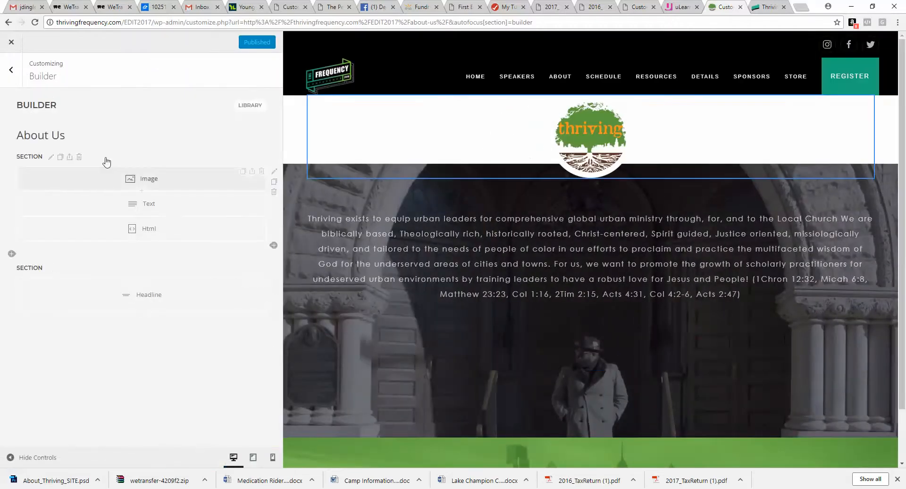
left_click(11, 70)
left_click(57, 226)
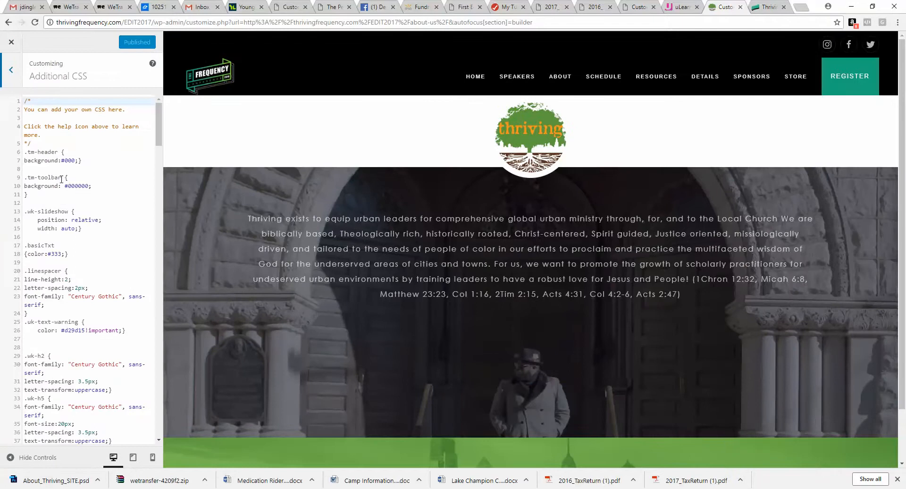
scroll(93, 229, "down", 5)
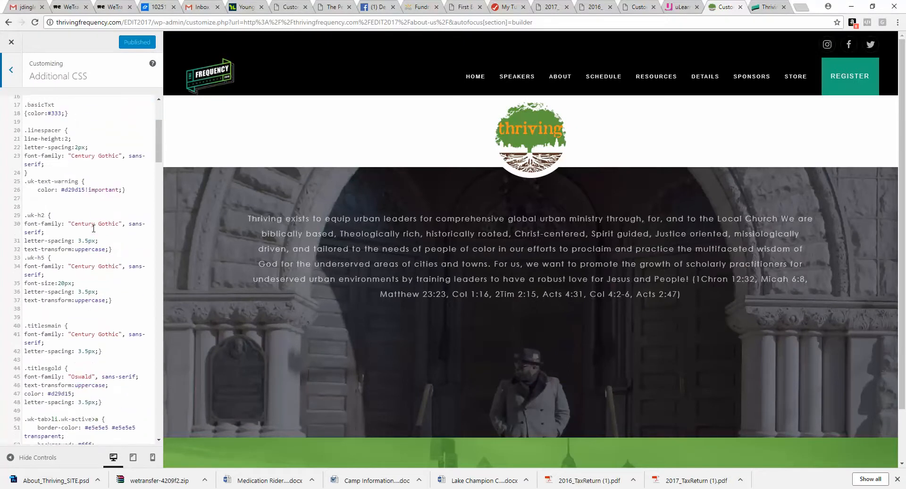
scroll(94, 229, "up", 5)
left_click(11, 70)
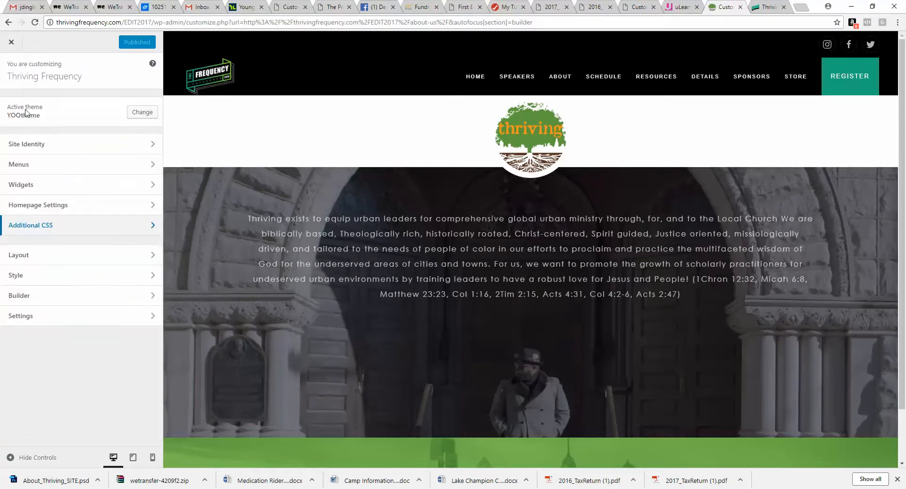
Step: Give the OUR INITIATIVES Headline element the class titlesmain in its advanced options
left_click(74, 300)
scroll(356, 302, "down", 2)
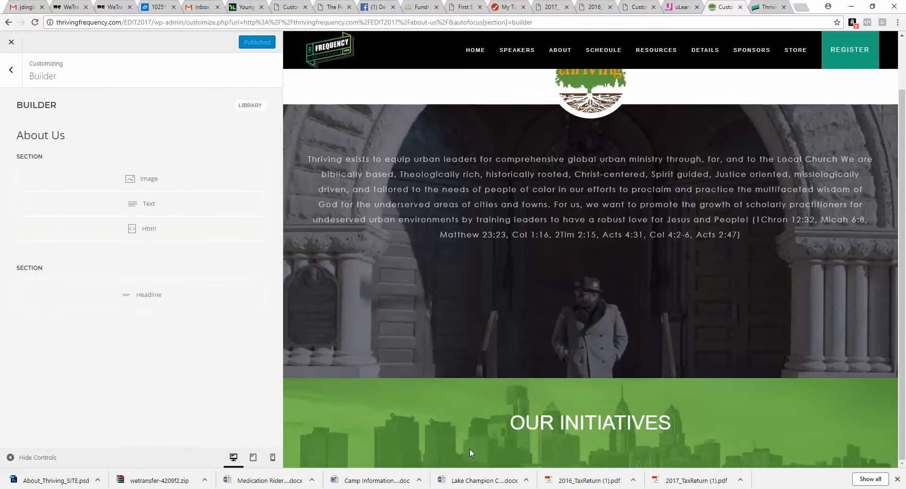
left_click(178, 296)
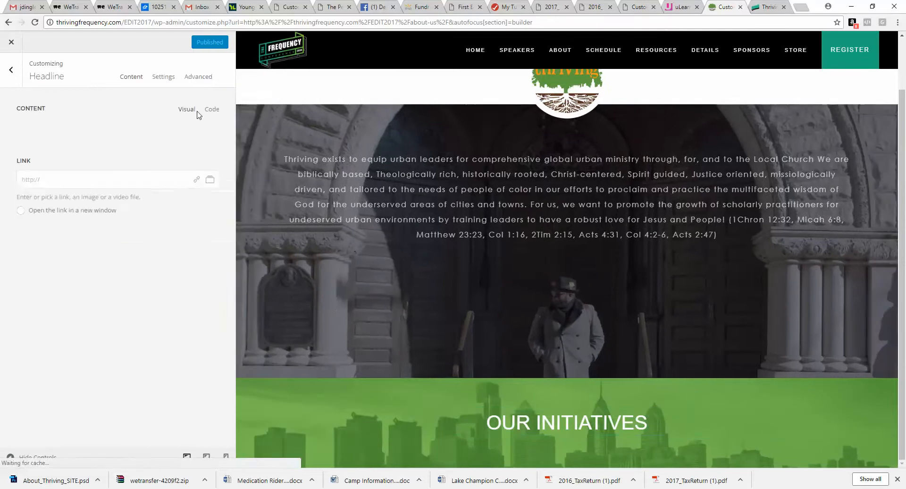
left_click(198, 76)
left_click(104, 250)
type("titles")
key("BackSpace")
type("main")
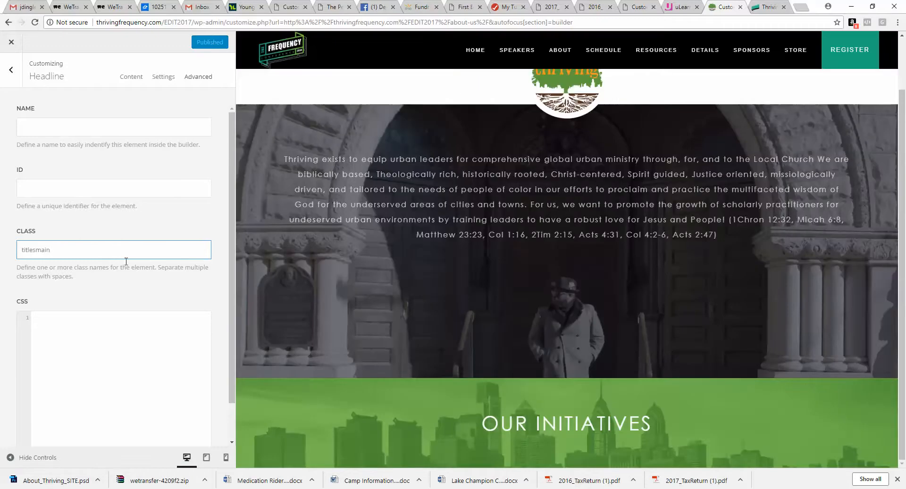
left_click(11, 71)
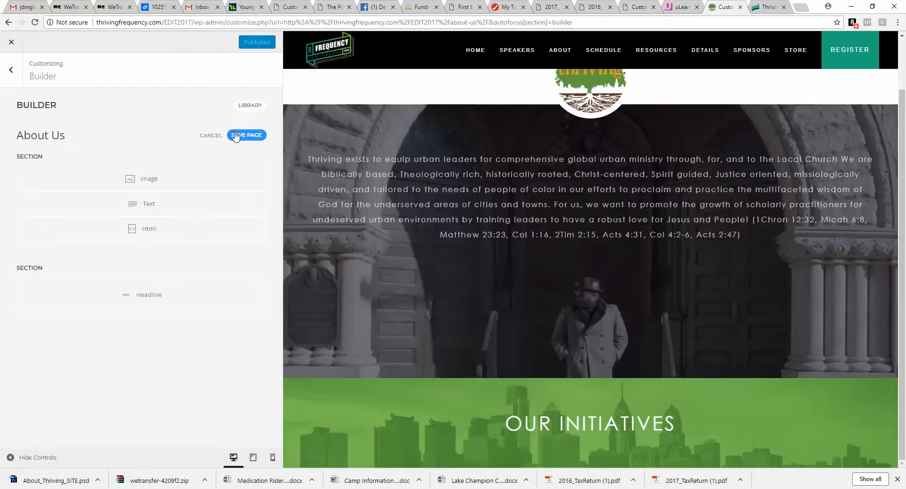
Step: Open the OUR INITIATIVES Headline element, compare it with the Photoshop mockup, and review its title settings
left_click(170, 299)
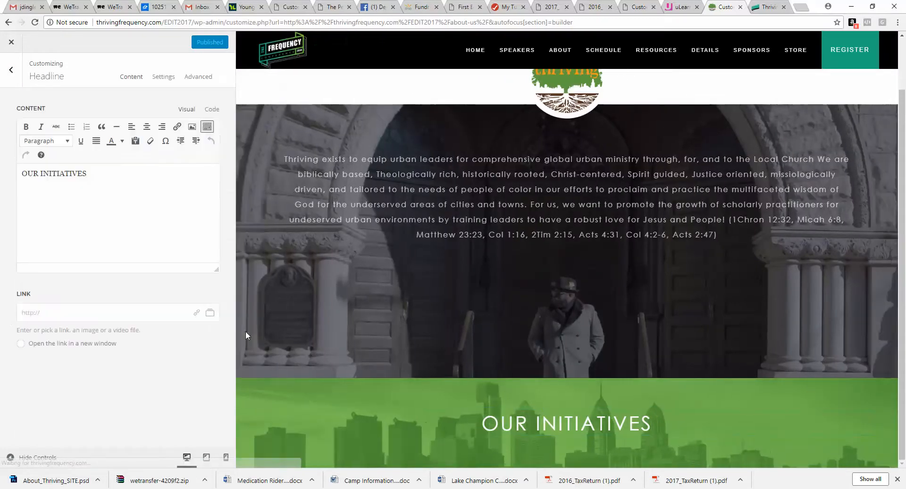
key("alt+Tab")
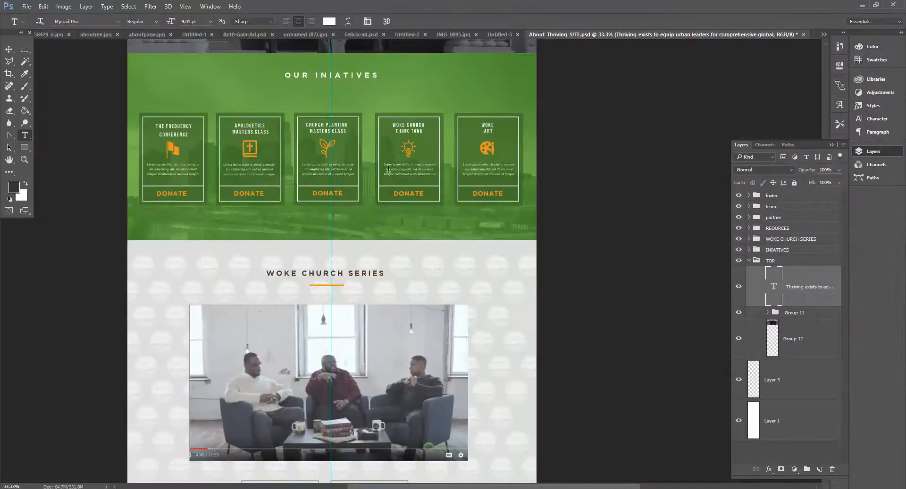
left_click(862, 5)
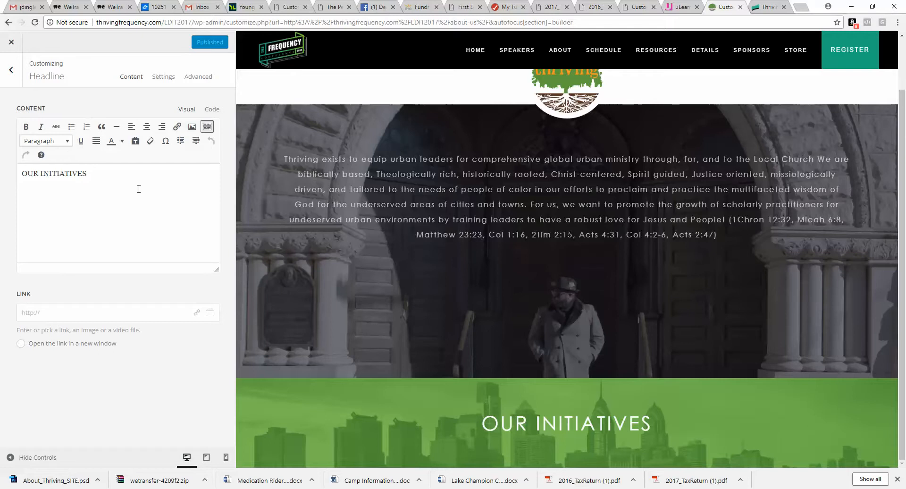
left_click(166, 79)
left_click(156, 126)
left_click(137, 204)
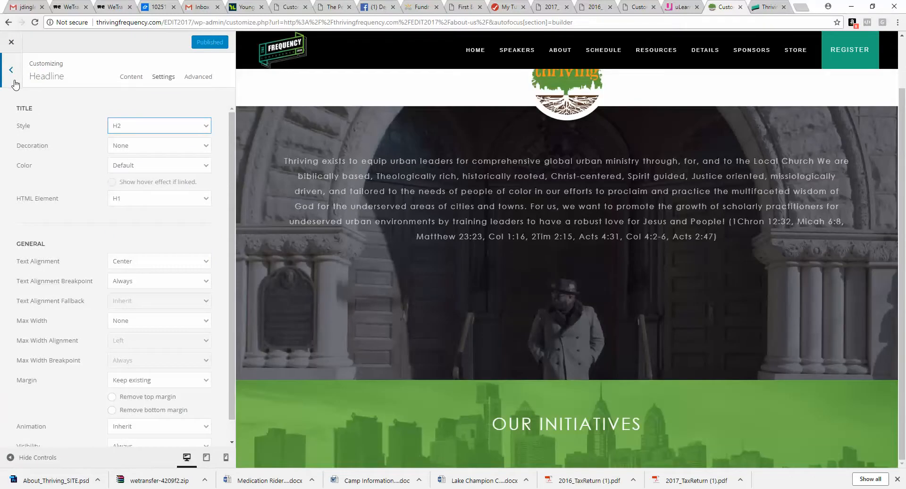
left_click(15, 84)
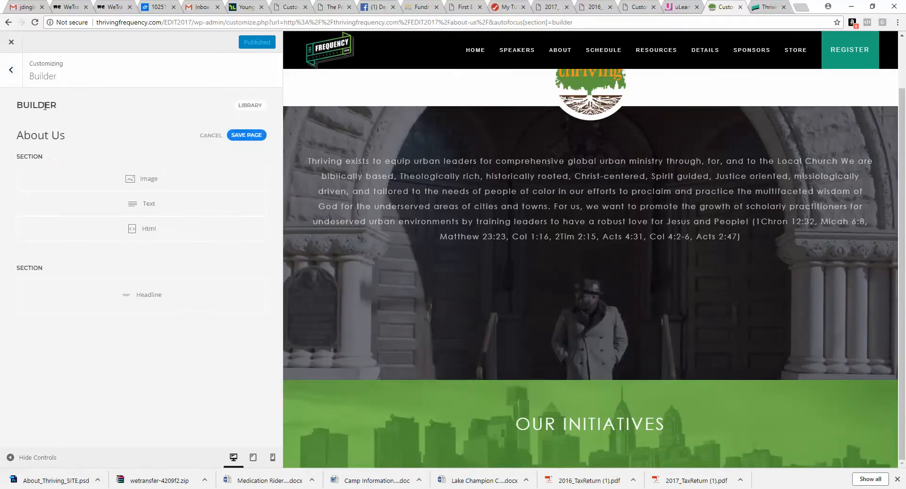
Step: Add a .kern class with letter-spacing 2px to the Additional CSS
left_click(11, 70)
left_click(76, 228)
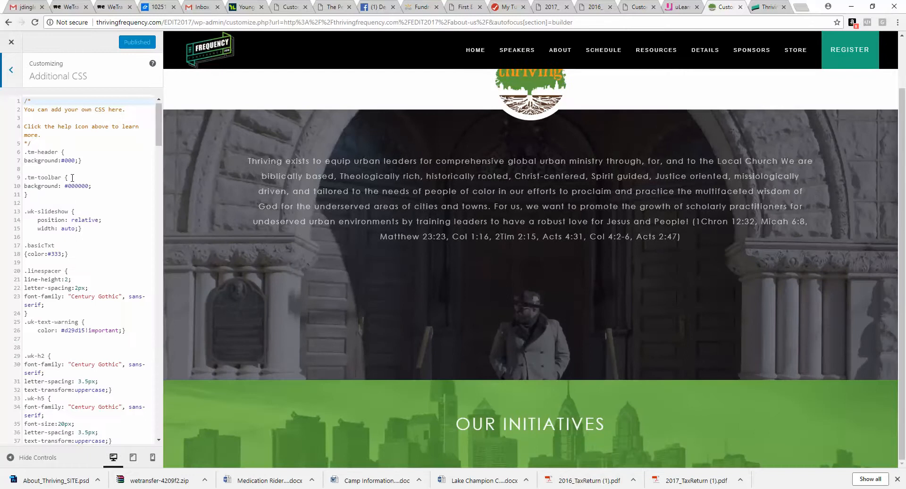
left_click(45, 202)
key("Return")
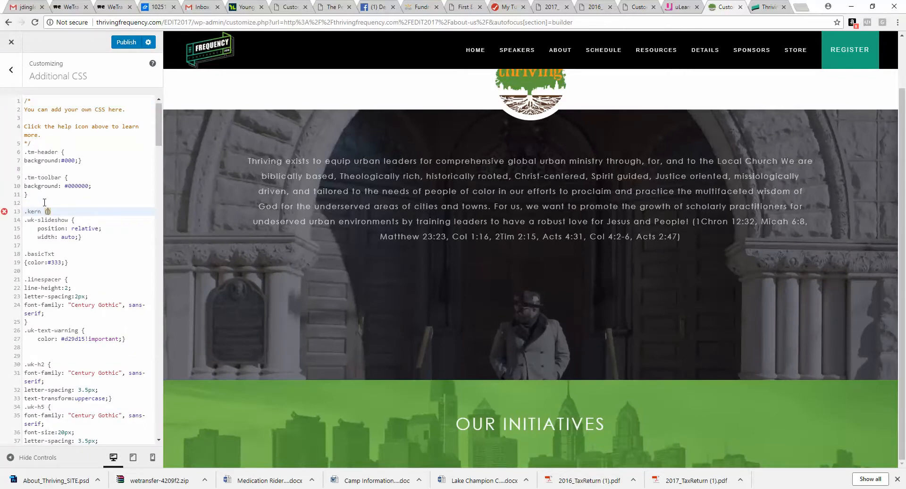
type(".kern {letter-spacing:")
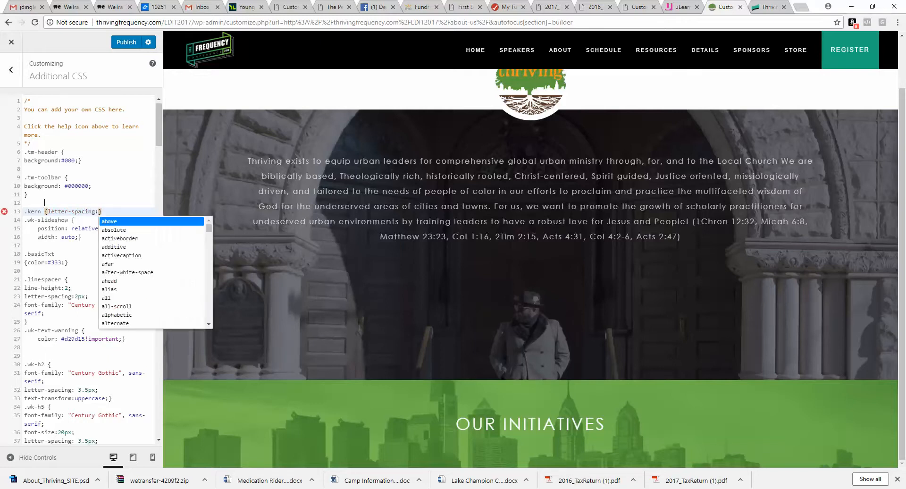
type("2px;")
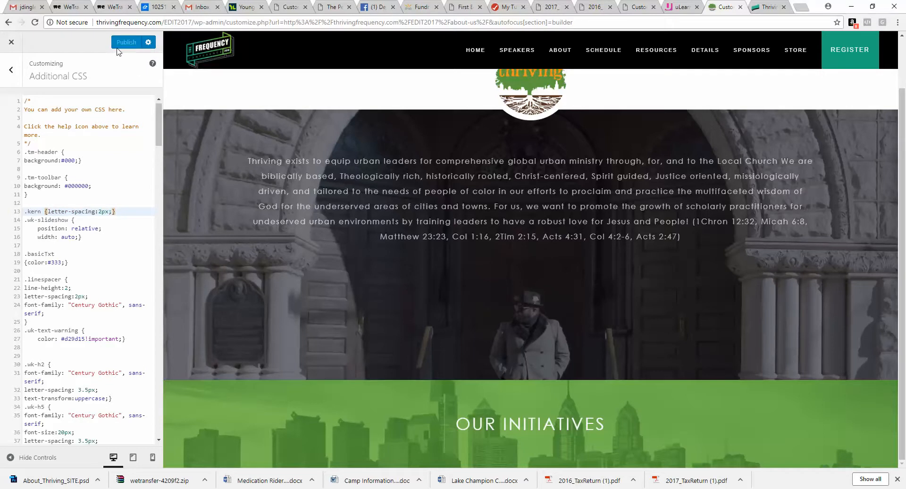
left_click(9, 75)
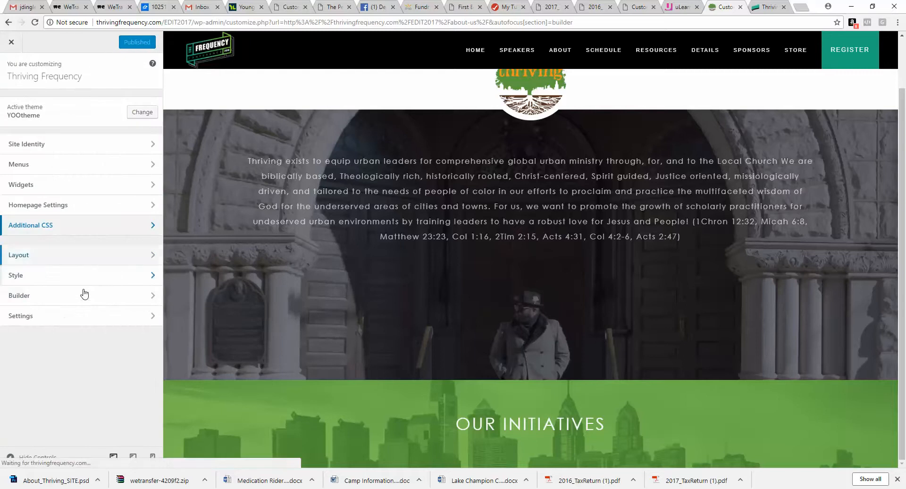
Step: Add the class kern after titlesmain in the OUR INITIATIVES Headline element's advanced options
left_click(80, 294)
left_click(141, 294)
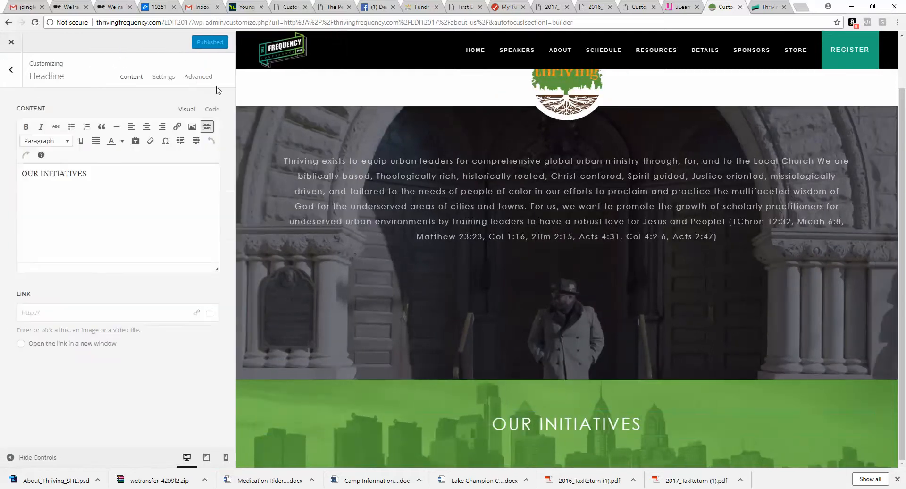
left_click(164, 76)
left_click(198, 76)
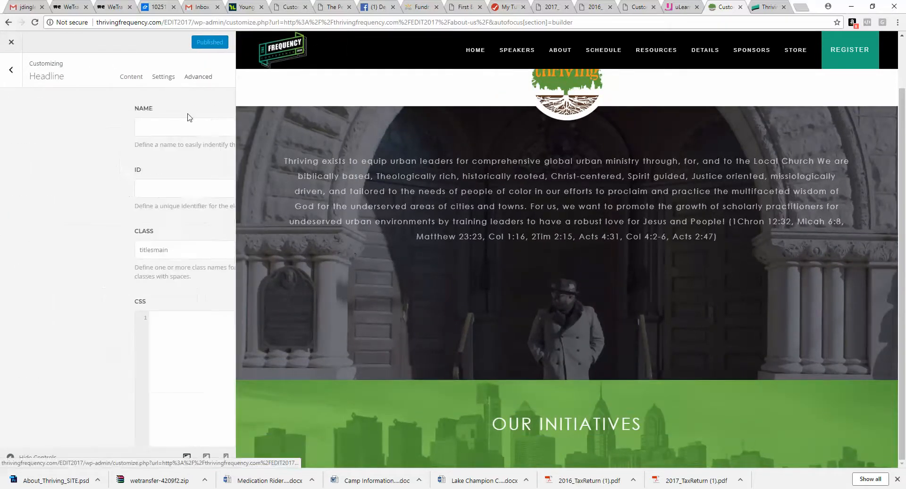
left_click(70, 248)
type("kern")
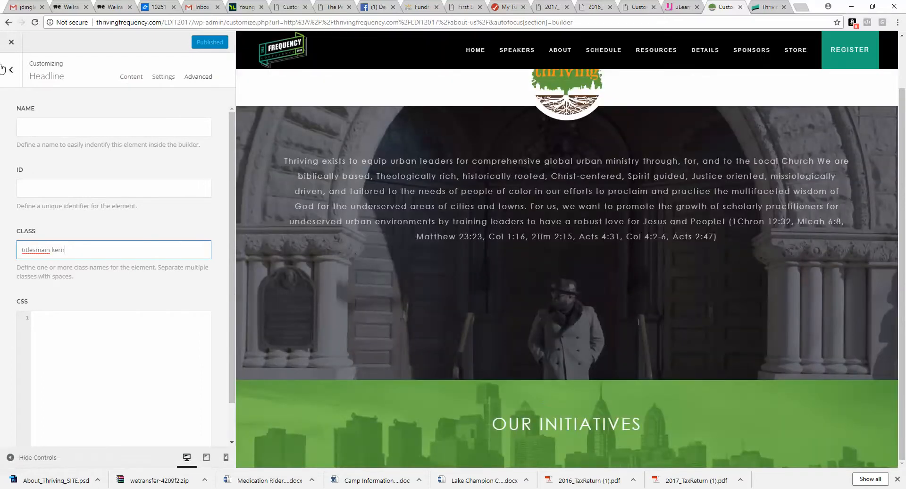
left_click(4, 70)
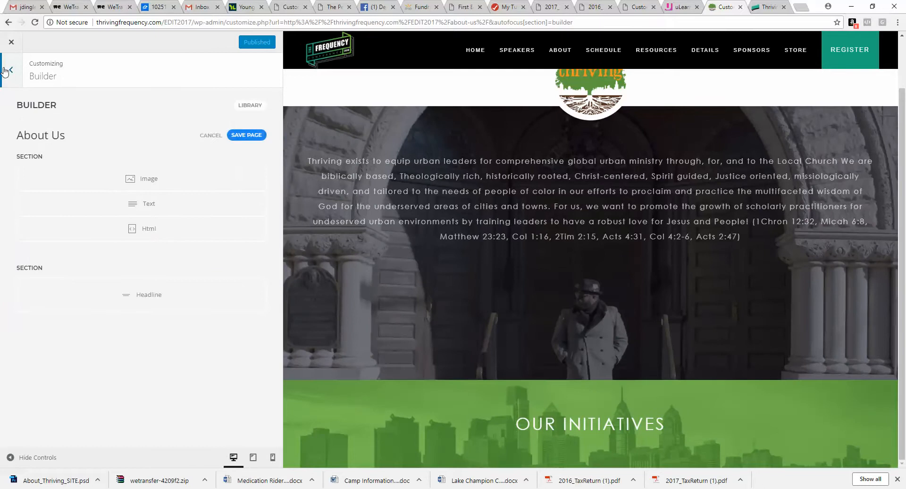
Step: Reopen Additional CSS to review the kern rule
left_click(4, 70)
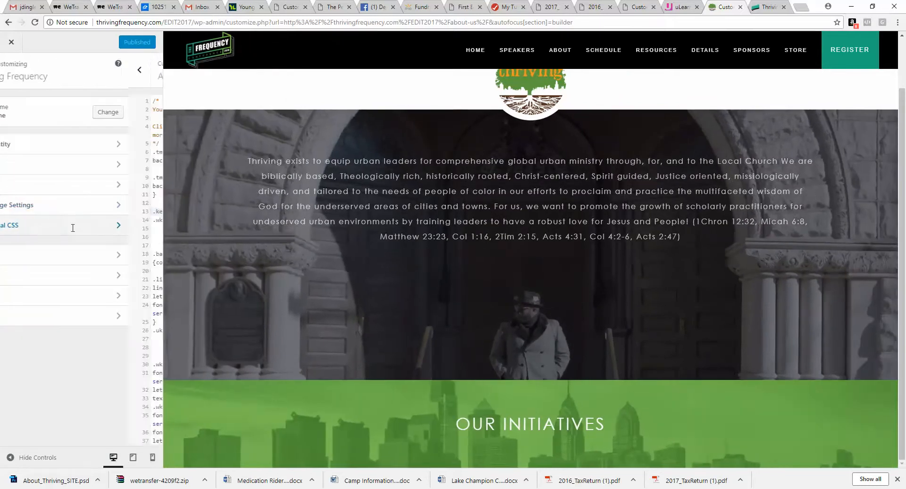
left_click(73, 231)
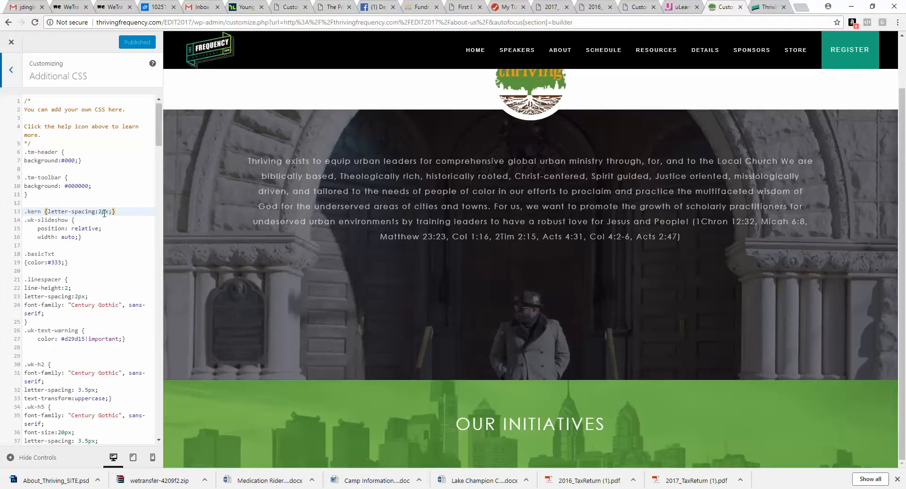
Step: Set the kern rule's letter-spacing to 4px in the Additional CSS
left_click(99, 211)
key("Delete")
type("3")
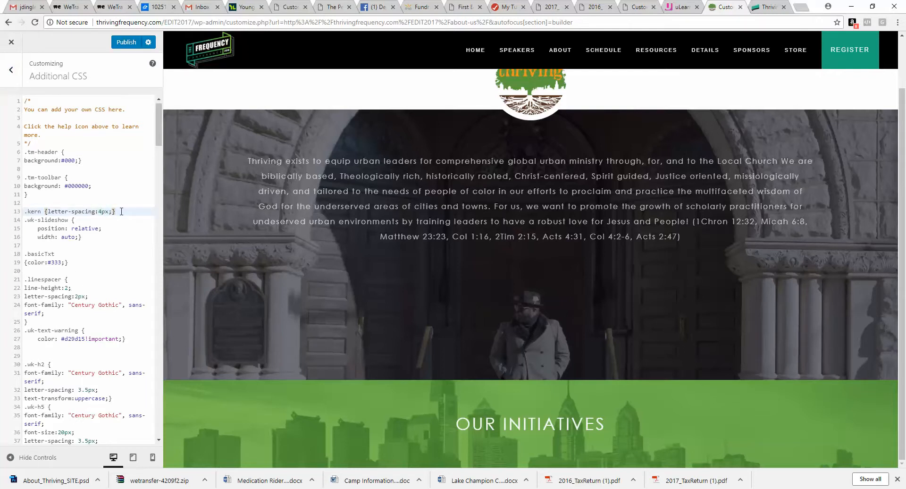
left_click(110, 220)
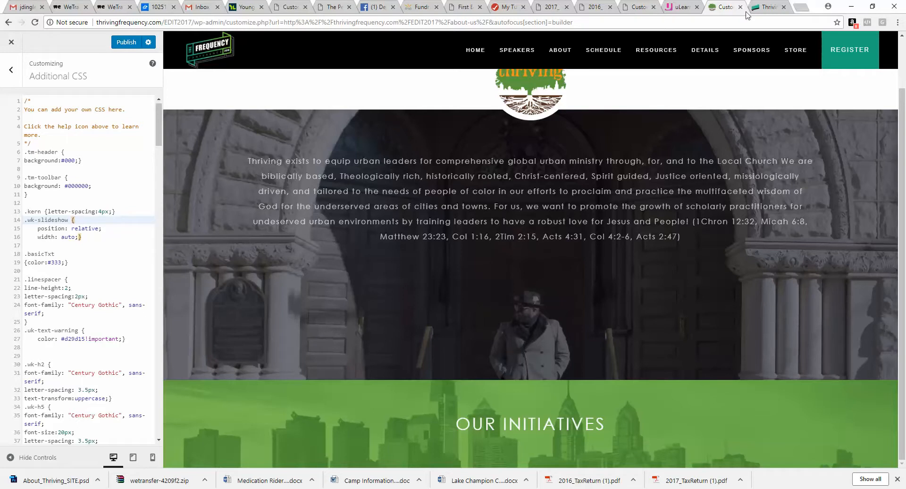
Step: Search the web for CSS letter spacing and open the W3Schools letter-spacing reference
left_click(798, 8)
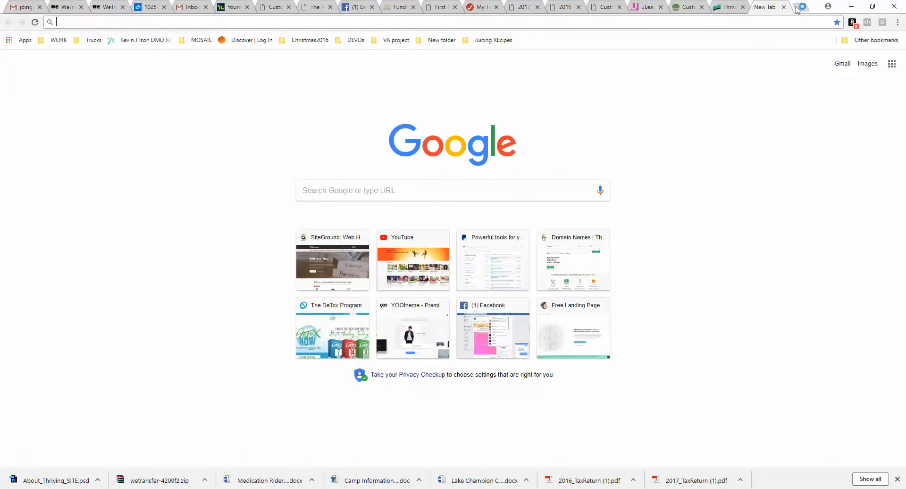
type("css letter spacing")
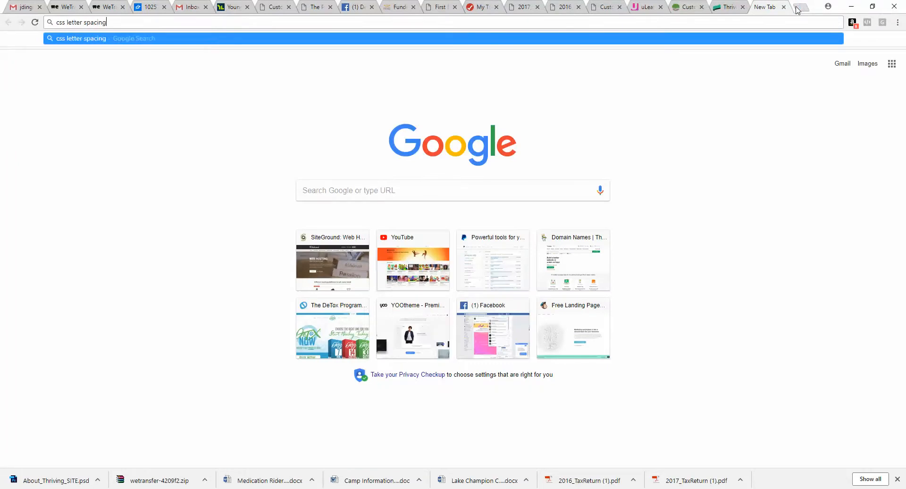
key("Return")
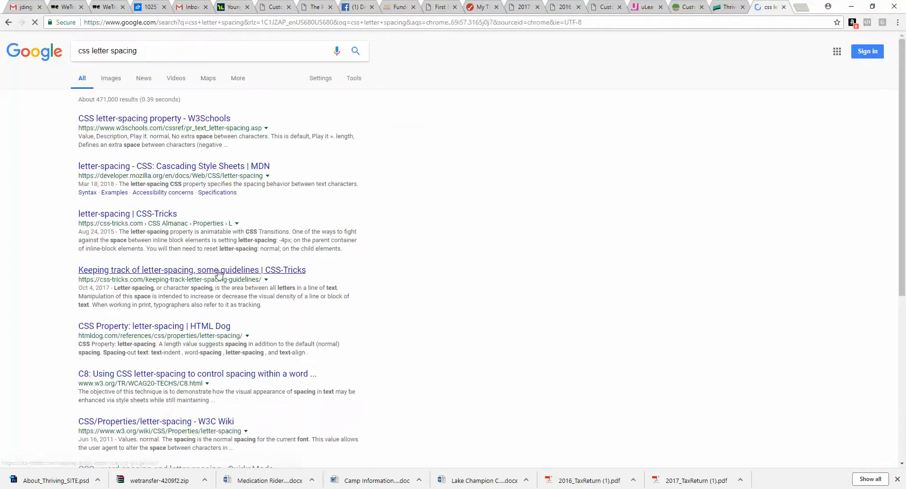
left_click(201, 118)
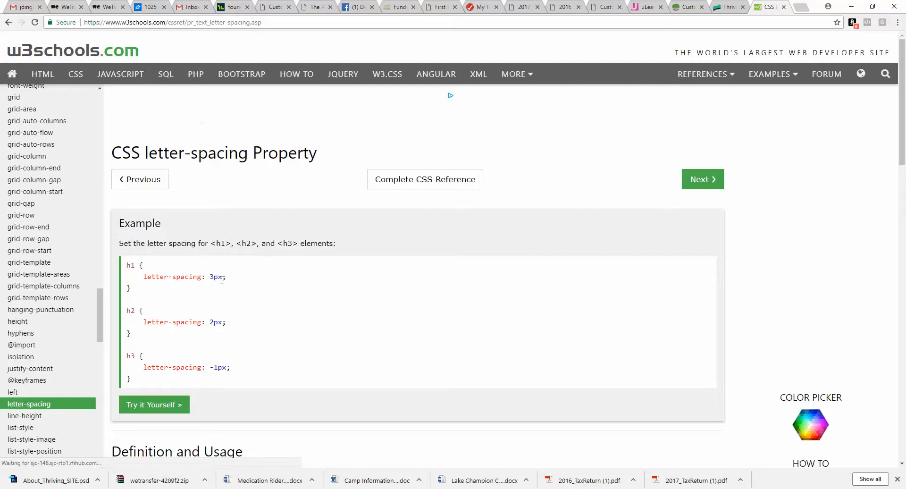
Step: Return to the customizer, dismiss the notification, and publish the Additional CSS
left_click(686, 6)
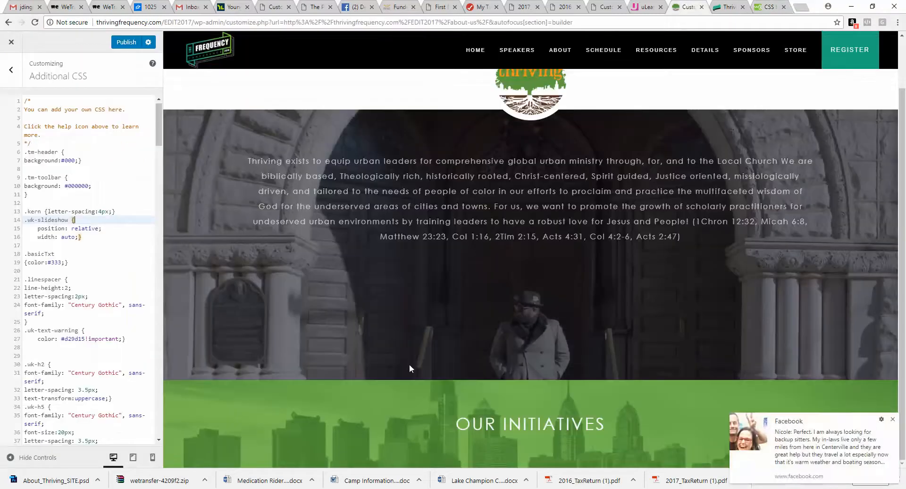
left_click(893, 420)
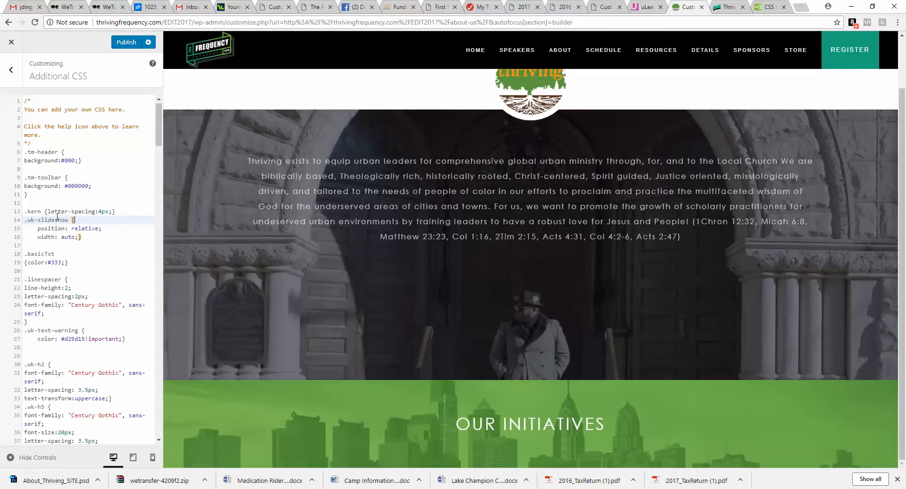
left_click(100, 210)
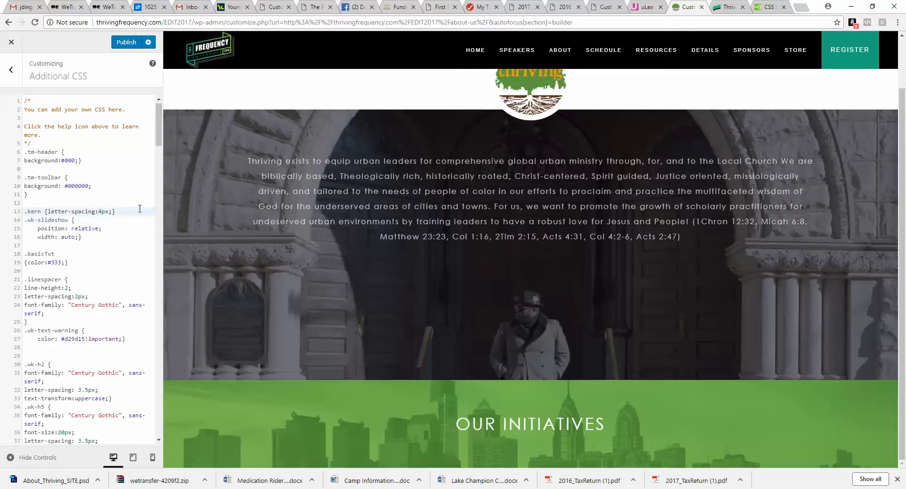
left_click(126, 42)
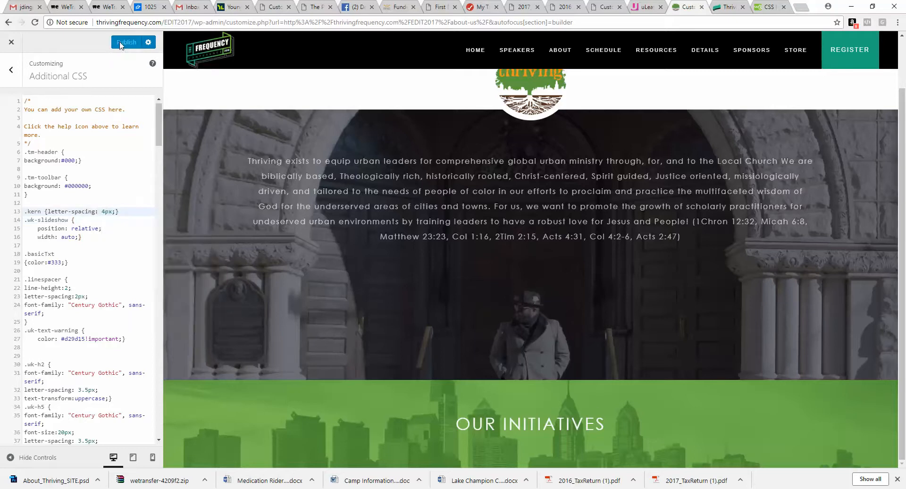
Step: Change the kern rule's letter-spacing to 2em
left_click(112, 211)
left_click_drag(111, 211, 105, 210)
type("1")
left_click(109, 224)
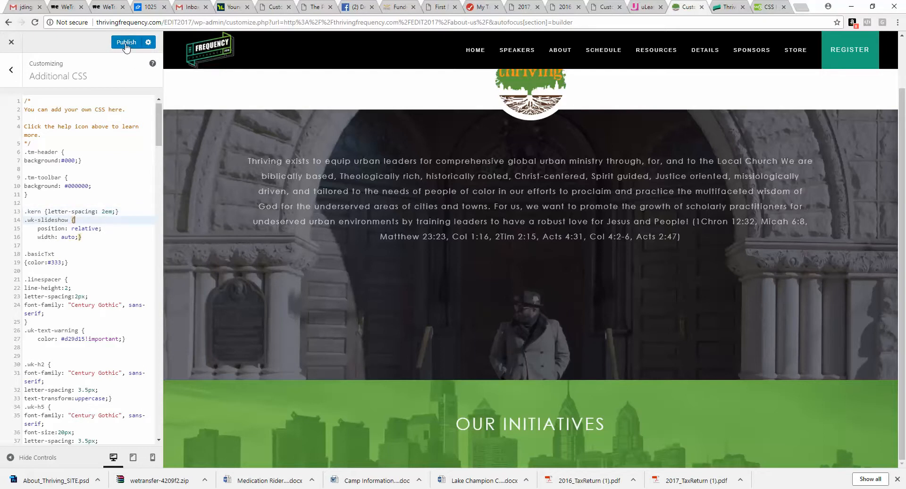
Step: Preview the live about-us page in another tab, reload it, and return to the customizer
left_click(730, 7)
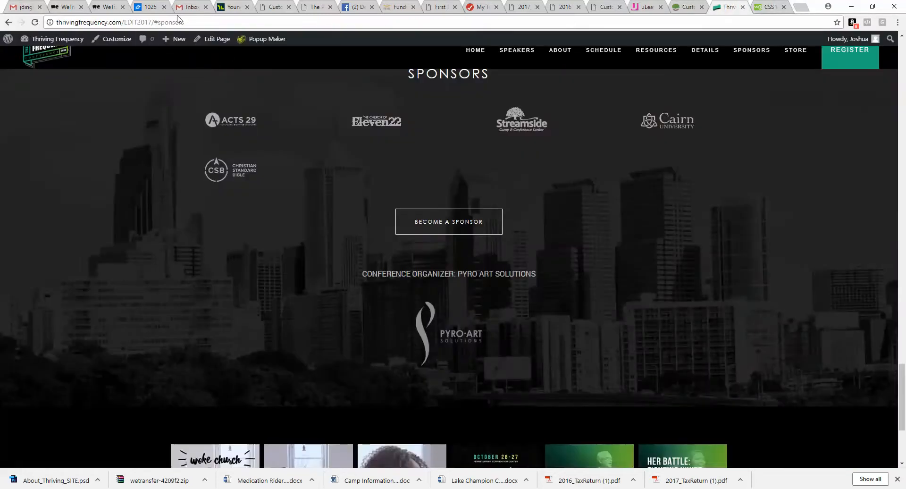
left_click(163, 22)
left_click_drag(184, 22, 155, 22)
type("about-us")
key("Return")
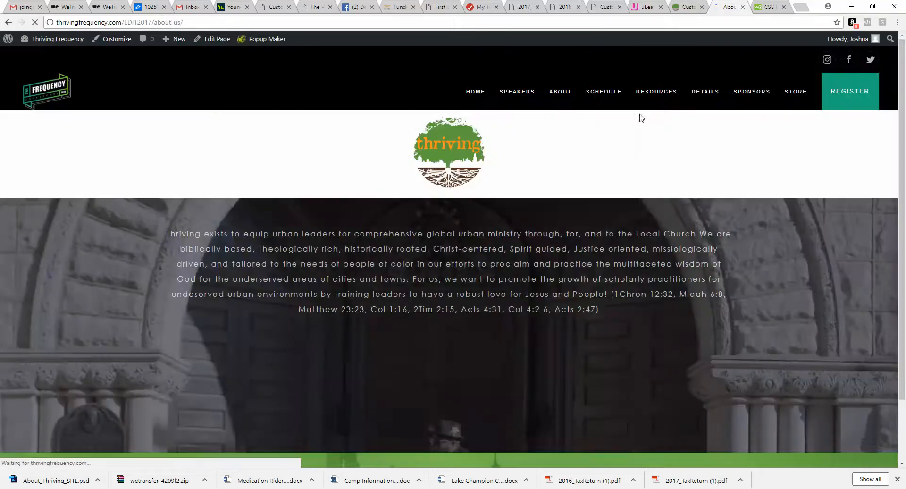
scroll(639, 192, "down", 2)
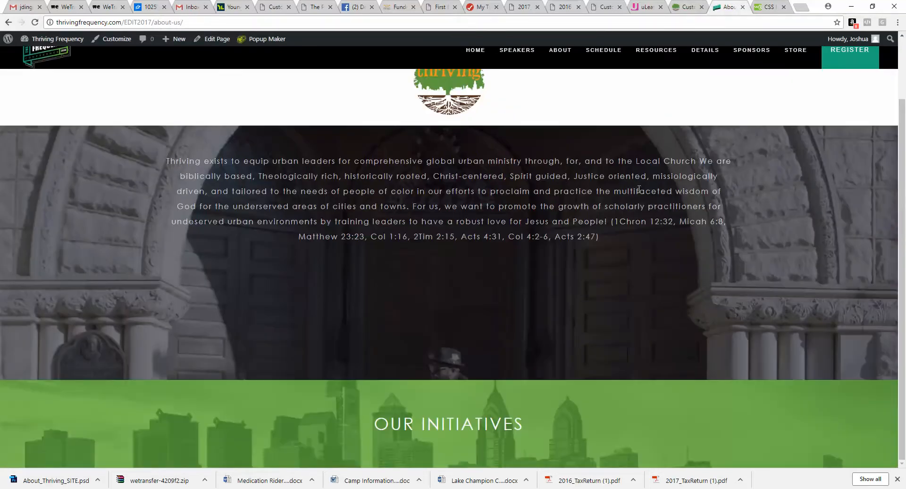
left_click(687, 9)
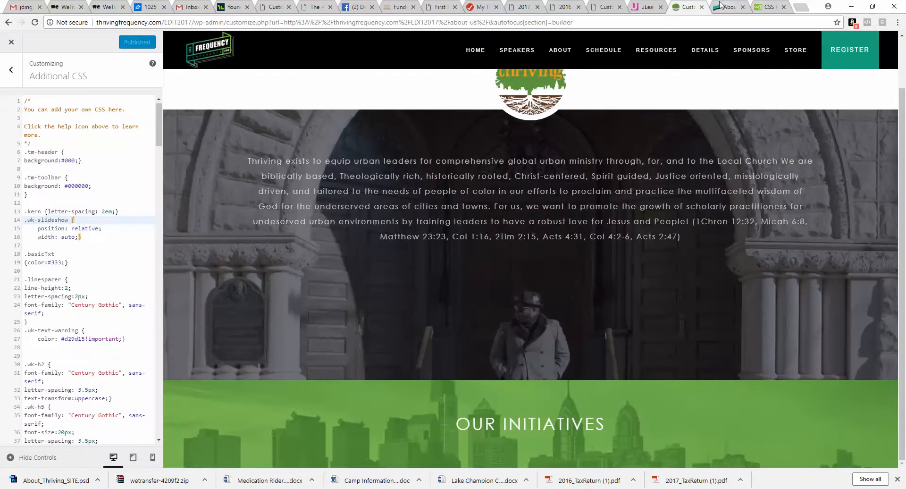
key("ctrl+Tab")
left_click(35, 24)
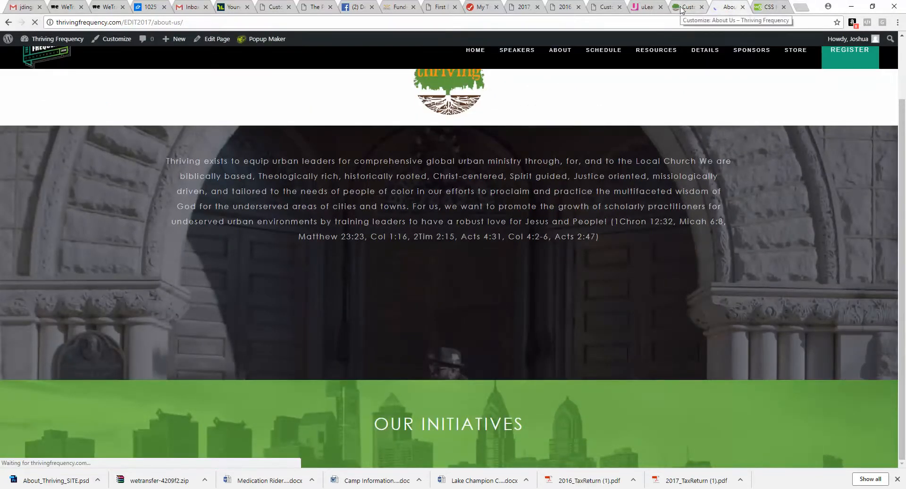
left_click(684, 7)
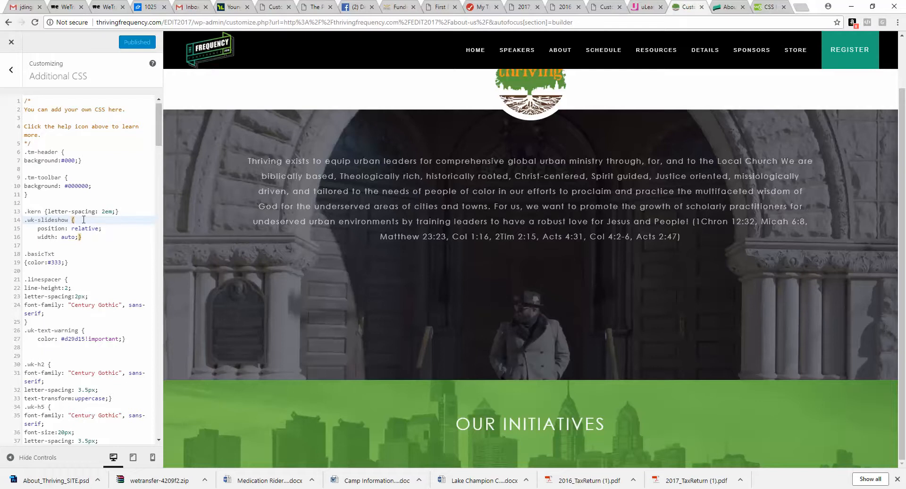
Step: Remove the kern rule from the Additional CSS and publish the changes
scroll(83, 220, "down", 2)
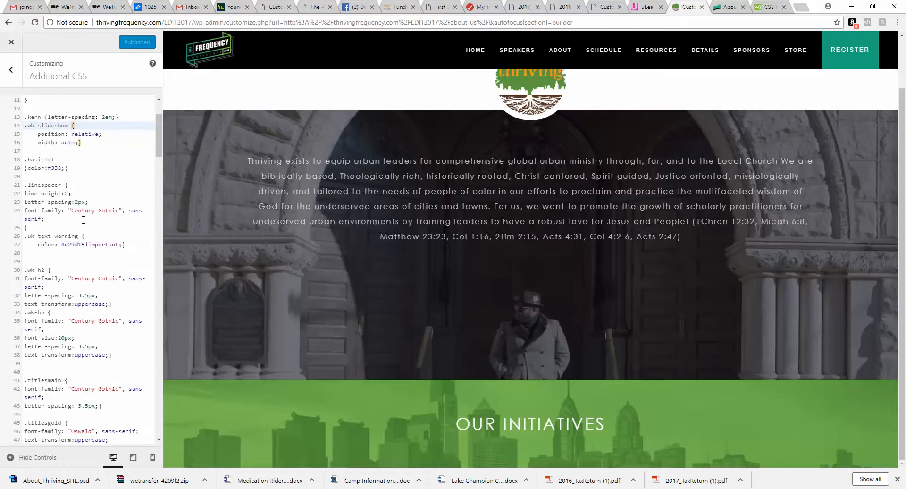
scroll(83, 220, "down", 2)
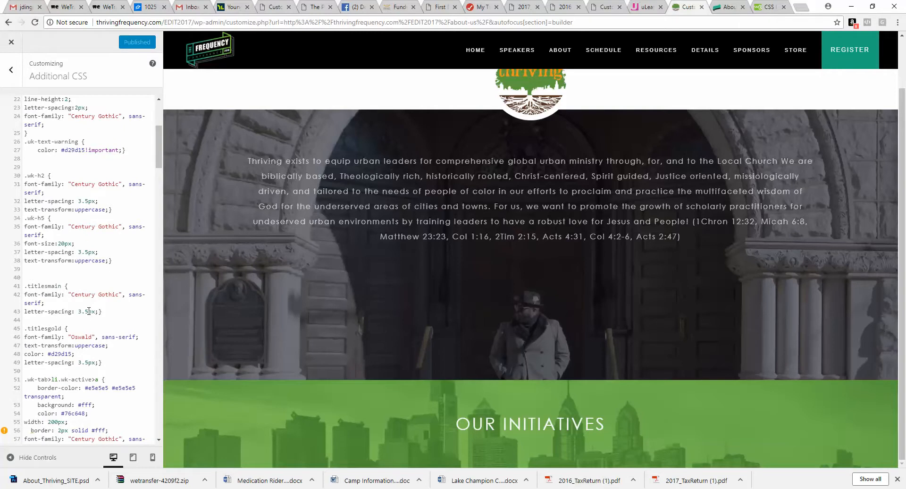
left_click_drag(107, 311, 25, 286)
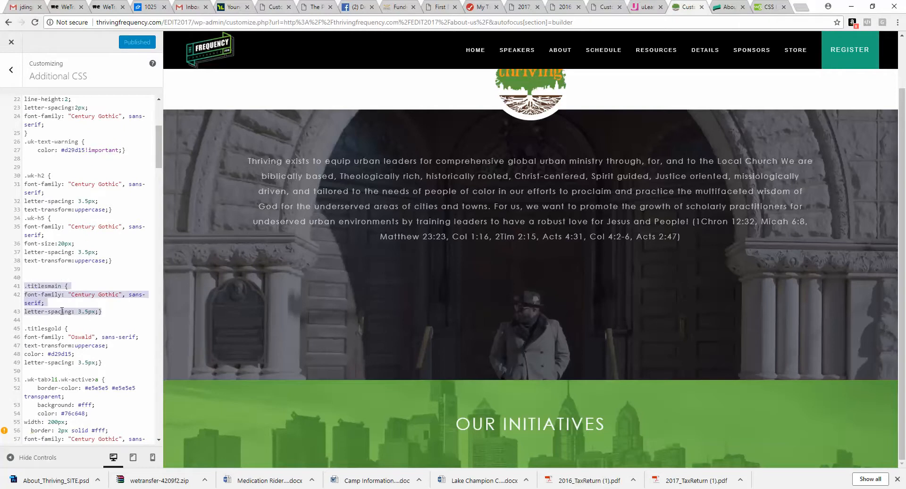
left_click(93, 312)
scroll(94, 304, "up", 4)
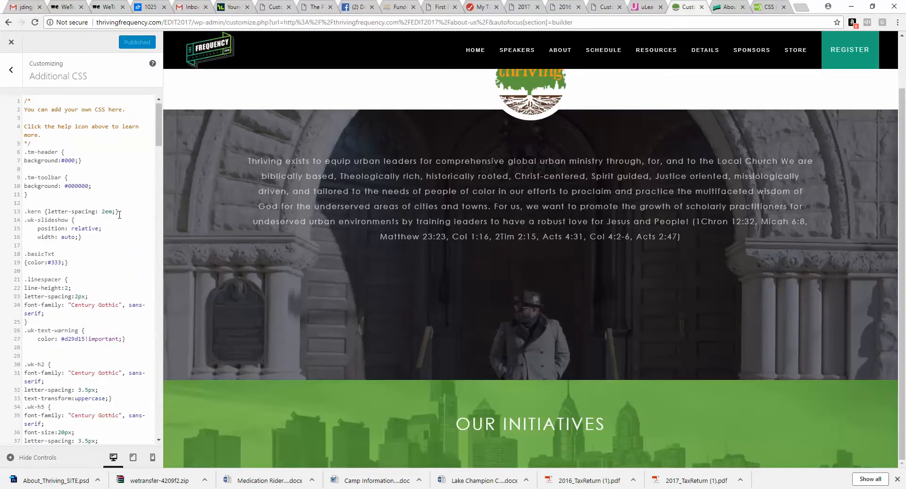
left_click_drag(131, 213, 1, 217)
key("BackSpace")
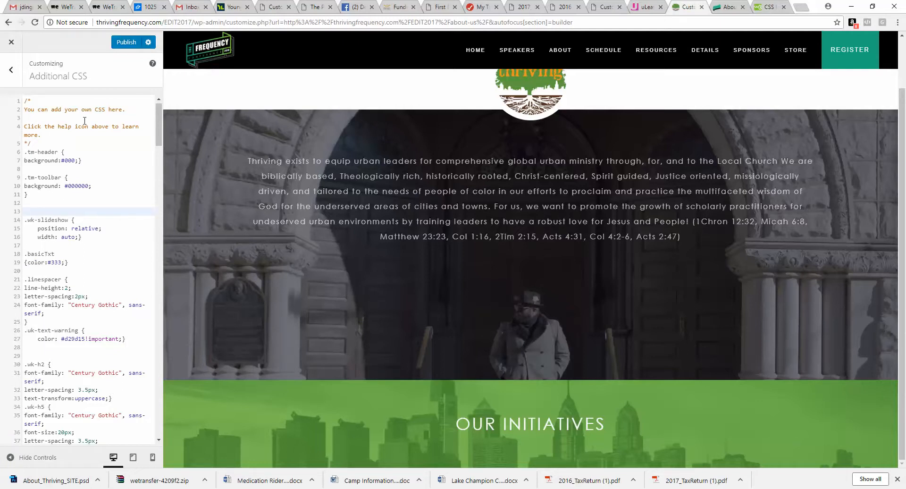
left_click(127, 43)
Step: Add a Grid element below the OUR INITIATIVES Headline in the Builder and save the page
left_click(11, 70)
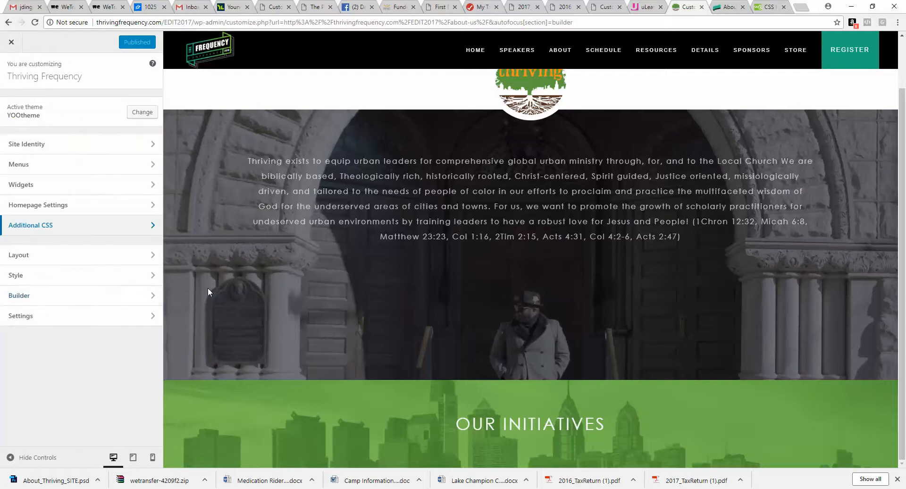
left_click(66, 295)
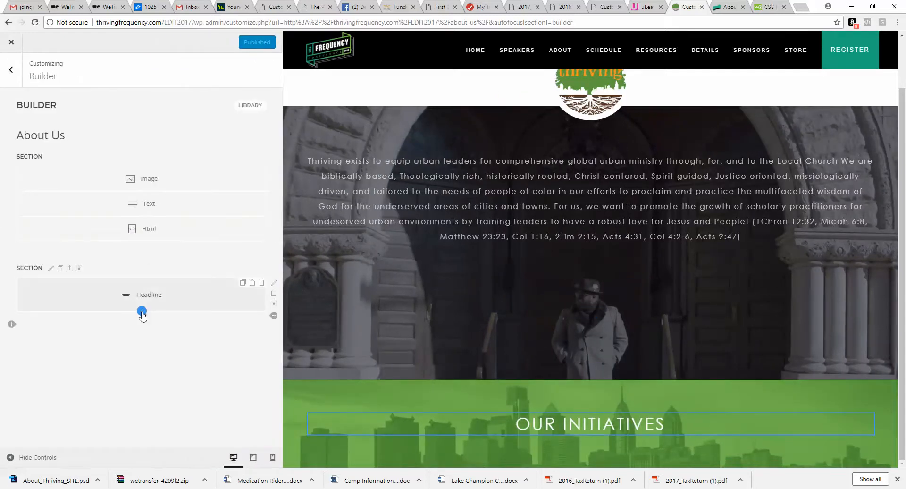
left_click(142, 312)
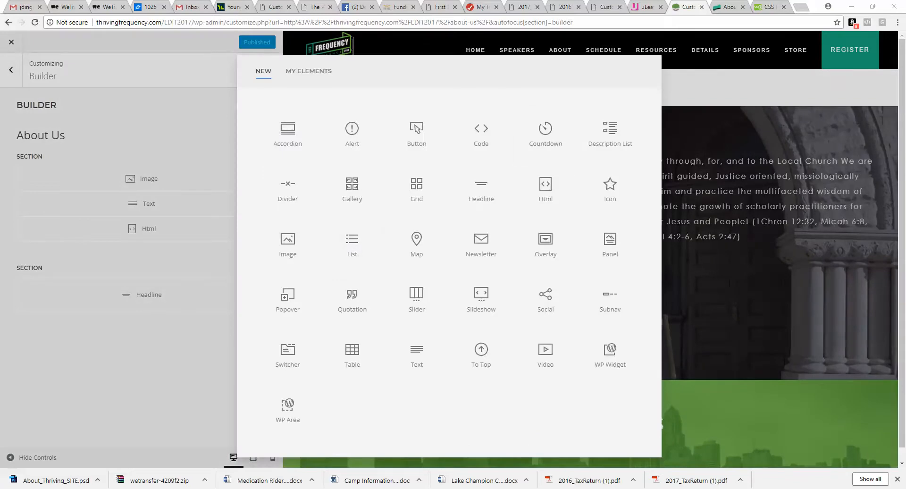
key("alt+Tab")
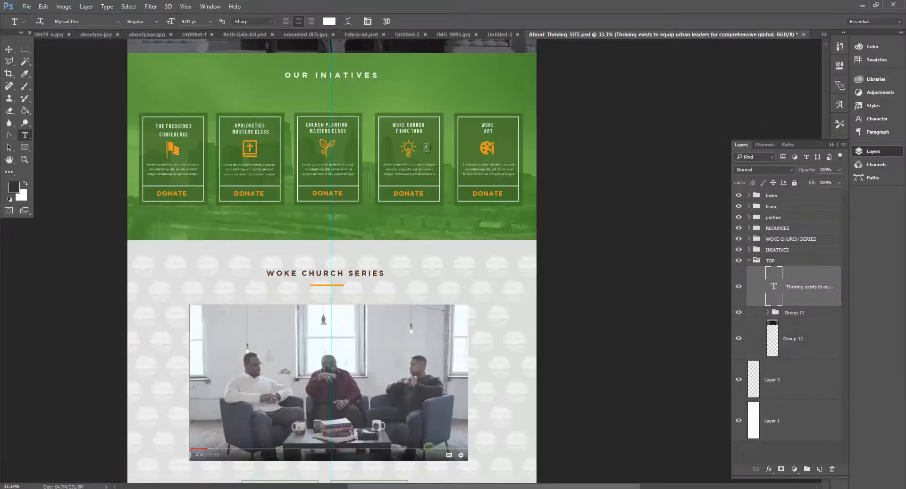
key("alt+Tab")
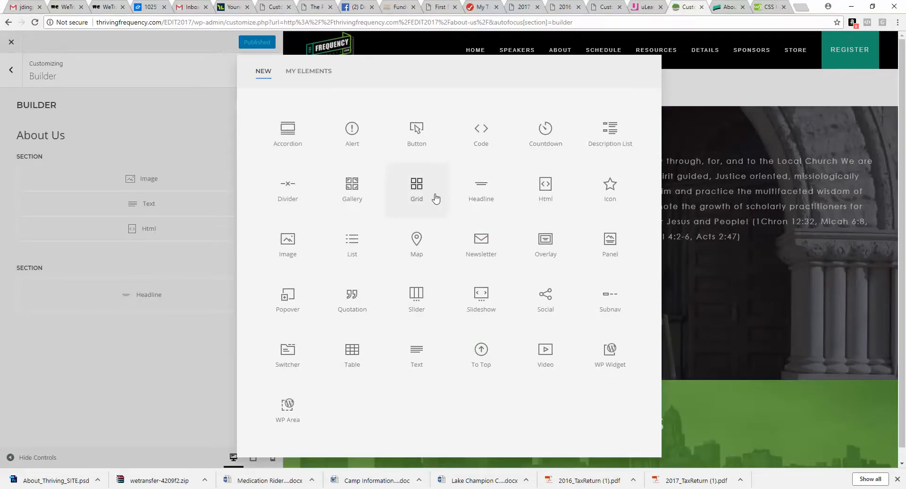
left_click(418, 188)
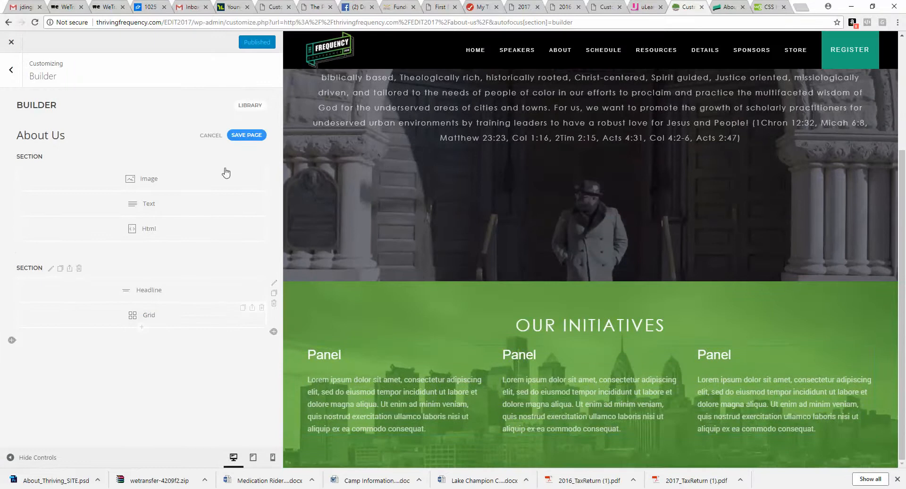
left_click(252, 135)
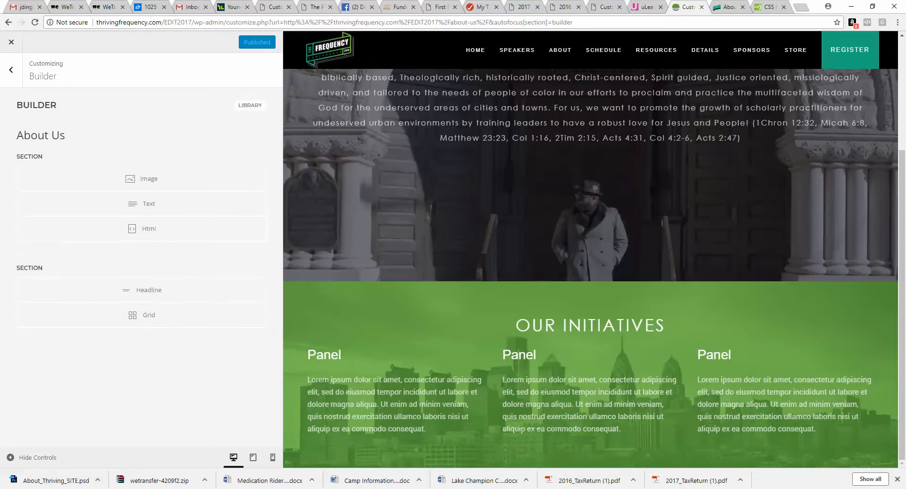
Step: Add a new section after the OUR INITIATIVES section and set its background image to mid.jpg
left_click(303, 452)
scroll(165, 274, "down", 5)
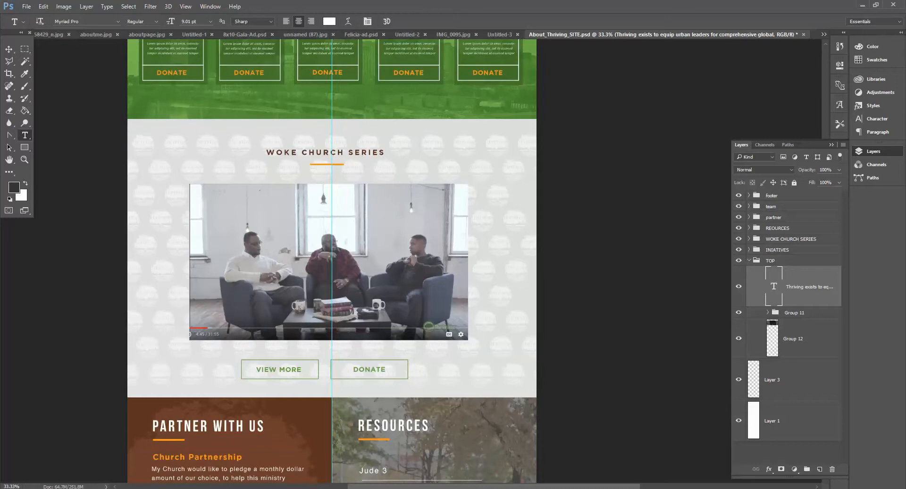
key("alt+Tab")
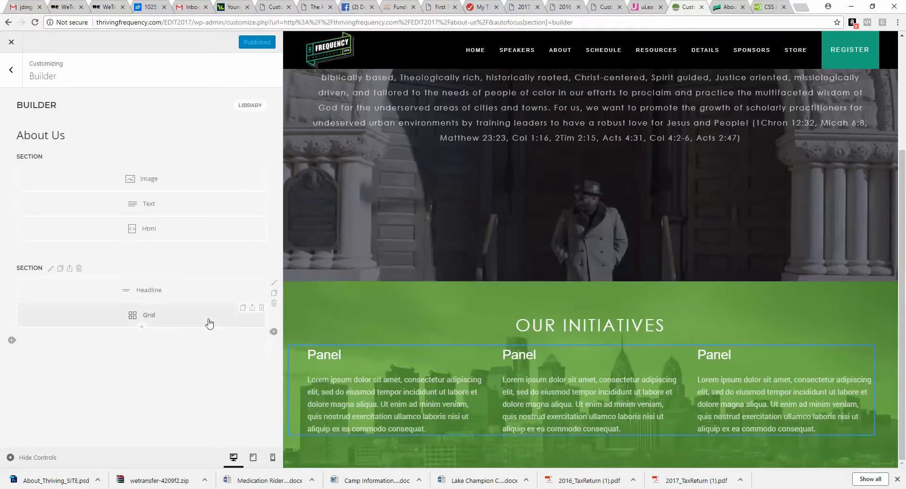
left_click(12, 345)
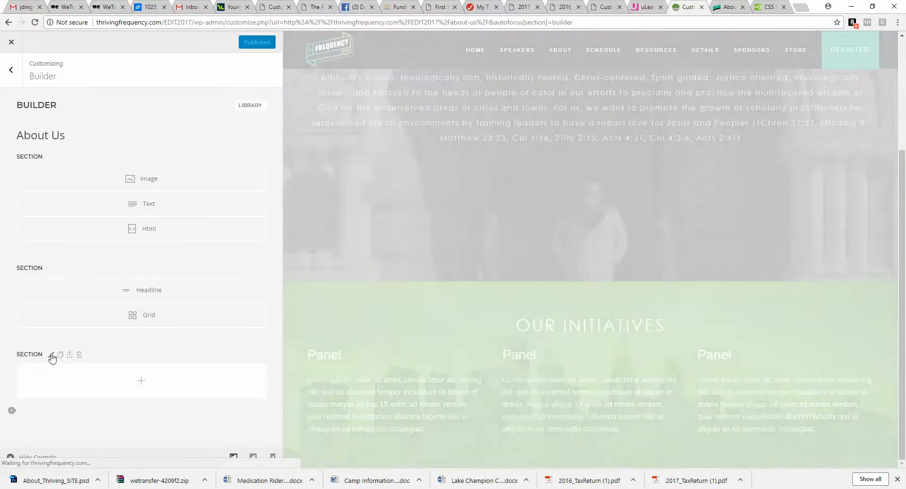
left_click(51, 355)
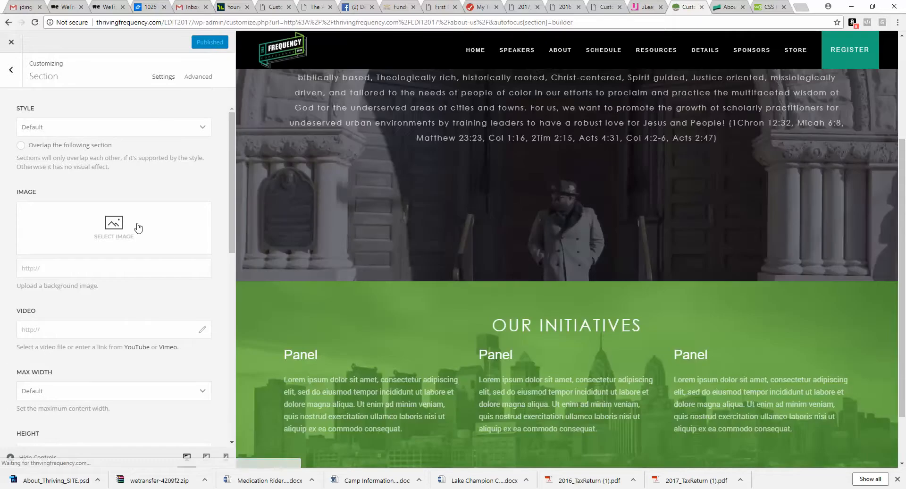
left_click(137, 227)
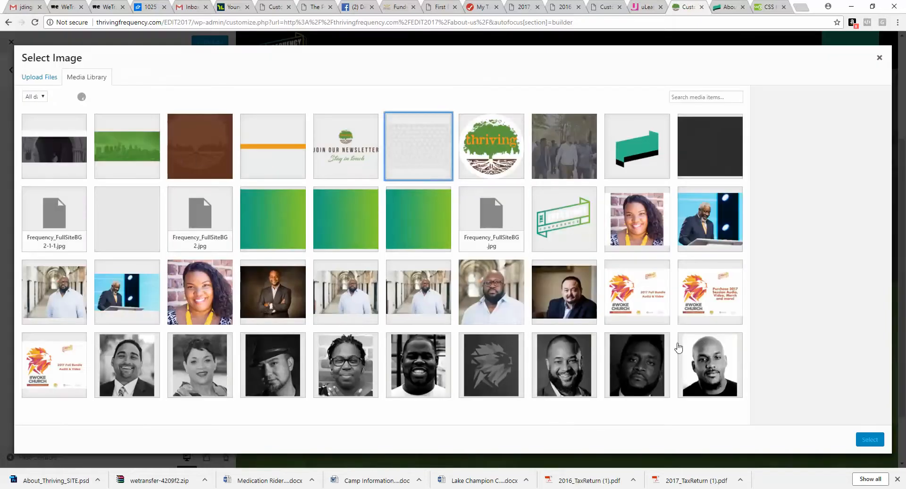
left_click(429, 158)
left_click(870, 439)
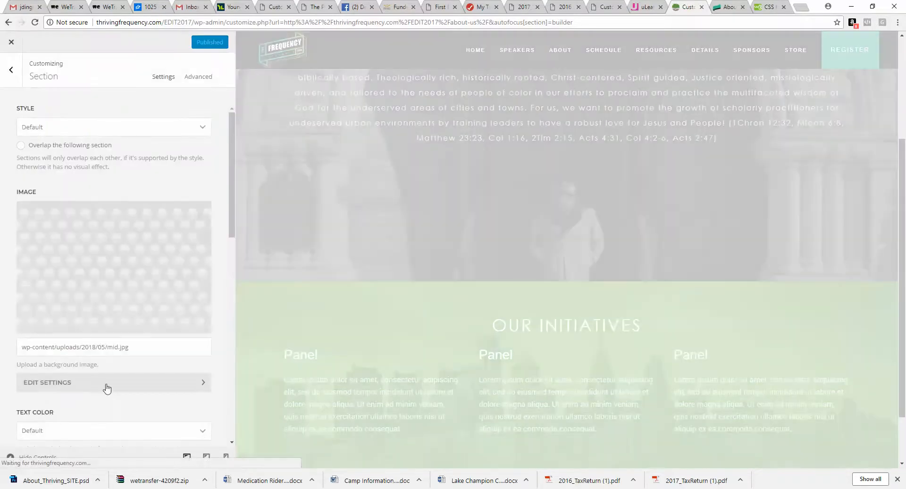
Step: Set the new section's background image size to Cover and return to the Builder
left_click(107, 382)
left_click(113, 203)
left_click(111, 222)
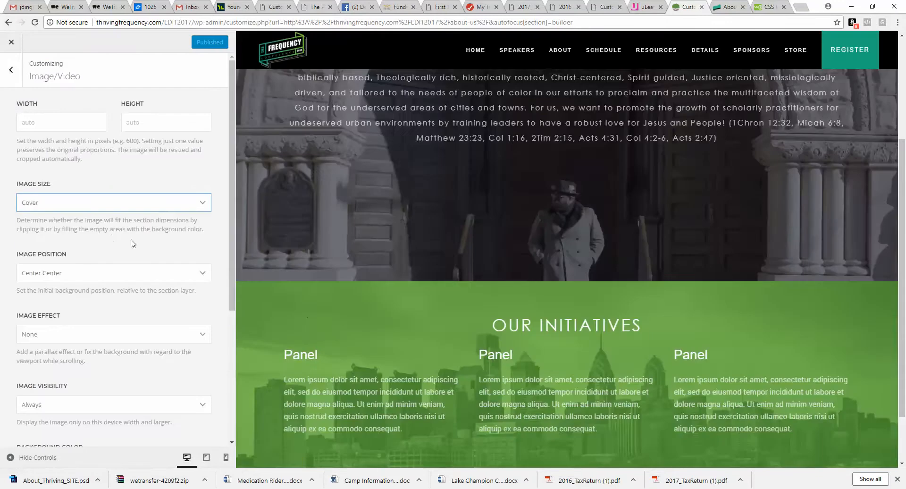
scroll(336, 329, "down", 2)
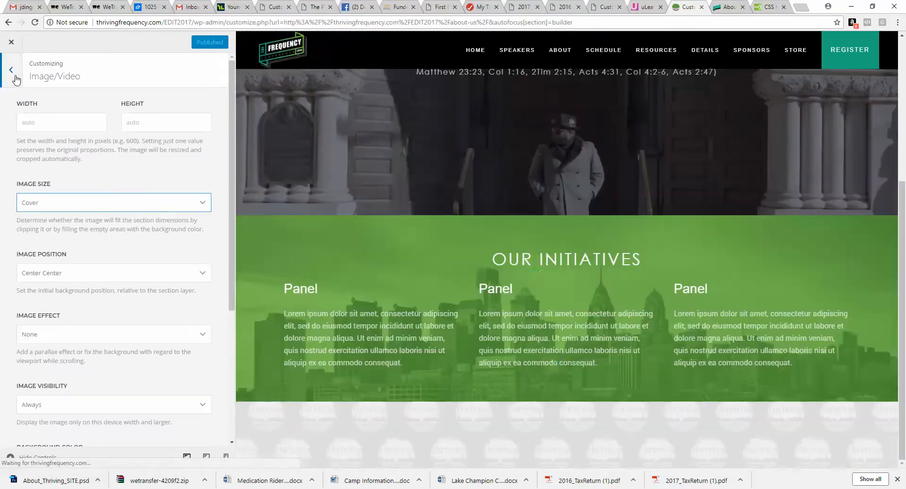
left_click(11, 71)
left_click(11, 72)
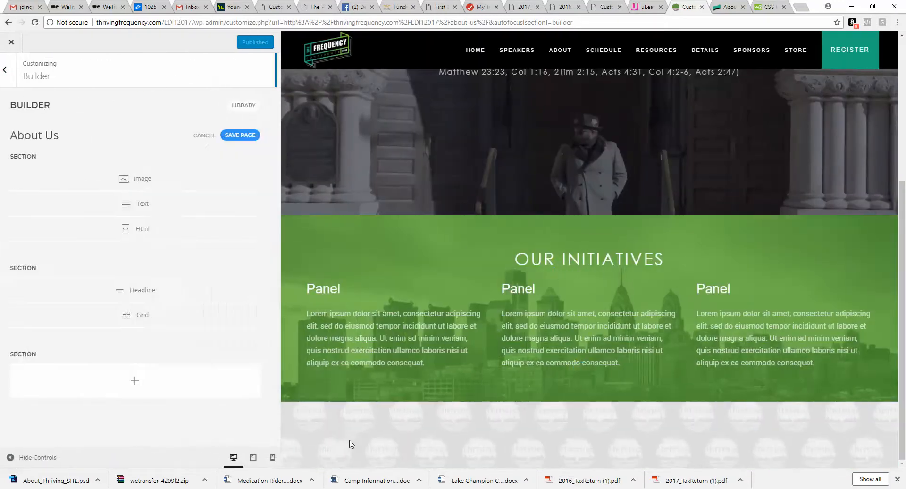
Step: Add a Headline element to the new section with the text WOKE CHURCH SERIES
left_click(320, 433)
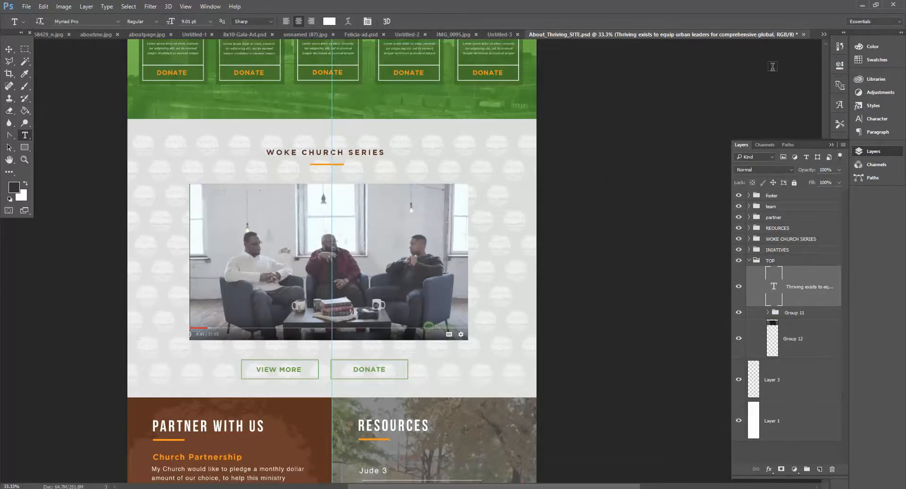
left_click(862, 6)
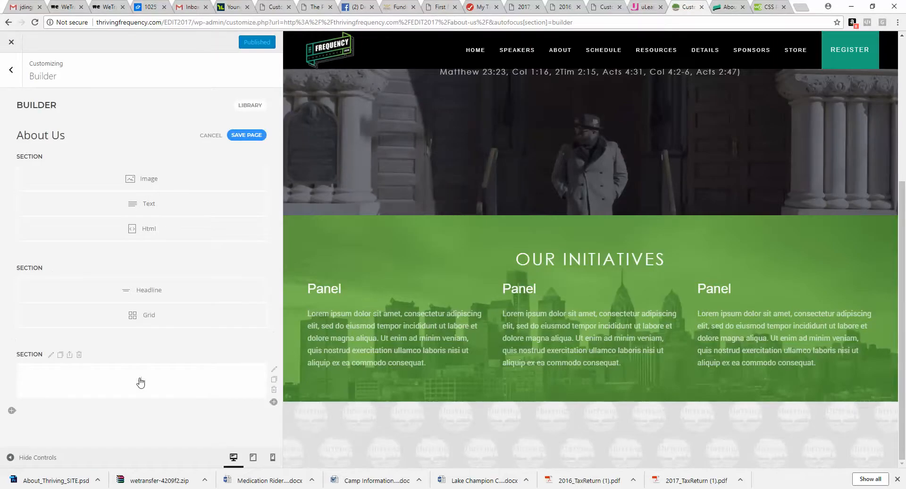
left_click(141, 380)
left_click(481, 180)
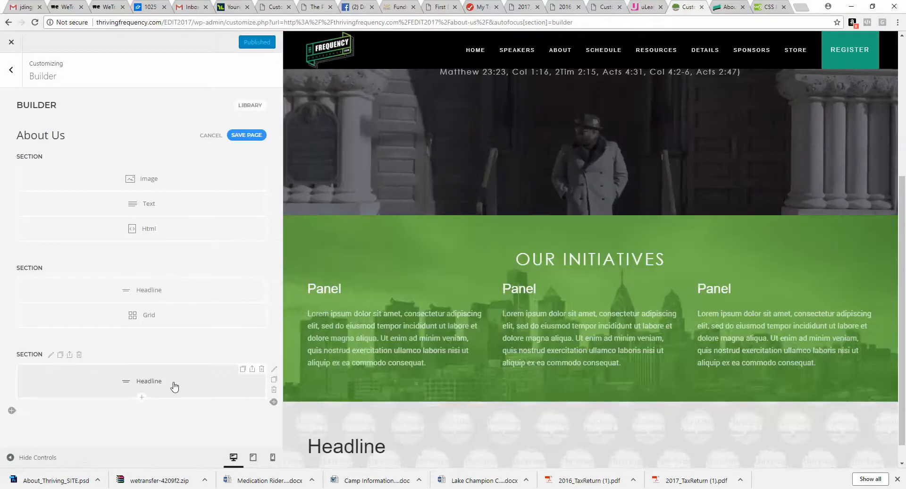
left_click(174, 383)
type("WOKE")
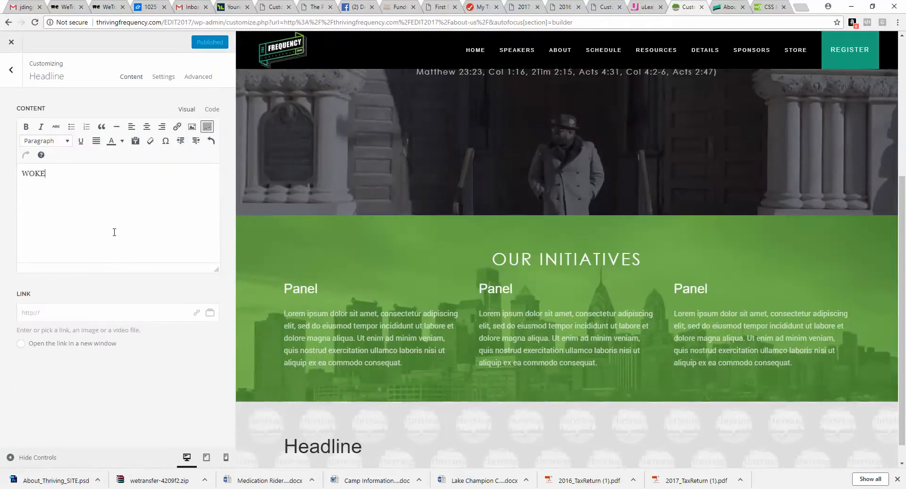
type(" CHURCH SERIES")
Step: Center the WOKE CHURCH SERIES headline's text alignment and return to the Builder
left_click(164, 77)
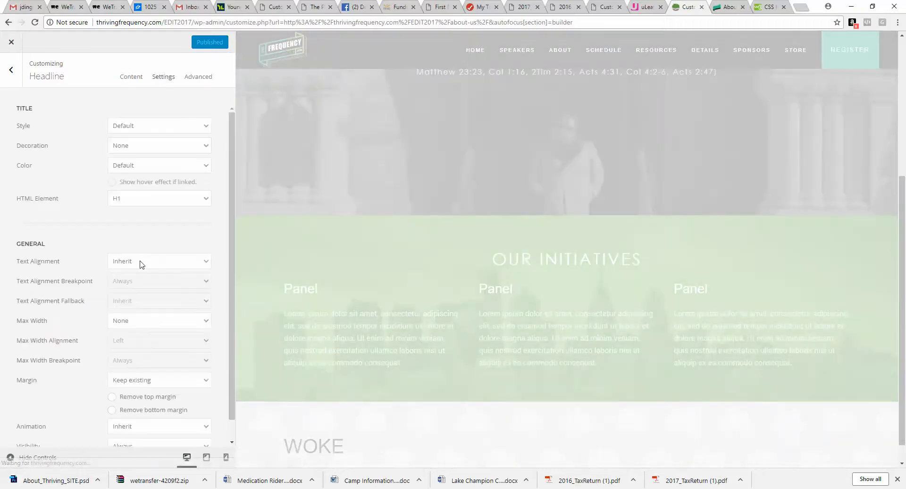
left_click(141, 263)
left_click(124, 307)
left_click(11, 70)
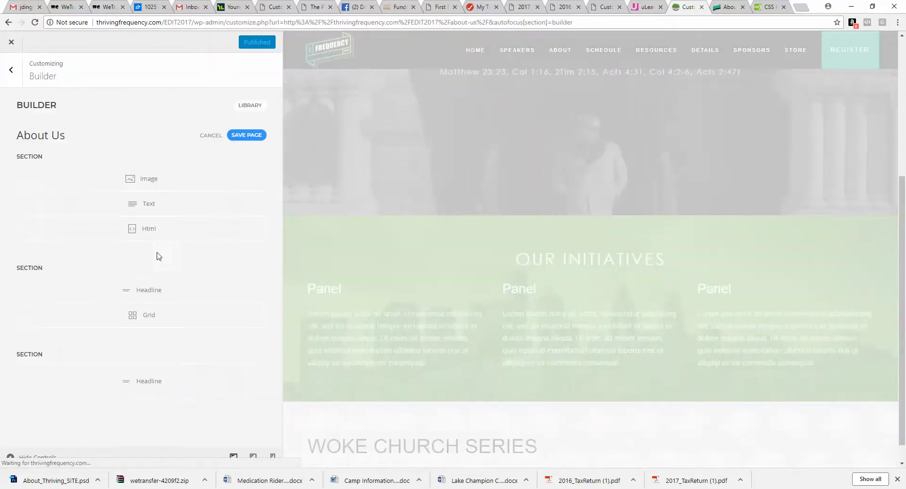
Step: Add an Image element below the headline using orangediv.png with a height of 50%
left_click(142, 396)
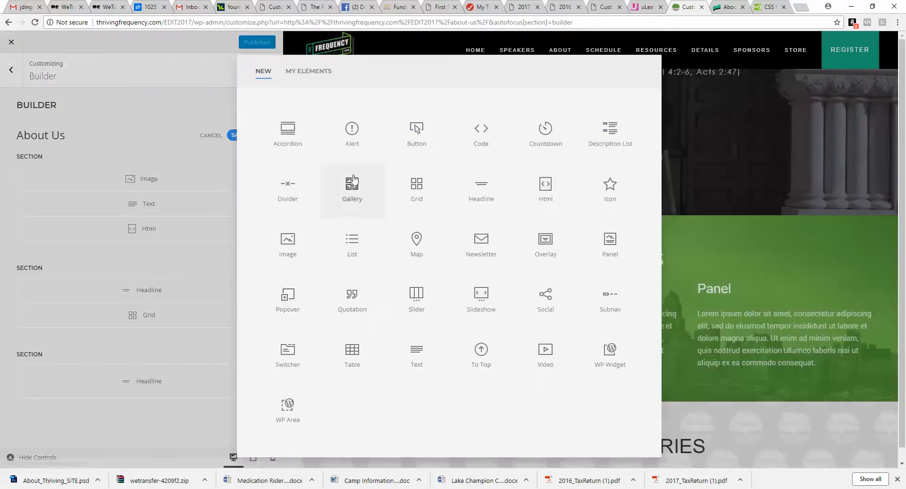
left_click(287, 240)
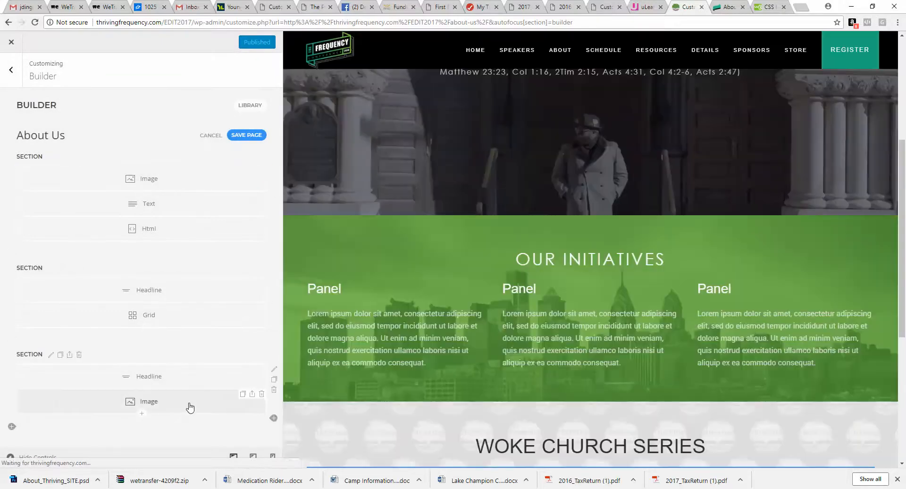
left_click(189, 403)
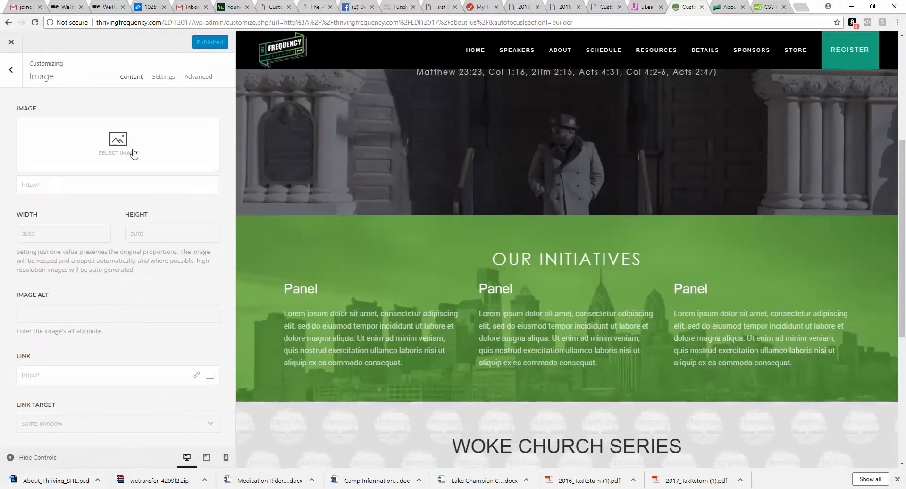
left_click(134, 153)
left_click(269, 150)
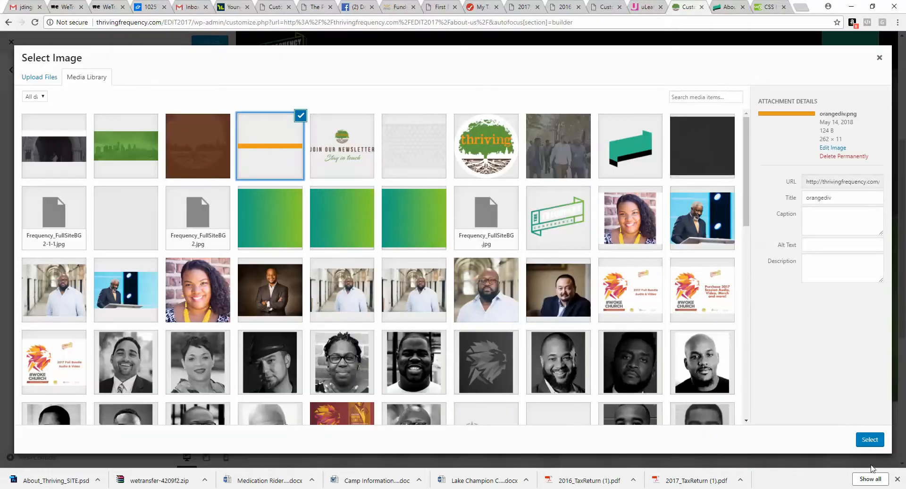
left_click(870, 439)
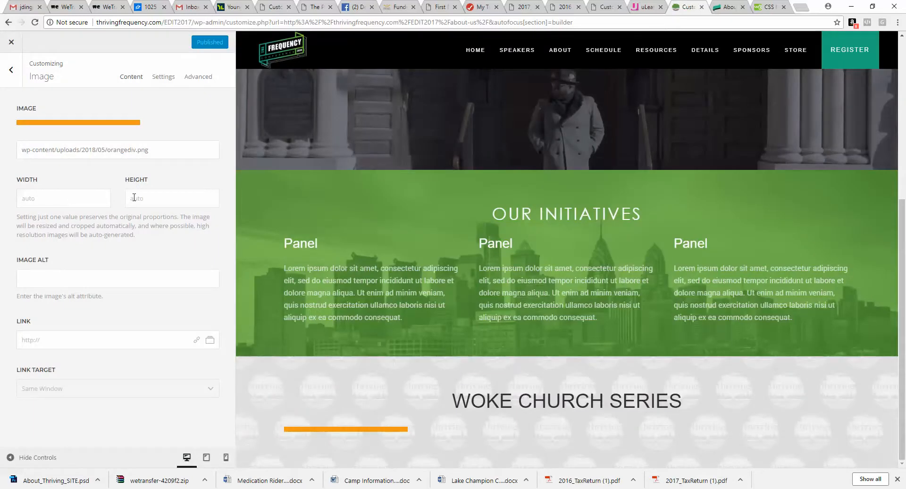
left_click(134, 197)
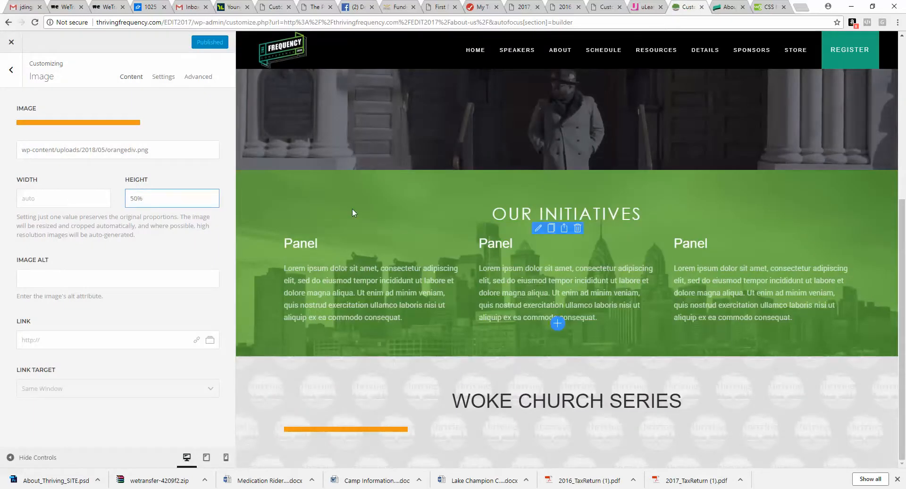
Step: Set the divider image's text alignment to Center and return to the Builder
left_click(164, 76)
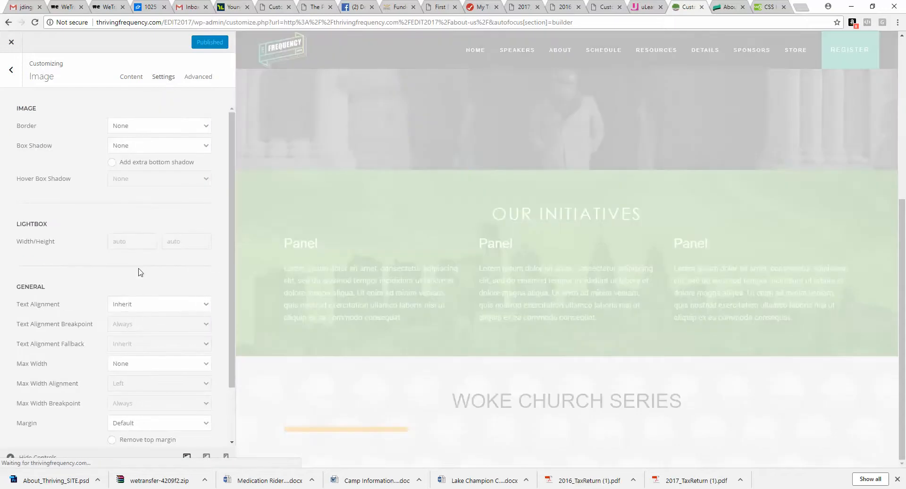
left_click(143, 304)
left_click(138, 347)
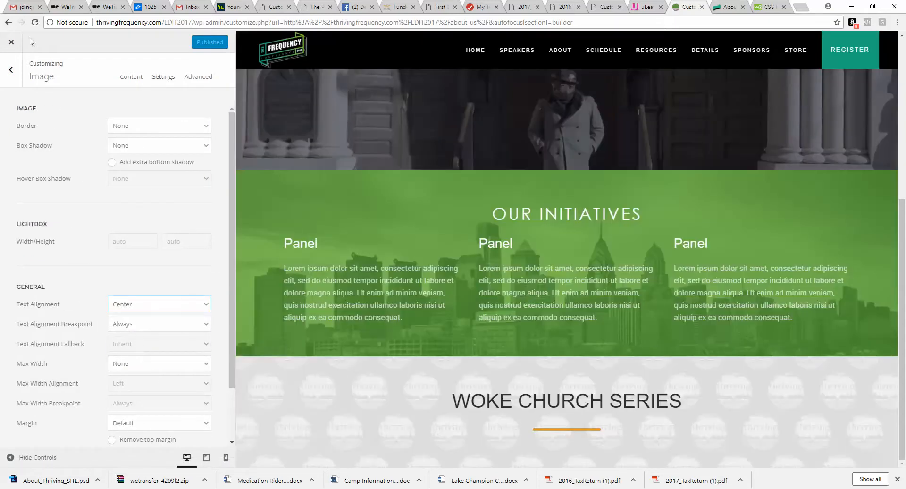
left_click(11, 69)
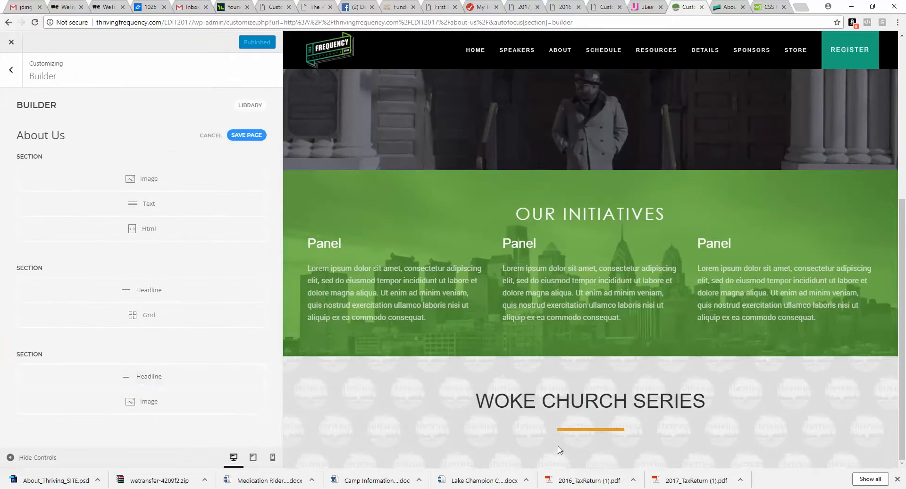
Step: Add a Video element below the divider and set its text alignment to Center
left_click(142, 414)
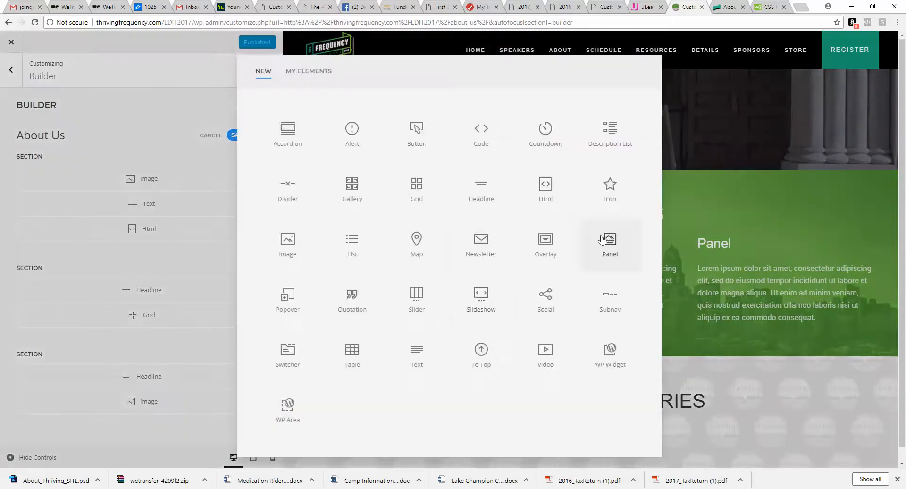
left_click(544, 349)
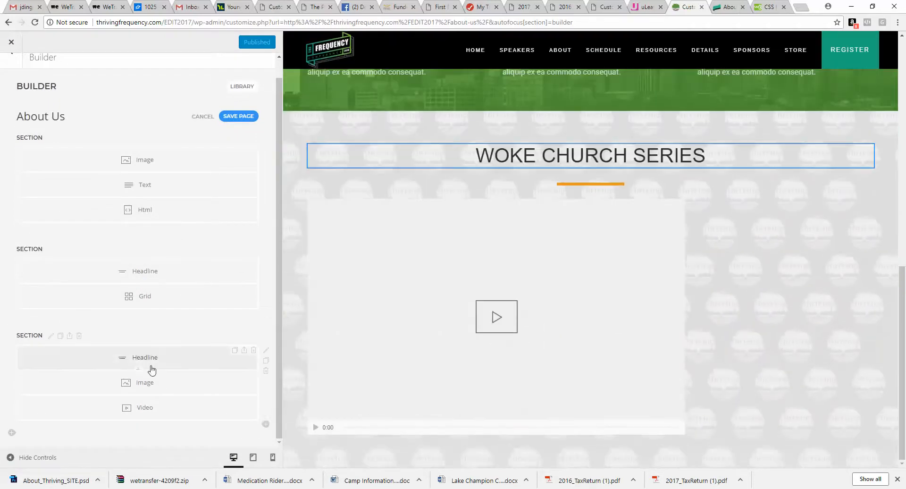
left_click(160, 407)
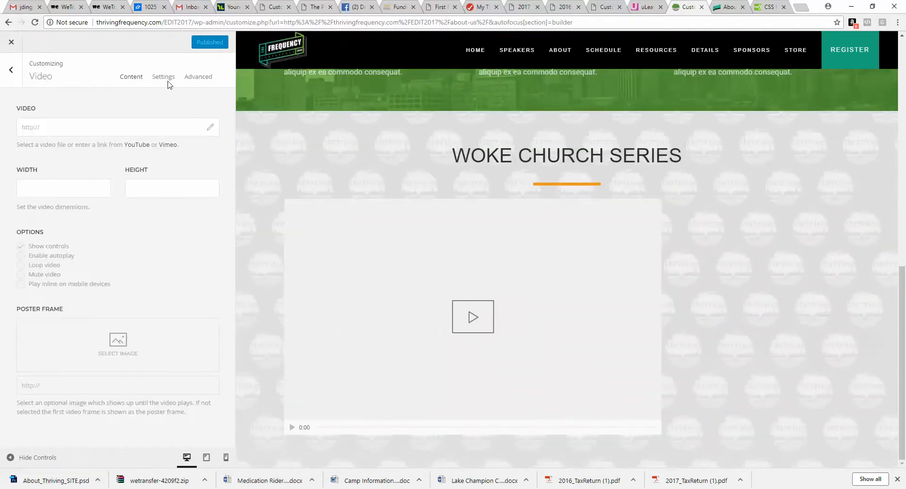
left_click(165, 77)
left_click(163, 202)
left_click(157, 245)
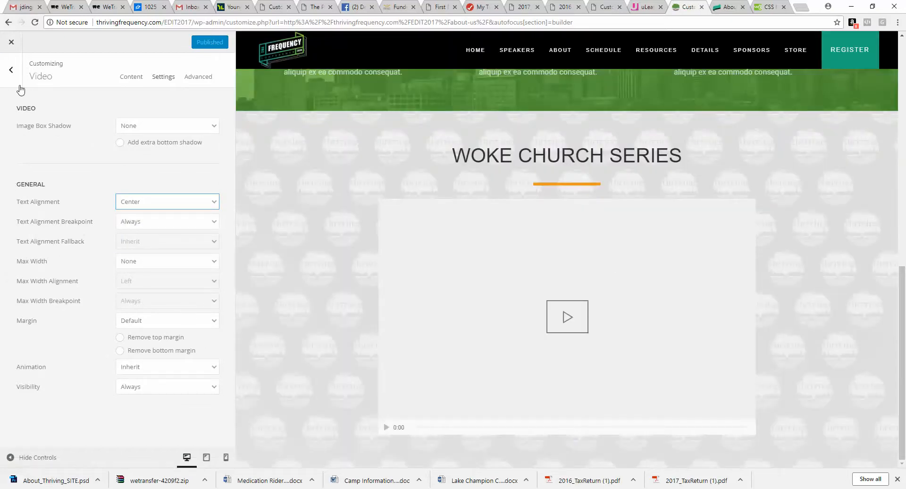
left_click(18, 84)
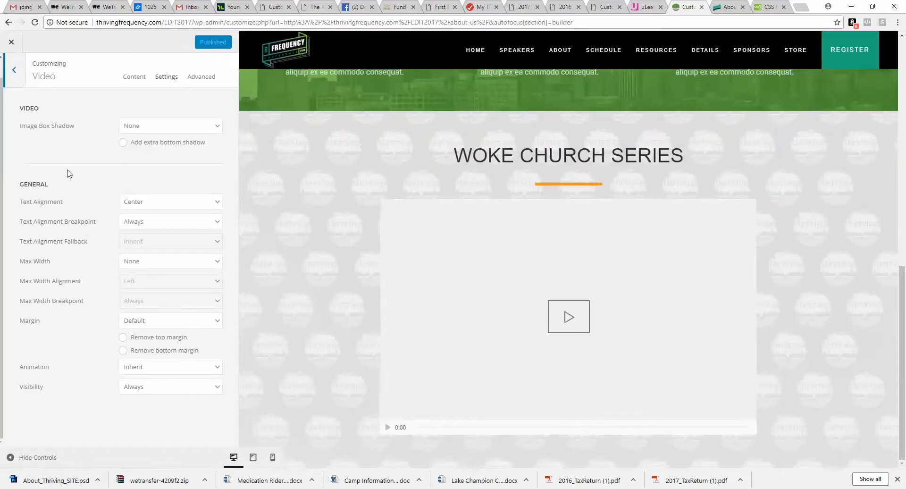
Step: Add a Button element below the video and create a first button item in it
left_click(137, 420)
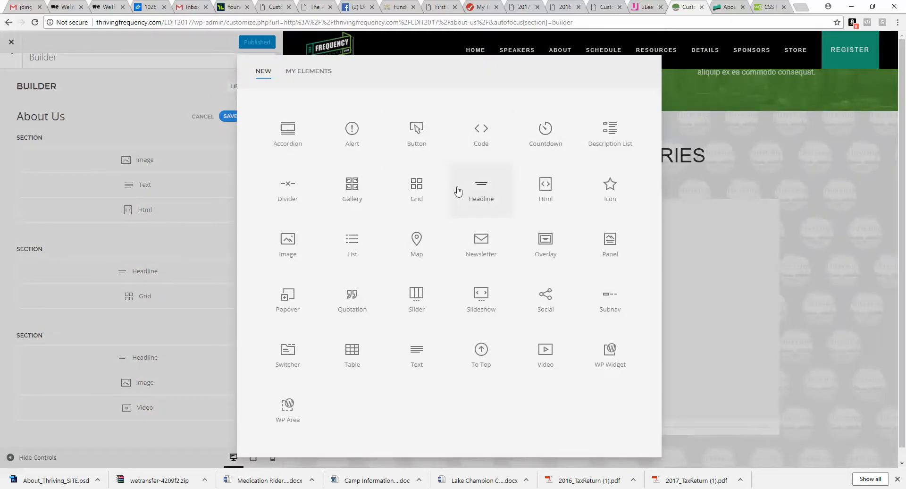
left_click(422, 137)
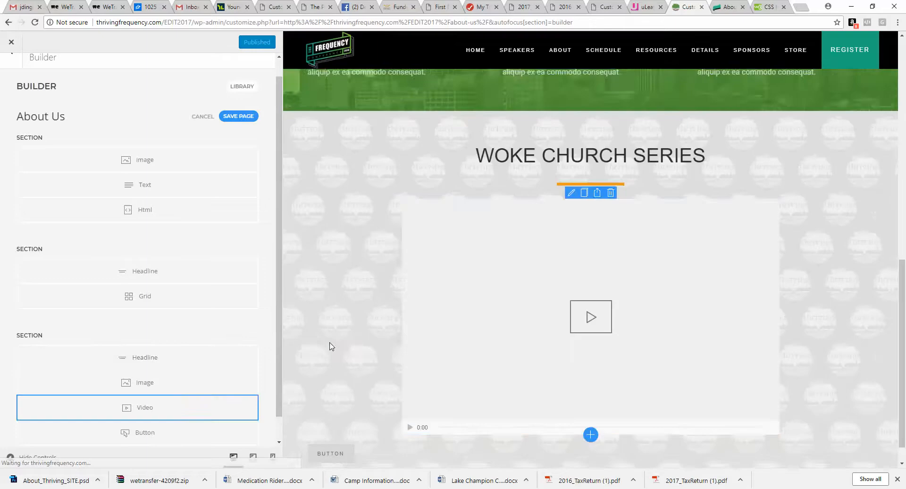
left_click(142, 431)
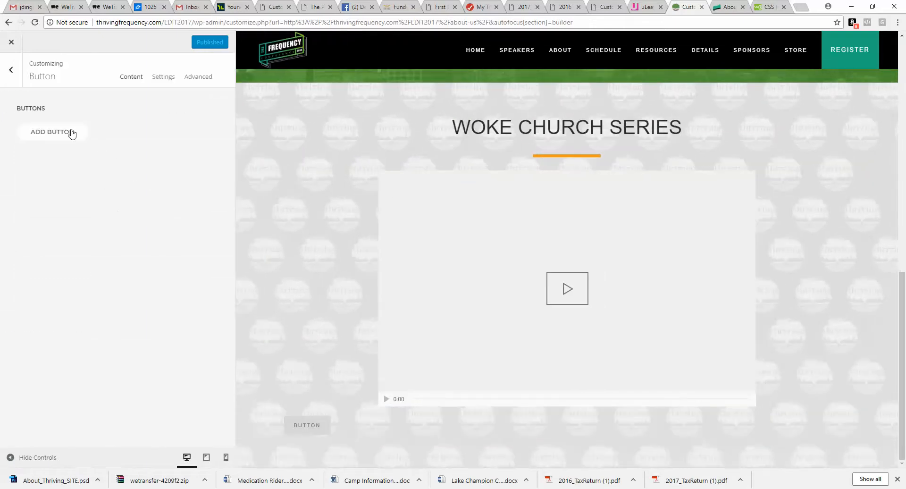
left_click(70, 133)
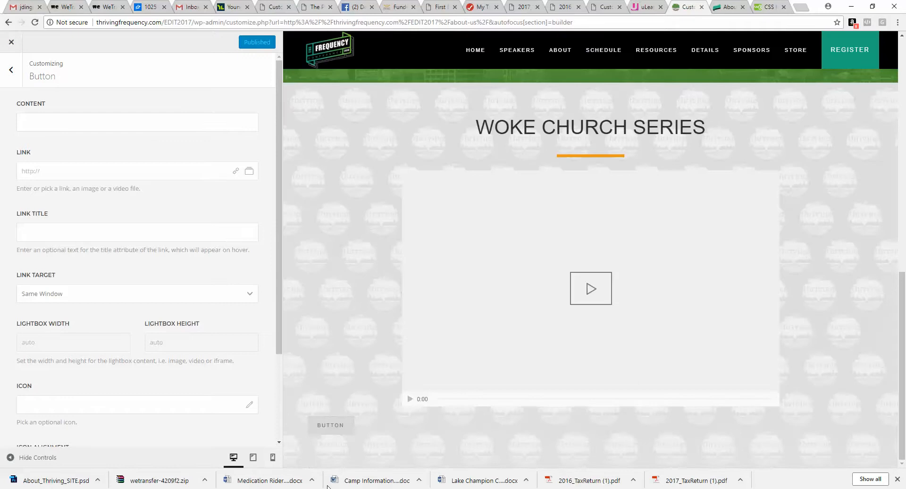
Step: Set the first button's content to VIEW MORE, matching the mockup
left_click(406, 488)
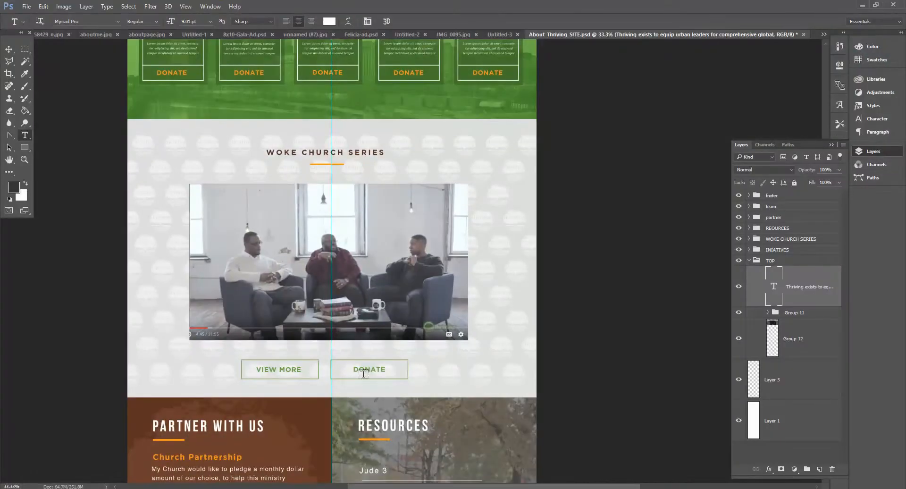
key("alt+Tab")
left_click(78, 121)
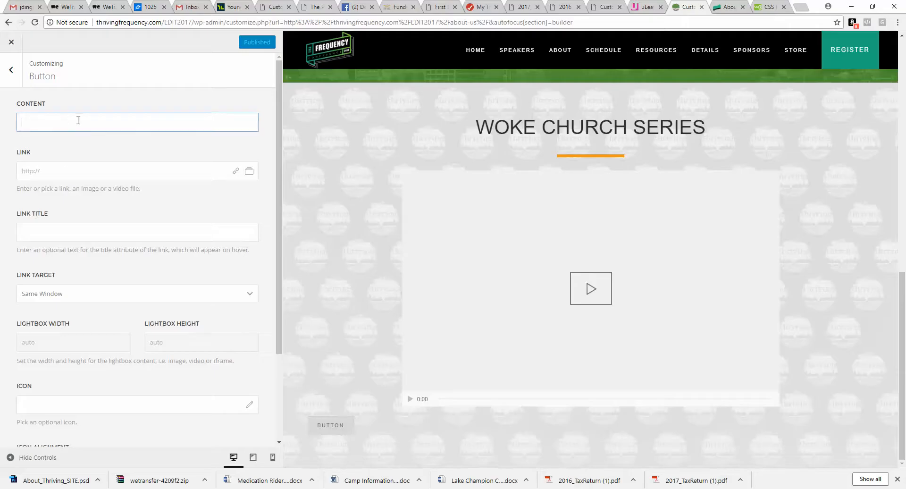
type("VIEW MOR")
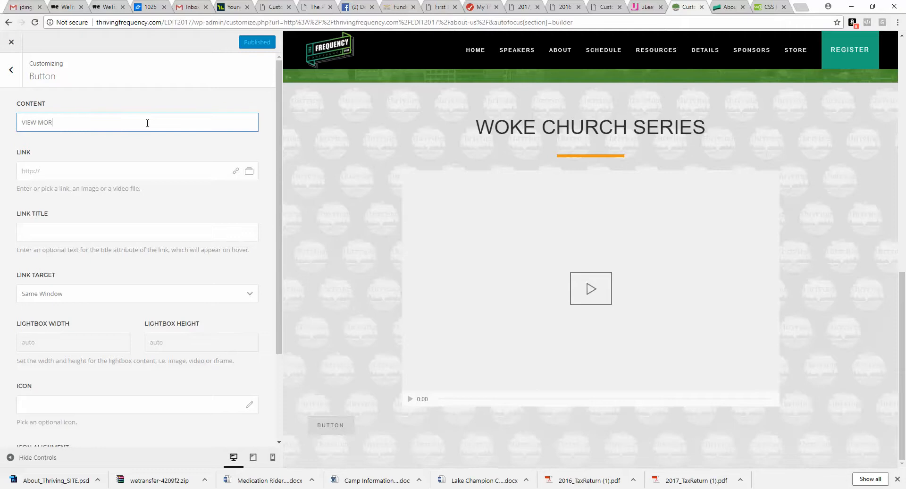
type("E")
Step: Set the VIEW MORE button's link to # and its link target to New Window
left_click(115, 168)
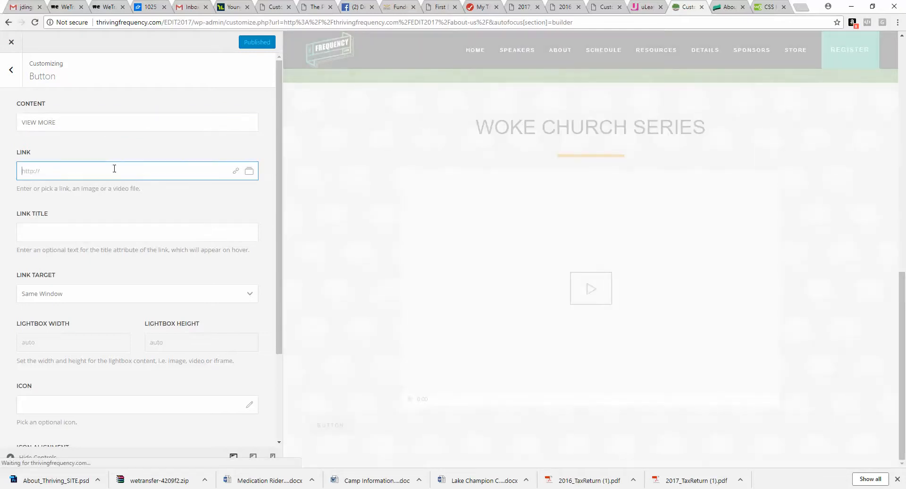
type("#")
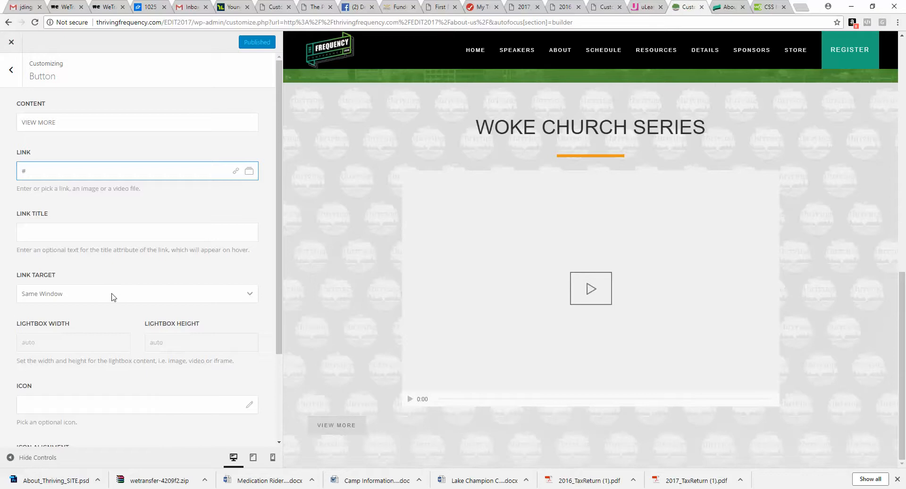
left_click(113, 297)
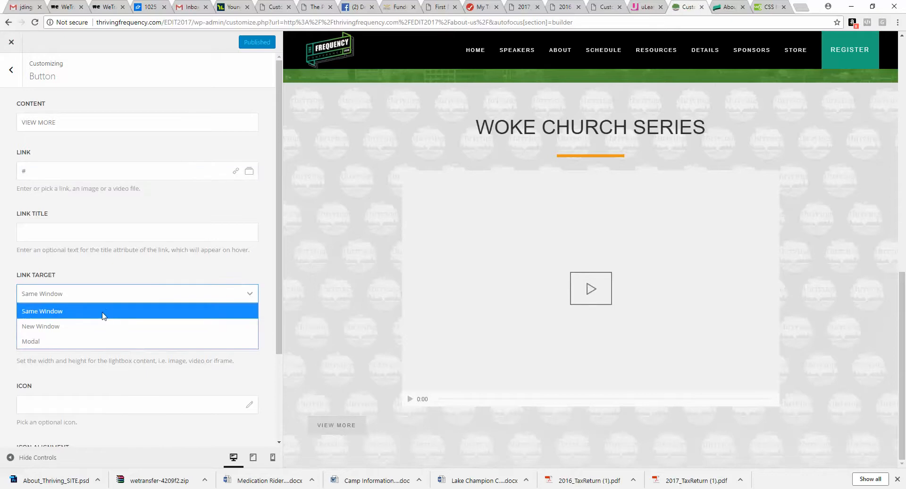
left_click(100, 326)
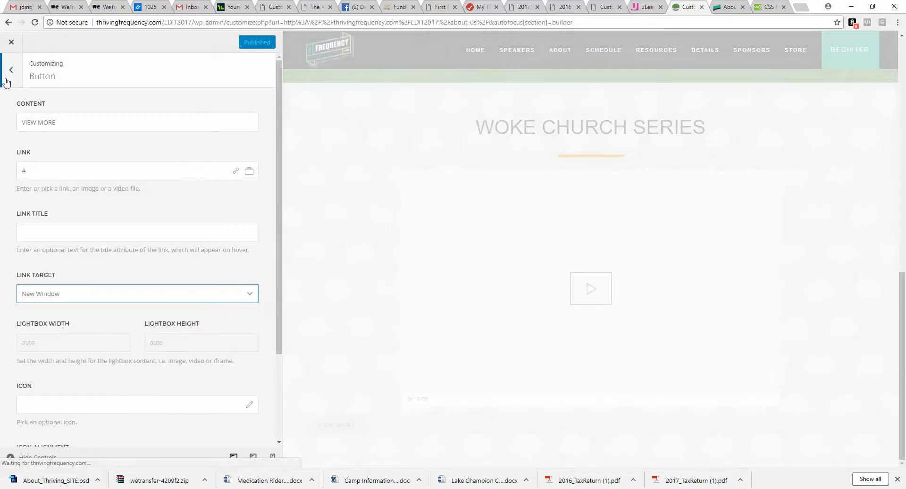
Step: Add a second button item labelled DONATE, linking to # and opening in a New Window
left_click(10, 69)
left_click(71, 158)
left_click(94, 121)
type("DONATE")
left_click(85, 171)
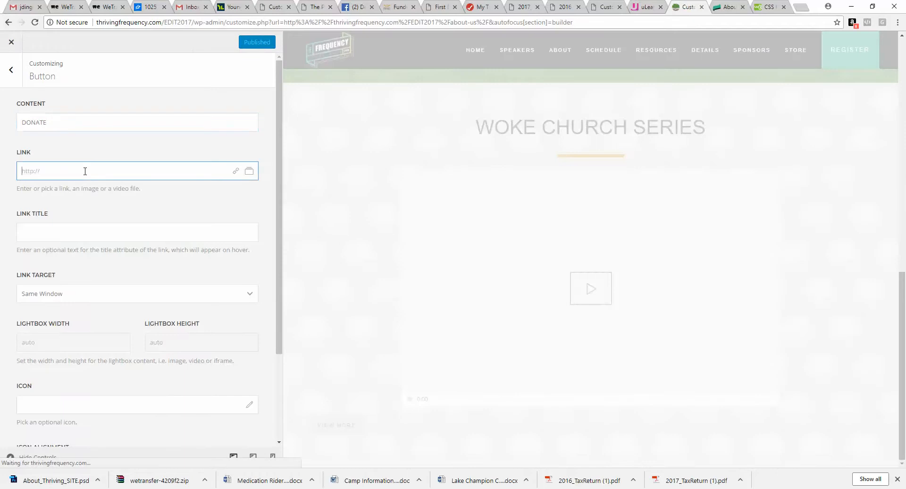
type("#")
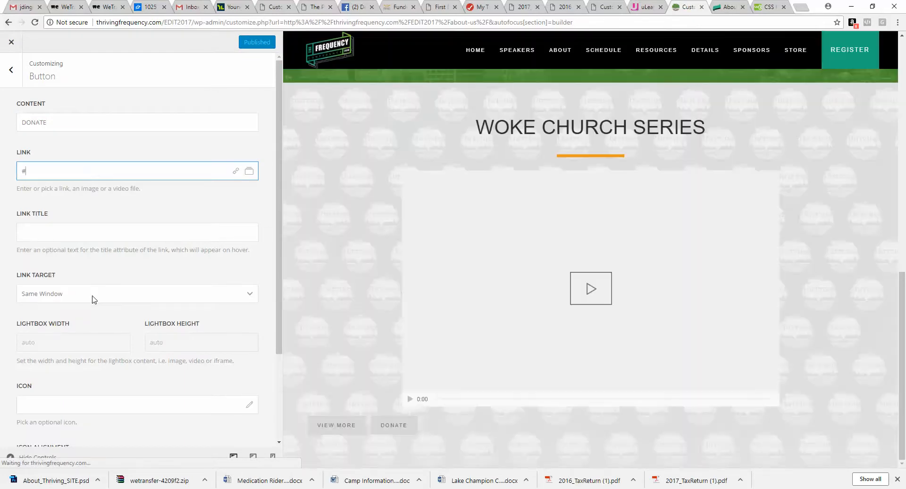
left_click(93, 294)
left_click(83, 326)
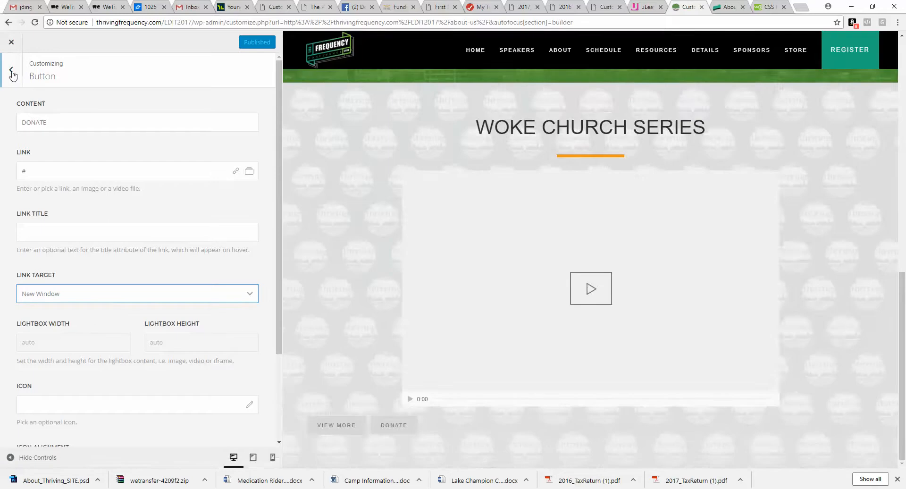
Step: Set the Button element's text alignment to Center
left_click(11, 71)
left_click(161, 81)
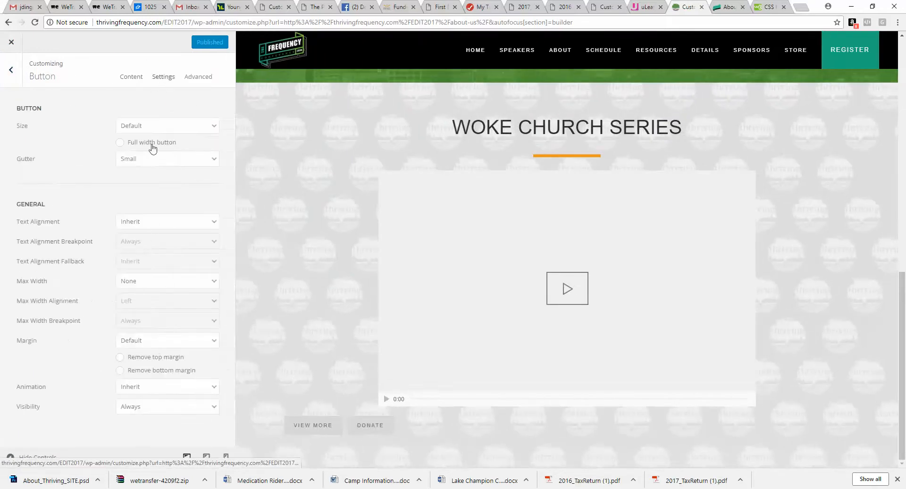
left_click(151, 224)
left_click(148, 268)
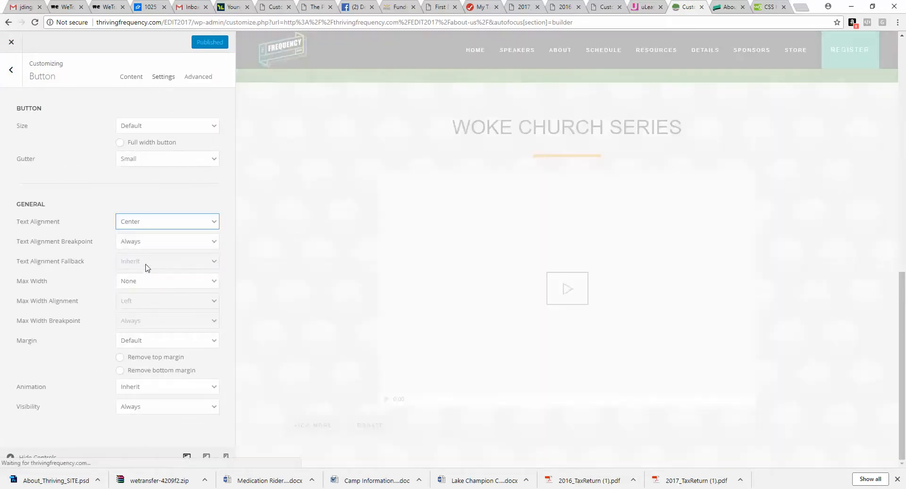
Step: Inspect the BECOME A SPONSOR button on the live home page to check which button classes it uses
left_click(723, 6)
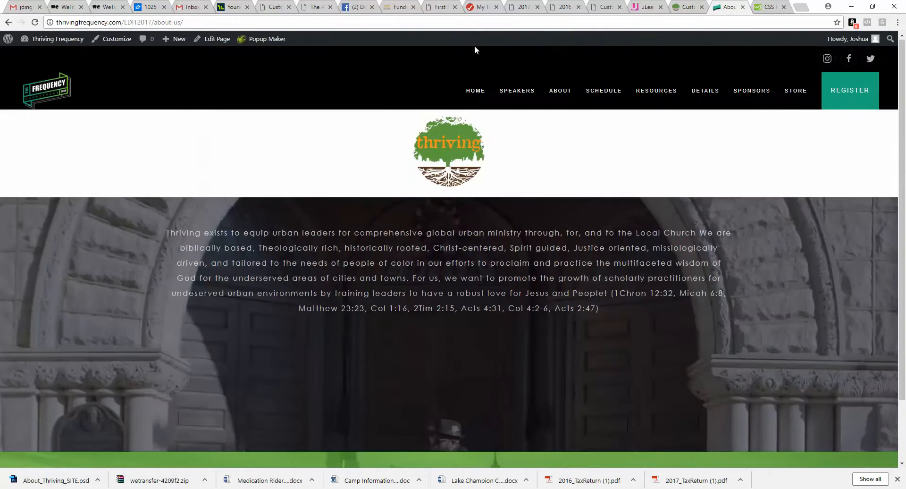
left_click(475, 90)
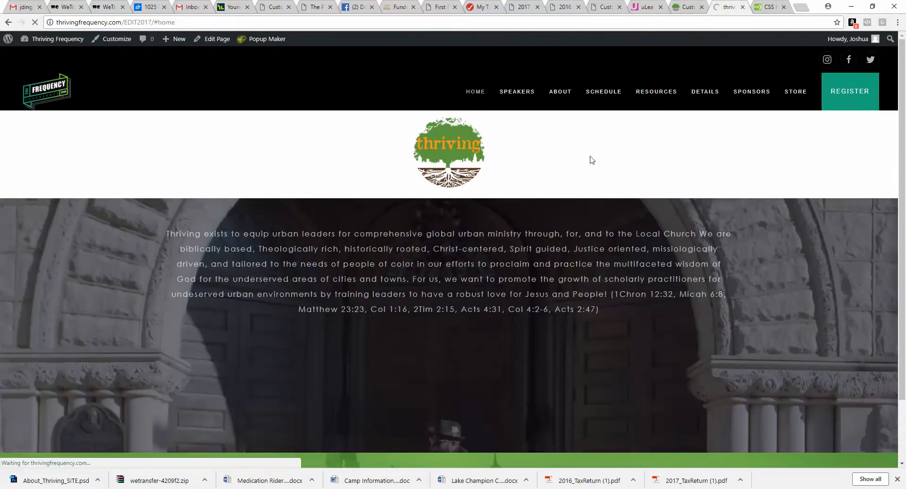
scroll(596, 217, "down", 15)
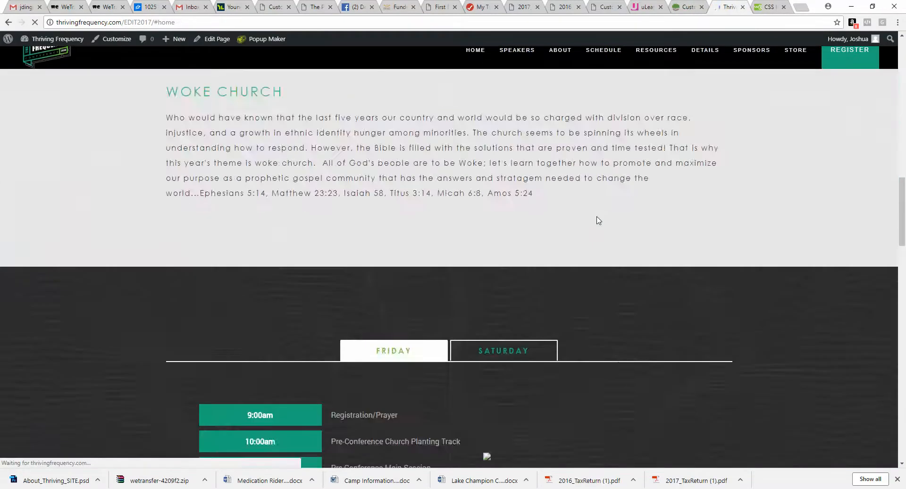
scroll(598, 216, "down", 20)
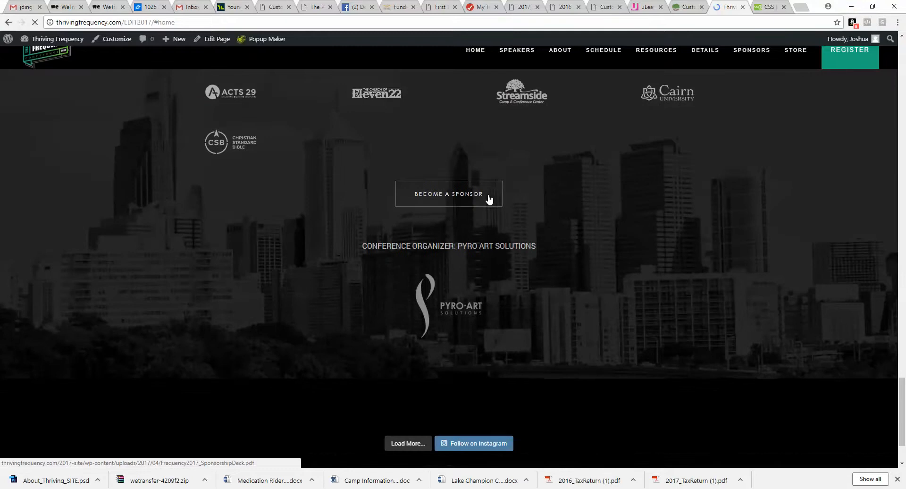
right_click(489, 199)
left_click(503, 270)
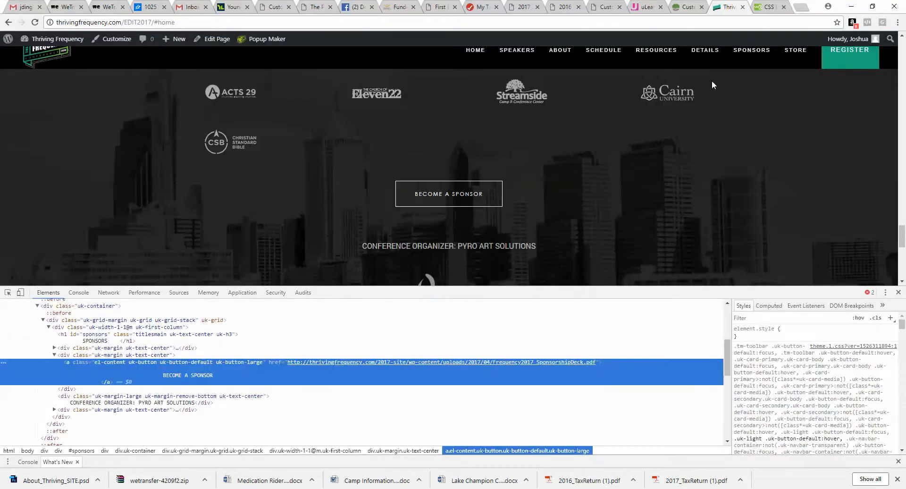
left_click(685, 7)
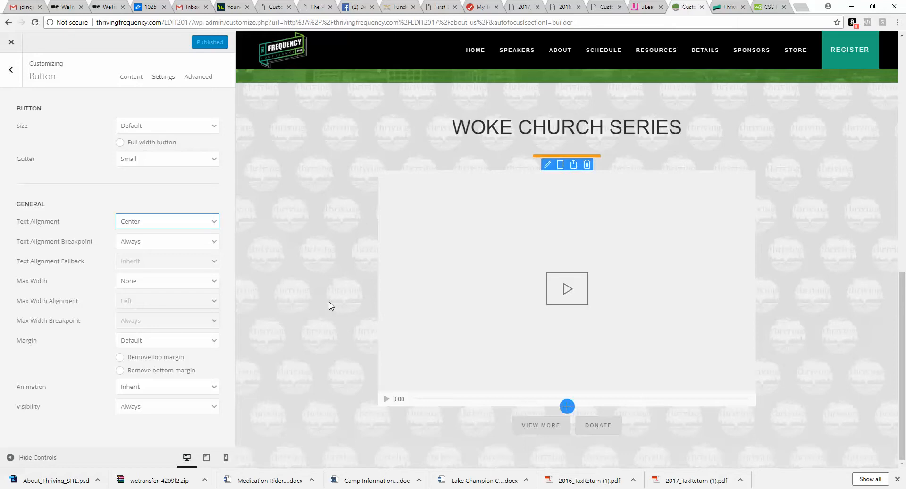
Step: Set the Button element's size to Large and the VIEW MORE button's style to Primary
left_click(143, 129)
left_click(141, 170)
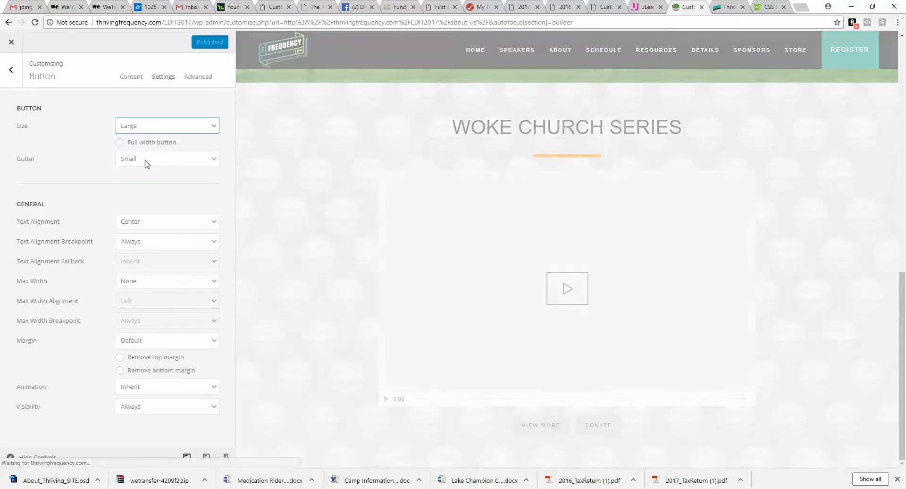
left_click(131, 77)
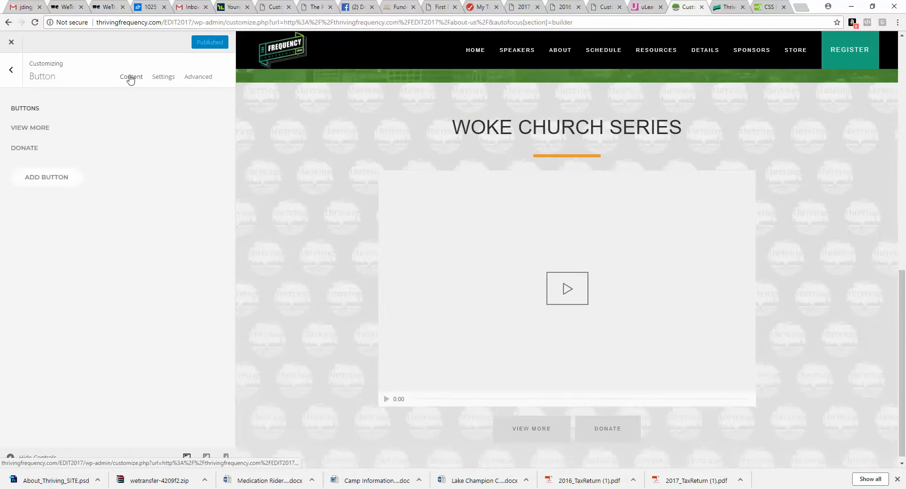
left_click(77, 127)
scroll(127, 345, "down", 3)
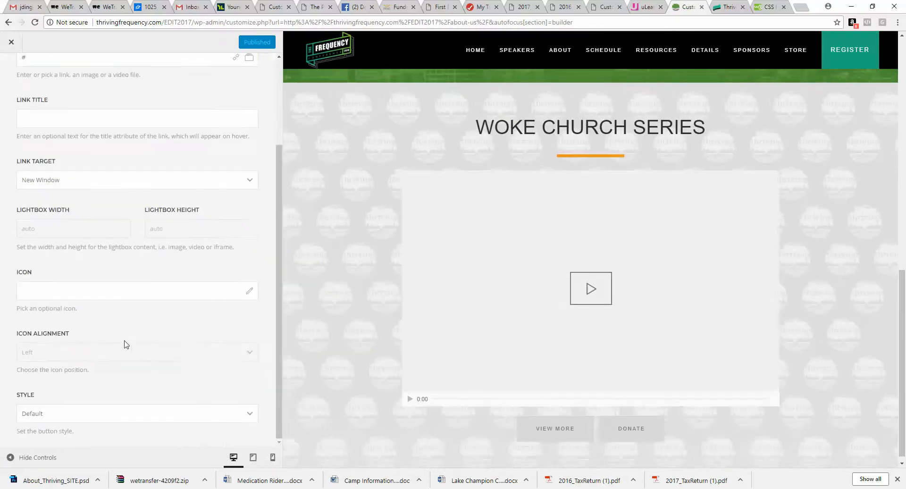
left_click(118, 415)
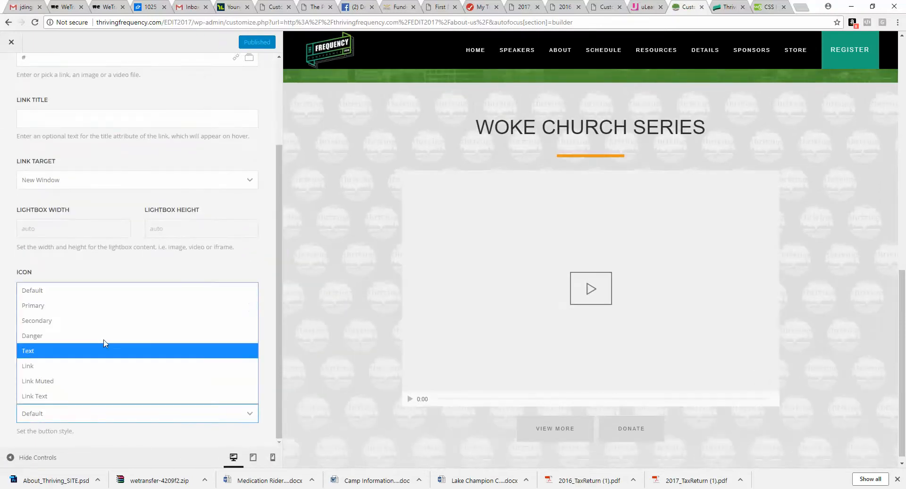
left_click(102, 311)
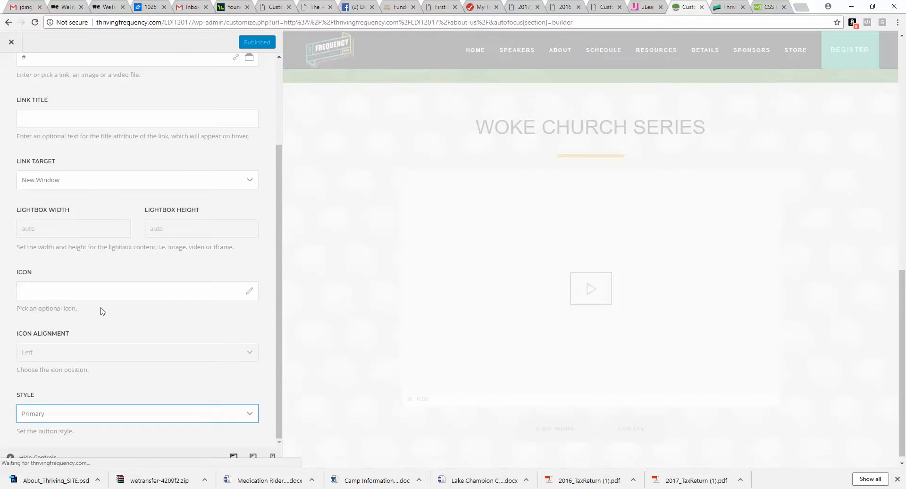
scroll(100, 238, "up", 3)
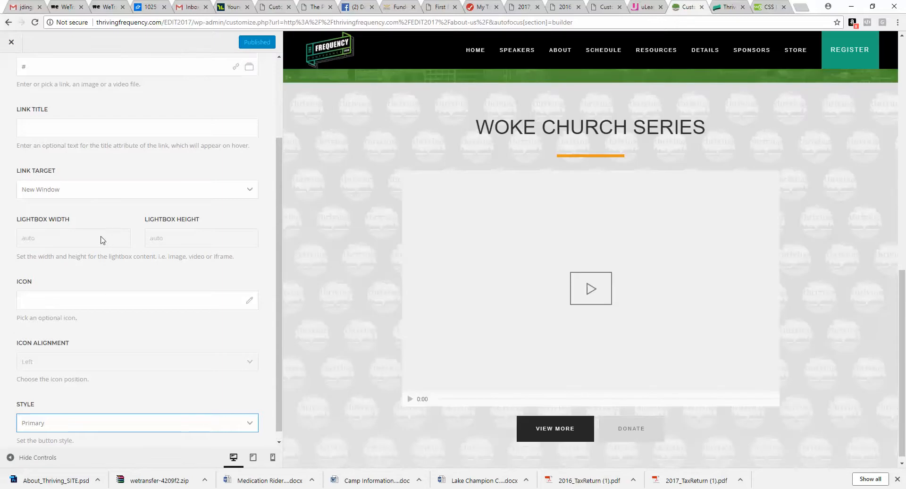
left_click(12, 71)
left_click(14, 73)
Step: Examine the Photoshop mockup's Partner With Us and Resources sections below the video
left_click(227, 118)
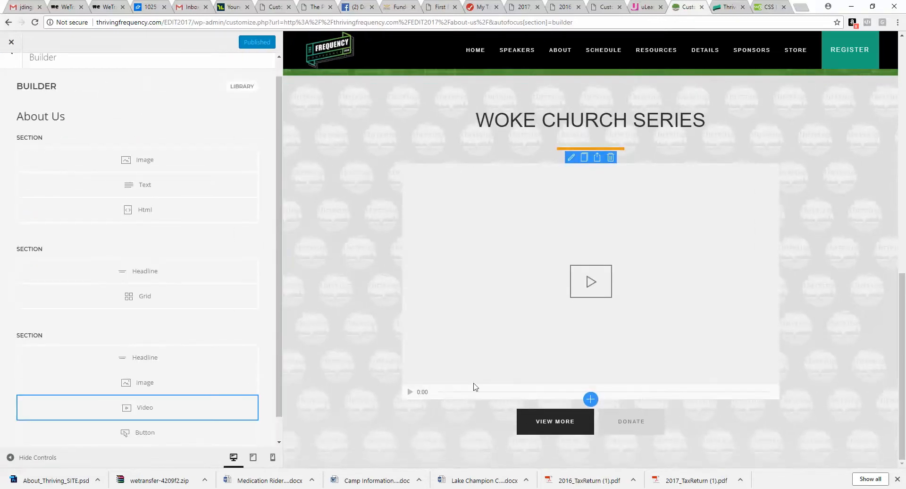
mouse_move(407, 486)
left_click(290, 453)
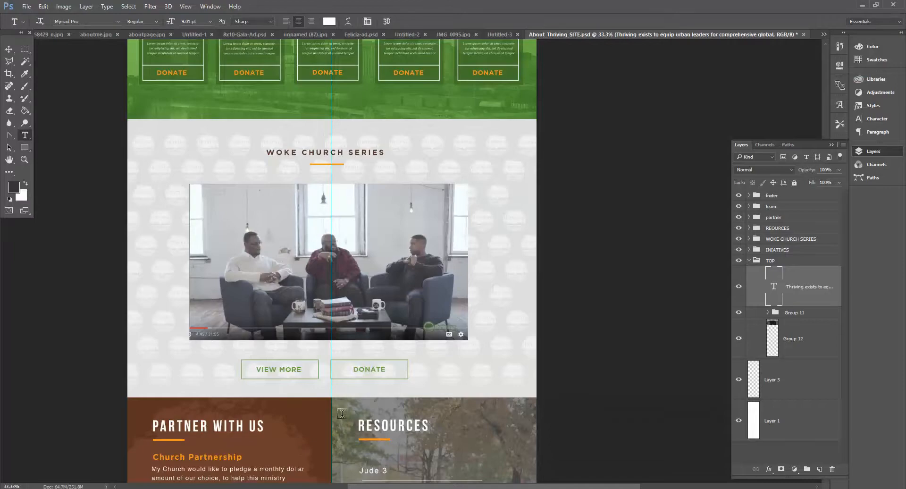
scroll(331, 284, "down", 5)
scroll(378, 373, "down", 2)
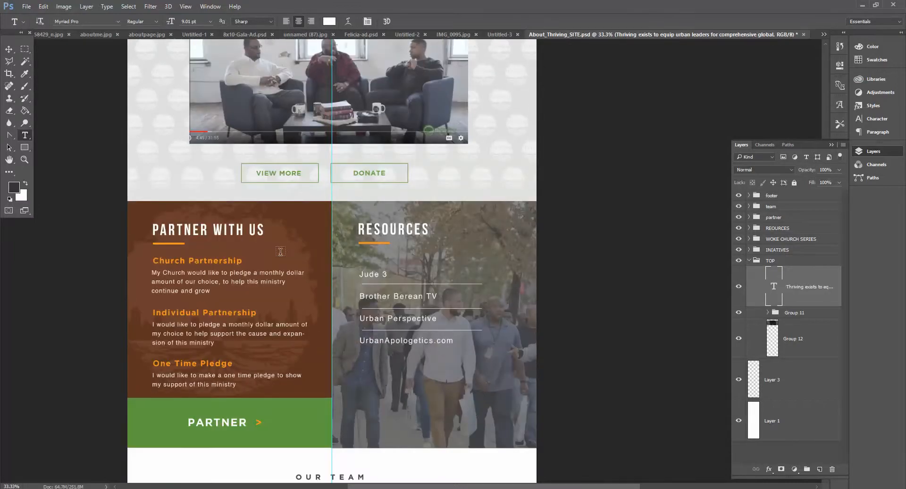
scroll(272, 257, "down", 2)
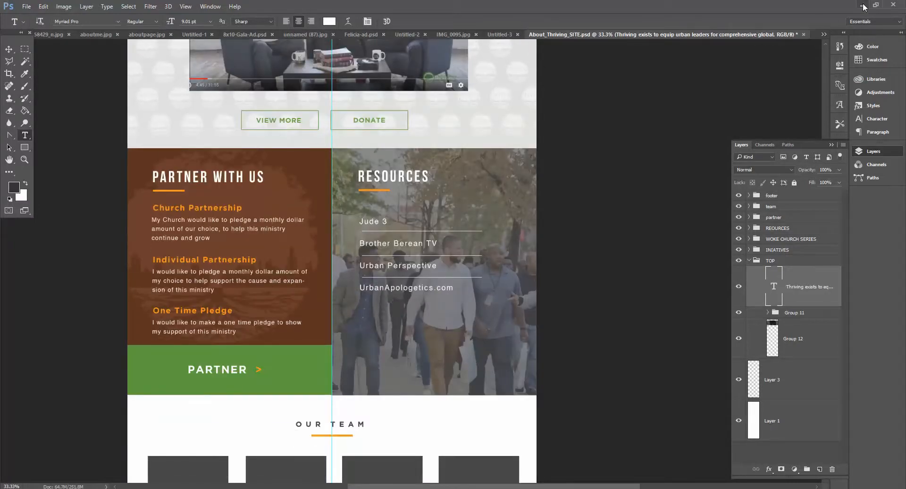
left_click(863, 6)
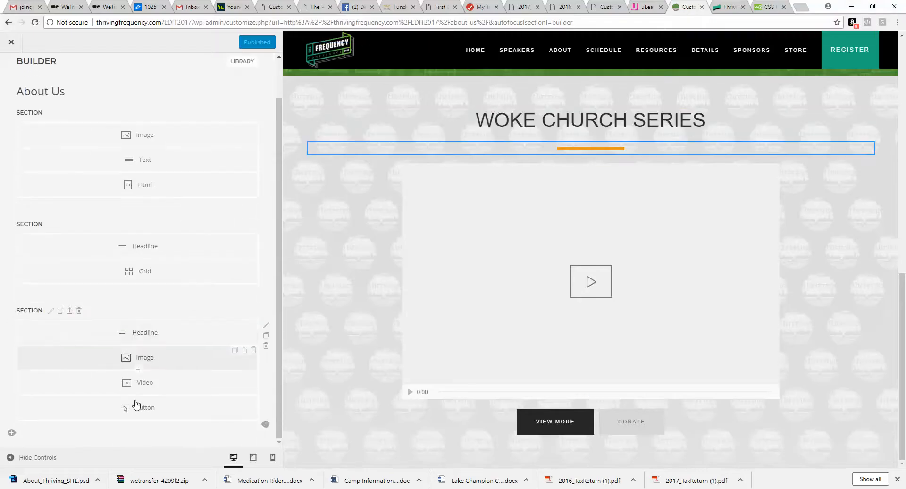
Step: Add a new section below the WOKE CHURCH SERIES section and give its row a Halves grid layout
left_click(9, 431)
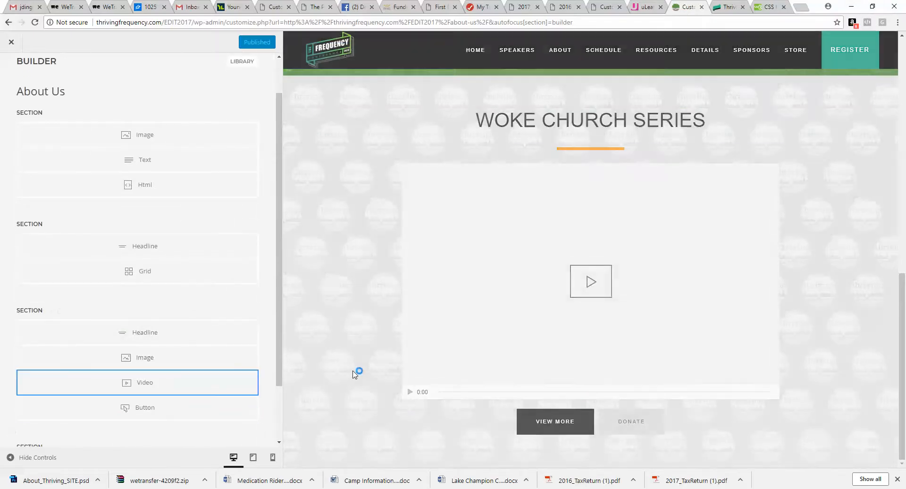
scroll(238, 395, "down", 2)
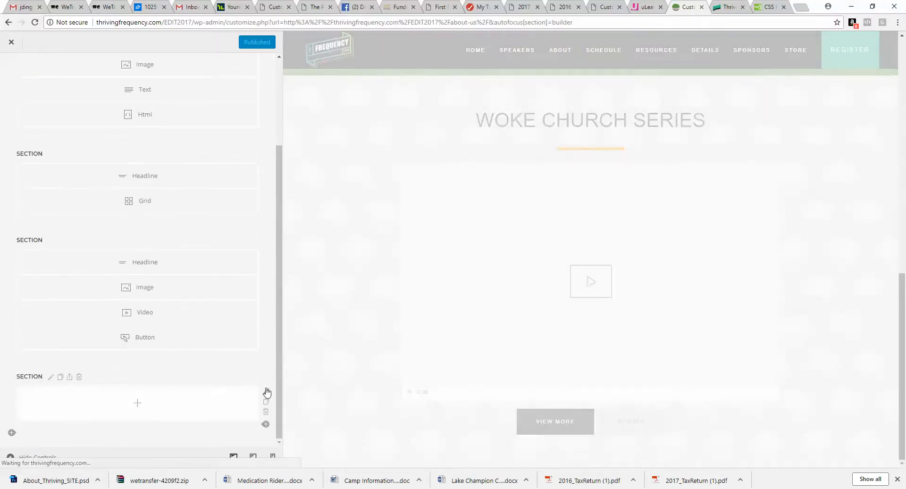
left_click(267, 392)
left_click(125, 137)
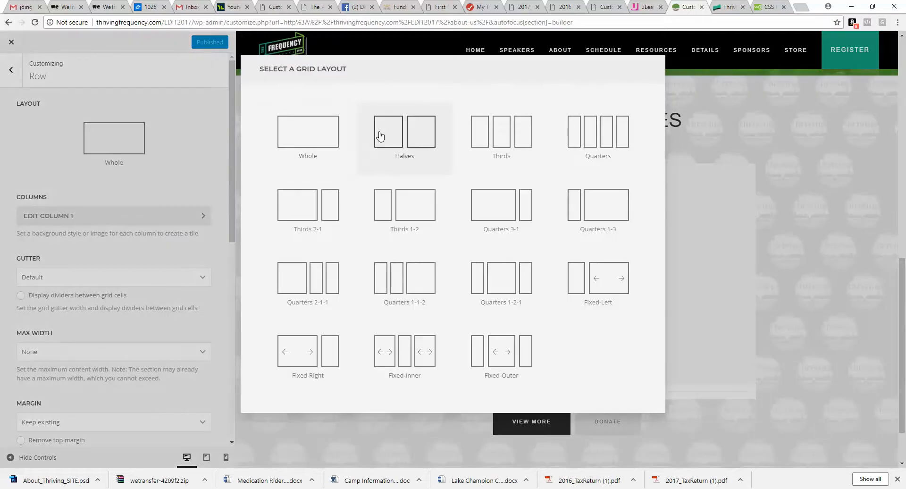
left_click(379, 137)
Step: Set the first column's background image to partnerbg.jpg with image size Cover
left_click(132, 217)
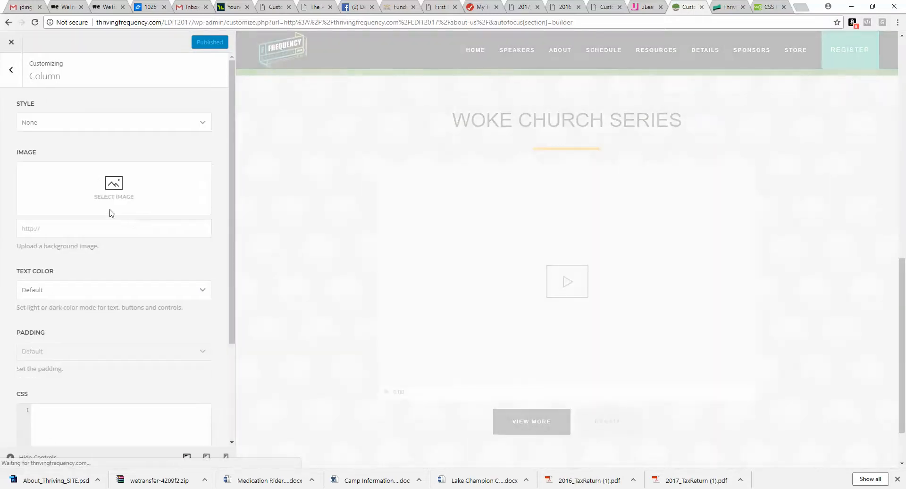
left_click(98, 185)
left_click(228, 160)
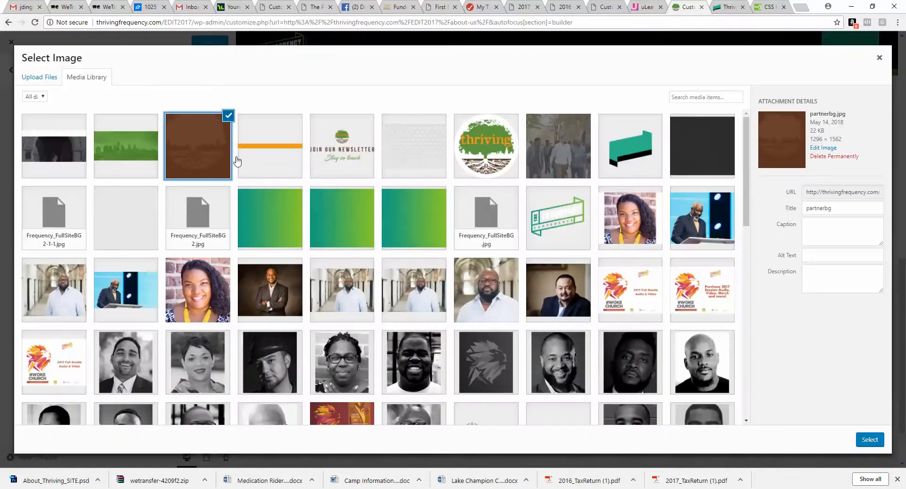
left_click(864, 440)
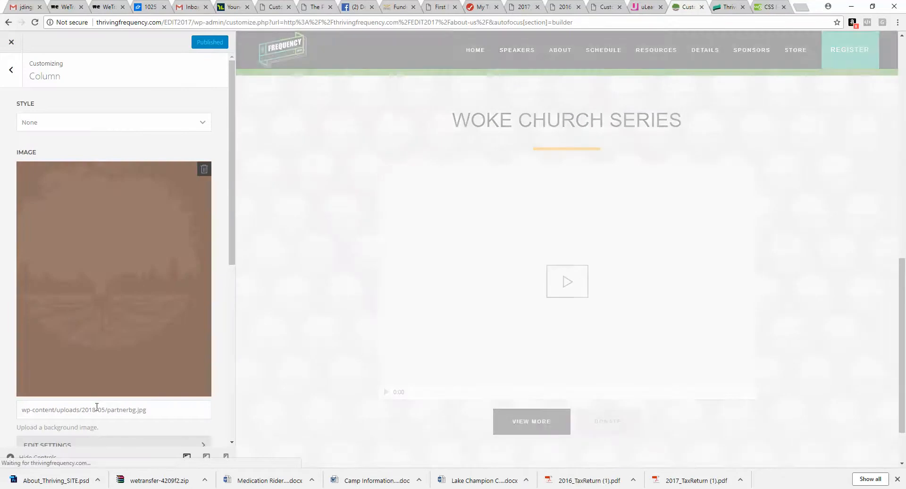
scroll(111, 359, "down", 5)
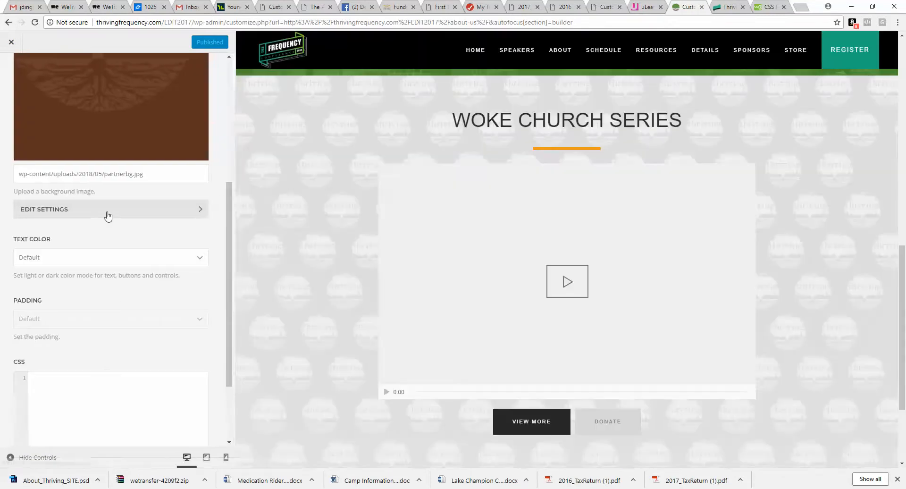
left_click(107, 212)
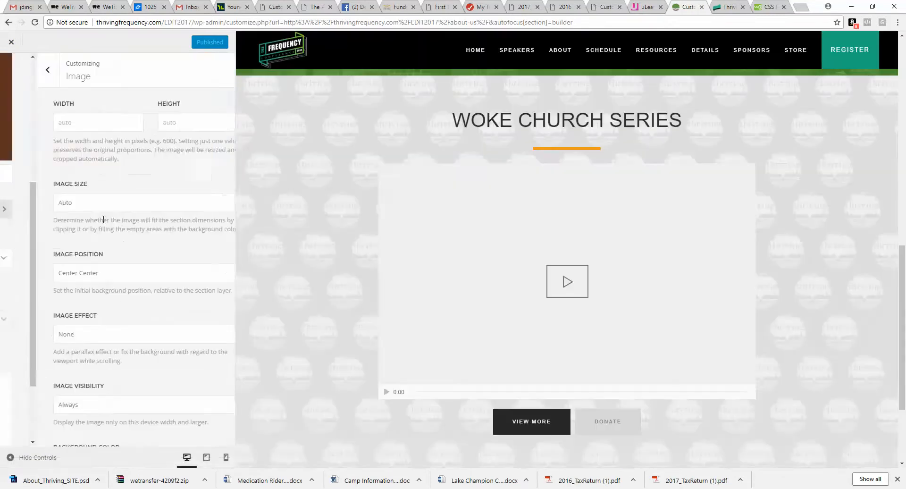
left_click(81, 202)
left_click(73, 236)
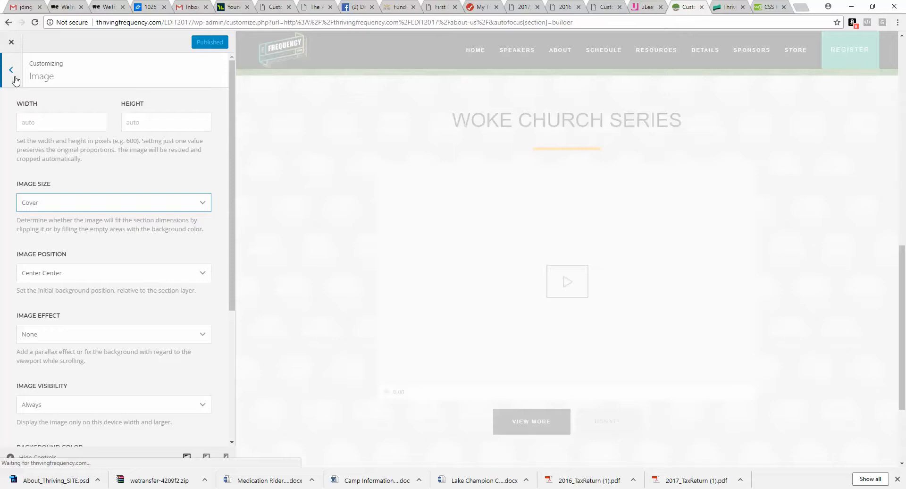
left_click(15, 78)
Step: Set the second column's background image to guys.jpg with image size Cover
scroll(19, 92, "up", 5)
left_click(12, 87)
left_click(99, 215)
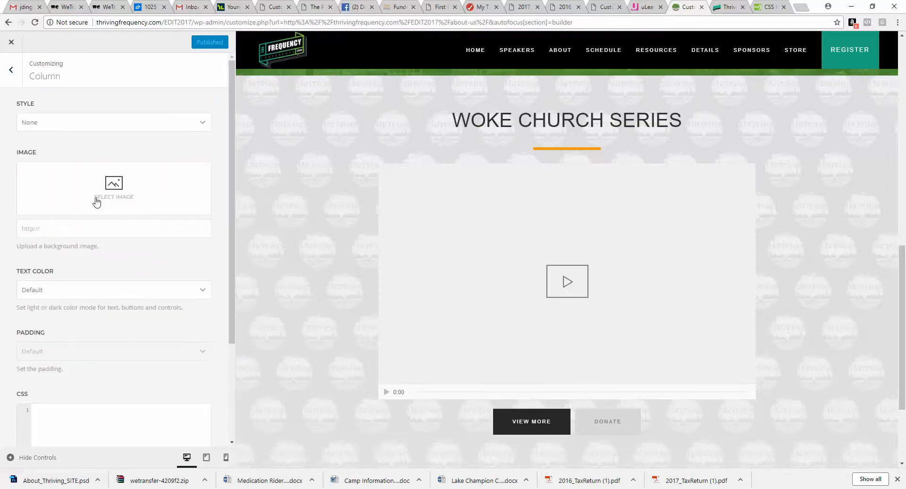
left_click(97, 202)
left_click(578, 158)
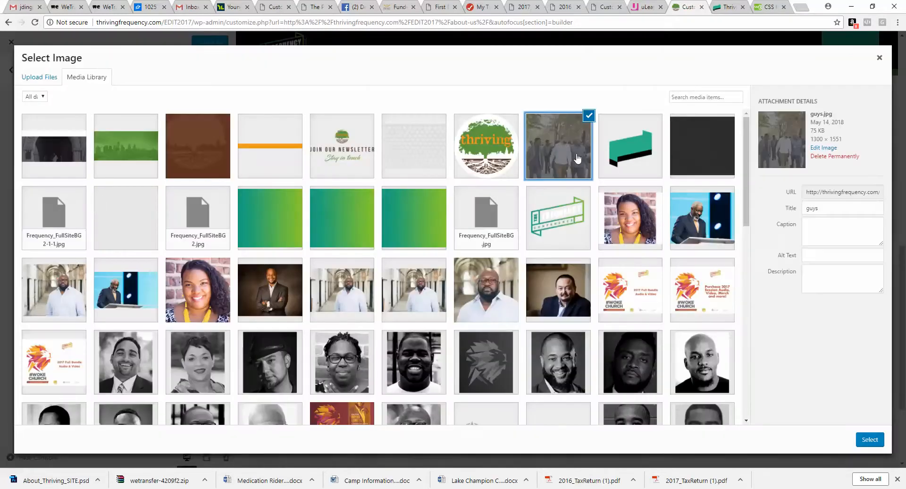
left_click(877, 440)
scroll(87, 272, "down", 4)
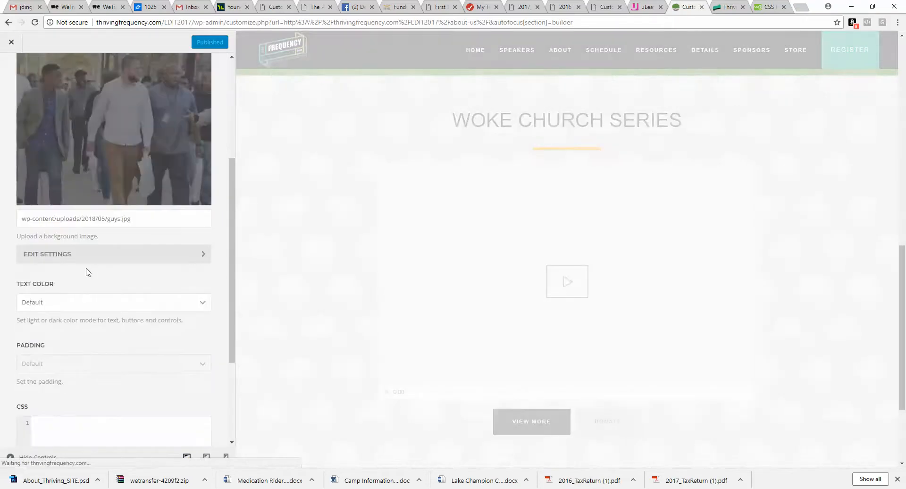
left_click(88, 255)
left_click(91, 204)
left_click(87, 233)
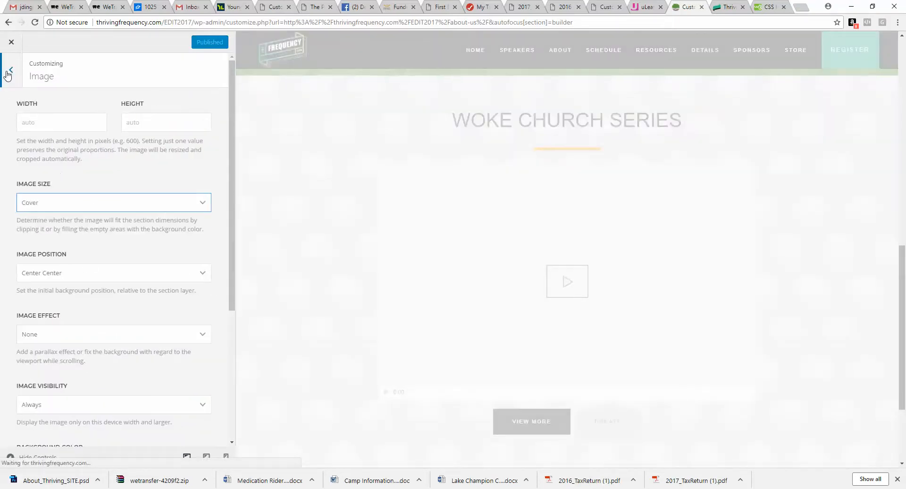
left_click(7, 74)
scroll(373, 320, "down", 3)
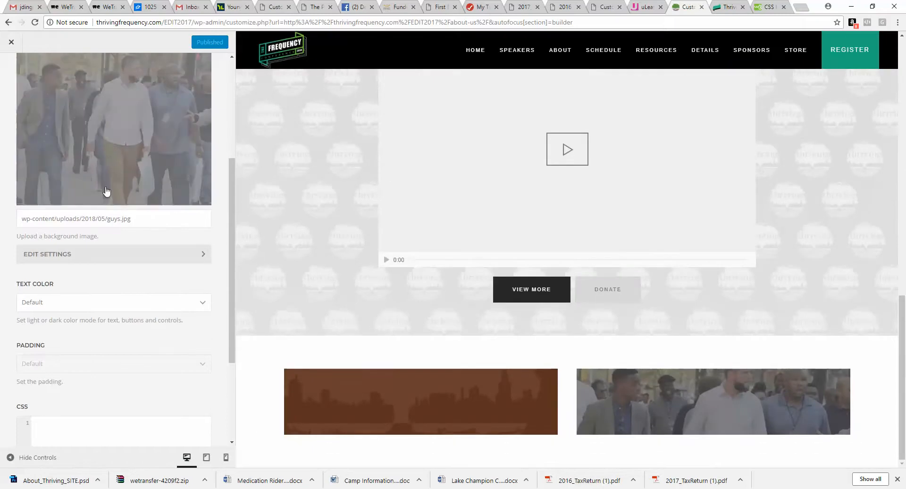
scroll(113, 289, "up", 3)
left_click(10, 70)
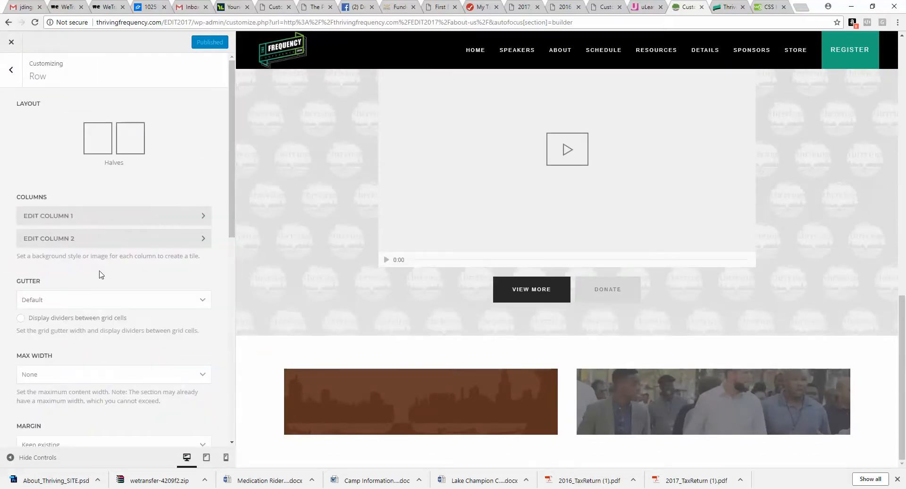
Step: Set the row's grid gutter to Collapse, leaving dividers between grid cells off
left_click(22, 319)
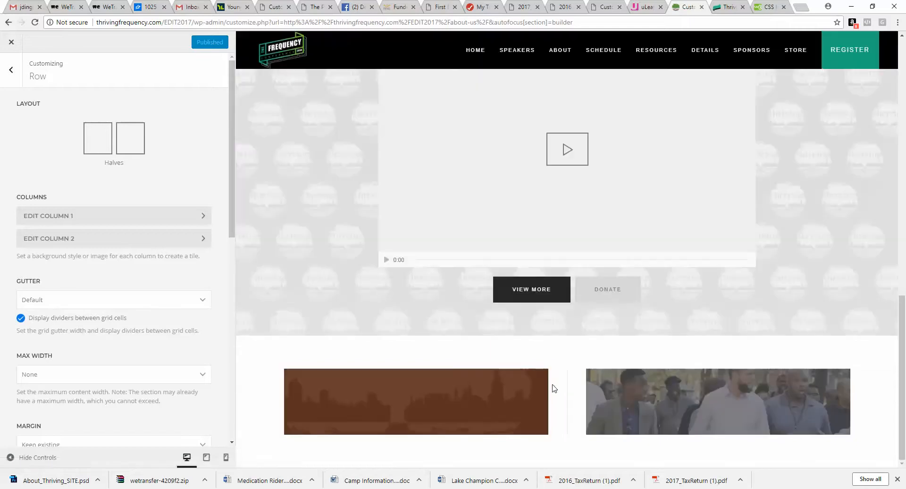
left_click(22, 319)
left_click(54, 300)
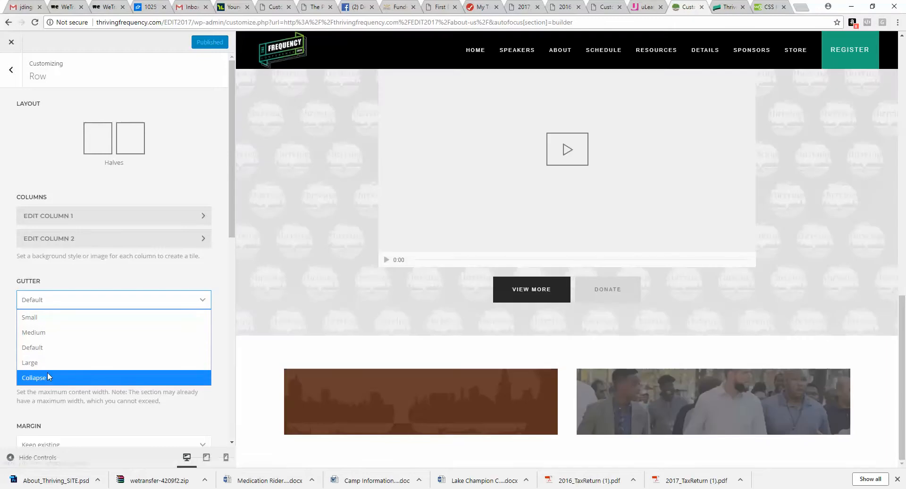
left_click(48, 373)
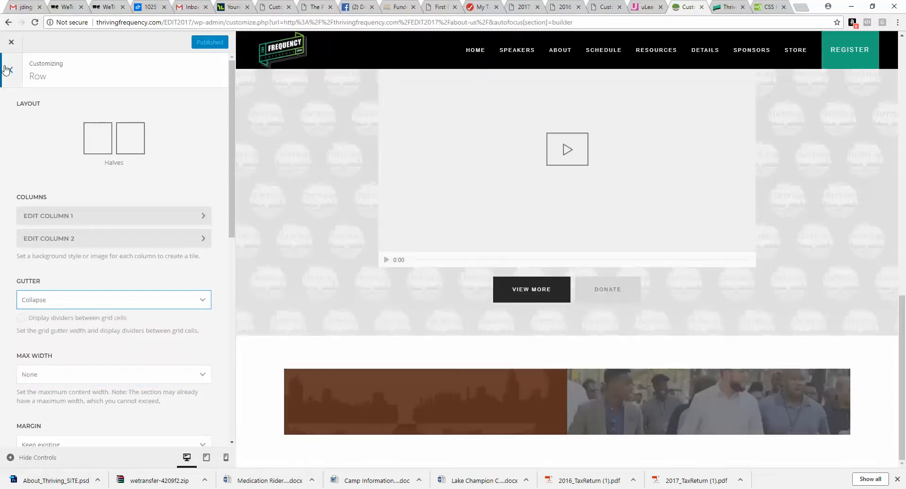
Step: Open the new section's settings and set its max width and padding to None
left_click(11, 69)
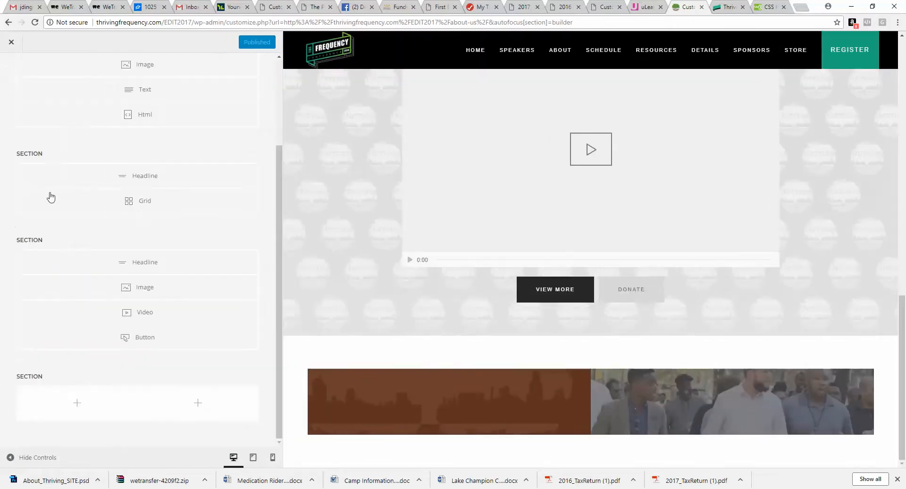
left_click(51, 377)
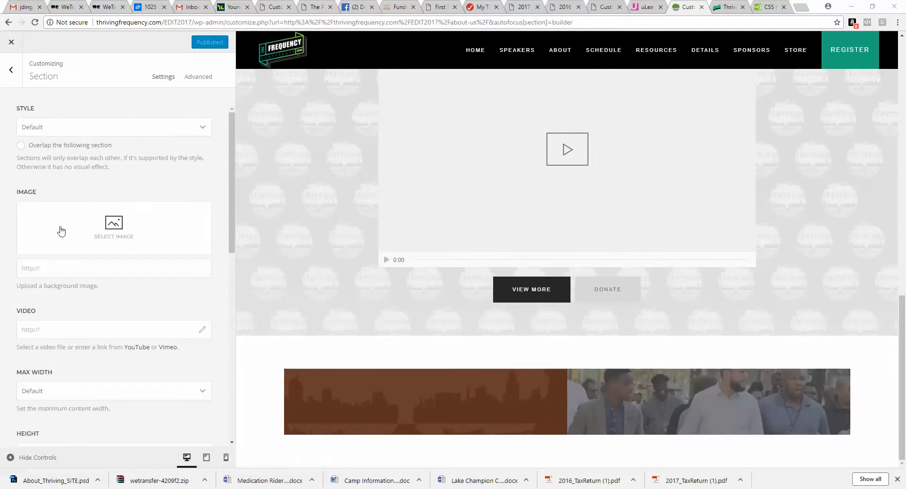
left_click(67, 398)
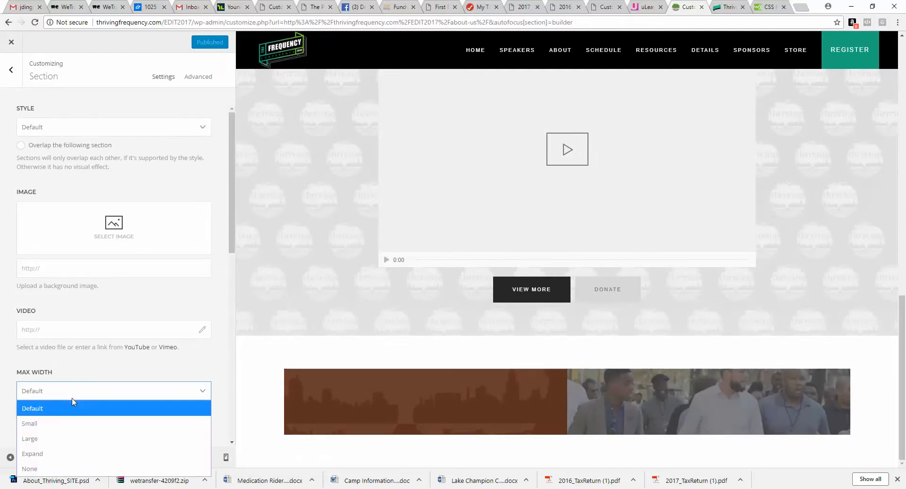
left_click(53, 465)
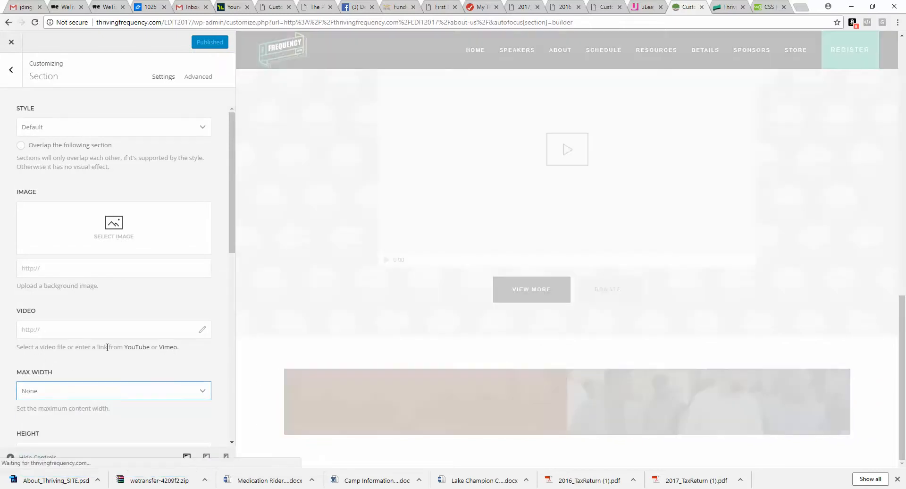
scroll(107, 347, "down", 5)
left_click(81, 295)
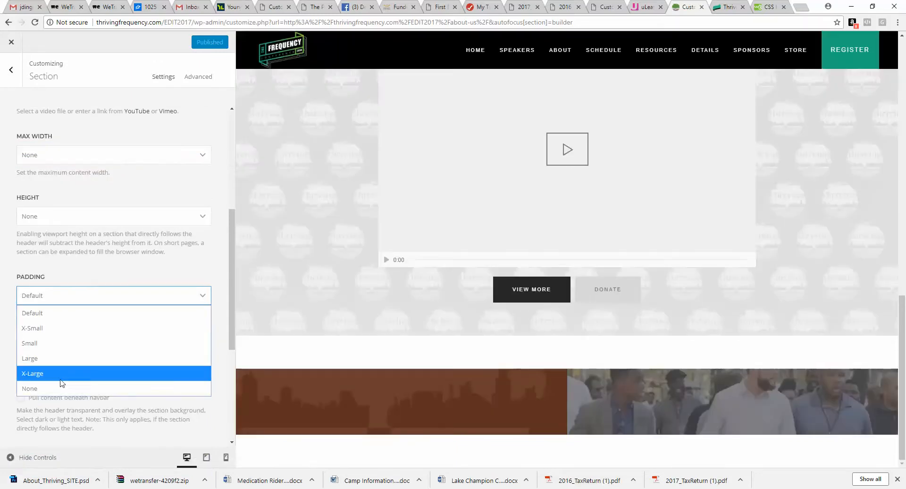
left_click(57, 388)
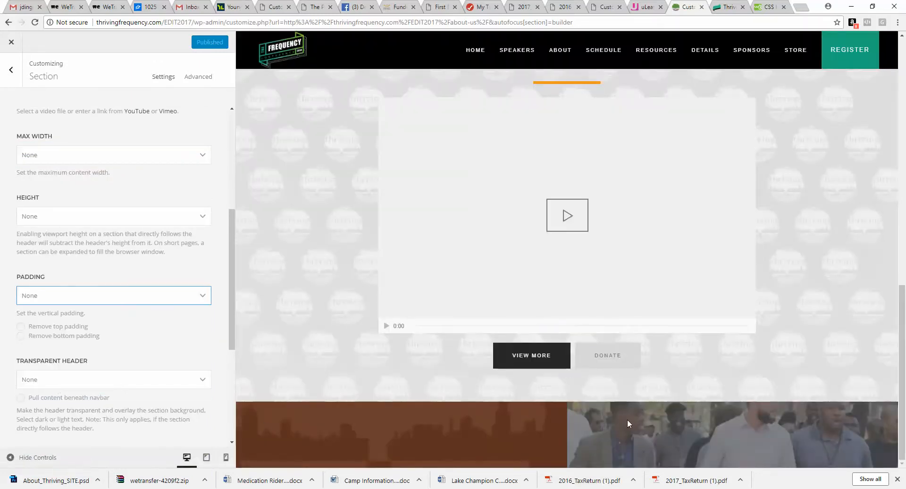
scroll(78, 300, "up", 4)
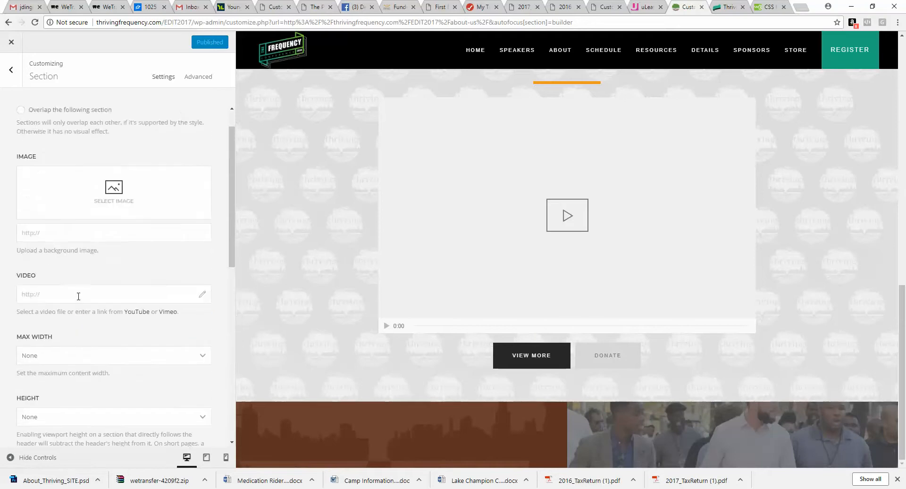
left_click(11, 69)
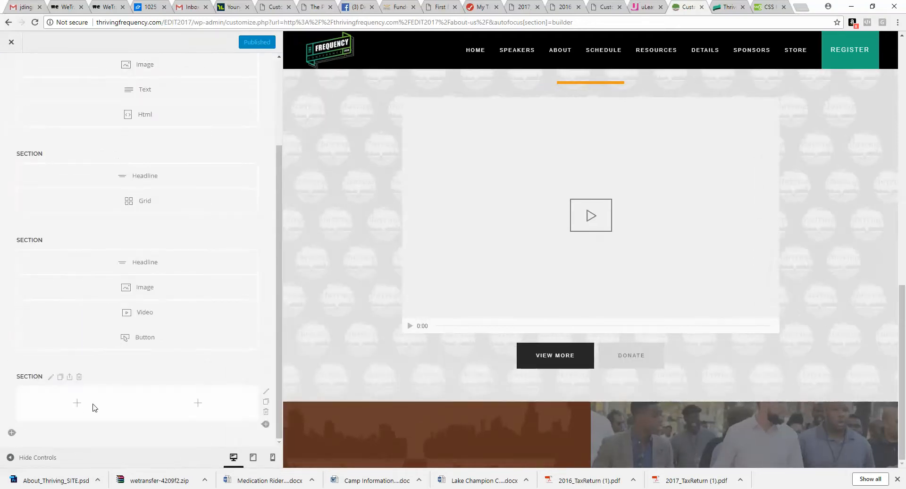
Step: Add a Headline element to the first column of the new section
left_click(77, 404)
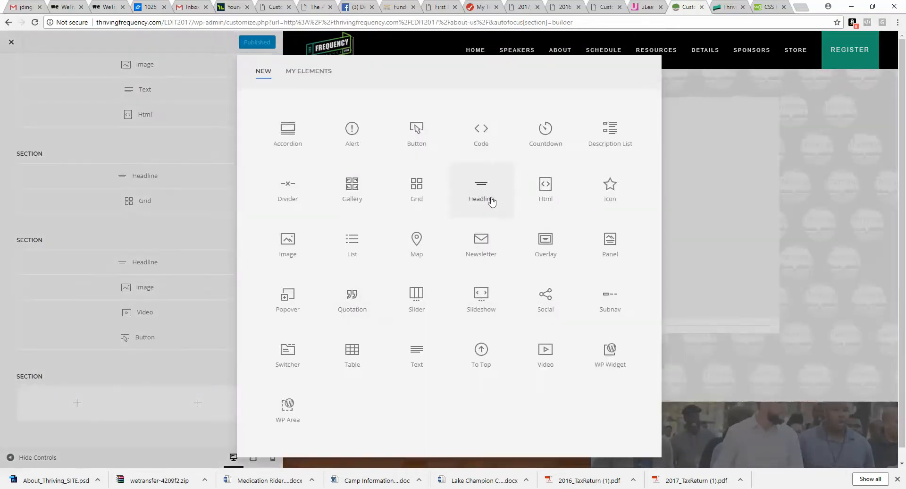
left_click(486, 198)
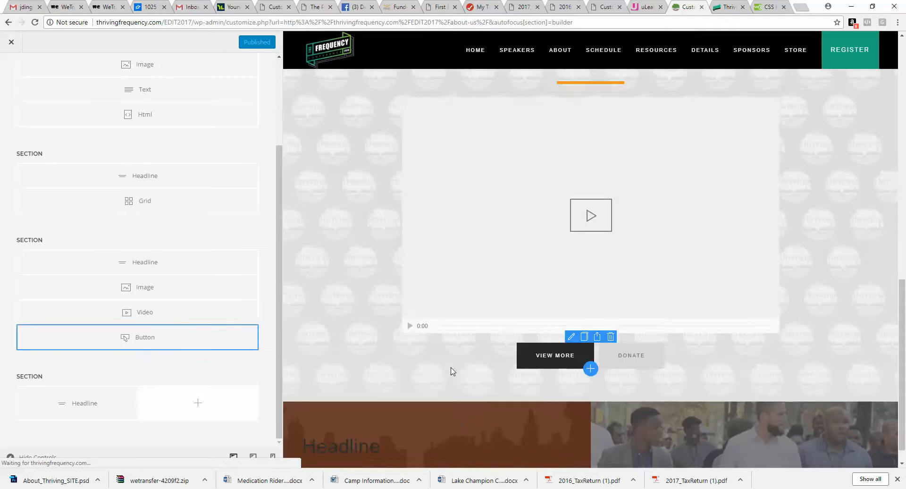
scroll(448, 370, "down", 1)
mouse_move(330, 423)
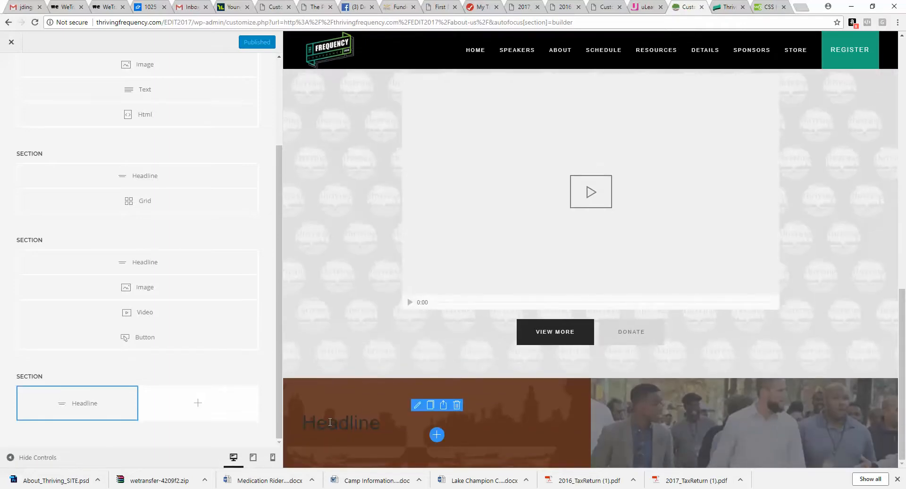
mouse_move(79, 406)
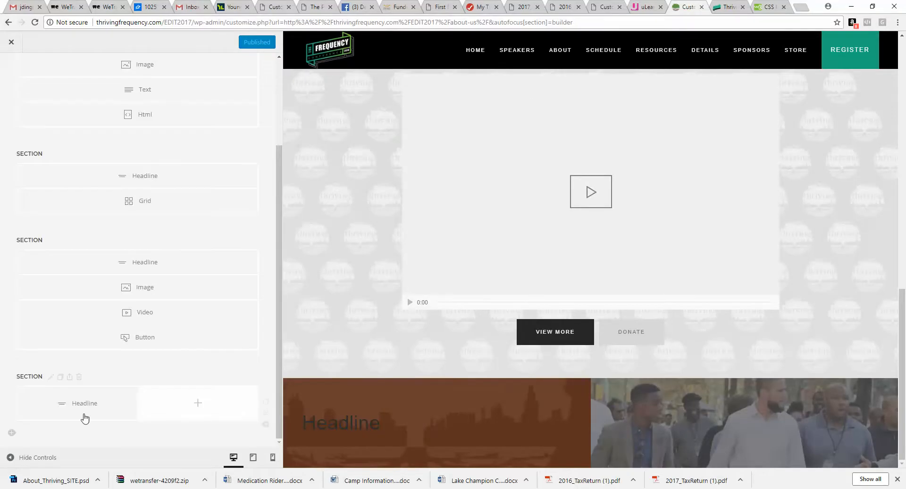
Step: Set the new section's style to Primary and add a Text element below the first column's headline
left_click(53, 376)
left_click(94, 128)
left_click(104, 174)
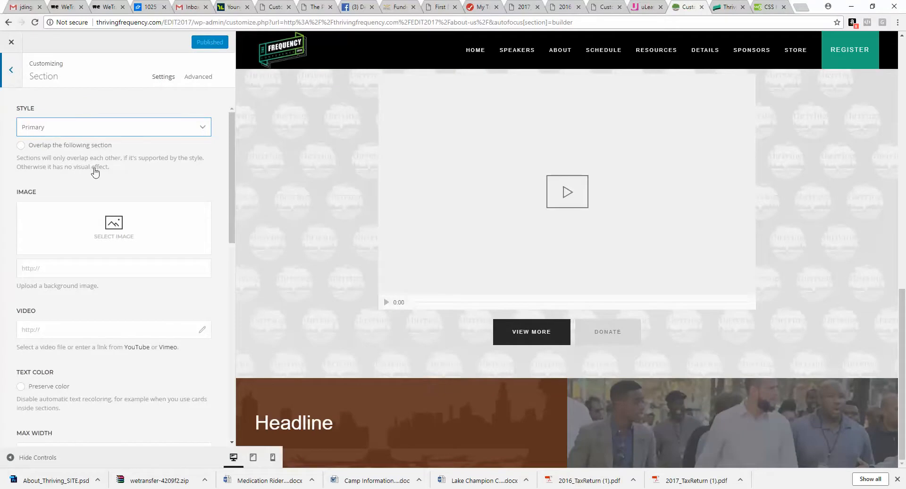
left_click(11, 70)
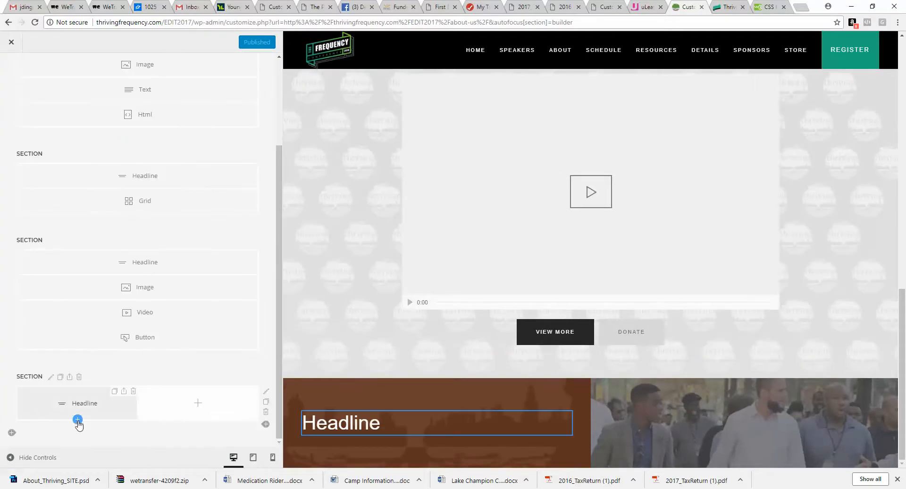
left_click(77, 419)
left_click(407, 364)
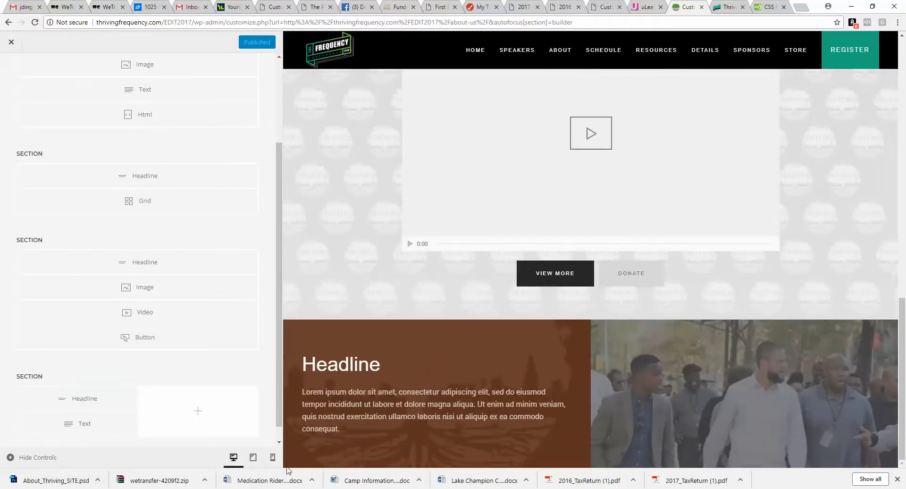
Step: Switch to the Photoshop mockup and inspect the Partner With Us heading's text and font
left_click(327, 457)
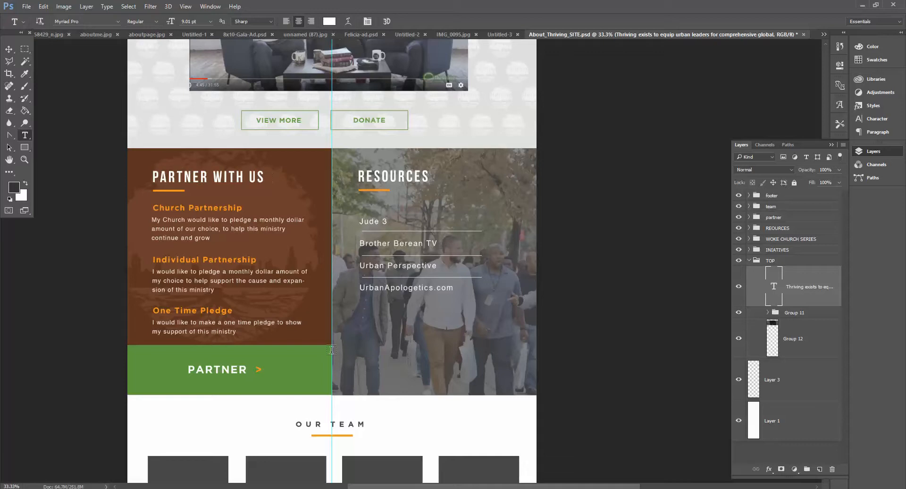
key("alt+Tab")
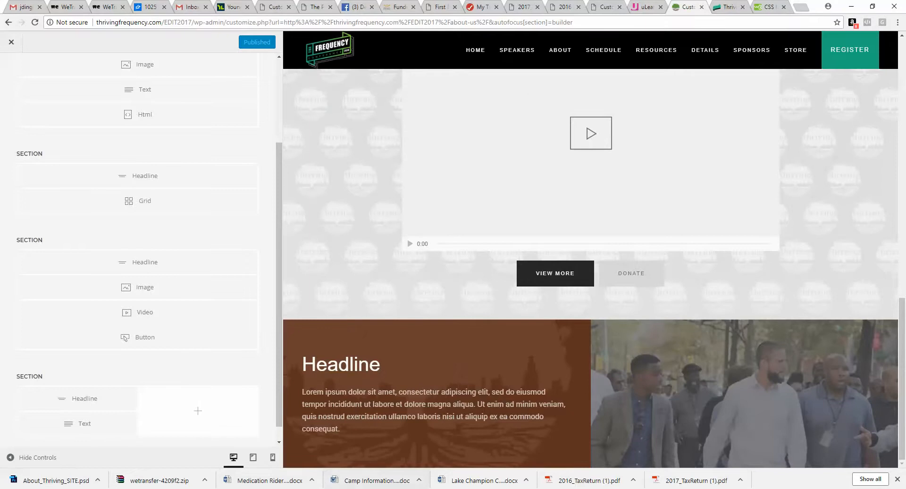
left_click(321, 458)
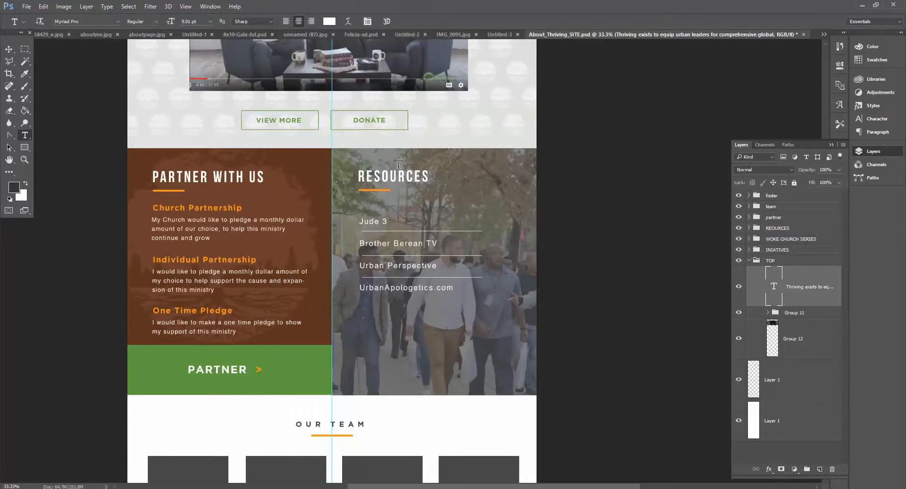
left_click(238, 176)
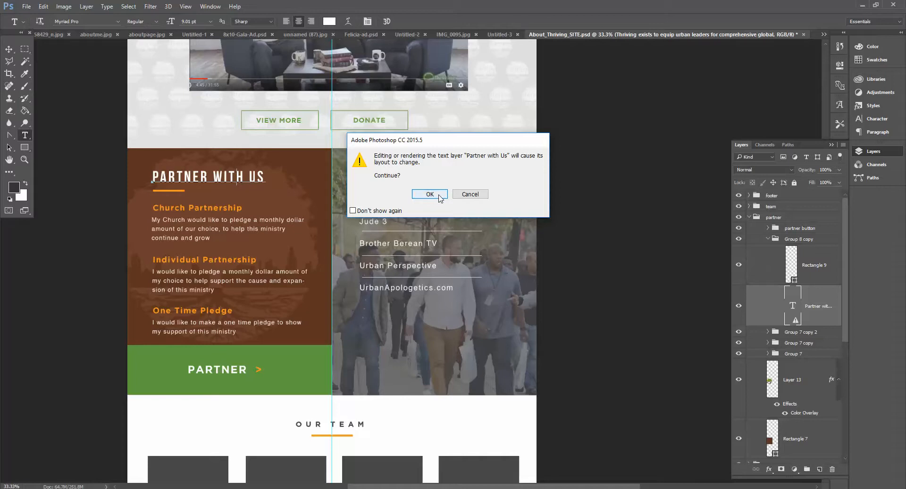
left_click(430, 194)
left_click_drag(239, 174, 175, 175)
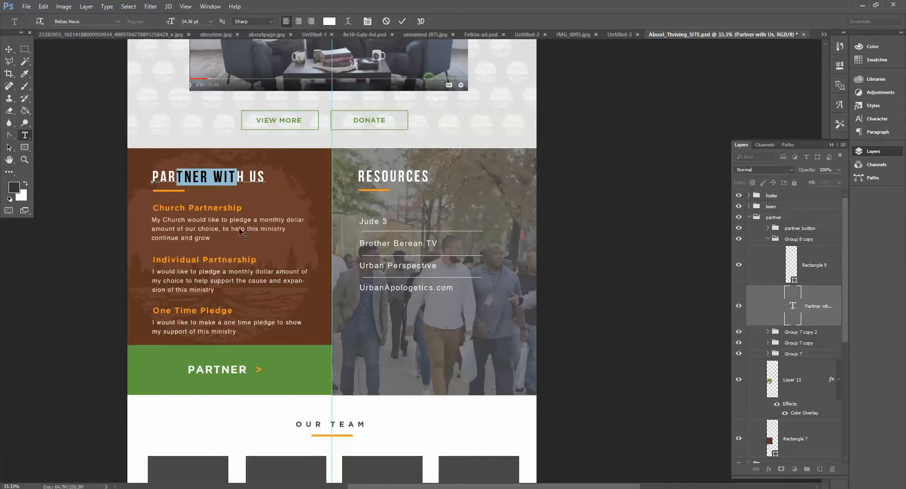
left_click_drag(168, 176, 235, 176)
key("alt+Tab")
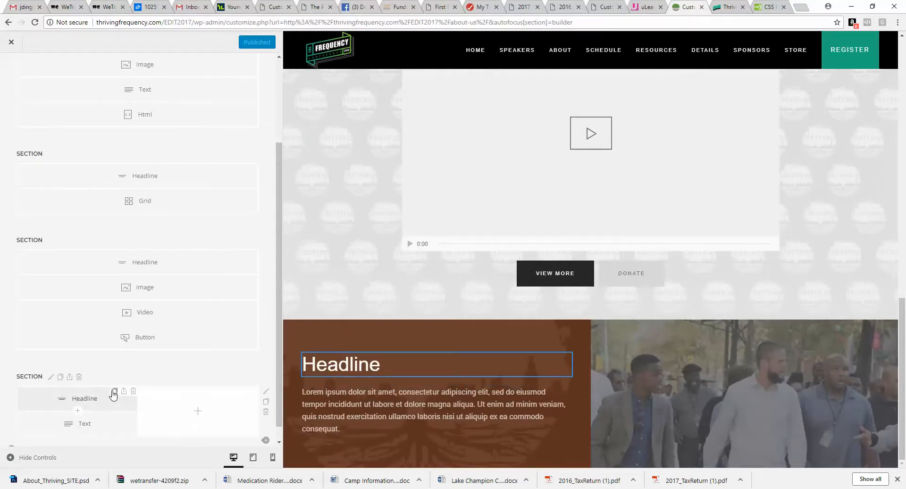
Step: Copy the headline into the second column, and duplicate the orange divider image into the first column below its headline
left_click_drag(91, 398, 200, 395)
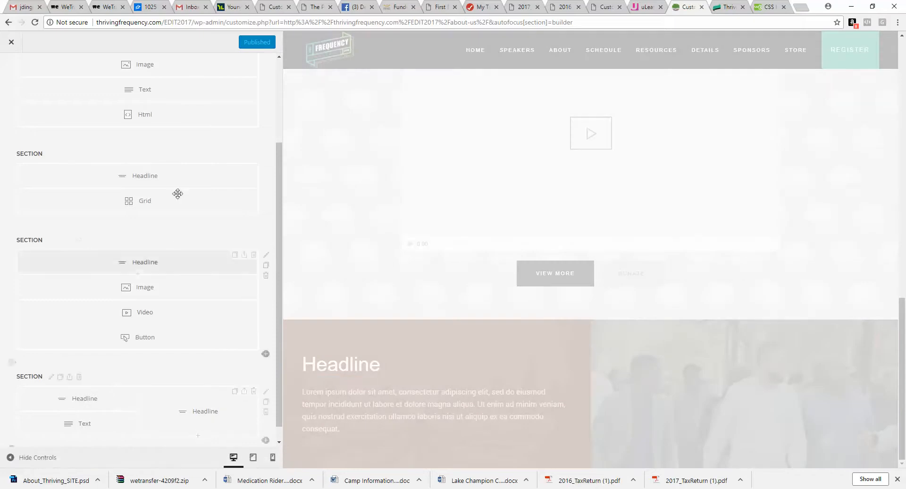
scroll(208, 85, "up", 2)
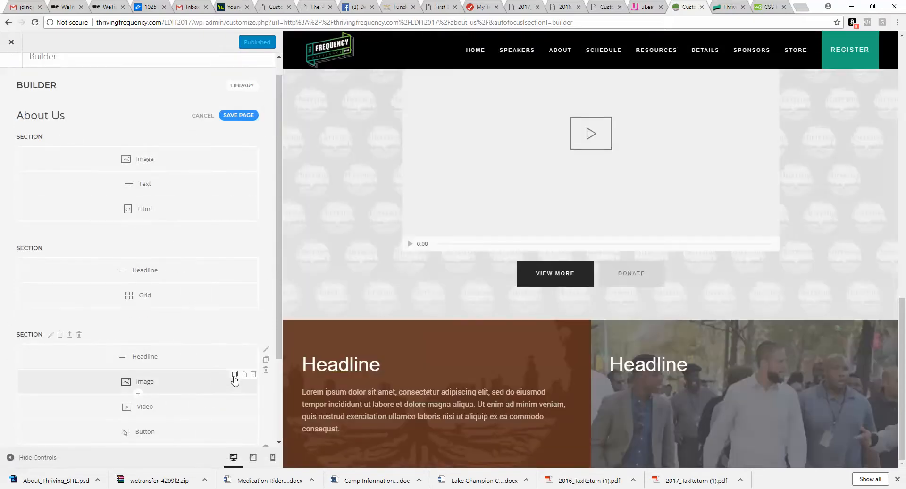
left_click(238, 378)
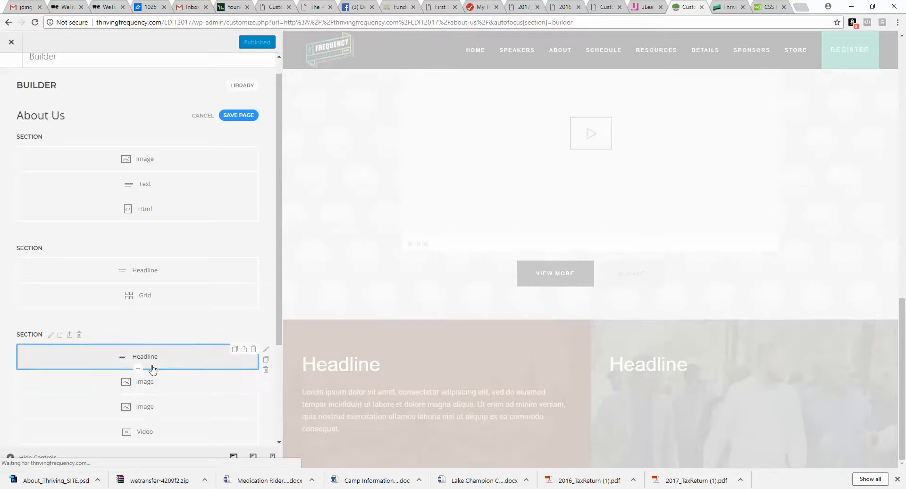
scroll(154, 345, "down", 3)
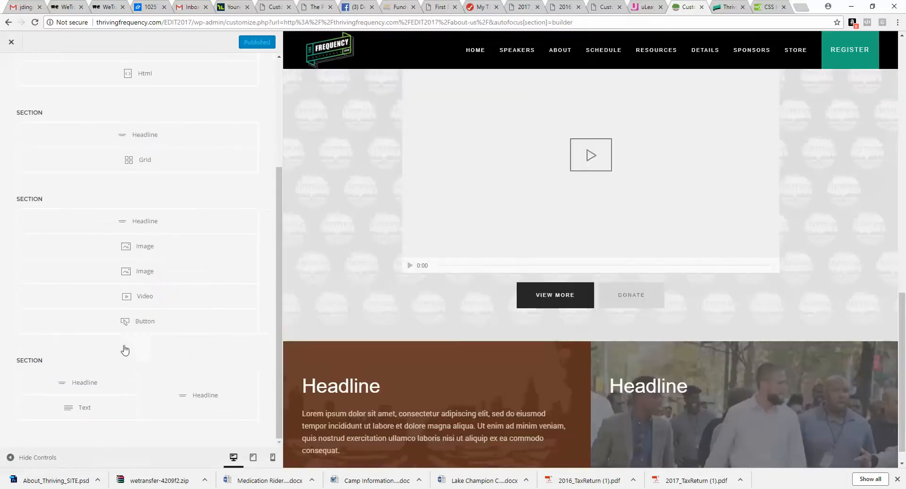
left_click_drag(125, 349, 85, 383)
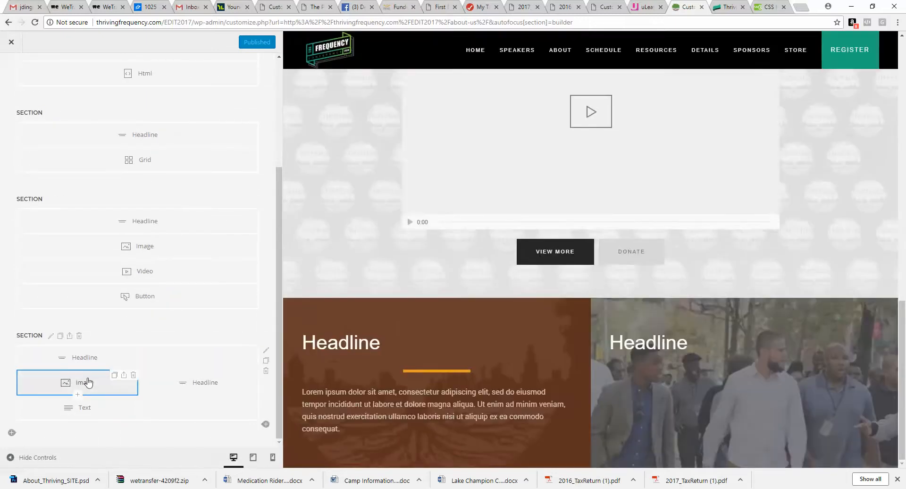
Step: Set the divider image's text alignment to Left and its height to 30%
left_click(87, 381)
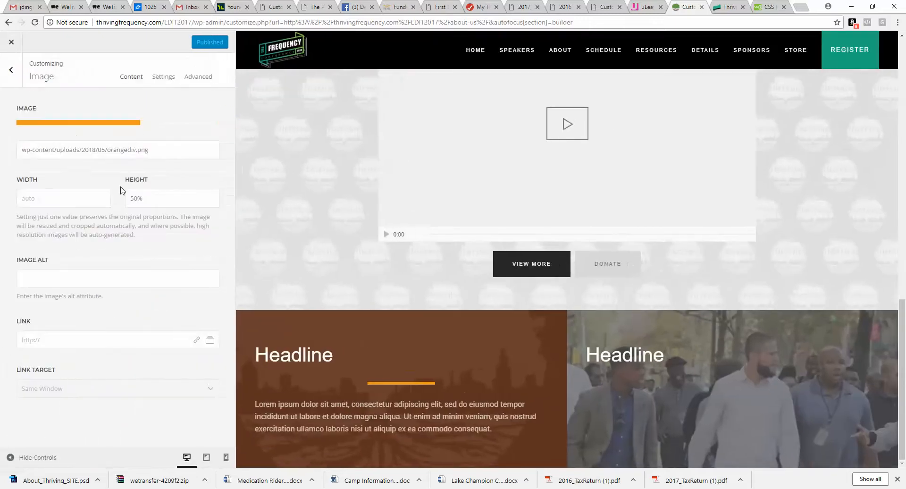
left_click(160, 78)
left_click(149, 308)
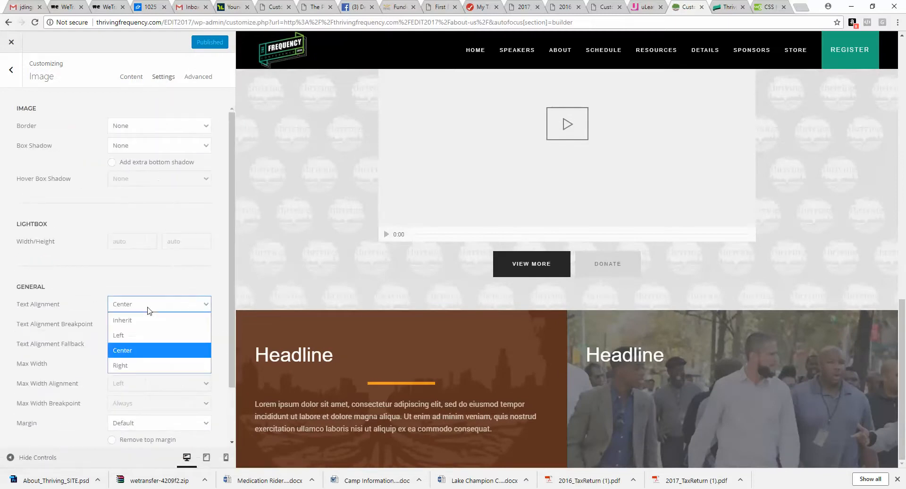
left_click(139, 334)
left_click(125, 81)
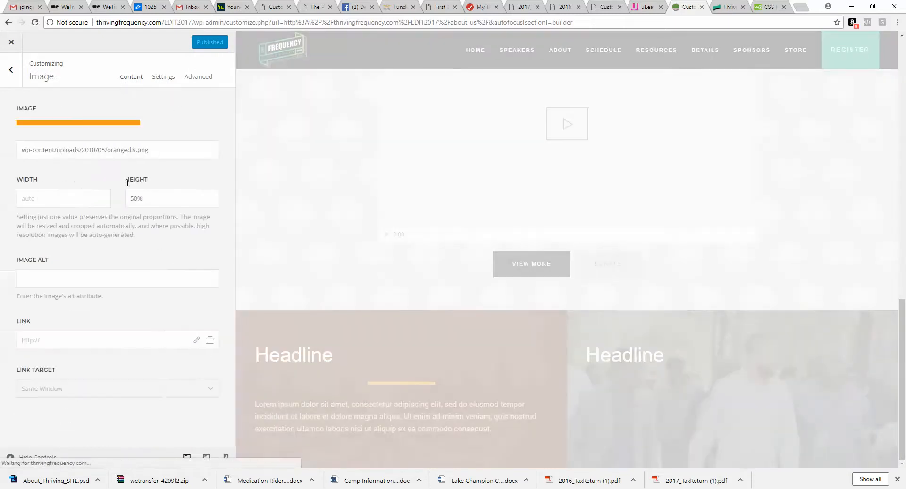
left_click(128, 199)
type("30%")
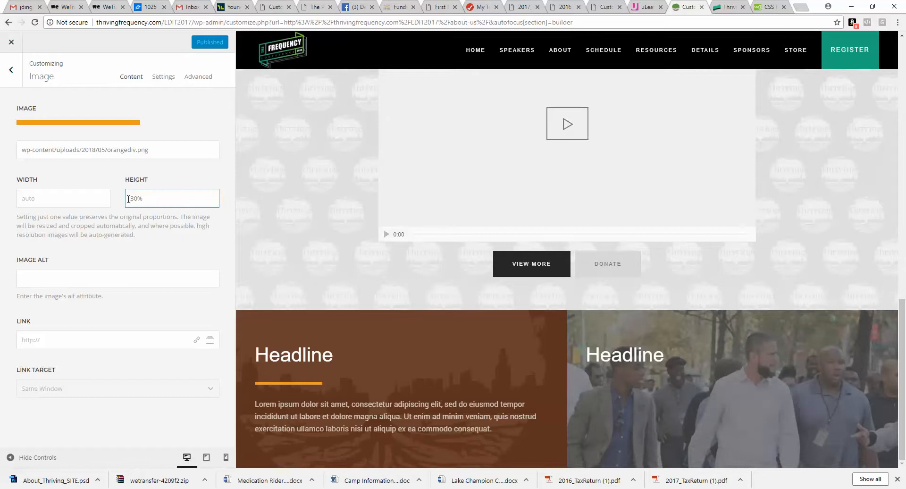
left_click(94, 196)
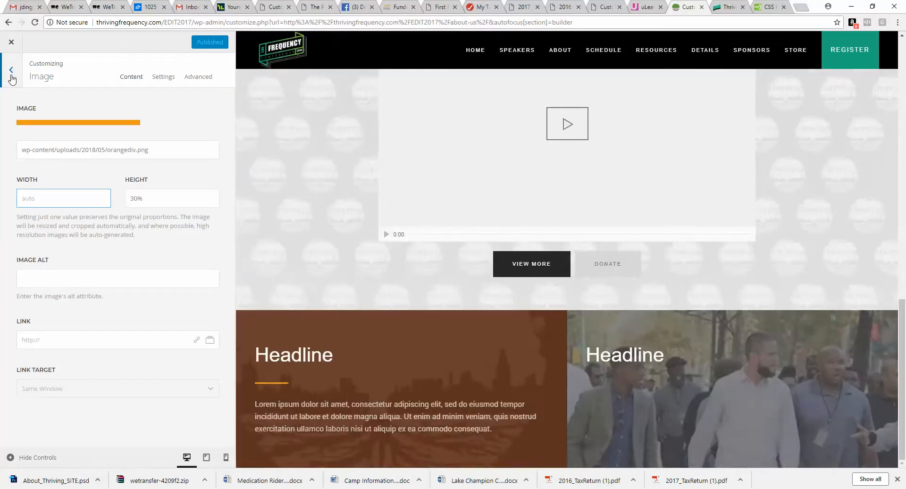
Step: Copy the divider image into the second column below its headline, then switch to the Photoshop mockup
left_click(11, 75)
left_click_drag(112, 379, 214, 397)
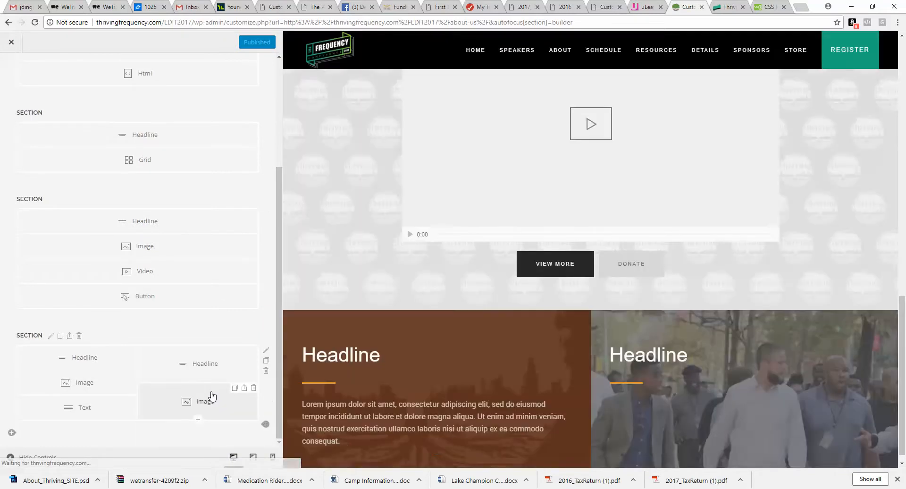
left_click(406, 488)
left_click(323, 469)
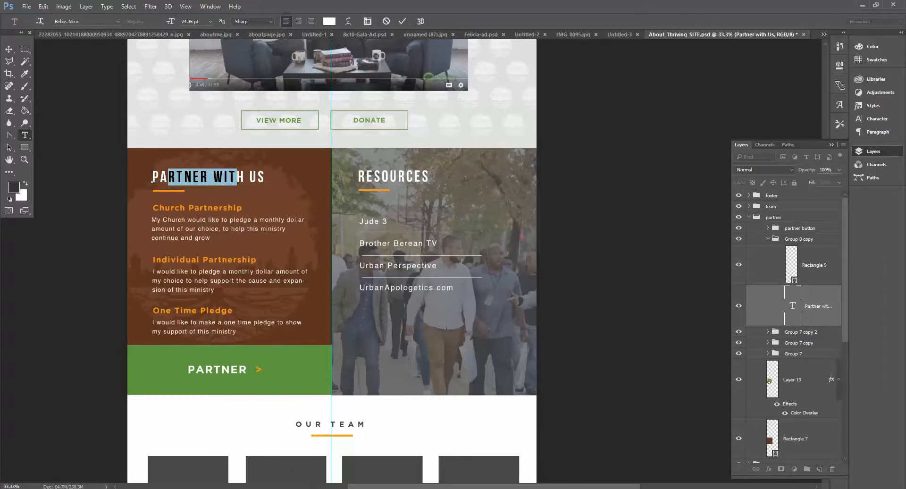
Step: Add a Button element below the first column's text and set its button content to PARTNER
key("alt+Tab")
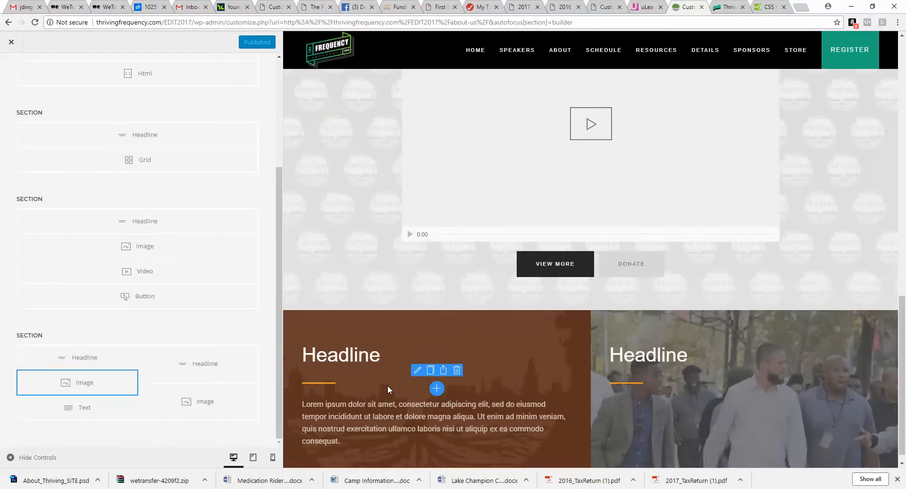
scroll(387, 384, "down", 1)
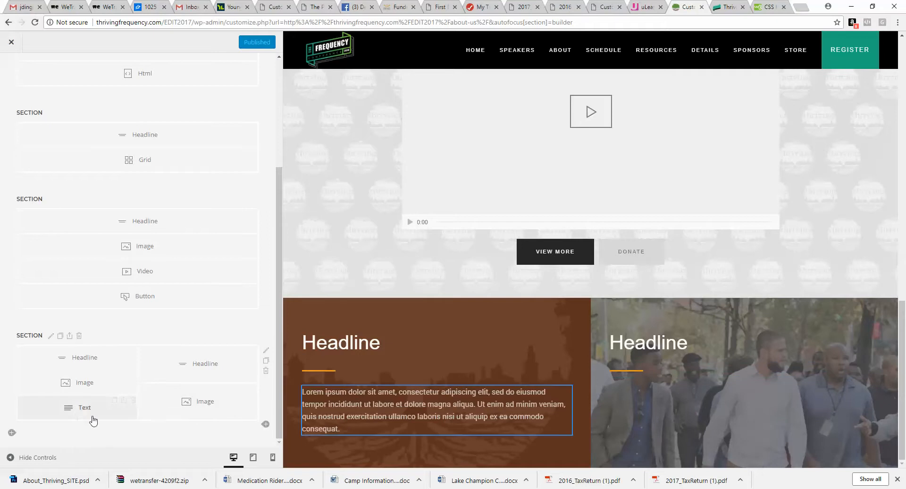
left_click(77, 420)
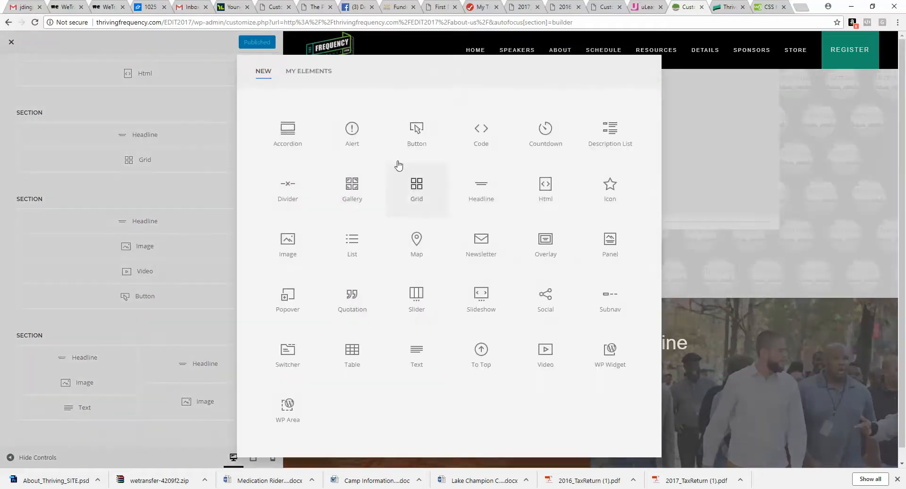
left_click(415, 129)
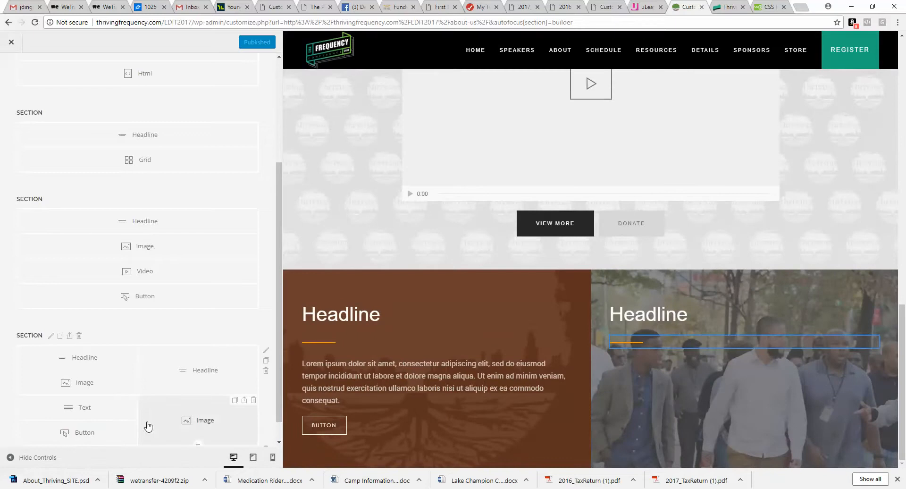
scroll(142, 411, "down", 1)
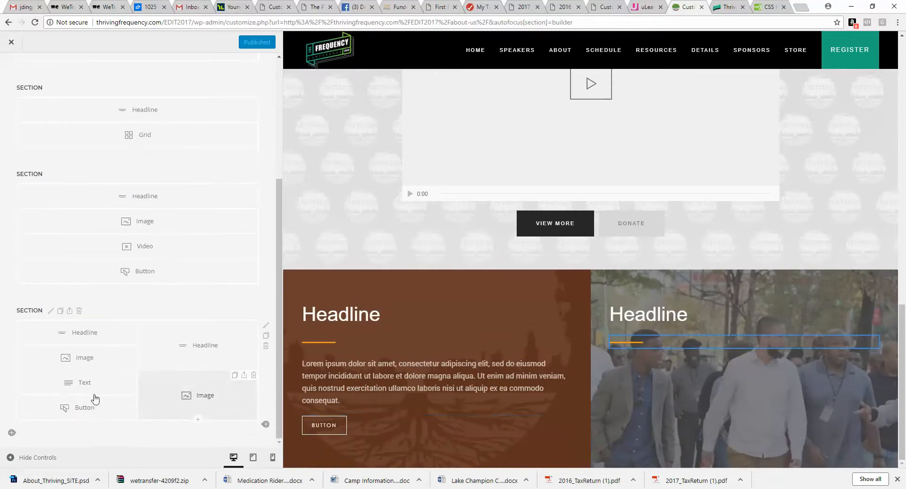
left_click(92, 415)
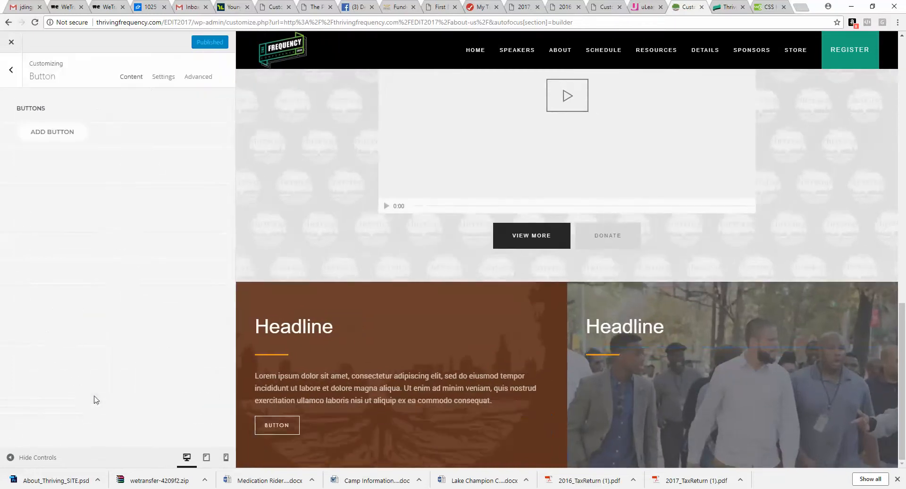
left_click(68, 133)
type("PARTNER")
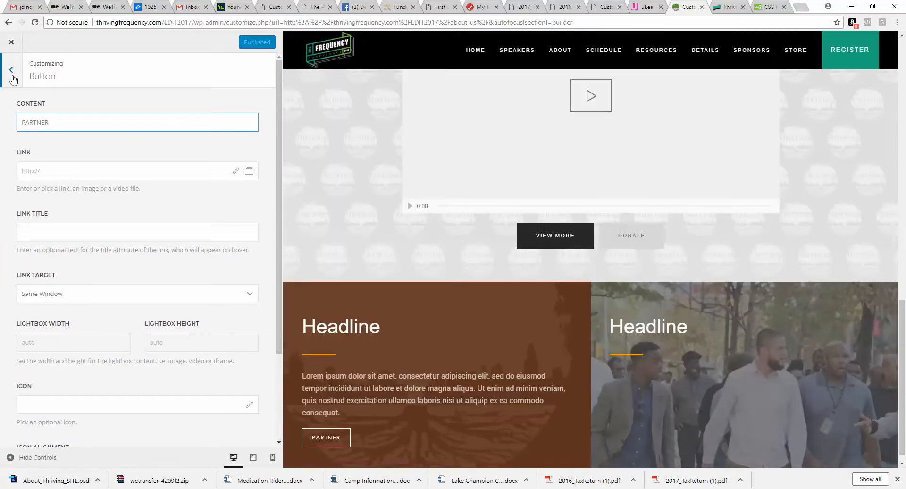
left_click(13, 77)
left_click(11, 73)
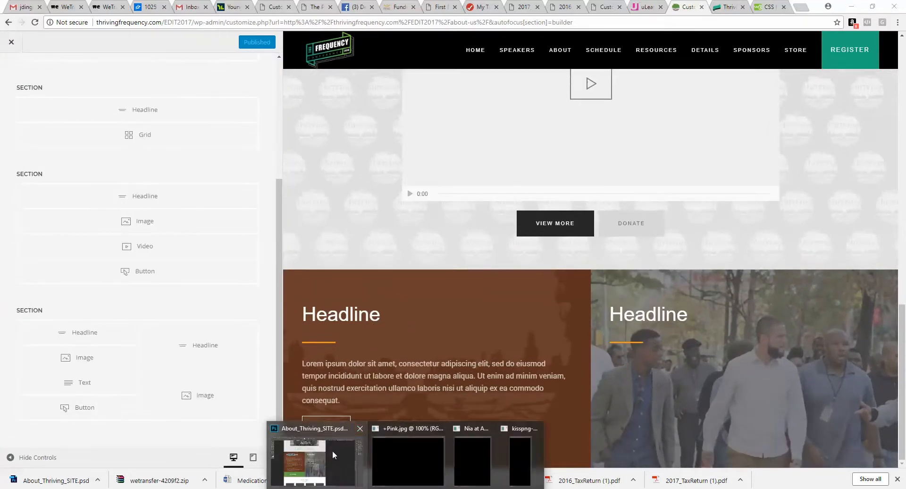
Step: Switch to the Photoshop mockup and review the Our Team section below the Partner area
left_click(333, 455)
scroll(233, 223, "down", 8)
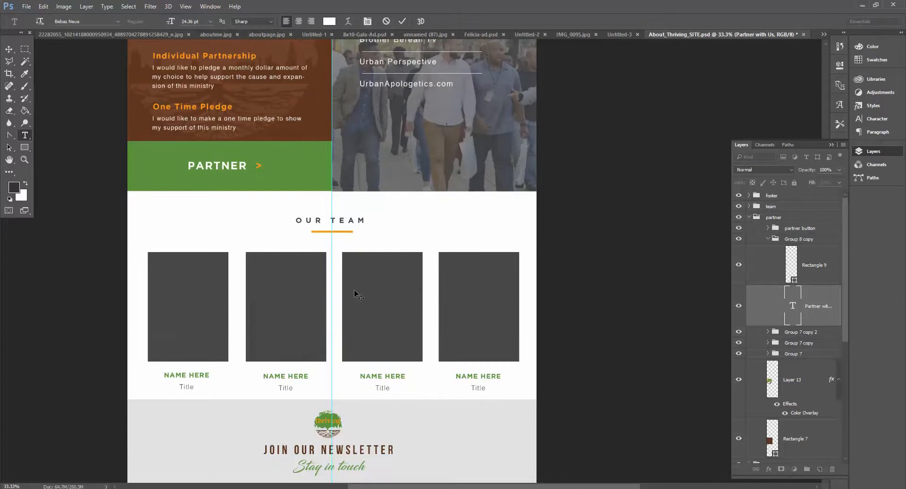
key("alt+Tab")
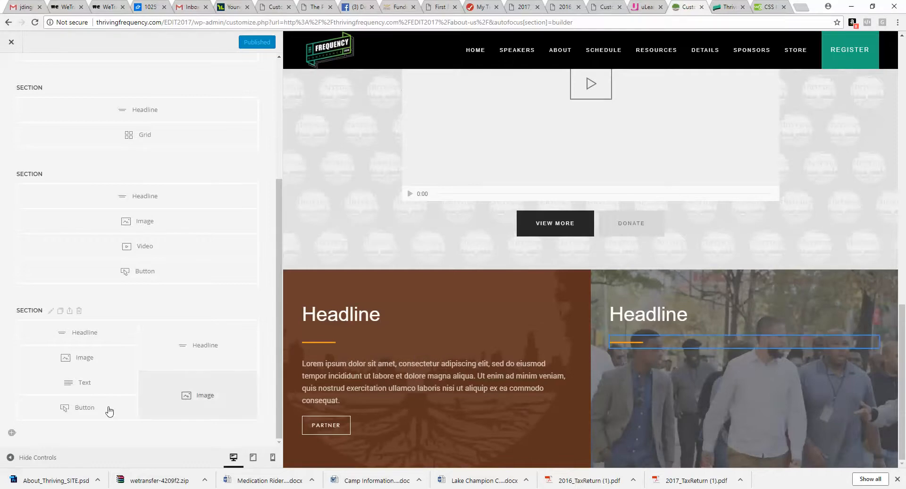
Step: Add a new section and copy the WOKE CHURCH SERIES headline and orange divider image into it
left_click(12, 433)
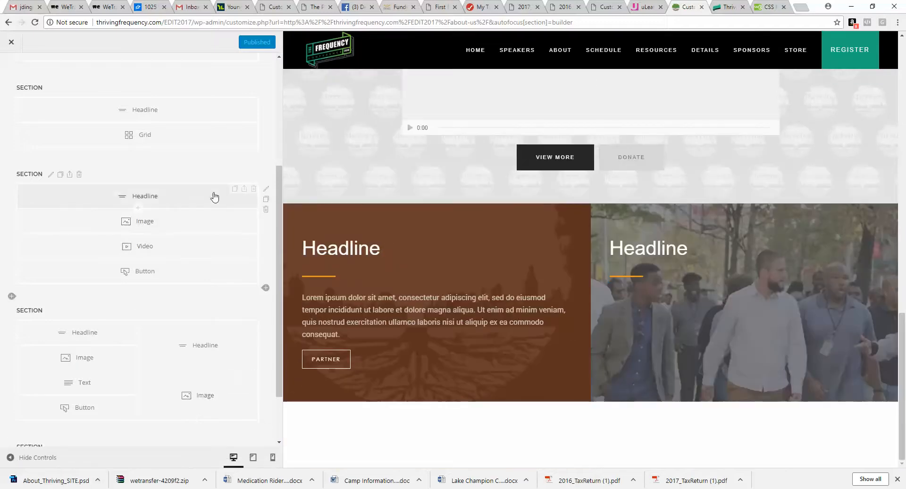
left_click(234, 189)
left_click_drag(170, 198, 175, 401)
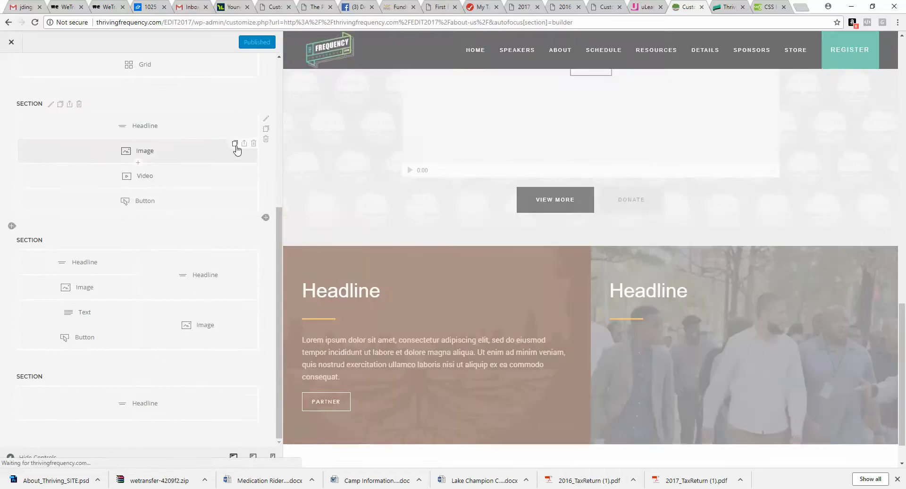
left_click(235, 144)
left_click_drag(186, 156, 190, 435)
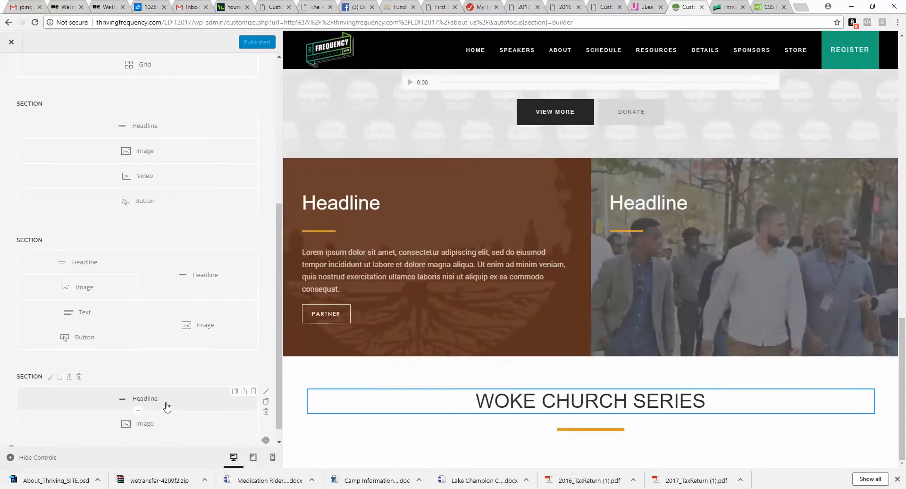
Step: Change the new section's headline text to OUR TEAM
left_click(167, 407)
left_click_drag(110, 174, 1, 174)
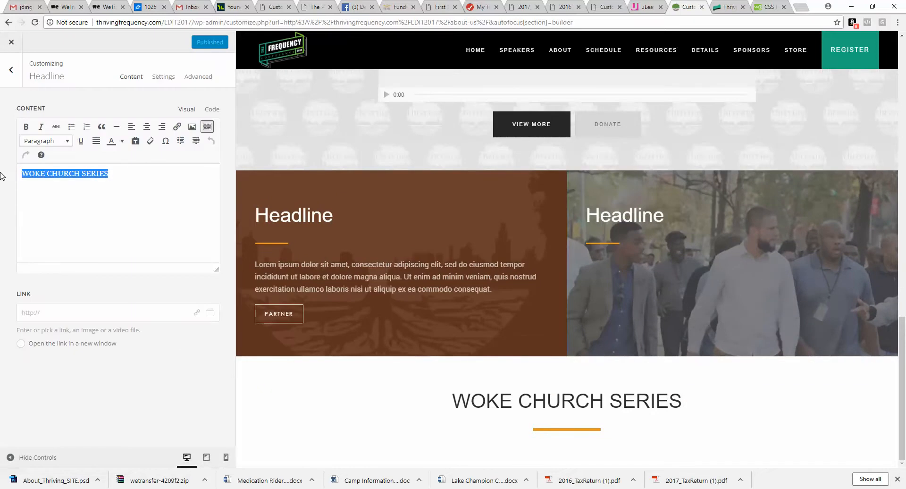
type("OUR TEAM")
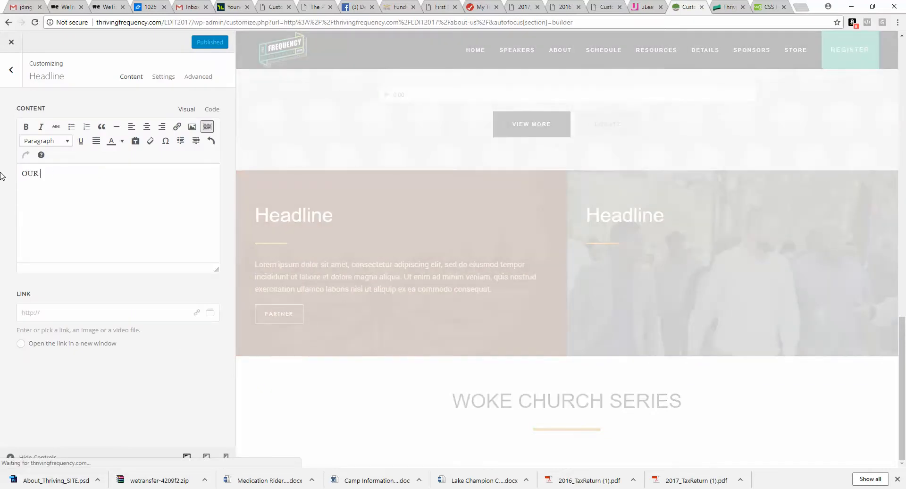
left_click(10, 70)
Step: Add a Grid element below the OUR TEAM divider image
scroll(214, 387, "down", 1)
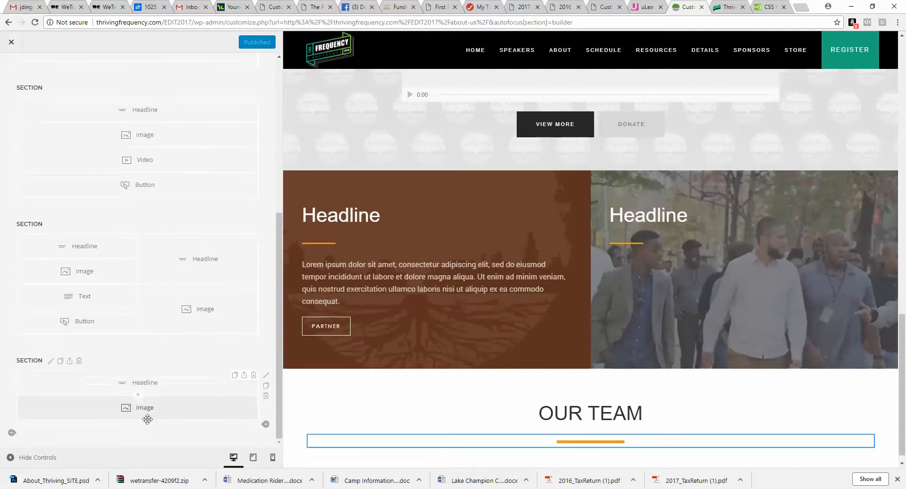
left_click(138, 419)
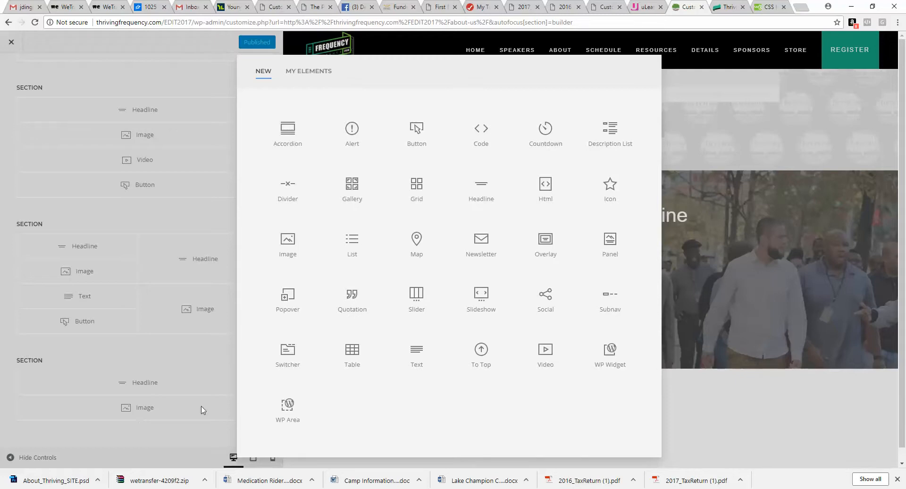
left_click(418, 195)
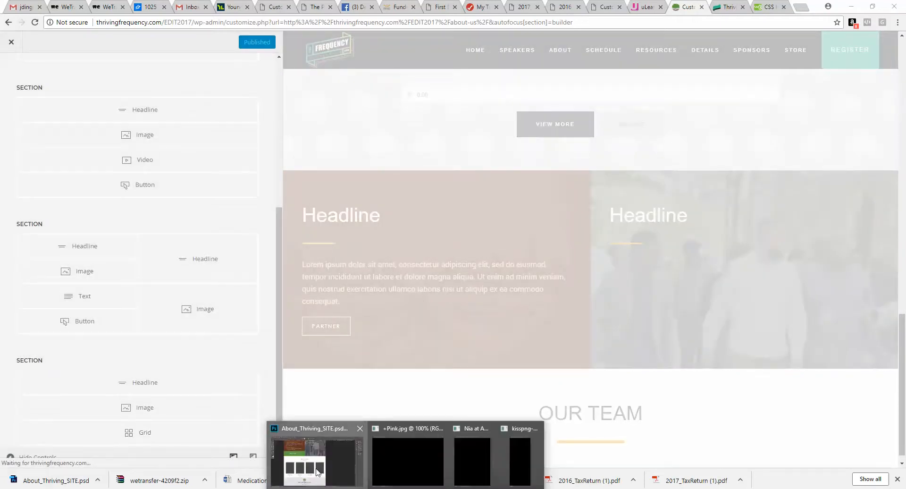
Step: Switch to the Photoshop mockup to check the team member layout
left_click(318, 472)
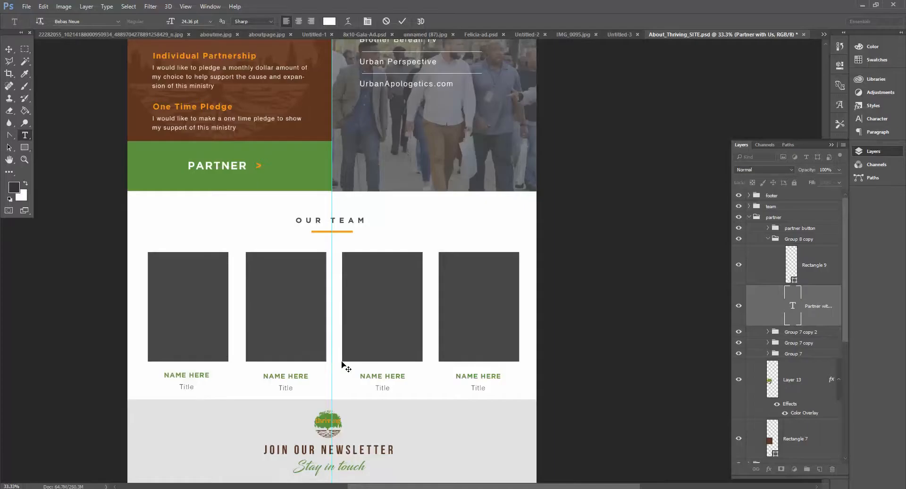
left_click(862, 6)
scroll(395, 388, "down", 2)
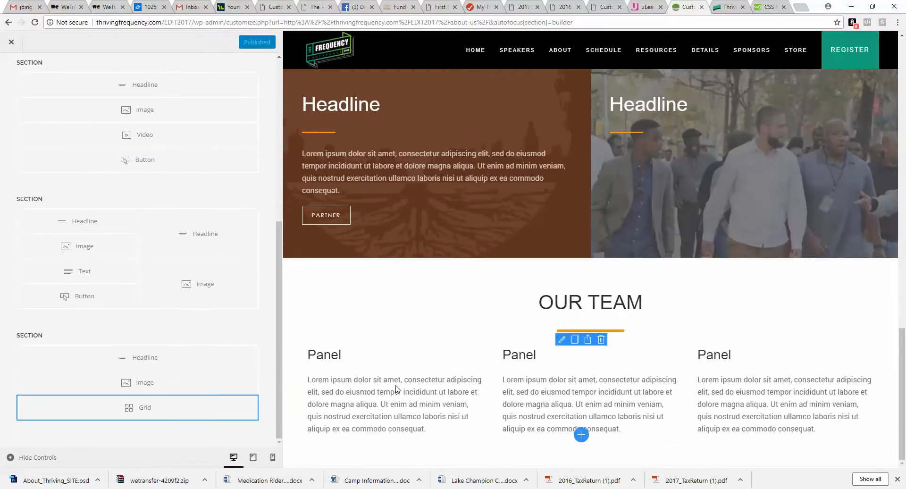
Step: Set the grid's columns to 4 Columns for tablet landscape and 2 Columns for phone landscape
left_click(179, 407)
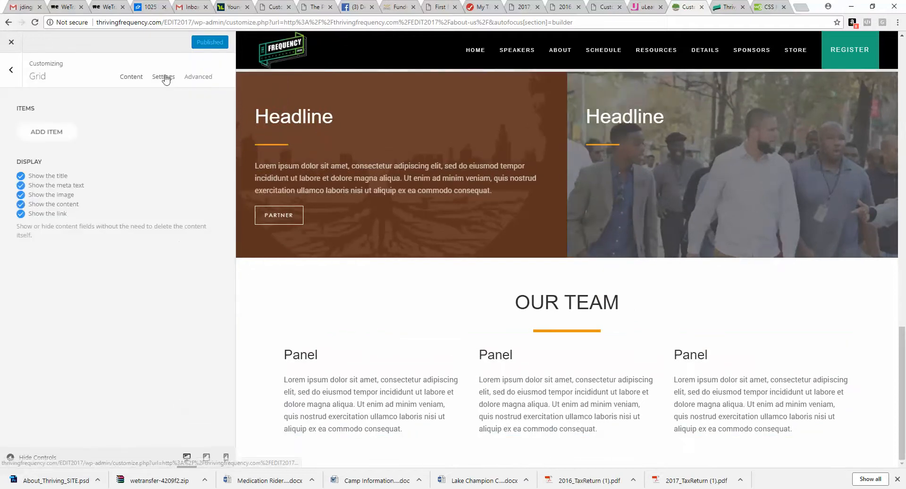
left_click(164, 76)
left_click(155, 283)
left_click(146, 359)
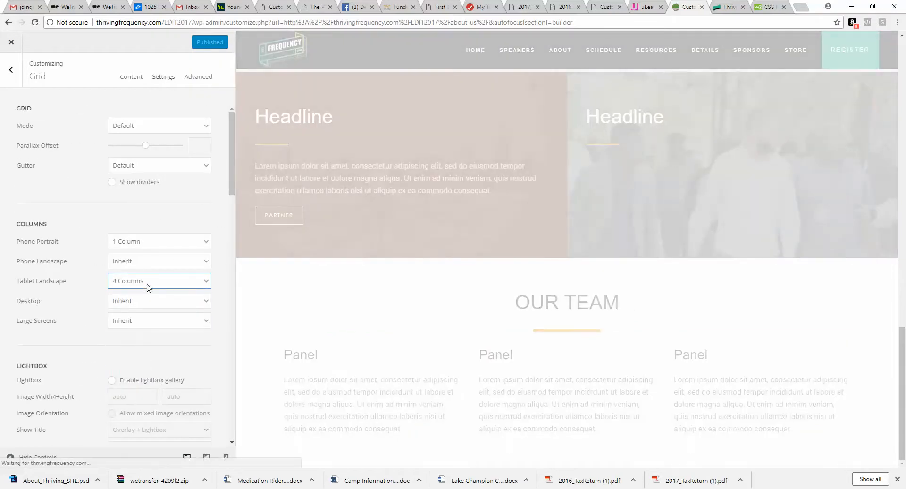
left_click(158, 261)
left_click(152, 309)
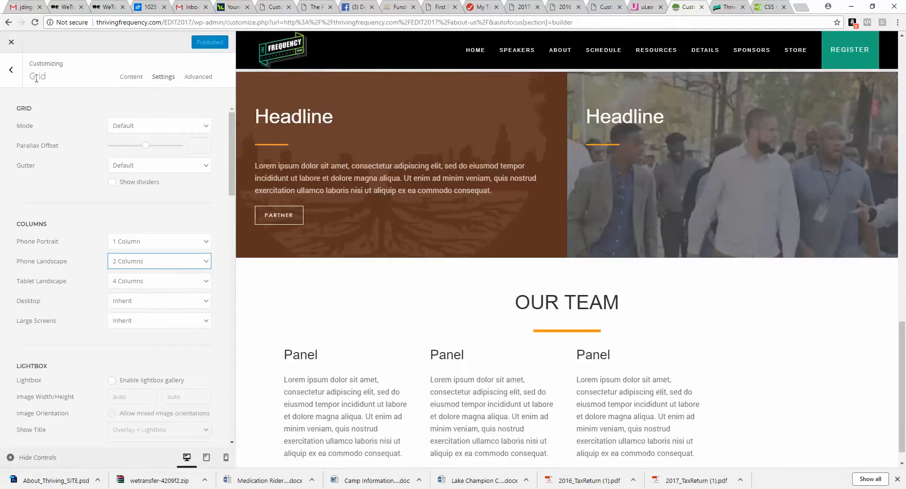
left_click(10, 70)
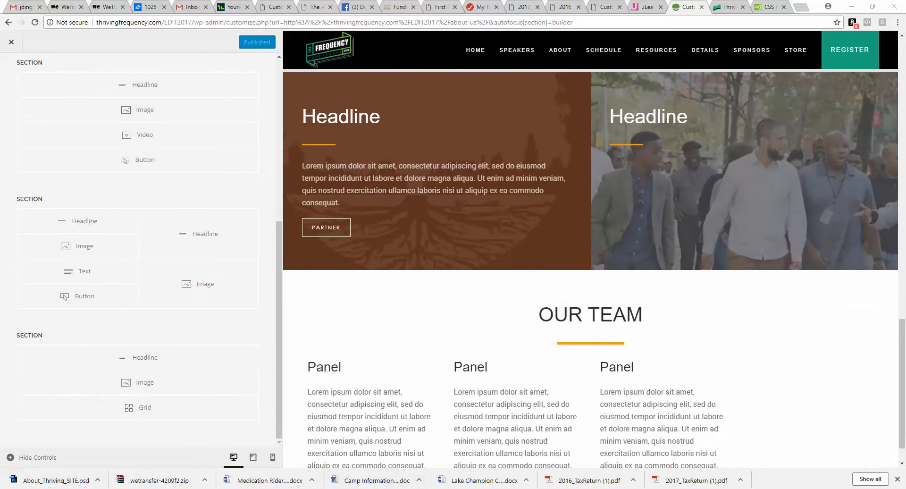
Step: Switch to the Photoshop mockup again to compare the team cards
left_click(415, 488)
mouse_move(405, 488)
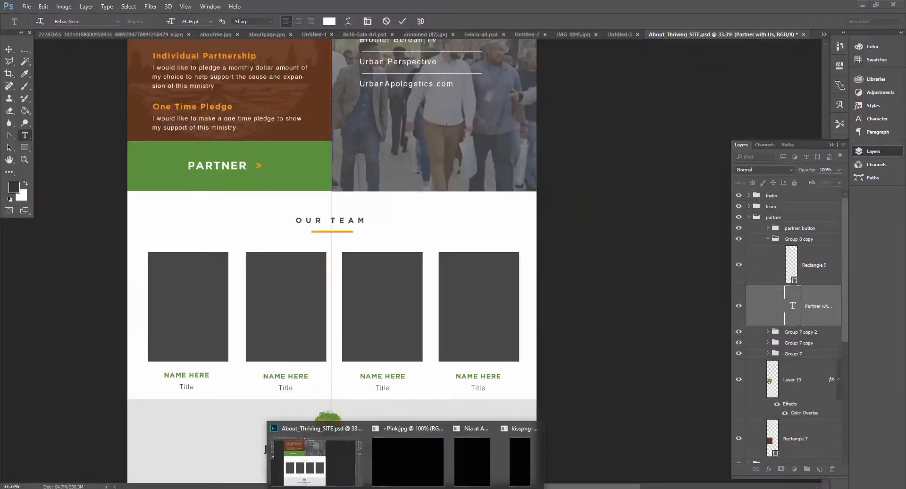
left_click(285, 474)
key("alt+Tab")
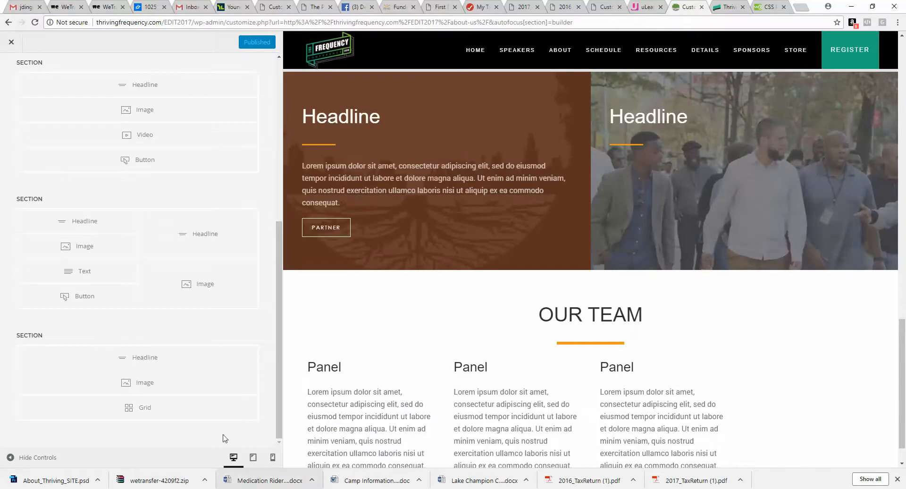
Step: Add an item to the grid and pick the crowd street photo from the media library as its image
left_click(171, 414)
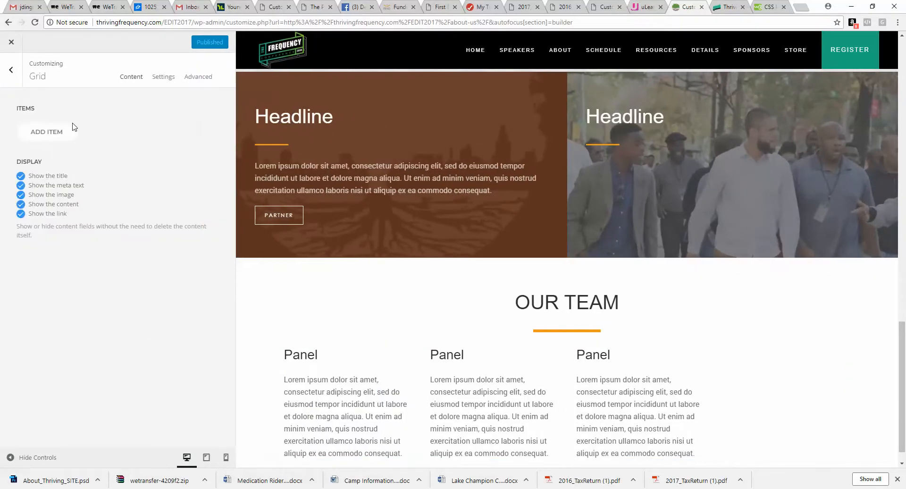
left_click(46, 132)
scroll(143, 283, "down", 5)
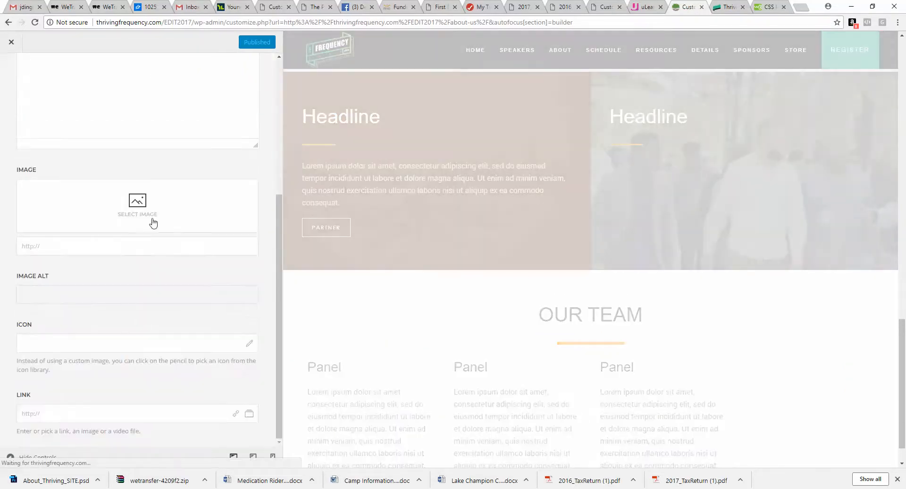
left_click(158, 228)
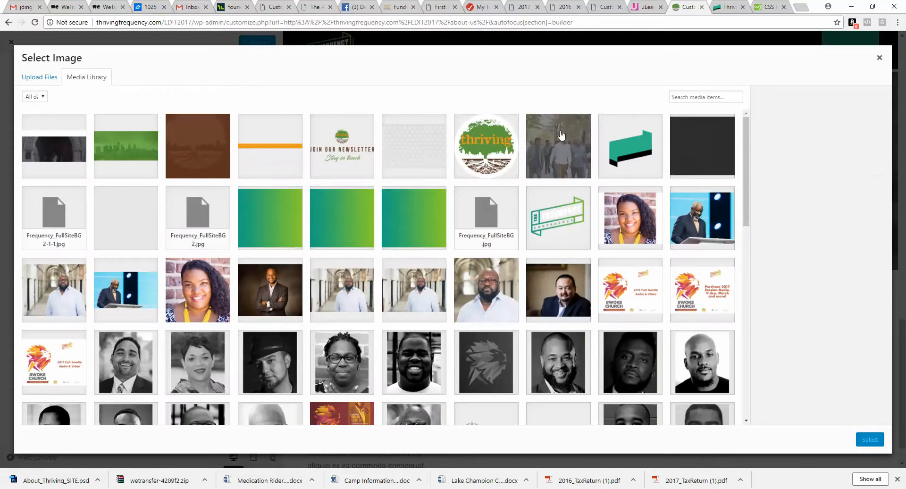
left_click(555, 142)
left_click(866, 440)
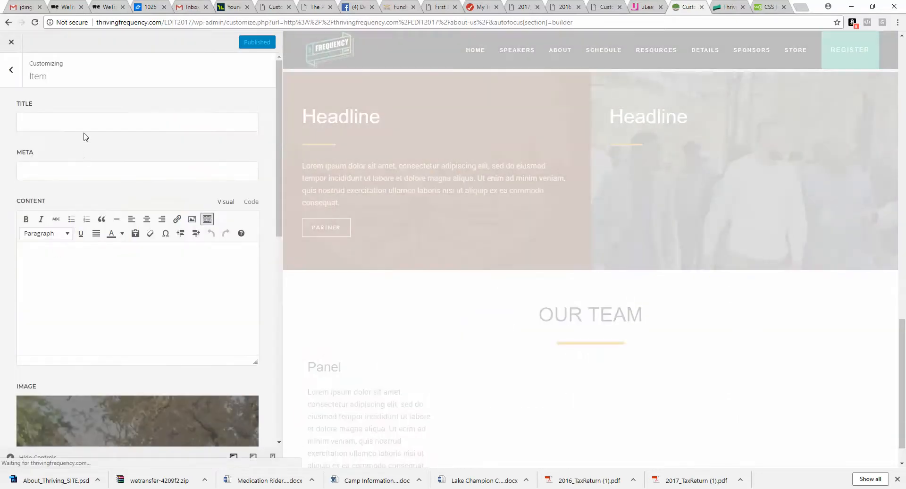
Step: Set the grid item's title to NAME HERE and its meta text to TITLE HERE
left_click(85, 122)
type("NME")
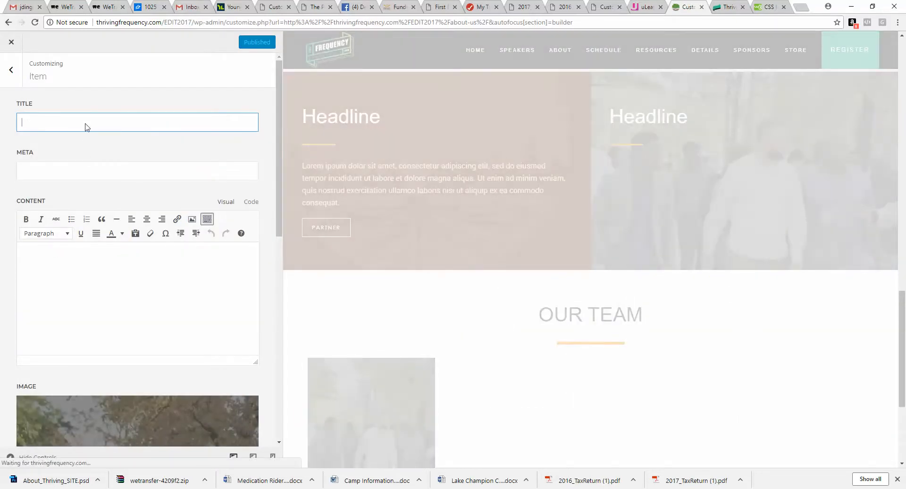
type("NAME")
left_click(98, 172)
type("TITLE HERE")
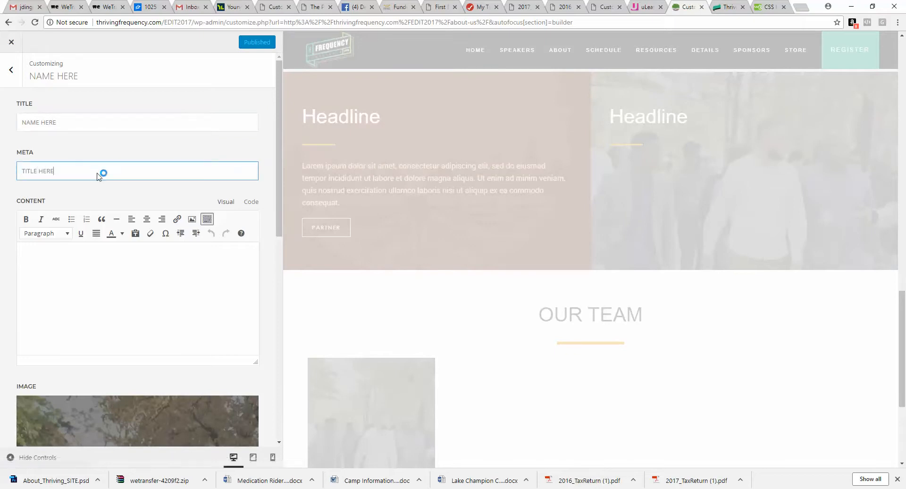
scroll(359, 302, "down", 3)
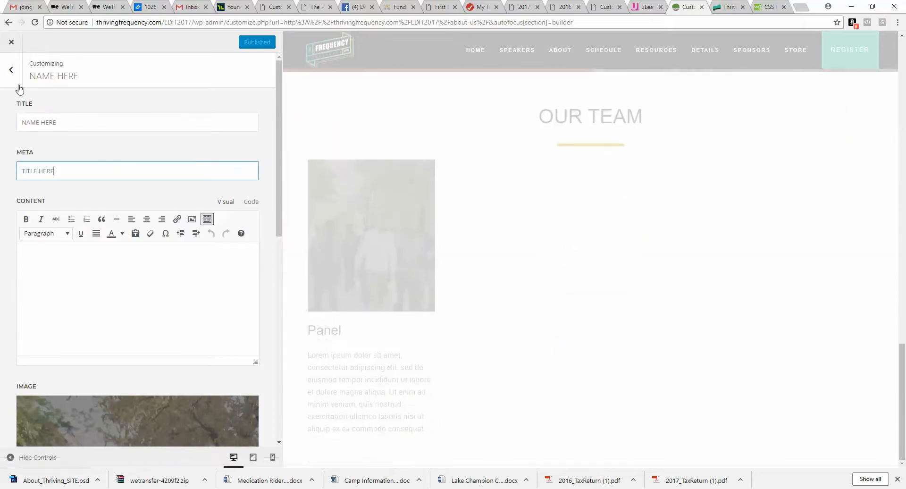
scroll(397, 320, "down", 3)
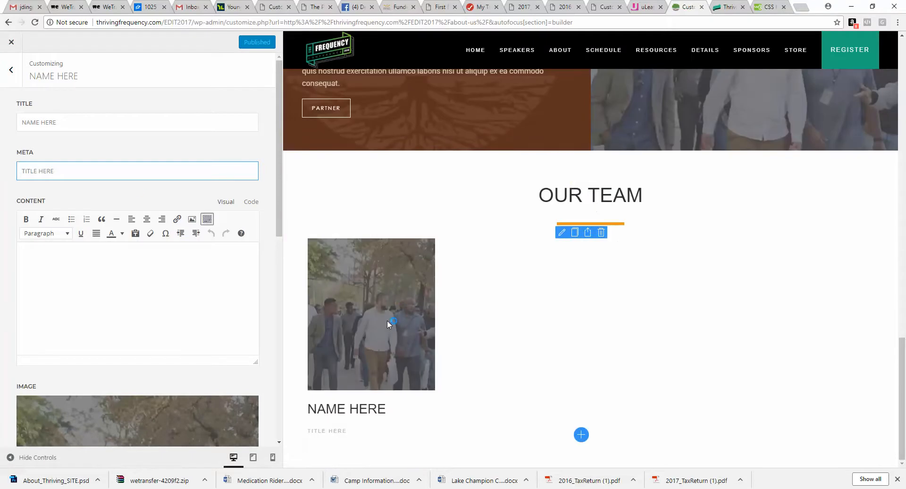
left_click(11, 70)
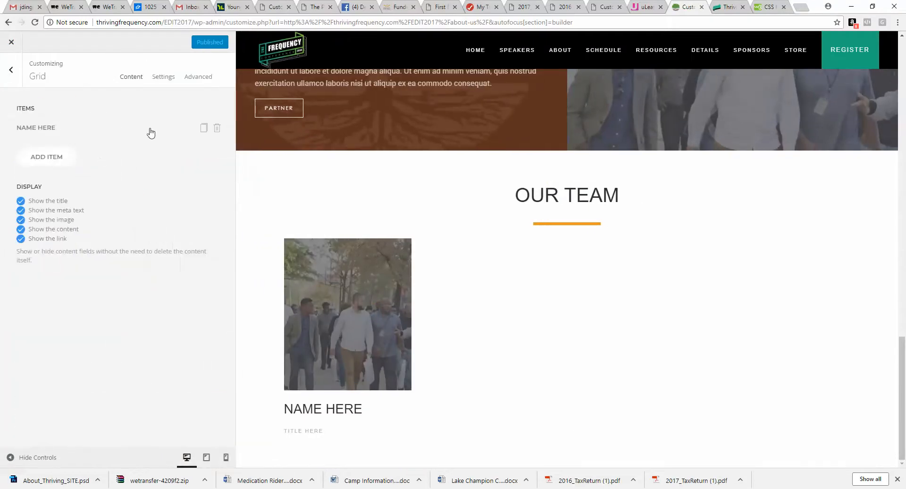
Step: Duplicate the team grid item three times so the grid shows four member cards
left_click(204, 131)
left_click(203, 149)
left_click(203, 169)
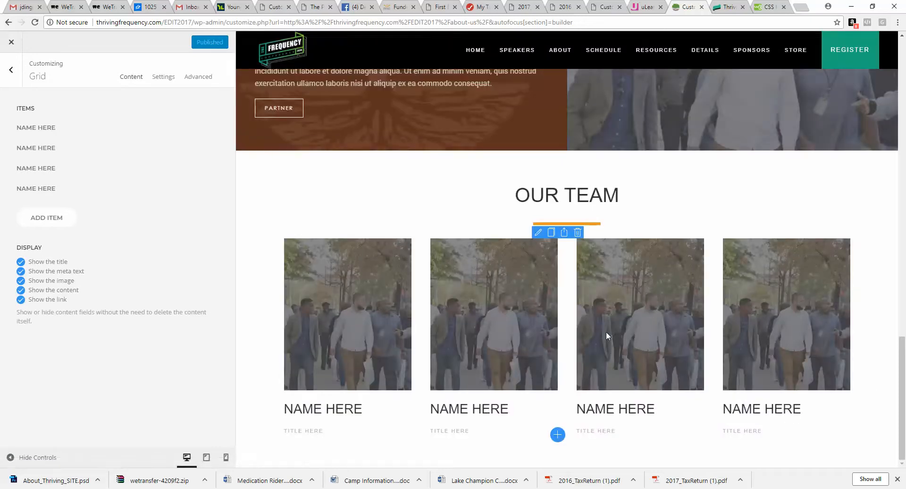
Step: Switch to the Photoshop mockup and sample the newsletter section's grey background as the foreground colour e2e2e2
left_click(339, 481)
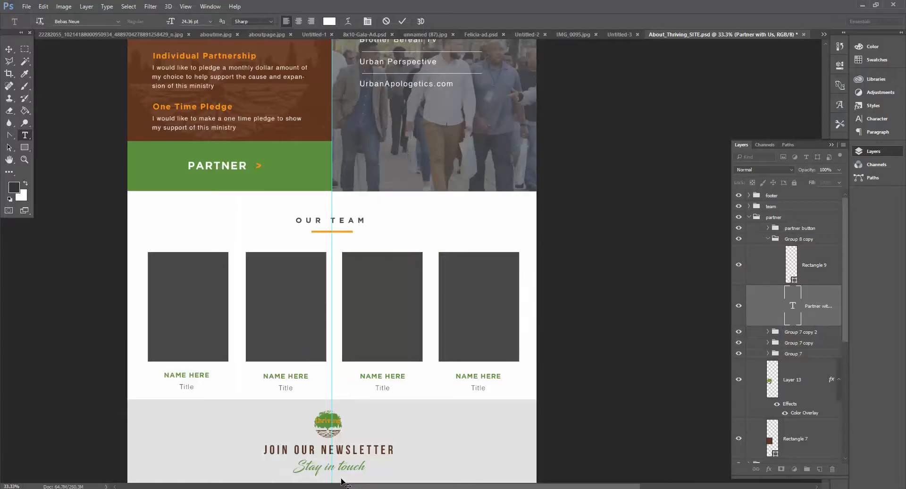
scroll(415, 288, "down", 10)
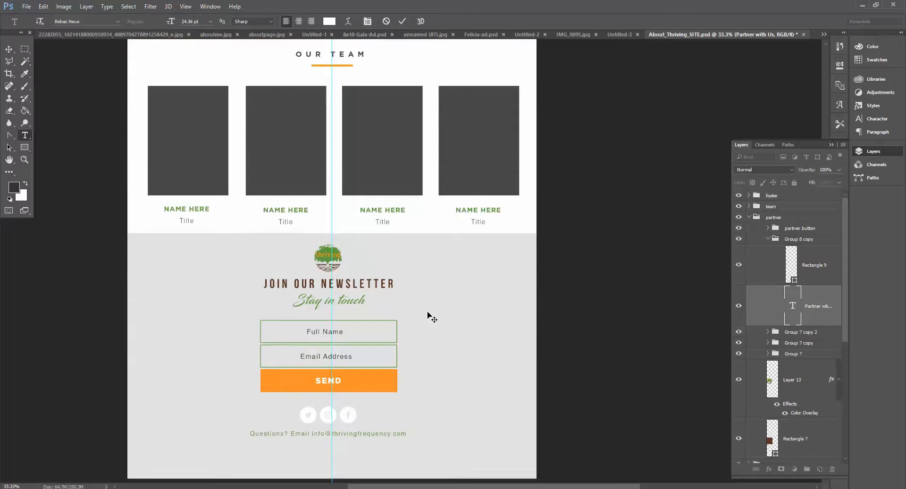
left_click(14, 188)
left_click(185, 240)
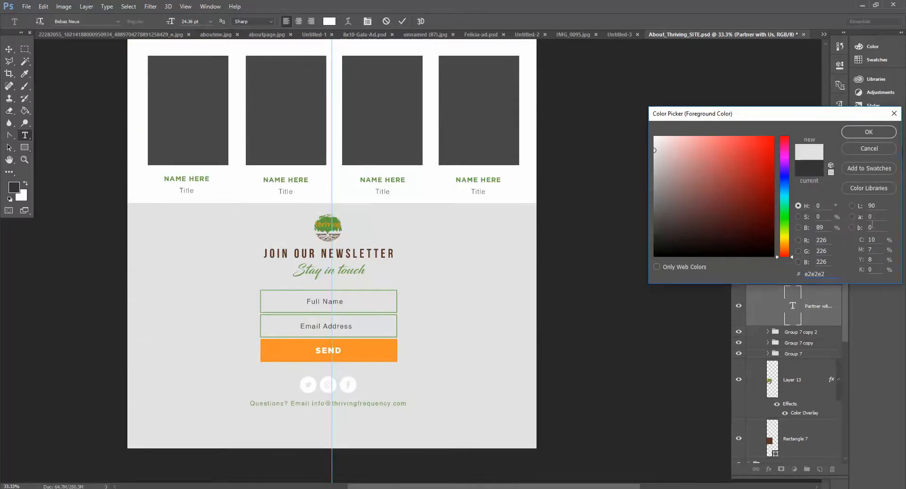
left_click(869, 133)
Step: Crop a small patch of the grey background and save it for web as e2.jpg in the ABOUT folder
left_click(8, 73)
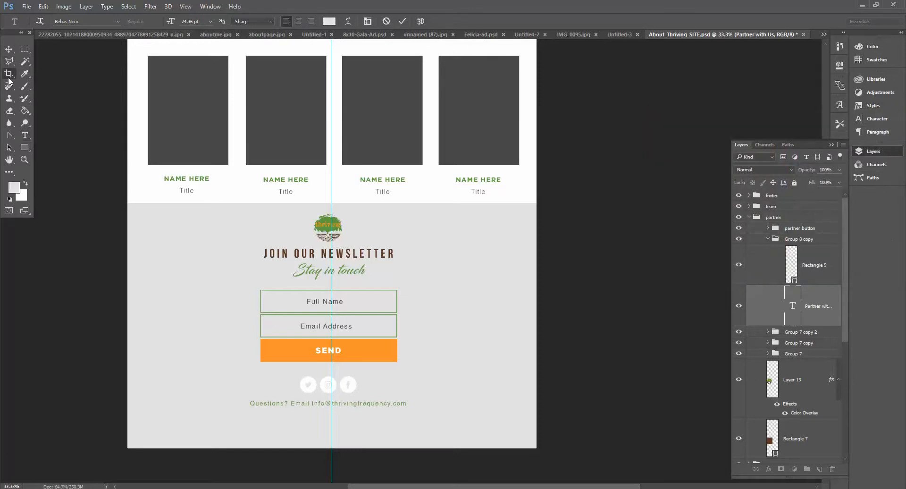
left_click_drag(148, 253, 225, 305)
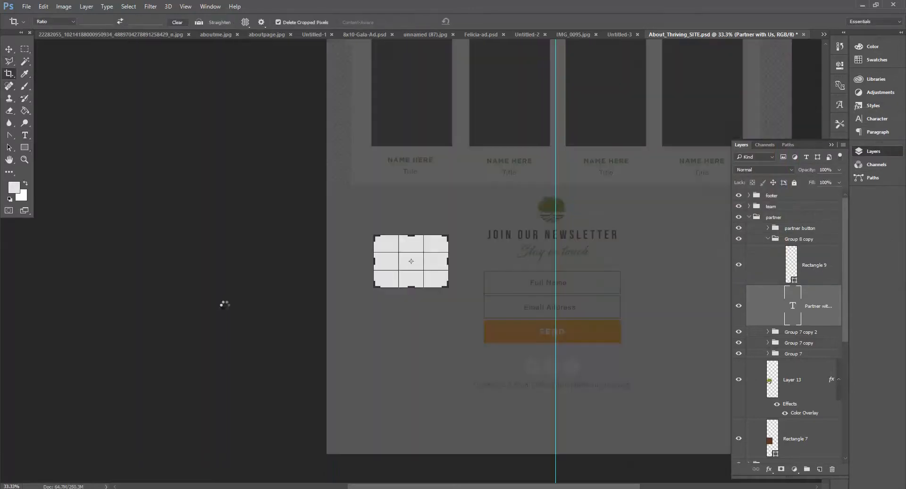
key("Return")
left_click(27, 7)
mouse_move(94, 141)
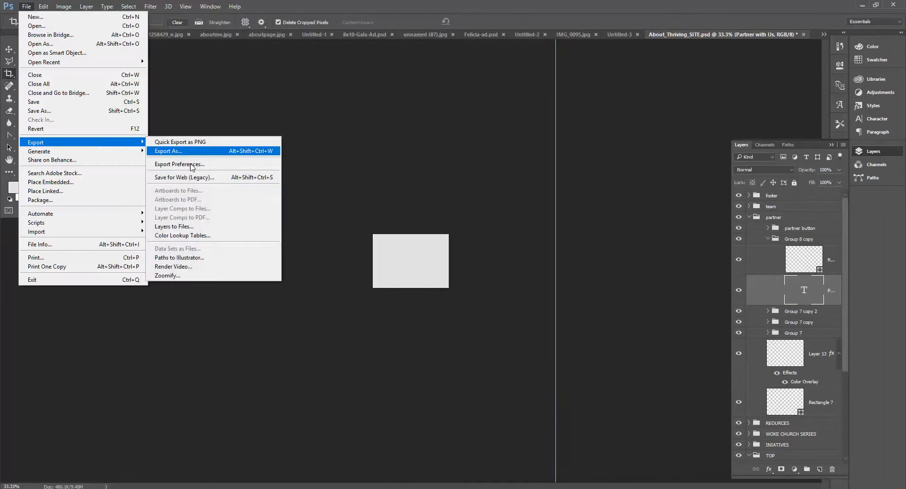
left_click(198, 182)
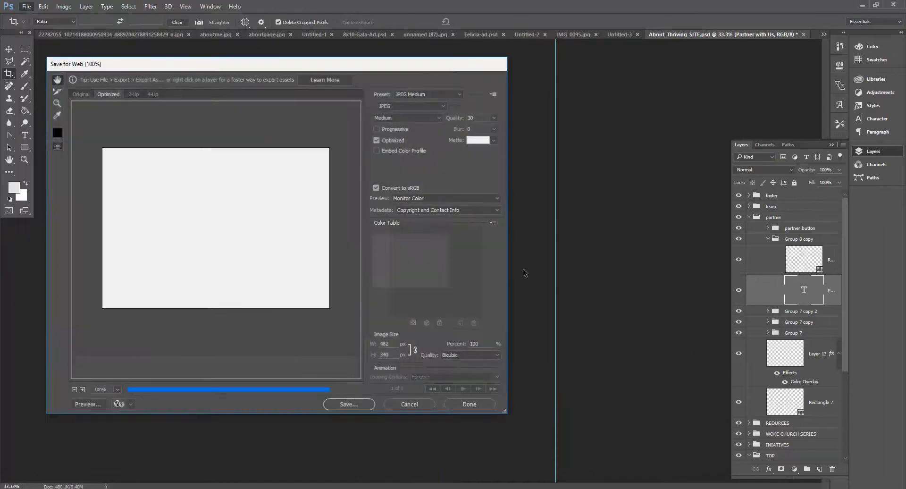
left_click(337, 404)
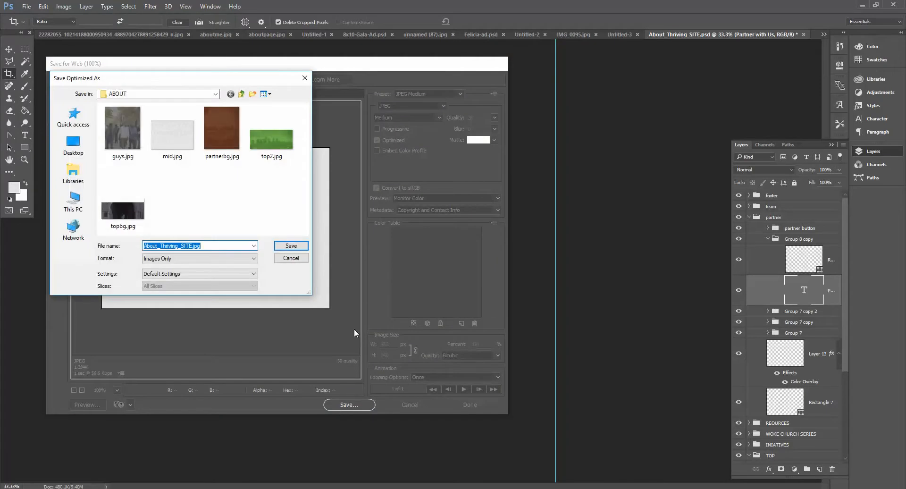
type("e2")
key("Return")
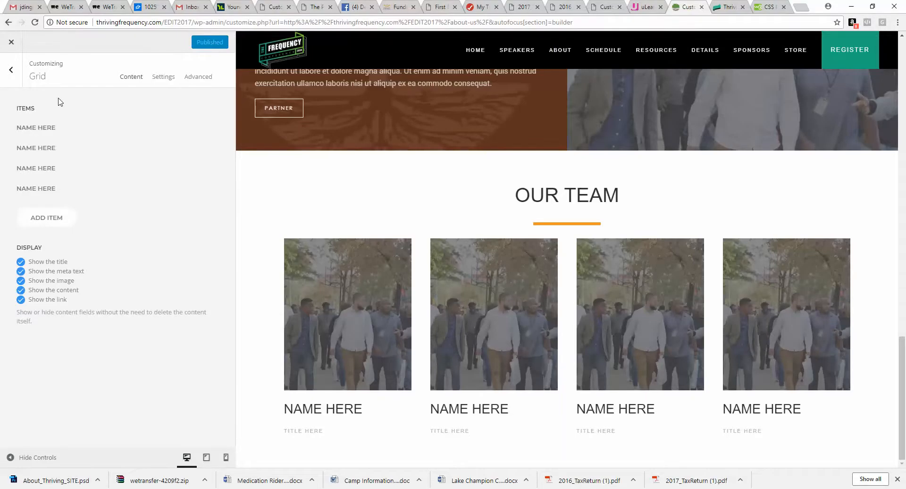
Step: Add a new section below the team section and upload e2.jpg as its background image
left_click(13, 72)
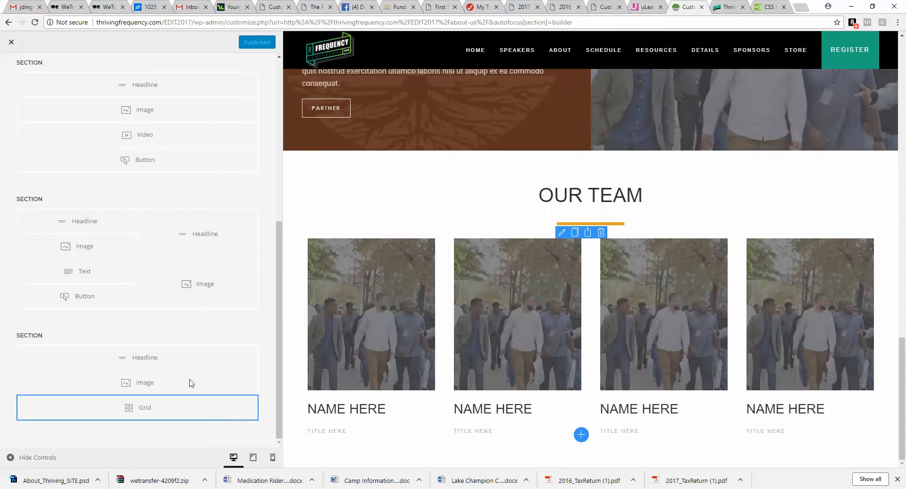
left_click(12, 432)
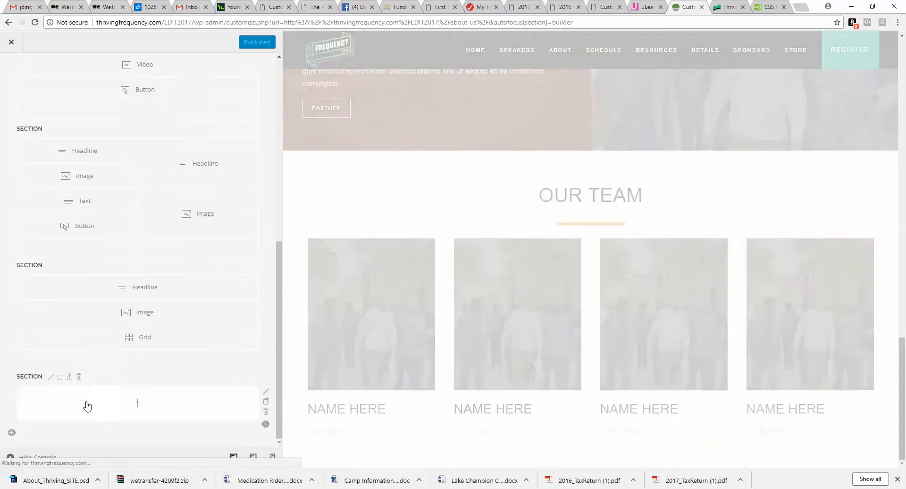
left_click(62, 377)
scroll(89, 233, "down", 5)
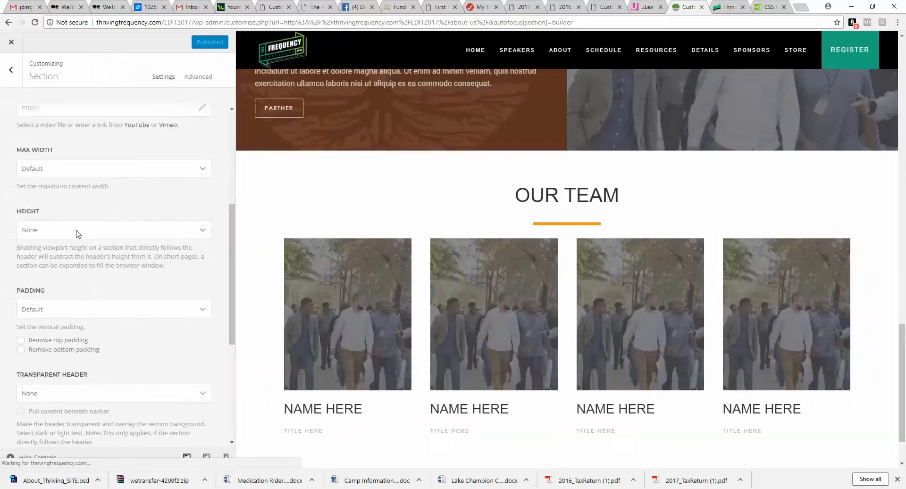
scroll(97, 239, "up", 5)
left_click(108, 227)
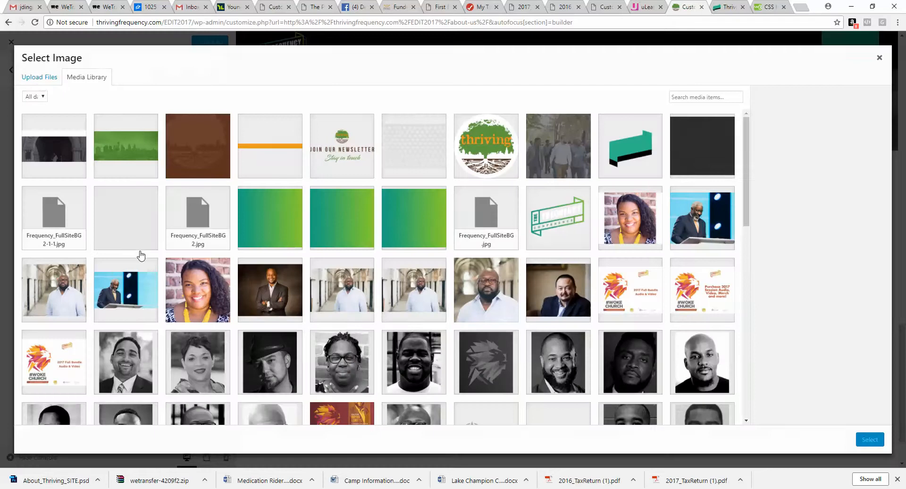
left_click(39, 78)
left_click(464, 236)
left_click(115, 72)
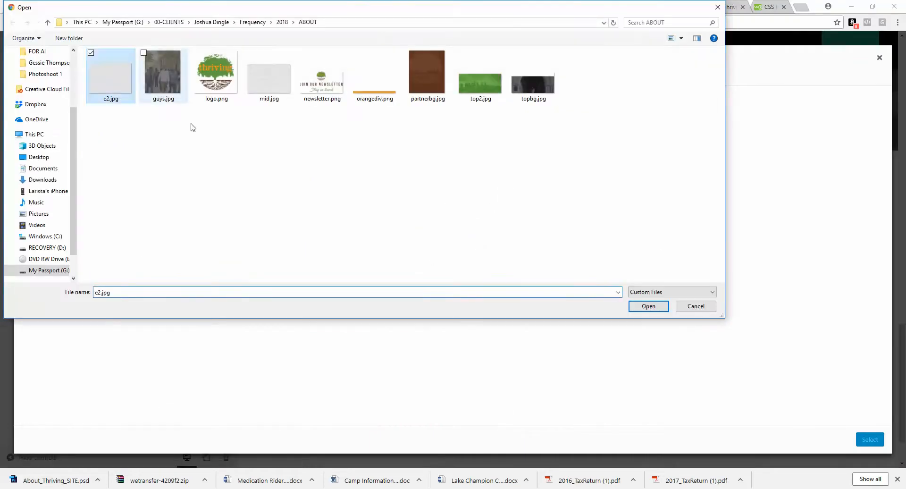
left_click(649, 305)
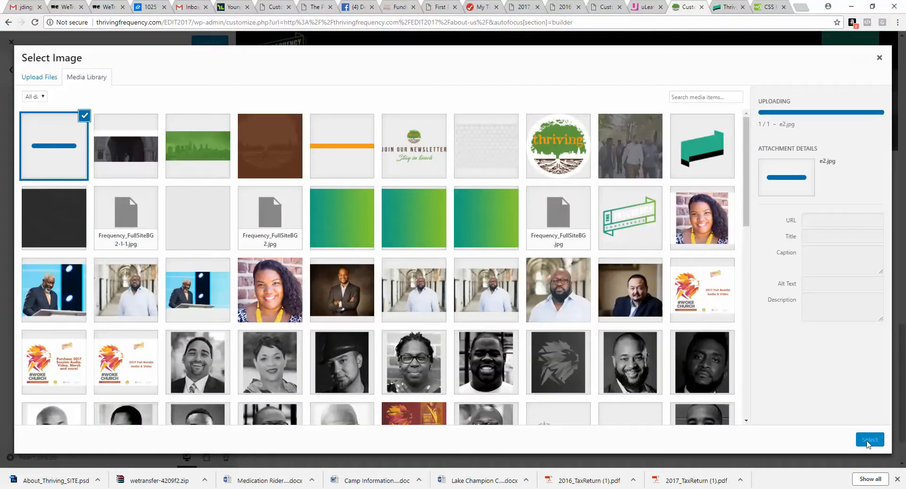
left_click(868, 440)
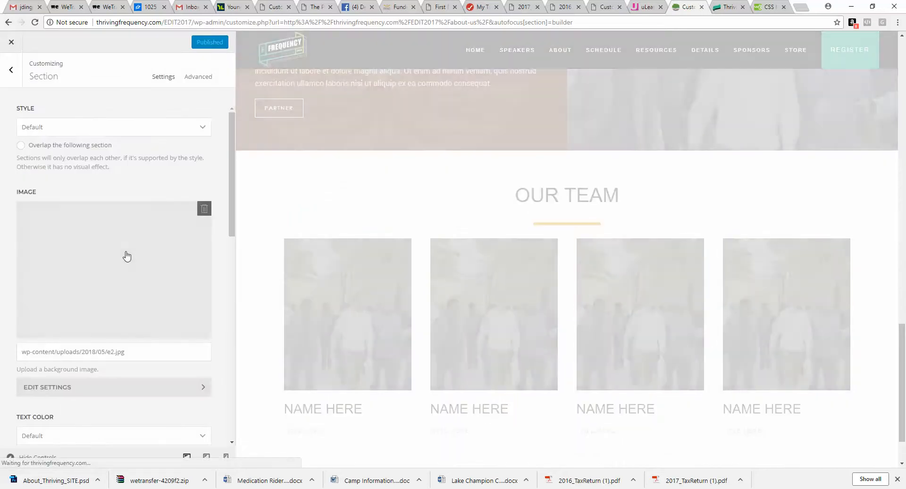
Step: Set the new section's background image size to Cover and return to the builder
left_click(100, 385)
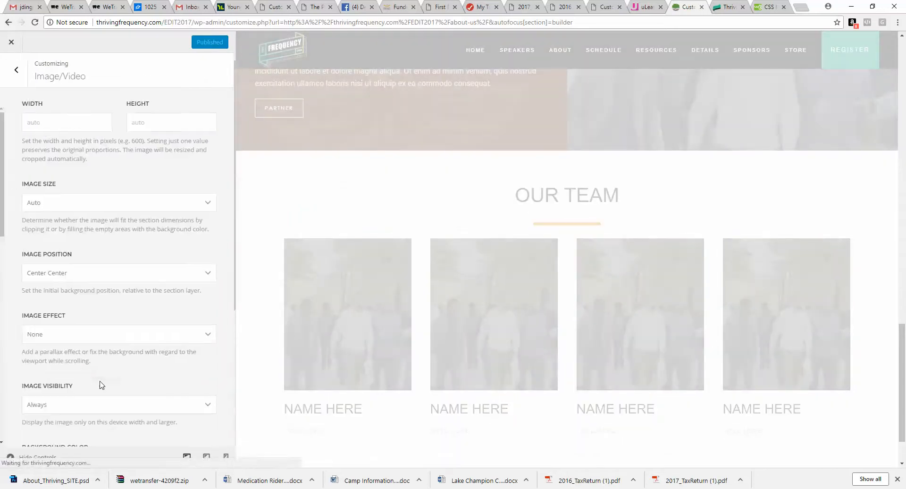
left_click(108, 204)
left_click(105, 240)
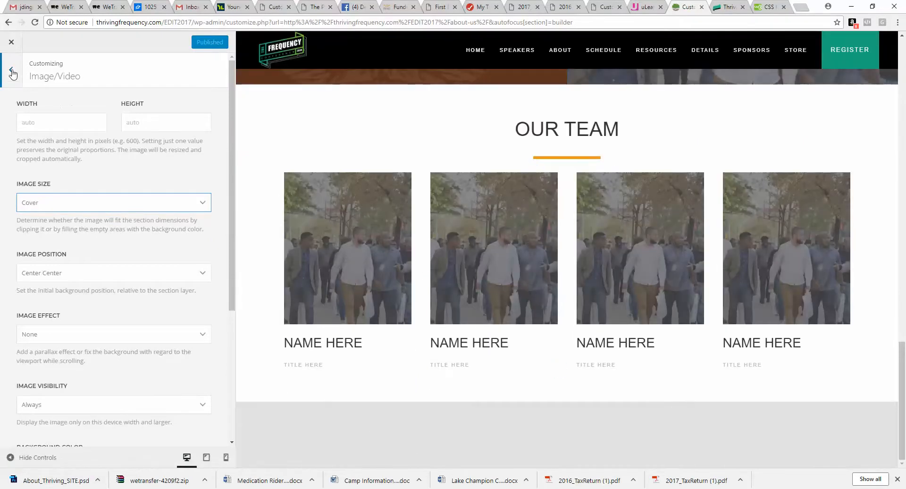
left_click(22, 80)
left_click(19, 79)
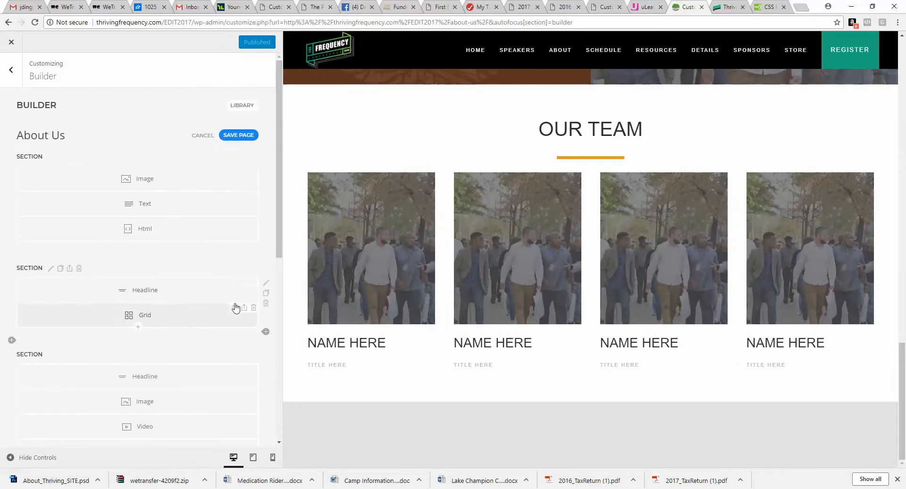
Step: Cancel the crop in Photoshop, undo the earlier crop on the mockup, and return to the browser
scroll(202, 394, "down", 5)
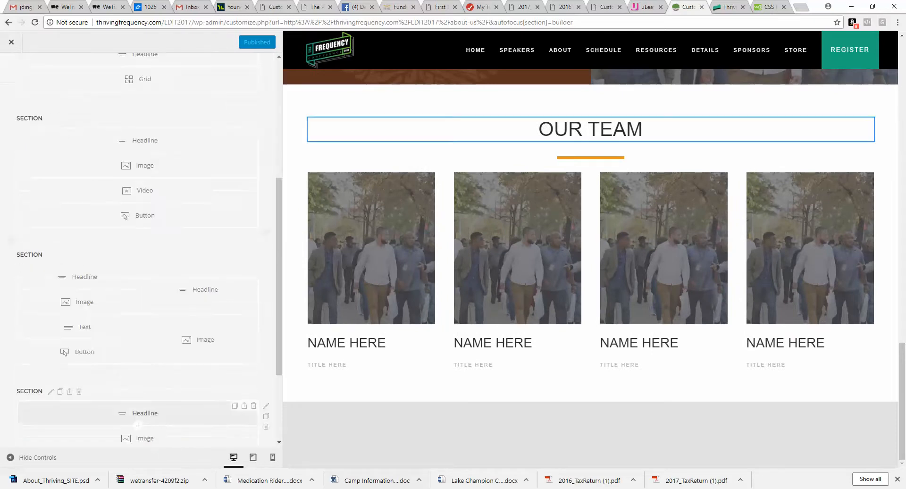
left_click(335, 460)
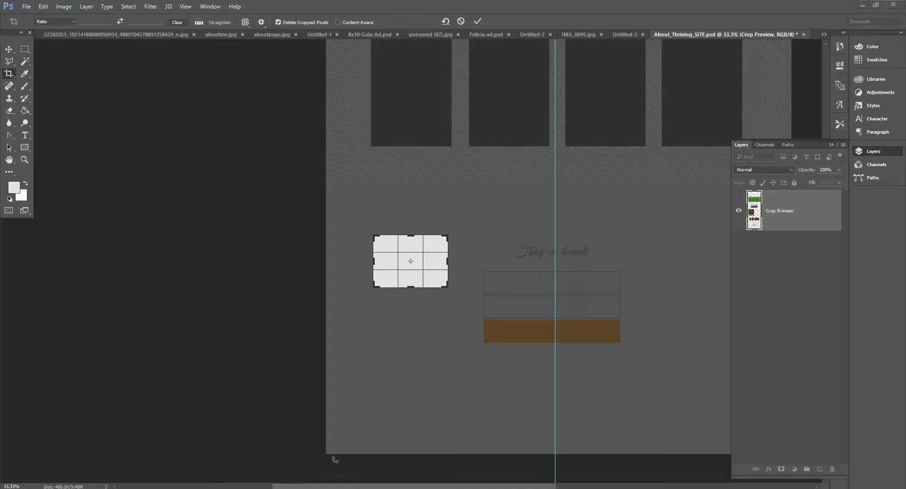
key("Escape")
left_click(43, 7)
left_click(53, 35)
scroll(289, 369, "down", 10)
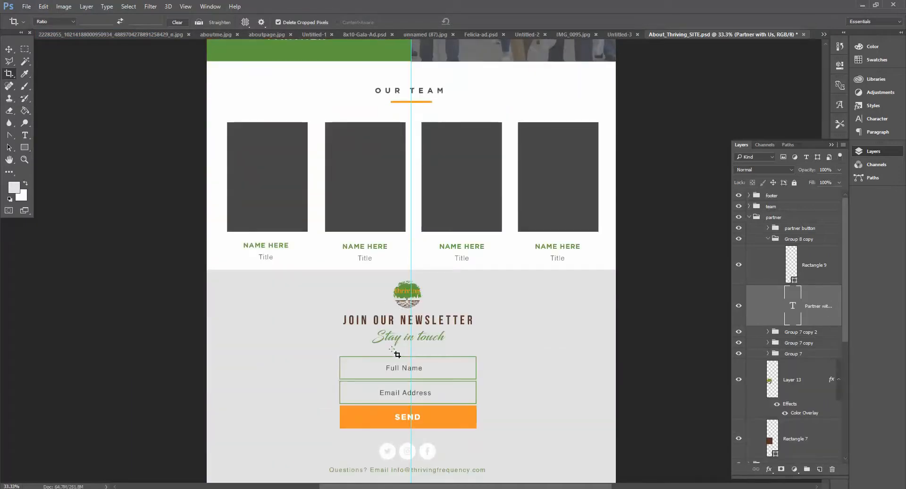
left_click(304, 488)
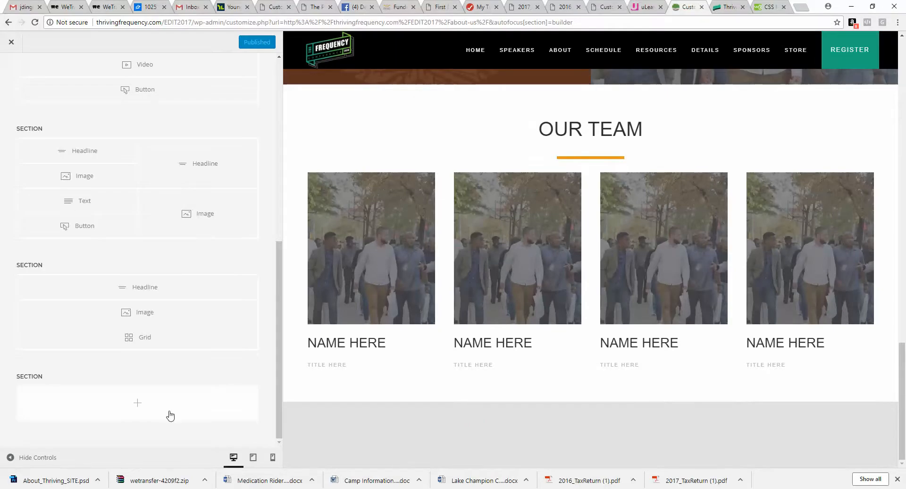
Step: Add an Image element to the new section and choose newsletter.png from the media library
left_click(137, 403)
left_click(287, 245)
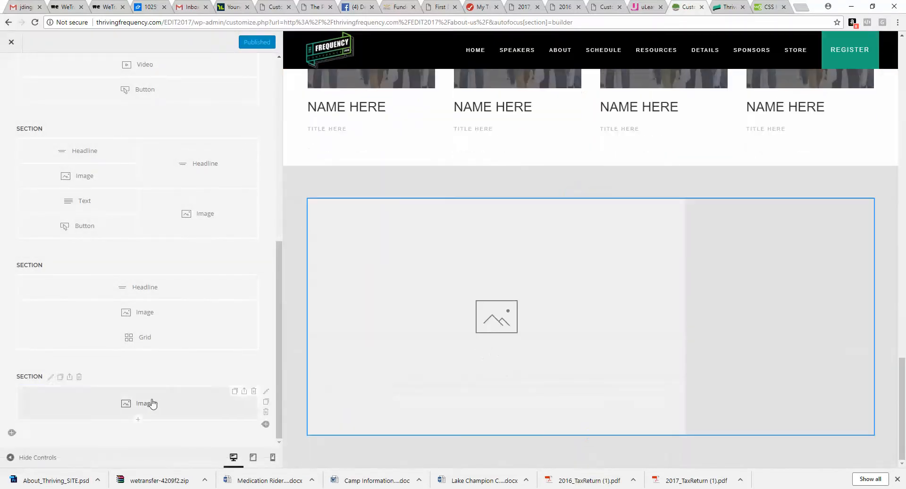
left_click(150, 403)
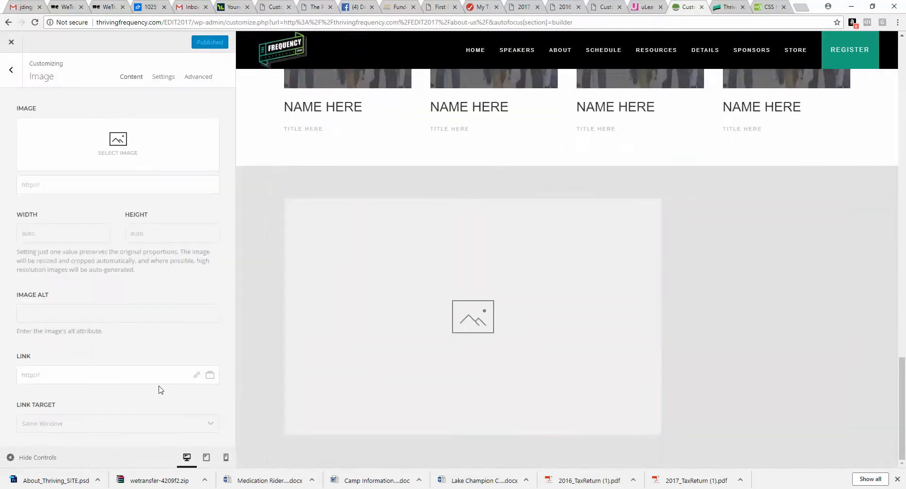
left_click(129, 127)
left_click(380, 137)
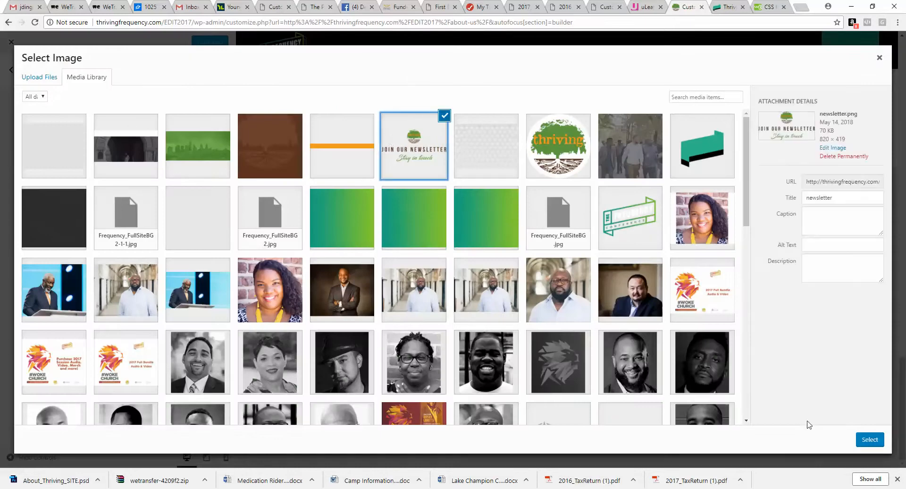
left_click(869, 442)
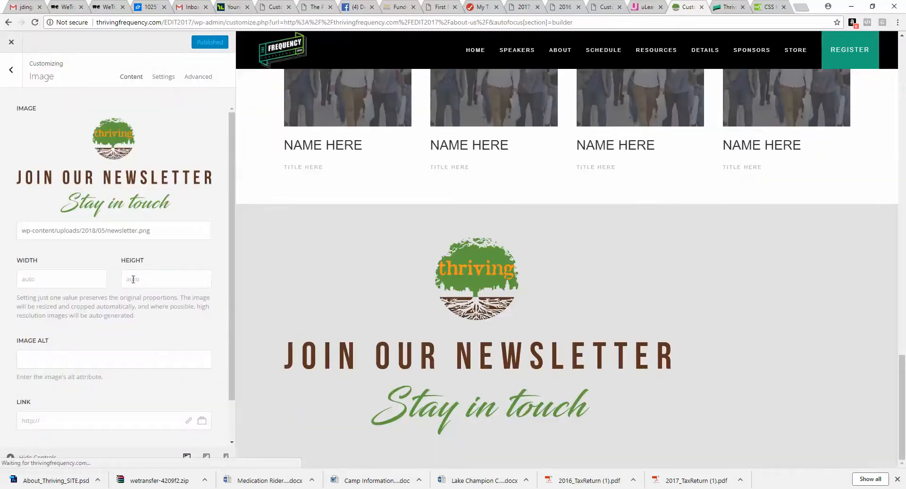
Step: Set the newsletter image's height to 175
left_click(134, 280)
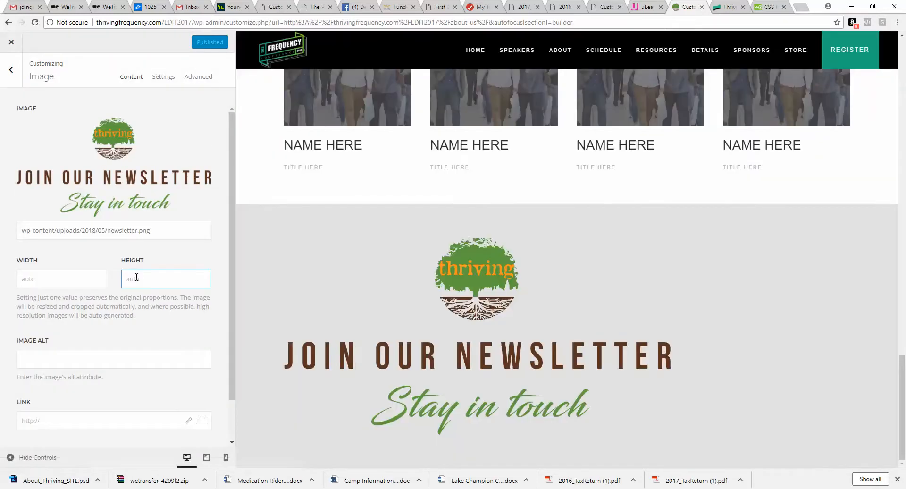
left_click(66, 274)
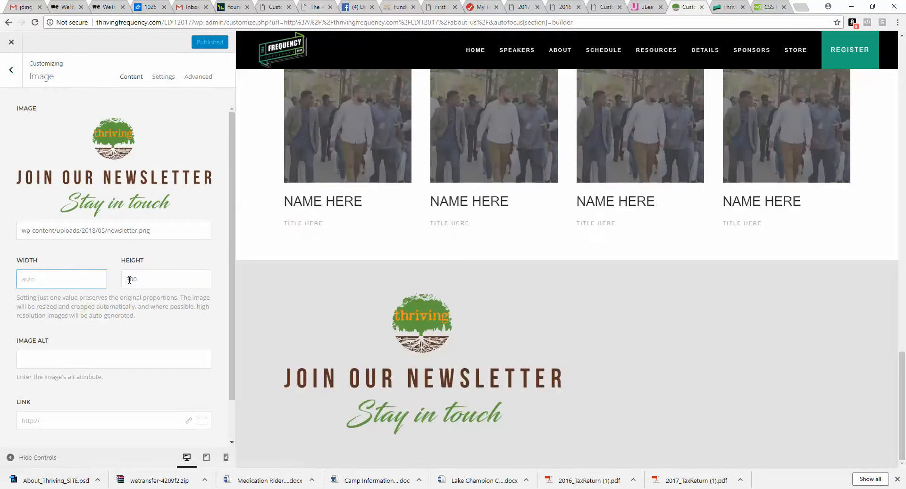
left_click(130, 280)
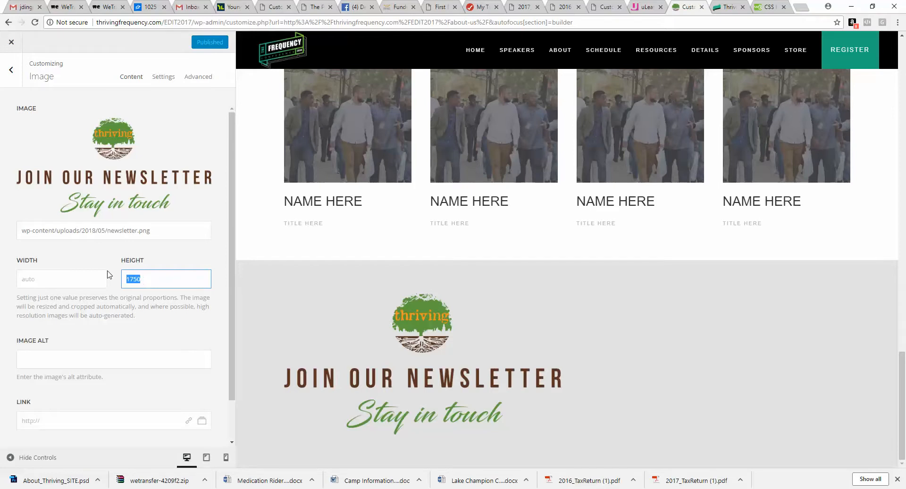
left_click(83, 278)
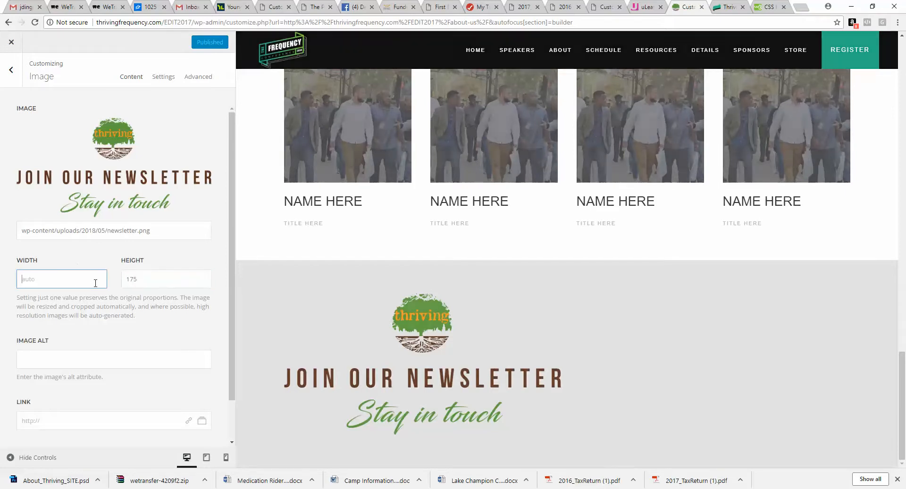
Step: Set the newsletter image's text alignment to Center
left_click(163, 76)
left_click(143, 304)
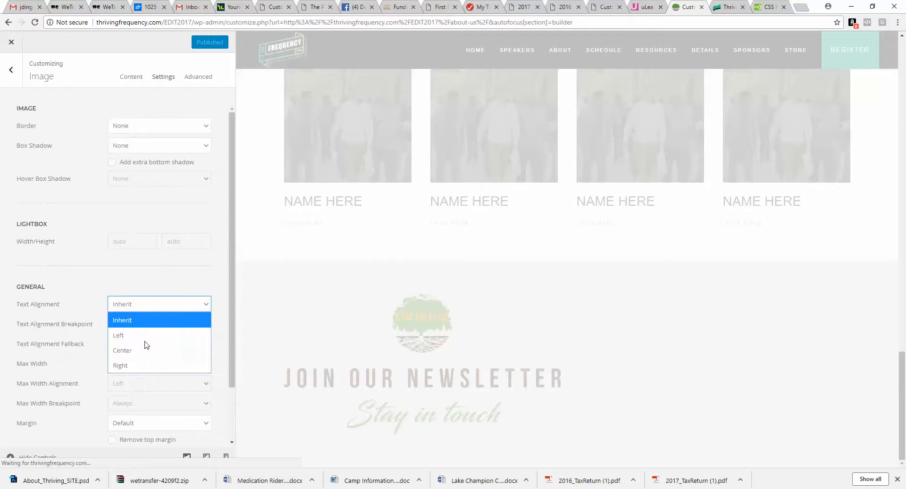
left_click(142, 340)
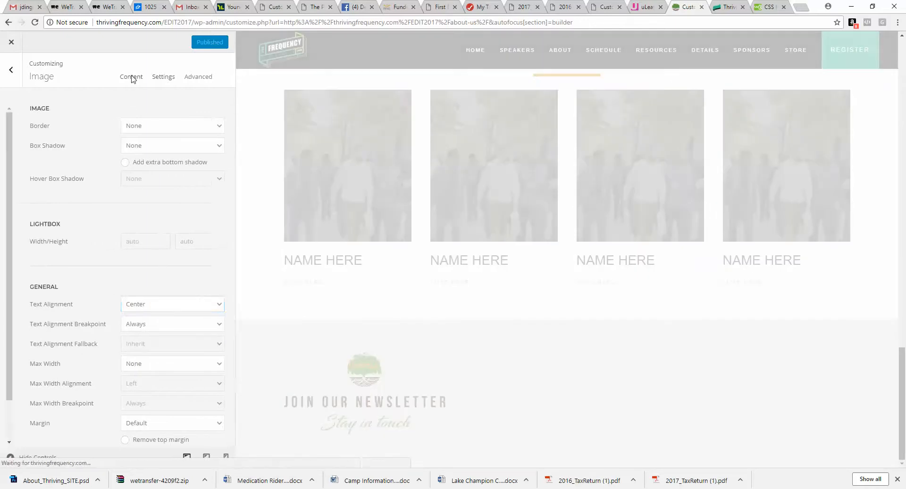
left_click(131, 76)
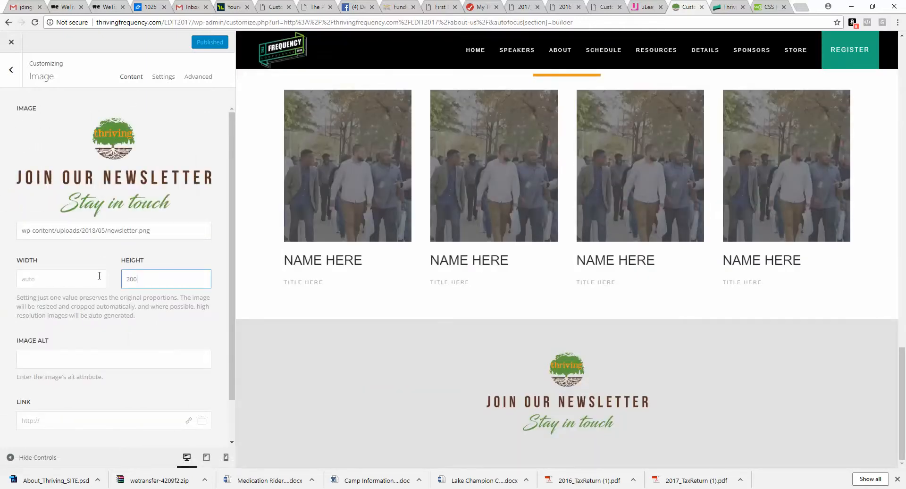
Step: Apply the newsletter image's height of 200 and save the About Us page
left_click(77, 279)
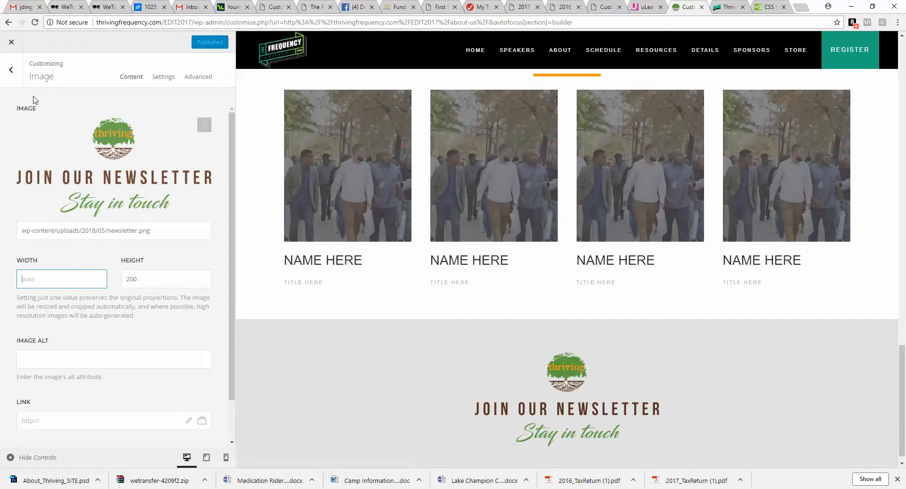
left_click(11, 69)
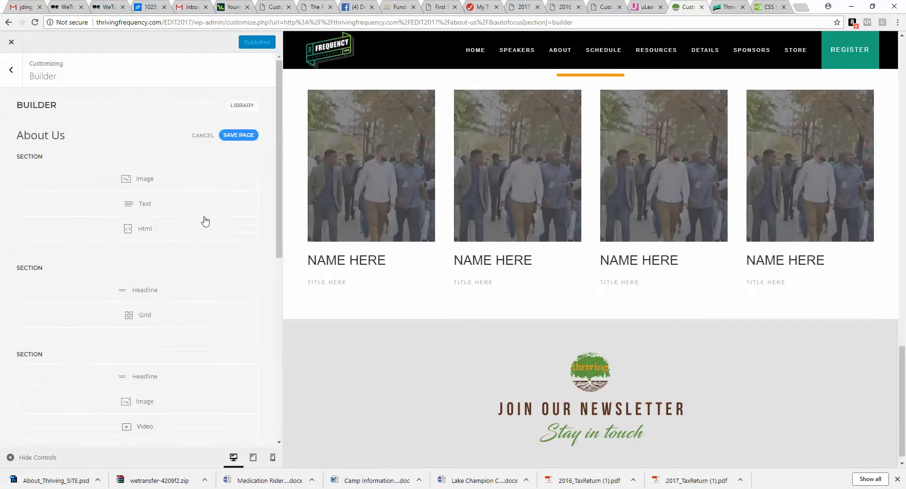
left_click(238, 135)
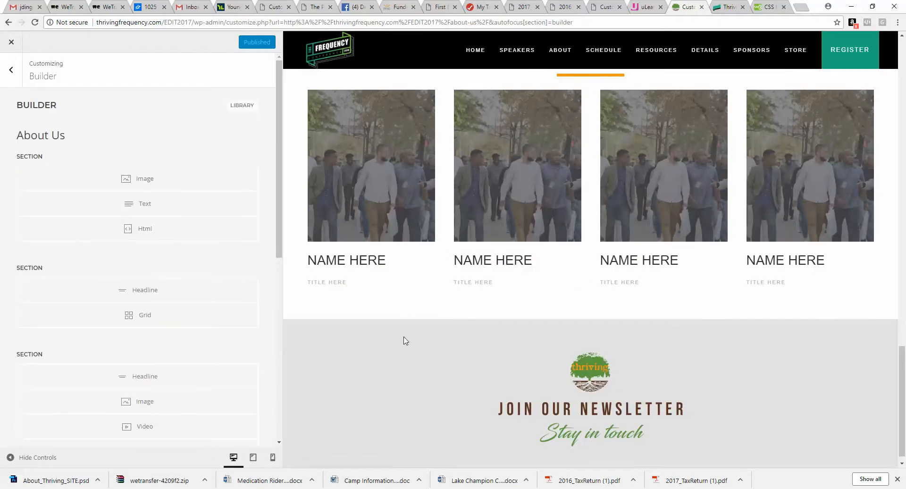
Step: Compare the page with the newsletter section of the Photoshop mockup
scroll(404, 340, "down", 1)
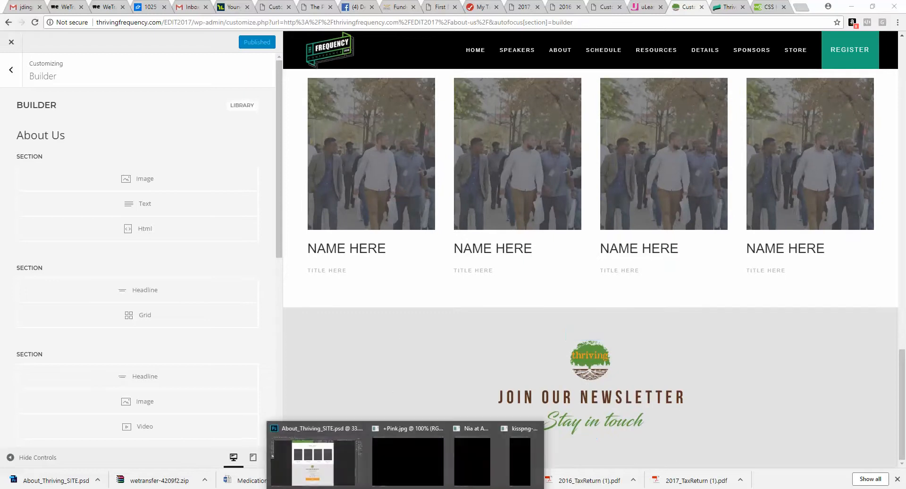
left_click(312, 462)
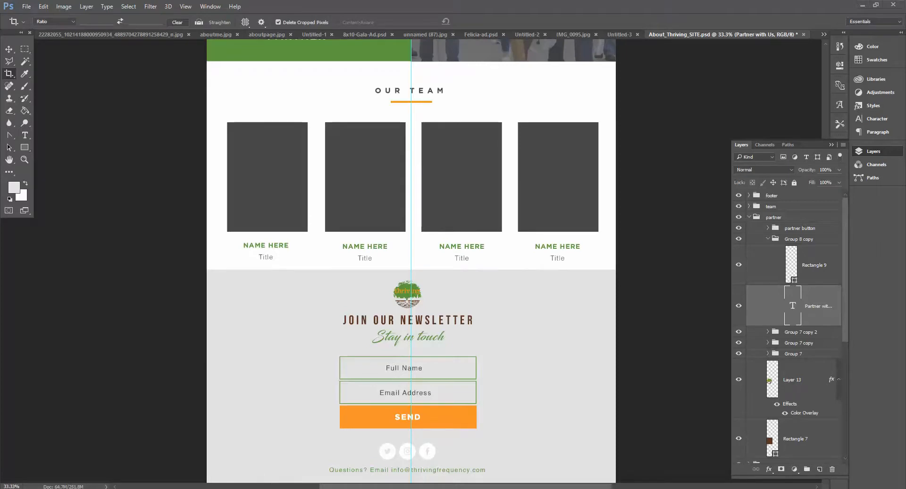
key("alt+Tab")
scroll(197, 420, "down", 8)
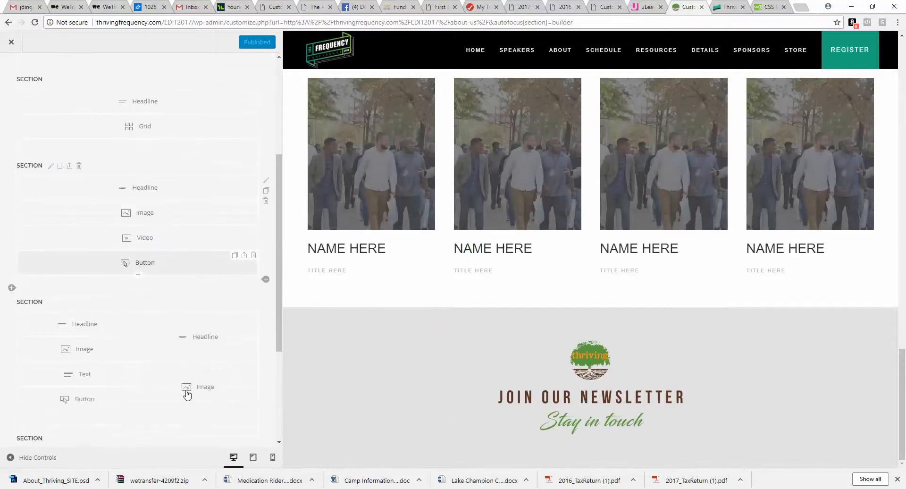
Step: Add a Newsletter element below the image in the new section
left_click(138, 420)
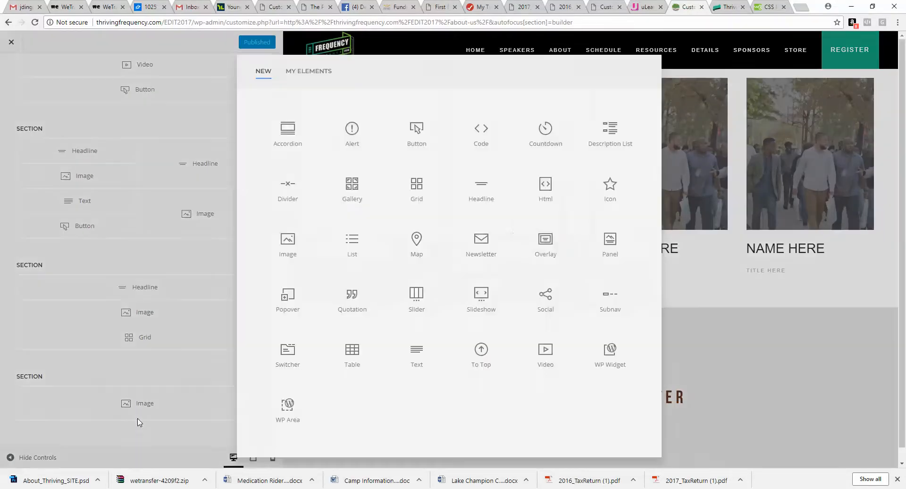
left_click(486, 243)
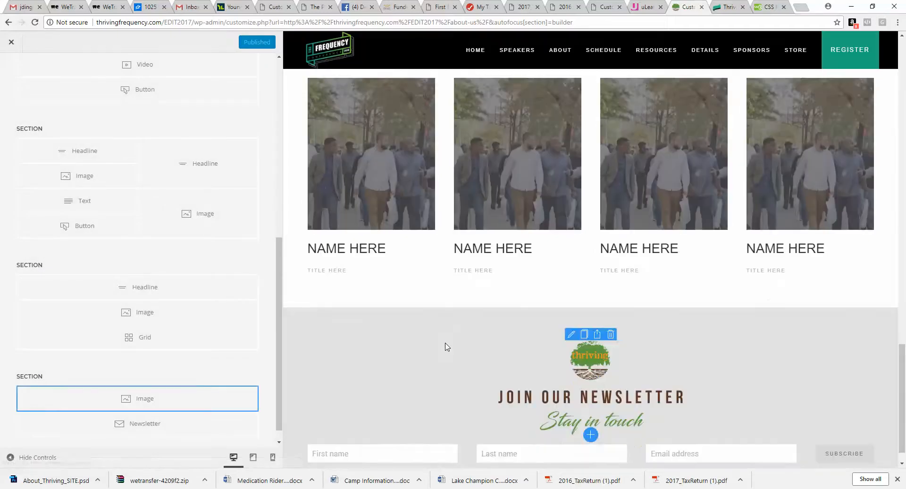
Step: Set the newsletter form's layout to Stacked
left_click(185, 427)
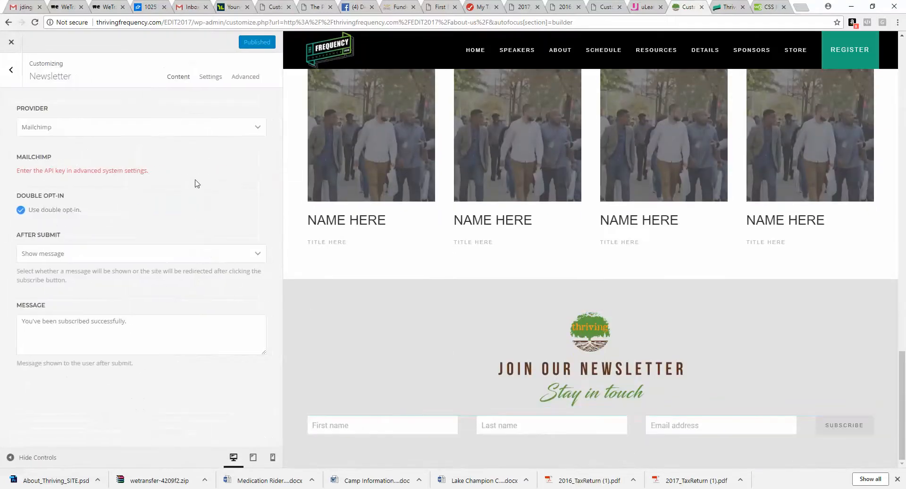
left_click(211, 76)
left_click(206, 124)
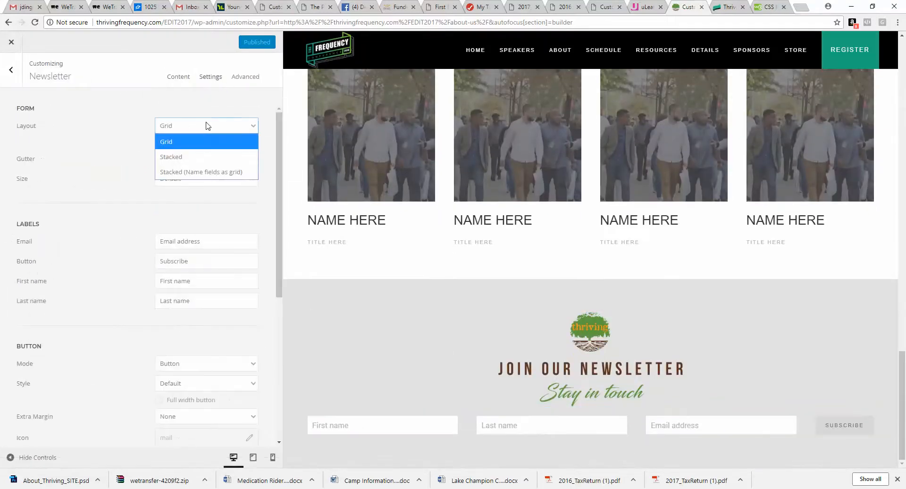
left_click(200, 158)
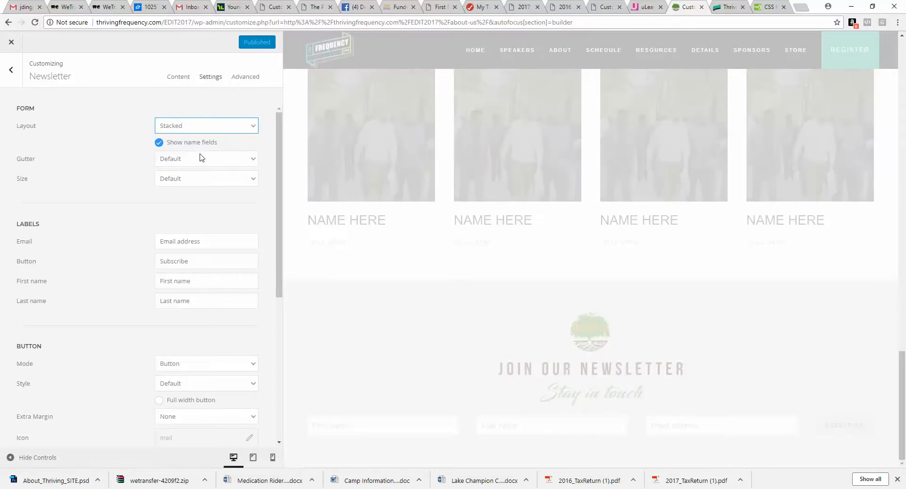
scroll(429, 297, "down", 2)
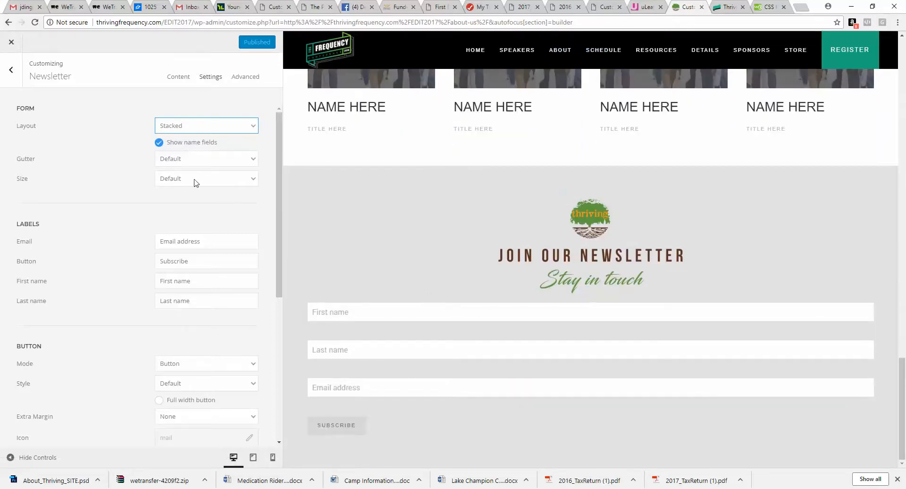
left_click(10, 80)
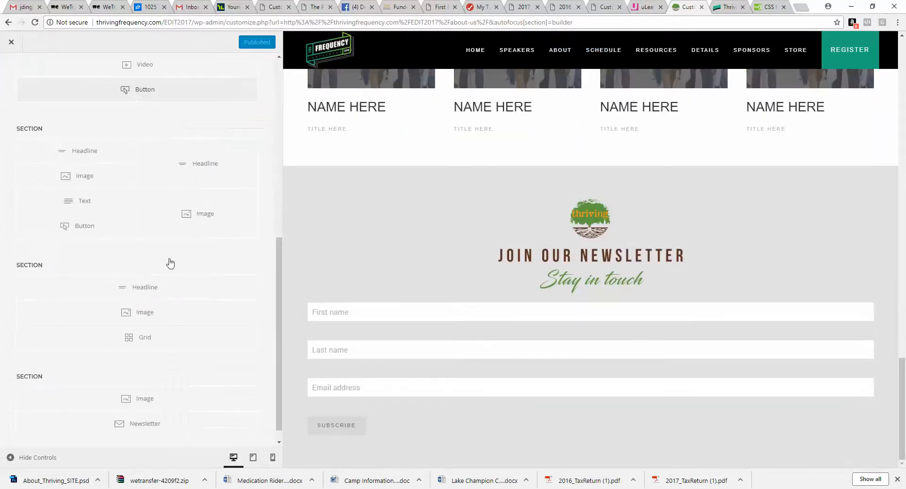
Step: Set the newsletter section's max width to Small
left_click(50, 377)
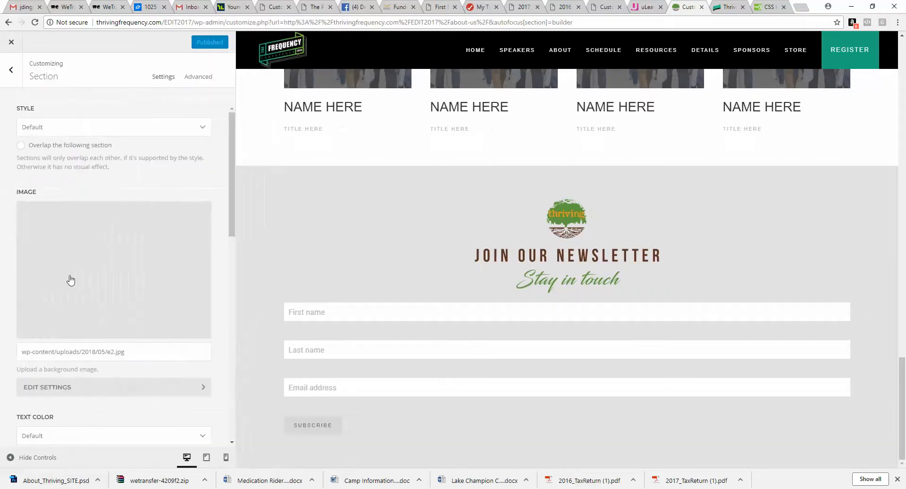
scroll(95, 264, "down", 9)
scroll(81, 151, "up", 3)
left_click(67, 213)
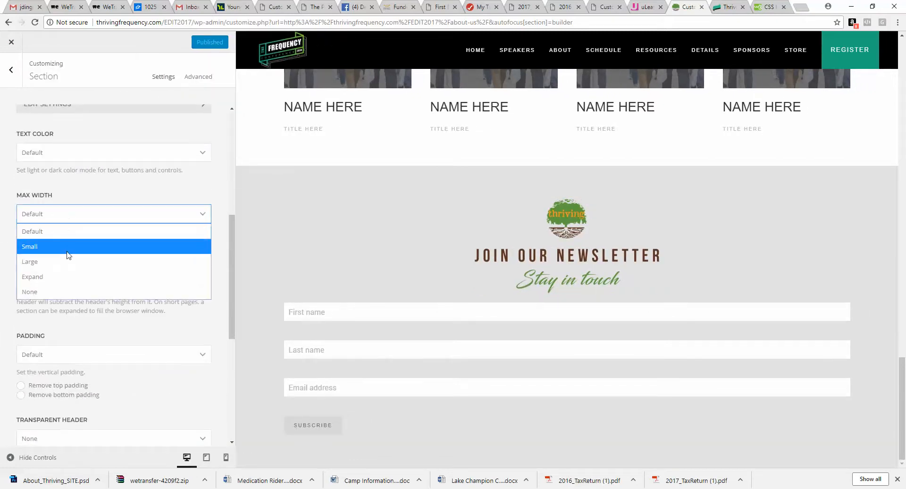
left_click(69, 244)
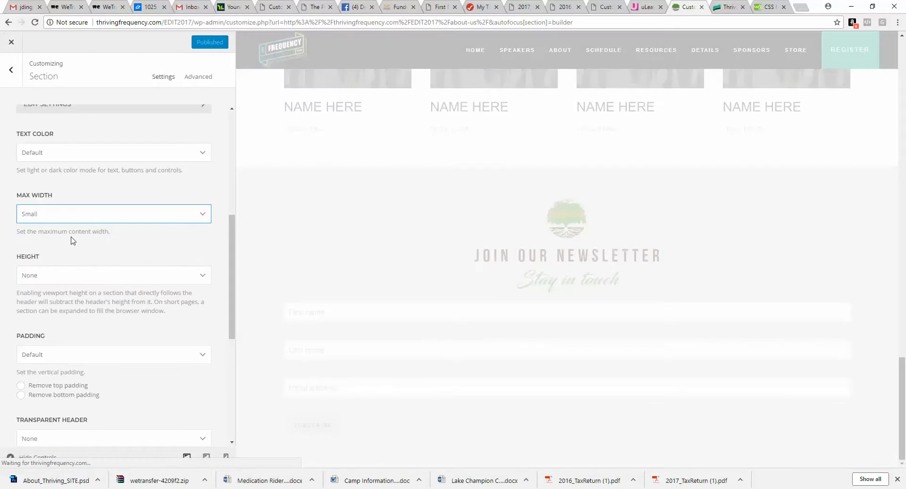
scroll(84, 242, "up", 6)
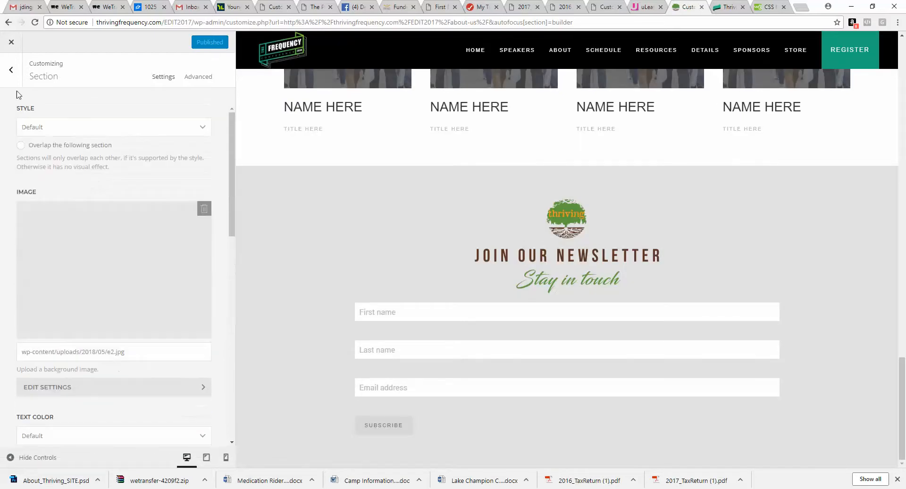
left_click(11, 70)
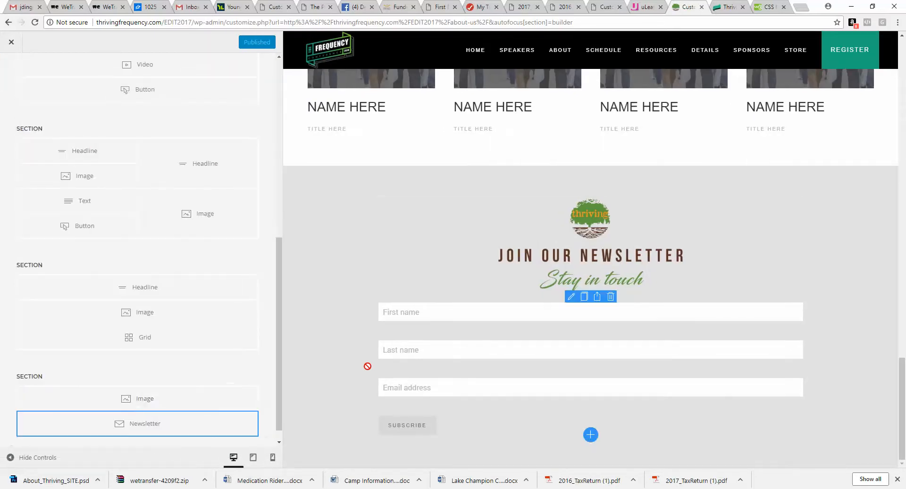
Step: Check the mockup and change the newsletter section's row layout to Thirds
left_click(325, 456)
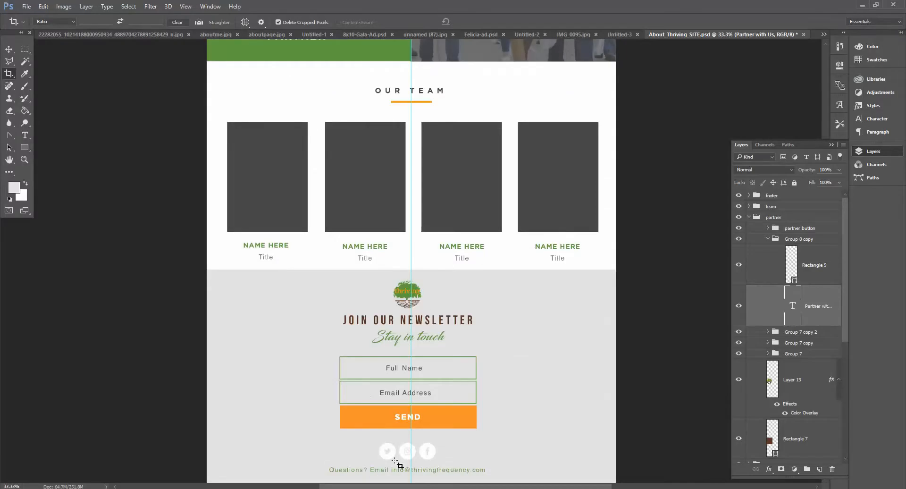
key("alt+Tab")
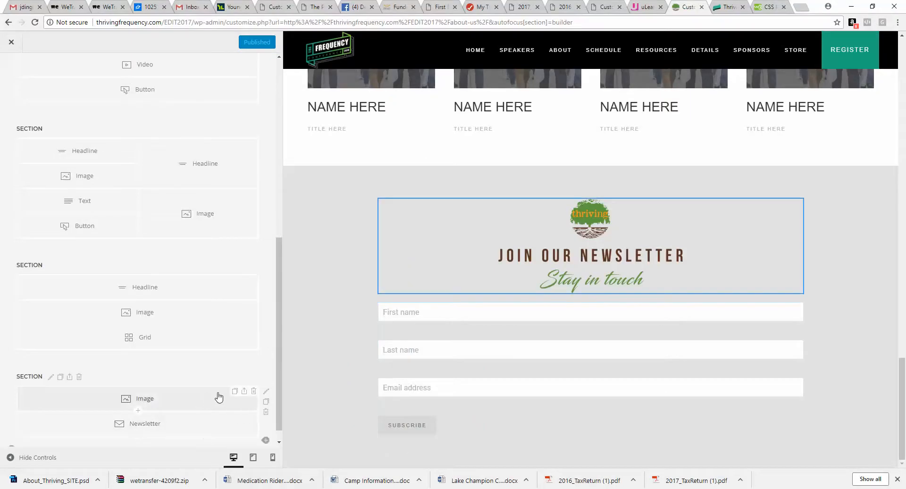
left_click(268, 391)
left_click(140, 150)
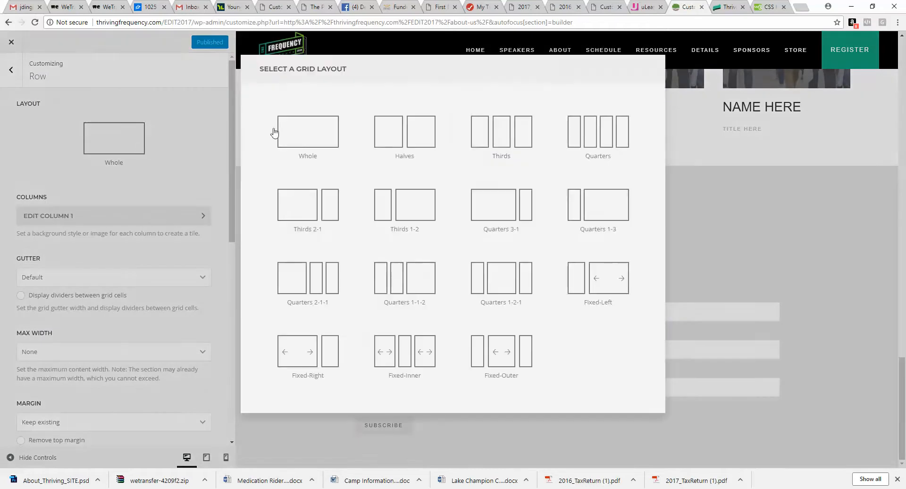
left_click(514, 128)
left_click(11, 69)
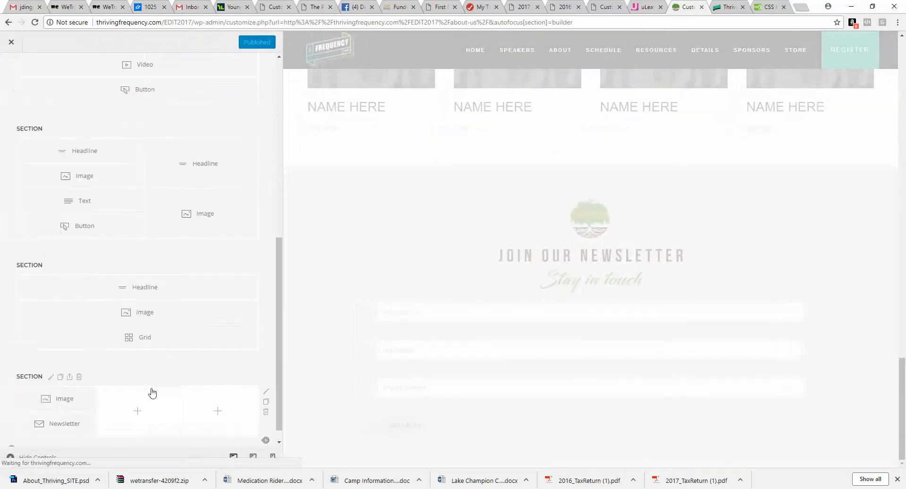
Step: Move the image and newsletter elements into the middle column of the row
left_click_drag(140, 399, 126, 401)
left_click_drag(77, 414, 149, 421)
left_click_drag(79, 408, 166, 437)
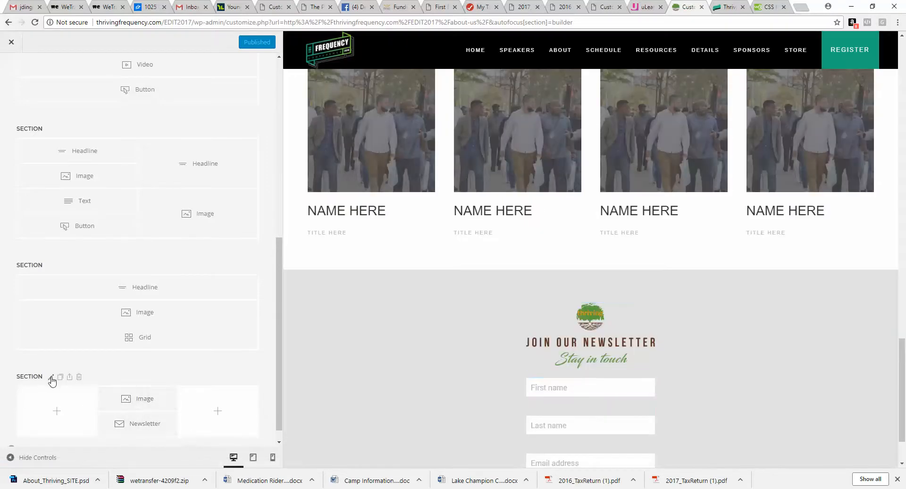
Step: Set the newsletter section's max width back to Default
left_click(51, 376)
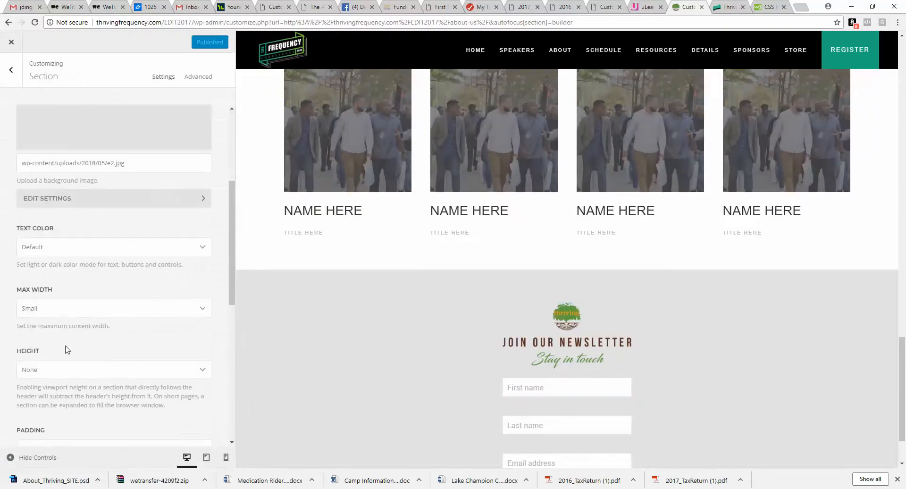
left_click(72, 312)
left_click(73, 326)
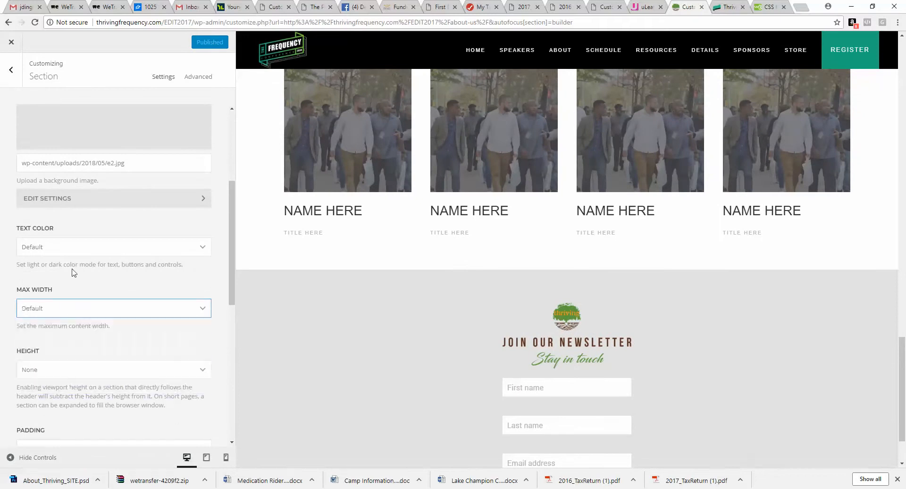
left_click(9, 74)
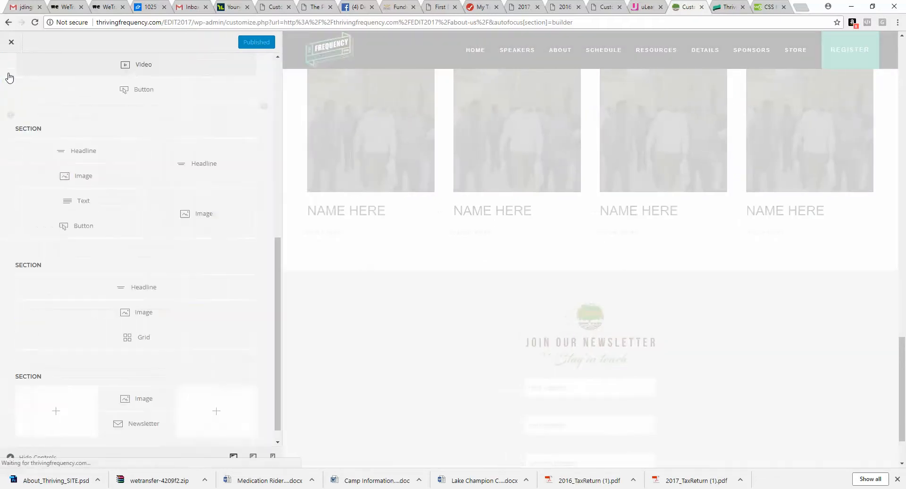
Step: Set the newsletter form's gutter to Small and its field size to Large
left_click(267, 391)
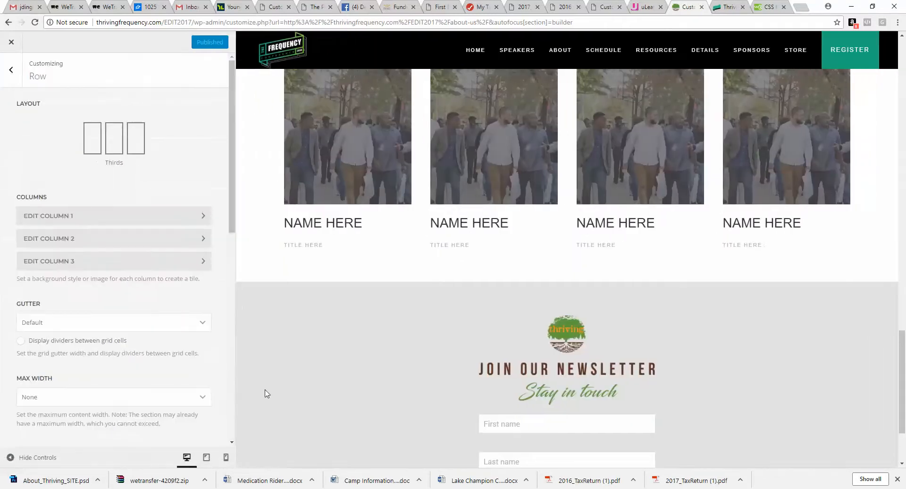
left_click(9, 74)
left_click(145, 421)
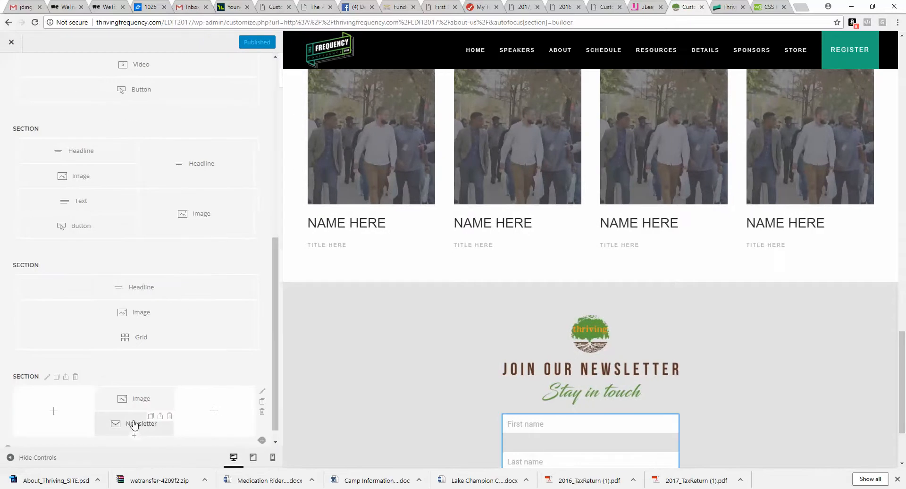
left_click(210, 77)
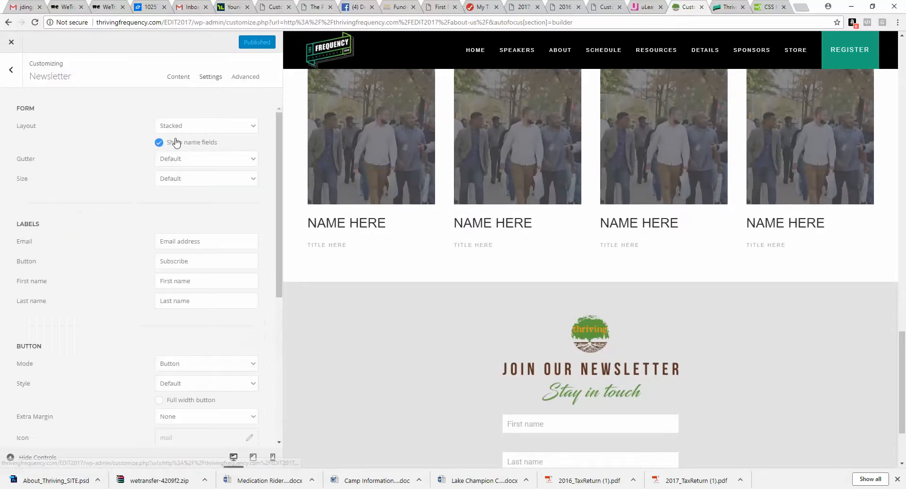
left_click(180, 161)
left_click(179, 174)
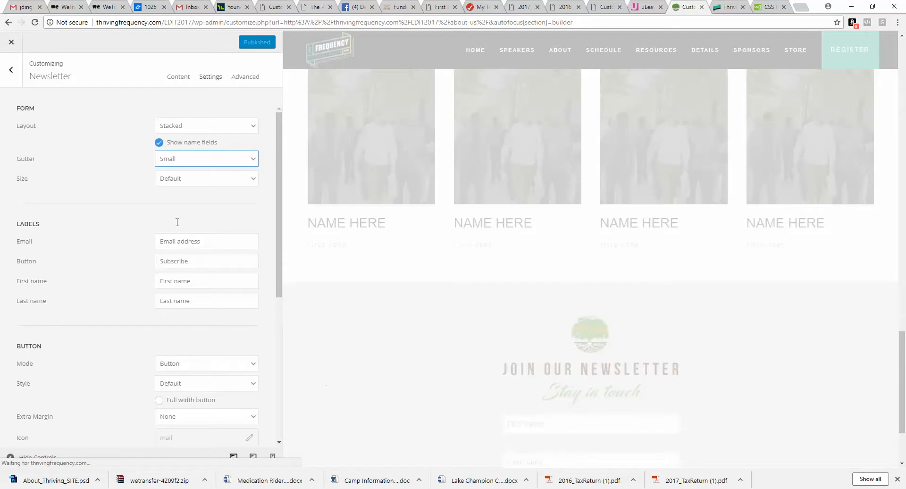
left_click(179, 178)
left_click(174, 222)
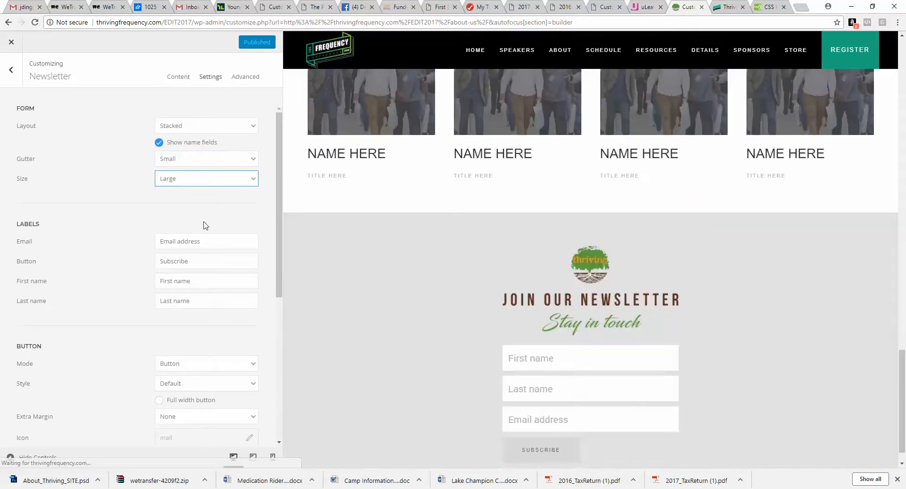
Step: Set the newsletter subscribe button's style to Primary
scroll(204, 224, "down", 3)
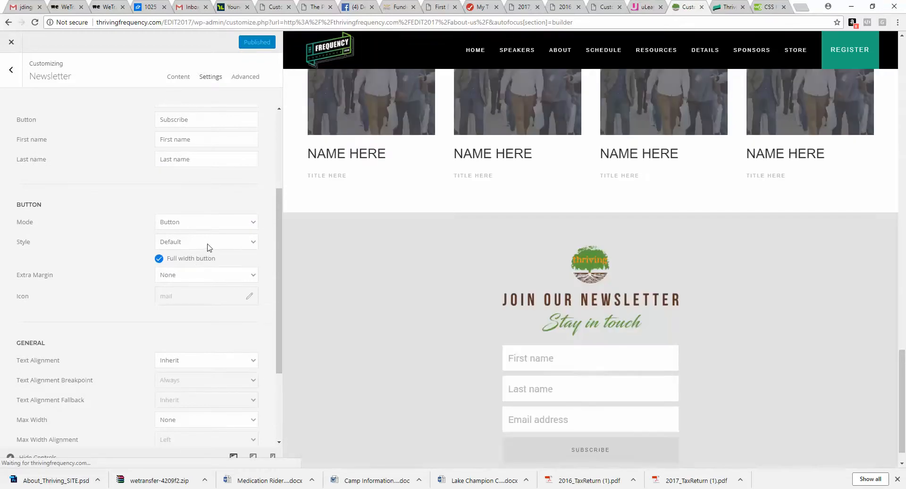
left_click(208, 242)
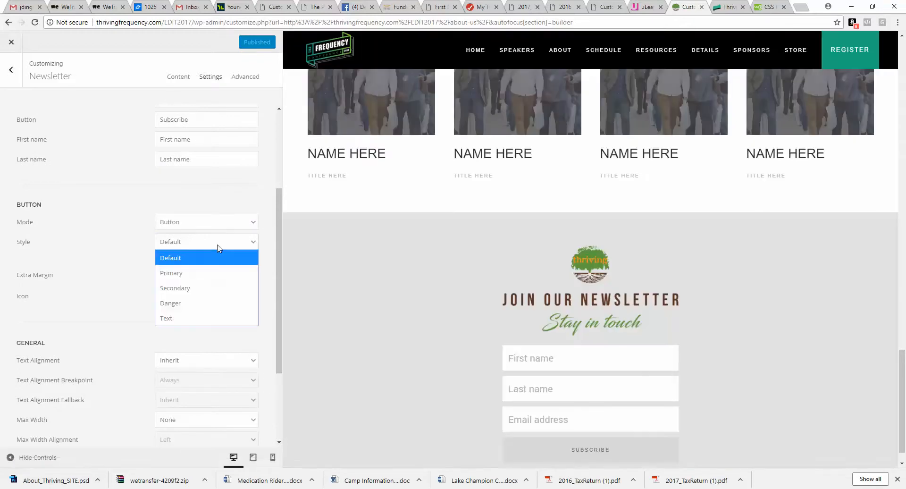
left_click(204, 274)
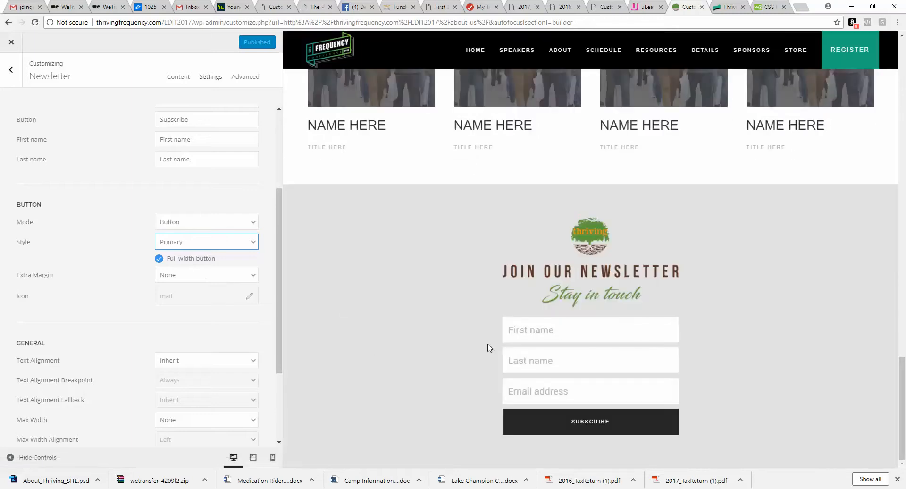
Step: Switch to the Photoshop mockup and examine the newsletter section's social icons before returning to the builder
left_click(405, 488)
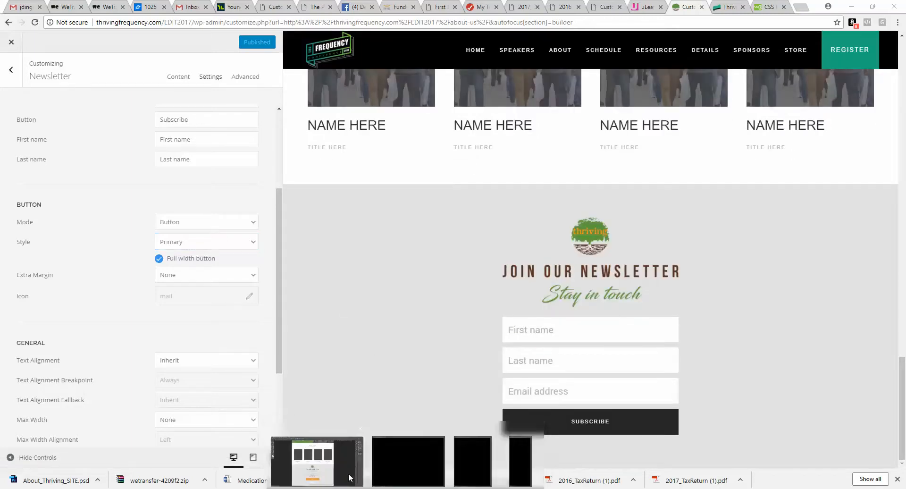
left_click(349, 478)
scroll(396, 415, "down", 1)
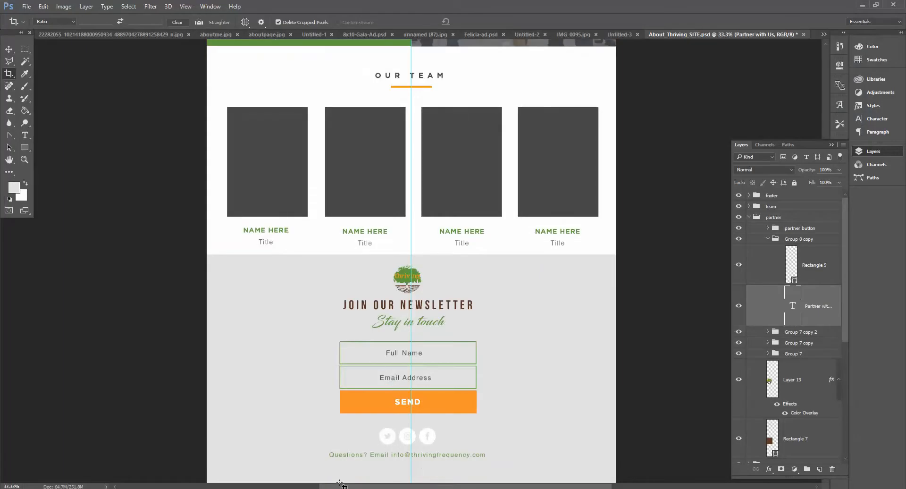
scroll(375, 441, "down", 1)
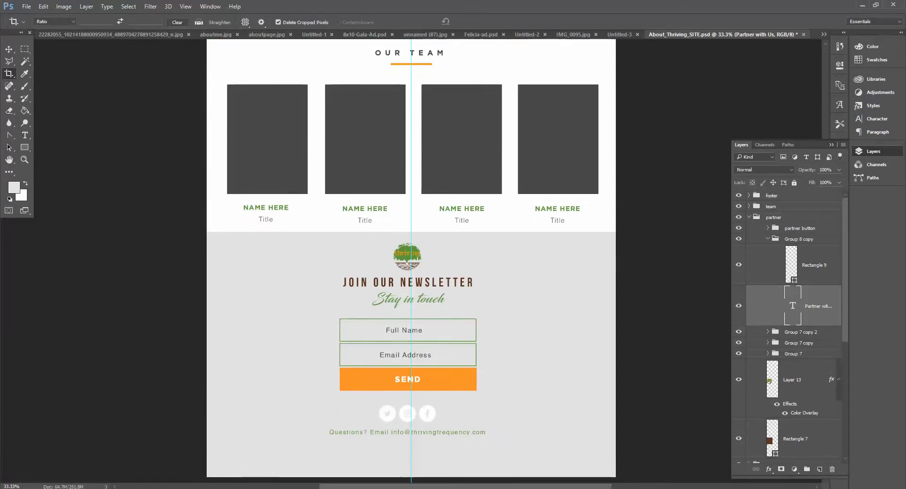
key("alt+Tab")
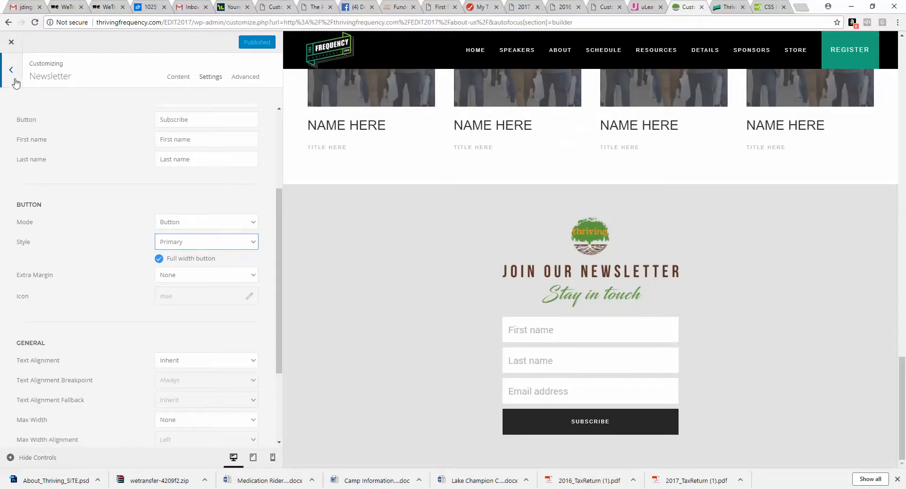
Step: Add a Social element below the newsletter in the middle column of the newsletter section
left_click(8, 86)
scroll(168, 409, "down", 1)
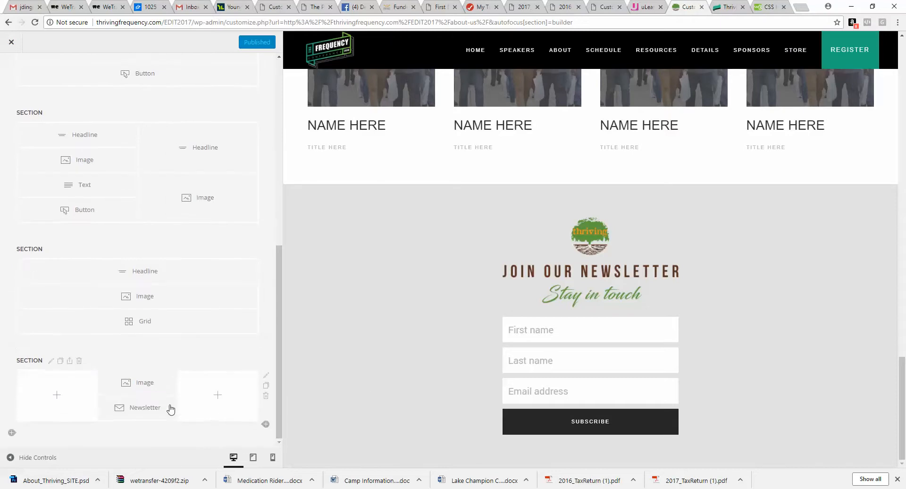
left_click(138, 422)
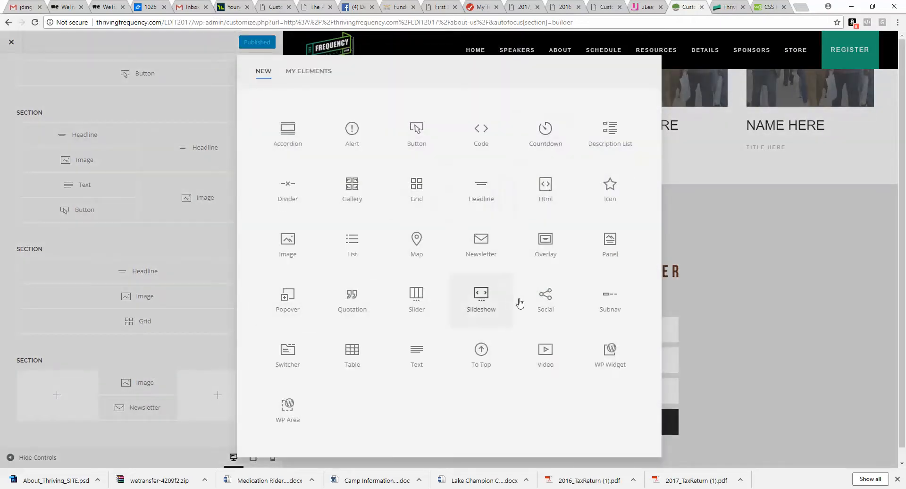
left_click(558, 300)
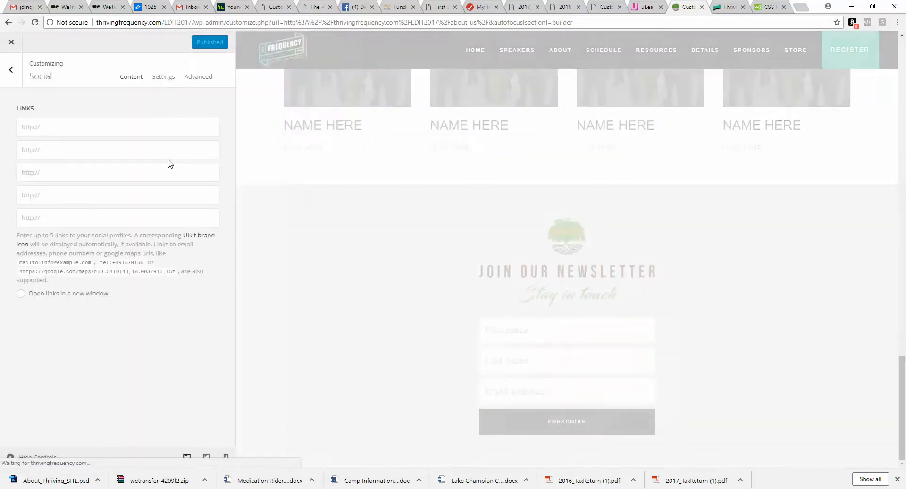
Step: Set the social icons' text alignment to Center and begin entering the first social profile link
left_click(164, 77)
left_click(167, 228)
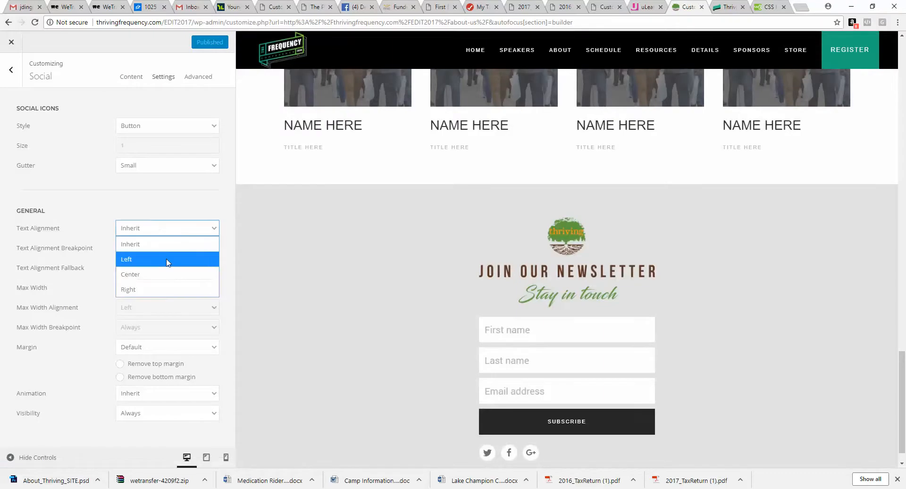
left_click(167, 274)
left_click(132, 78)
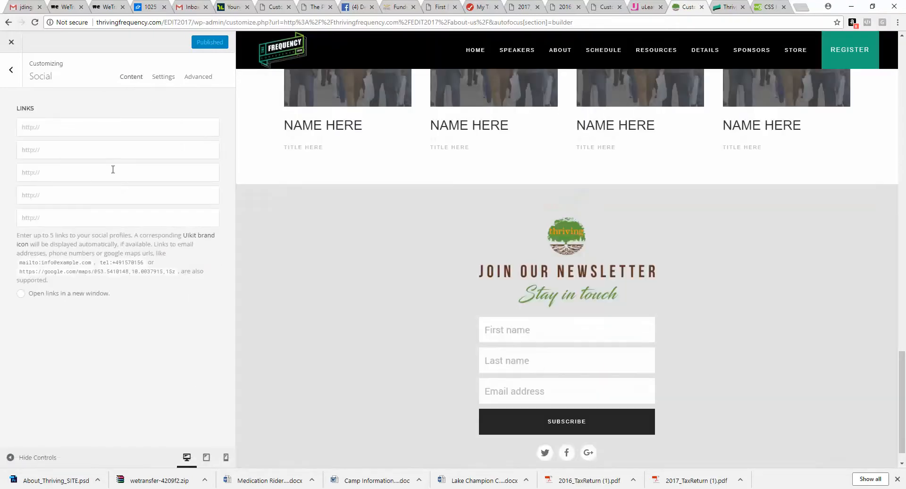
left_click(87, 125)
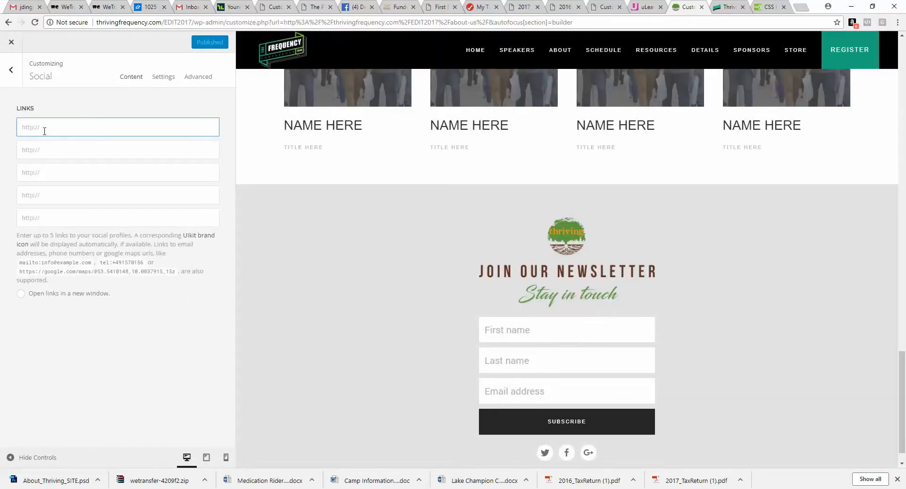
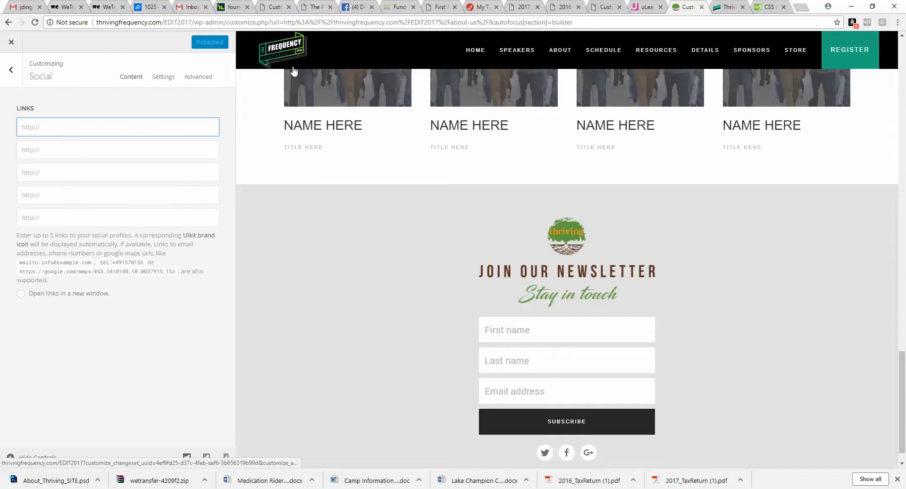
left_click(357, 7)
left_click(234, 22)
right_click(234, 22)
left_click(251, 56)
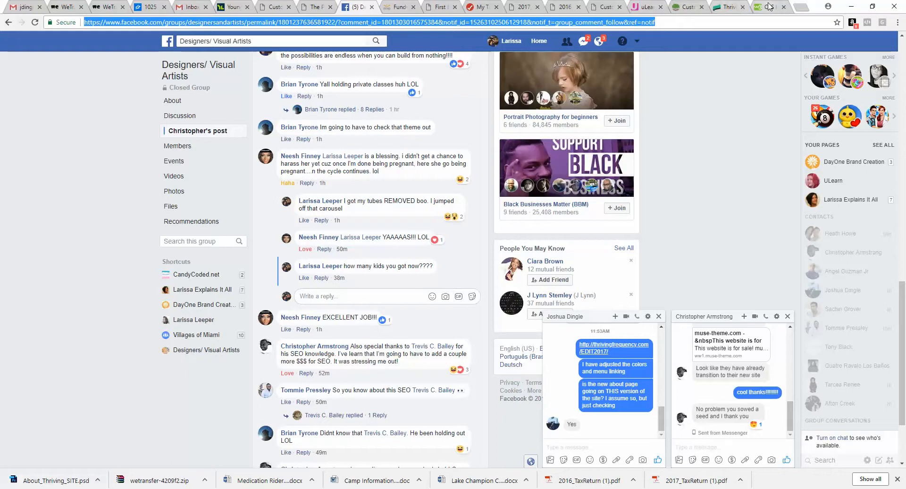
left_click(189, 7)
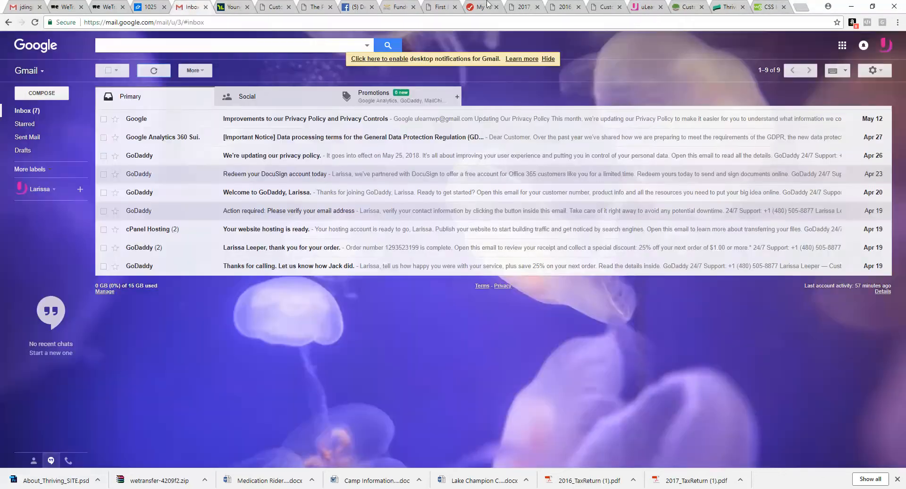
left_click(727, 11)
left_click(687, 7)
right_click(117, 135)
left_click(157, 190)
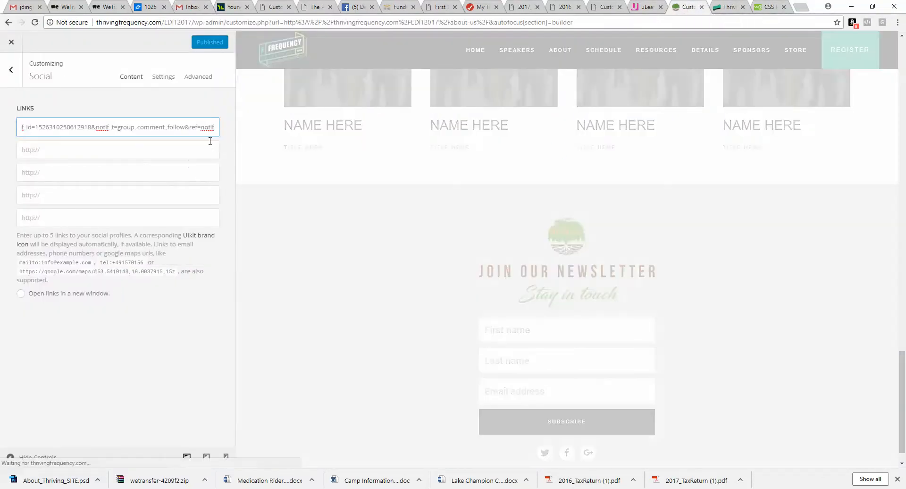
left_click_drag(59, 127, 265, 132)
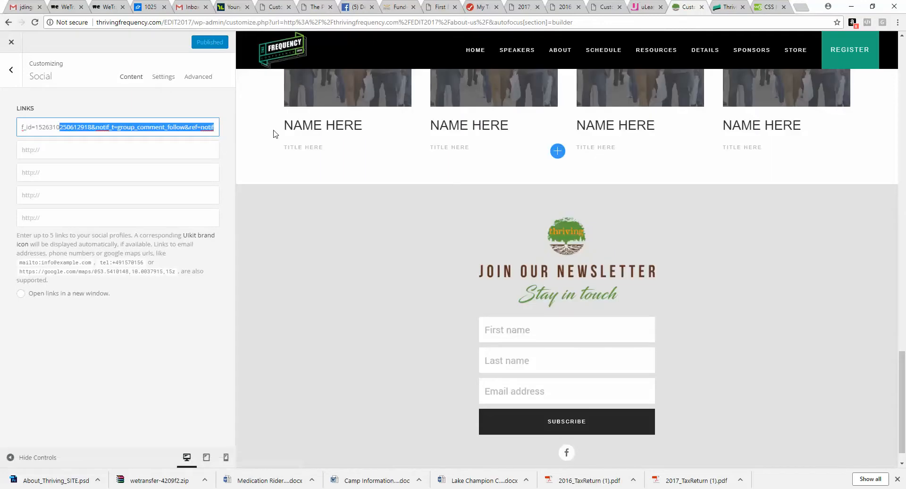
scroll(392, 326, "down", 1)
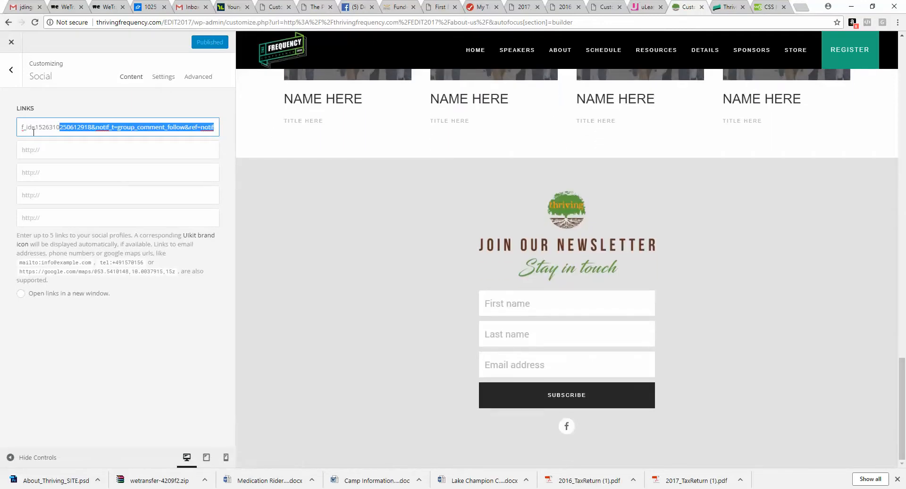
left_click_drag(33, 132, 2, 132)
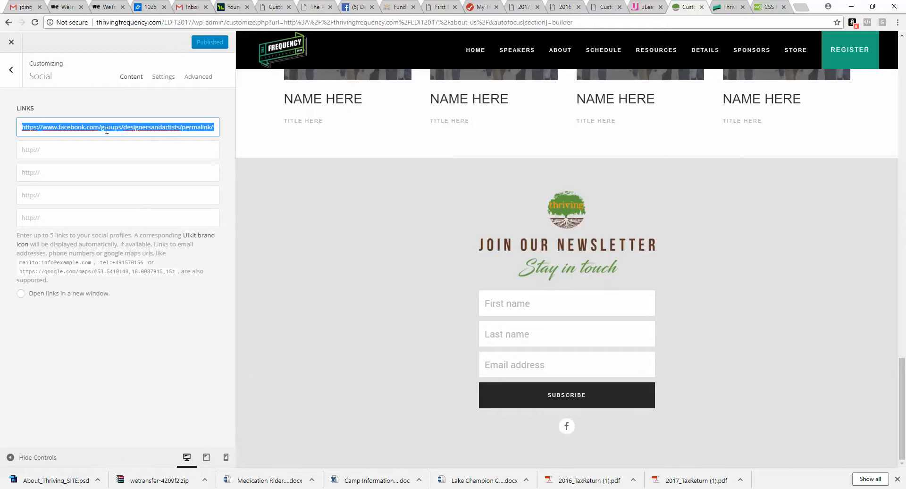
key("ctrl+v")
left_click_drag(202, 129, 1, 134)
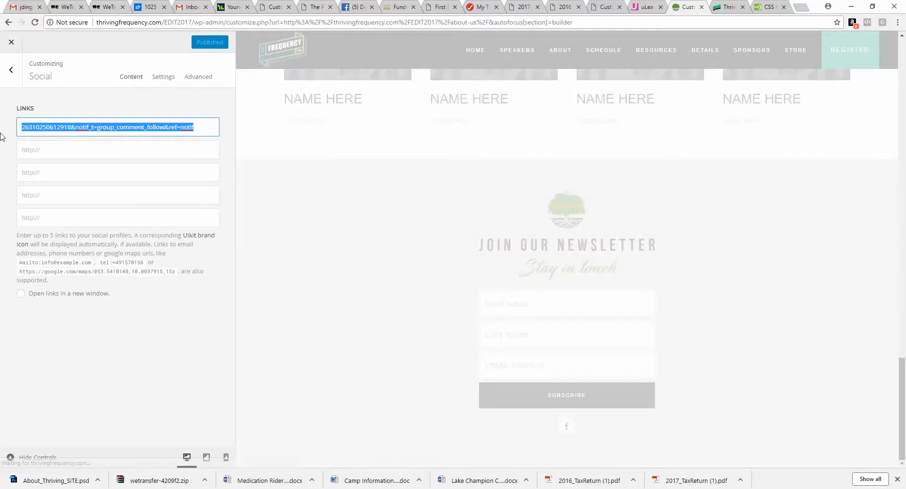
key("BackSpace")
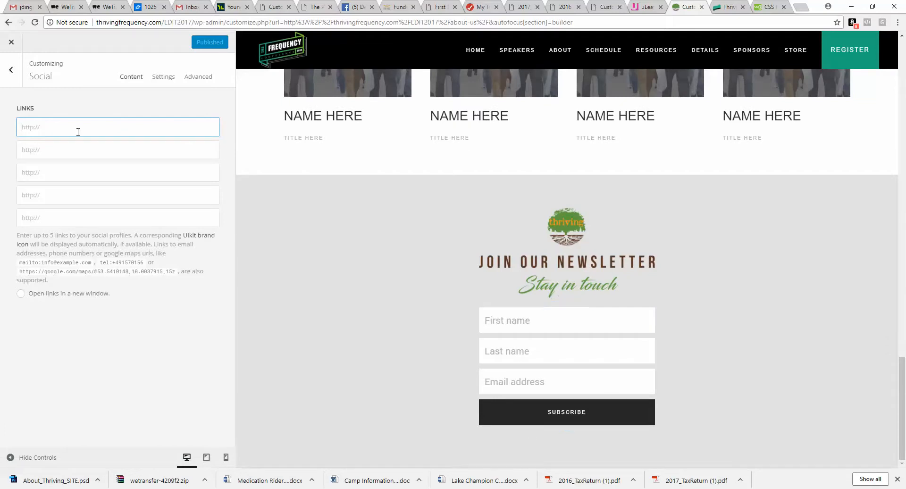
type("https://www.fa")
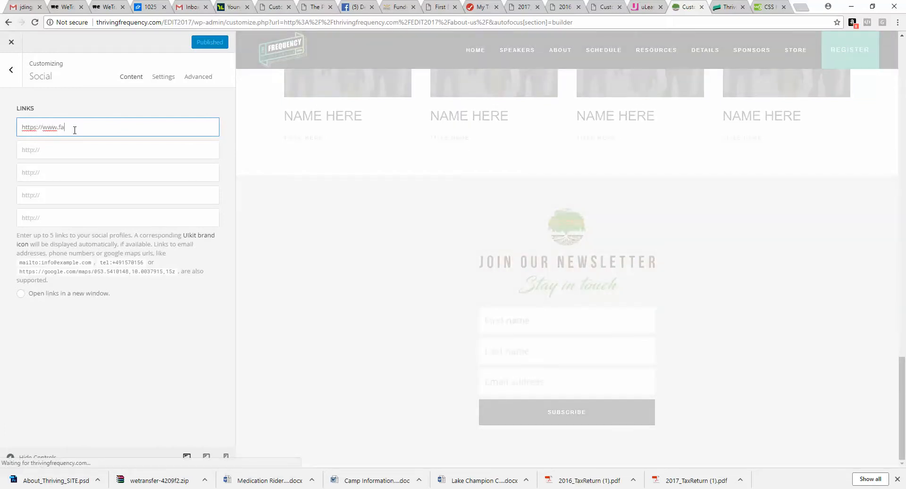
type("cebook.com")
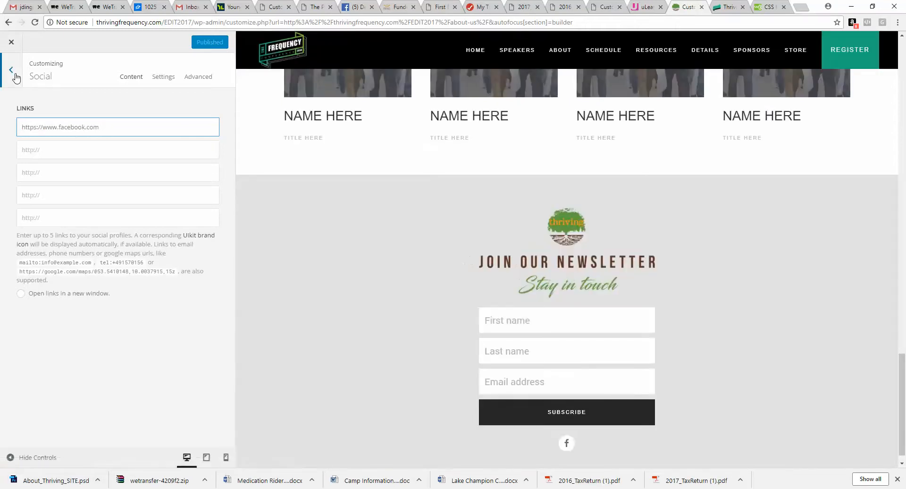
left_click(15, 75)
Step: Add a Text element below the Social icons in the newsletter section's middle column
scroll(150, 431, "down", 2)
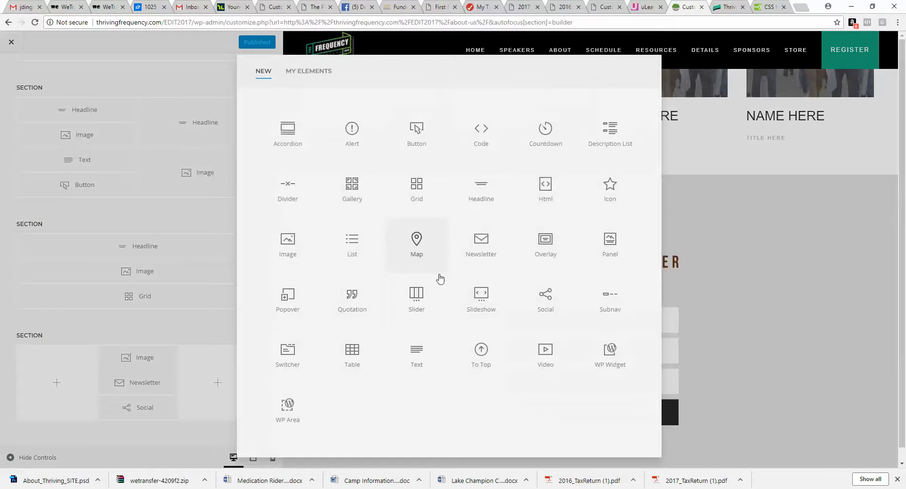
left_click(412, 354)
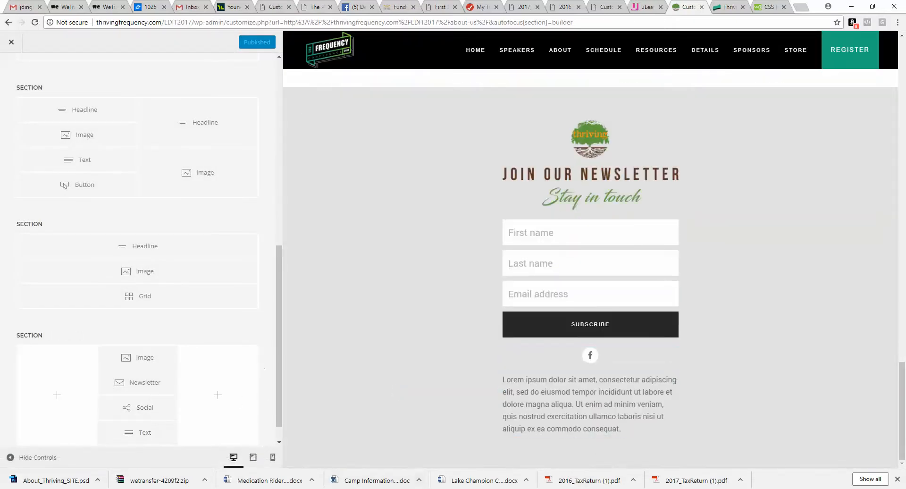
Step: Copy the contact question line under the social icons from the Photoshop mockup's newsletter section
left_click(343, 475)
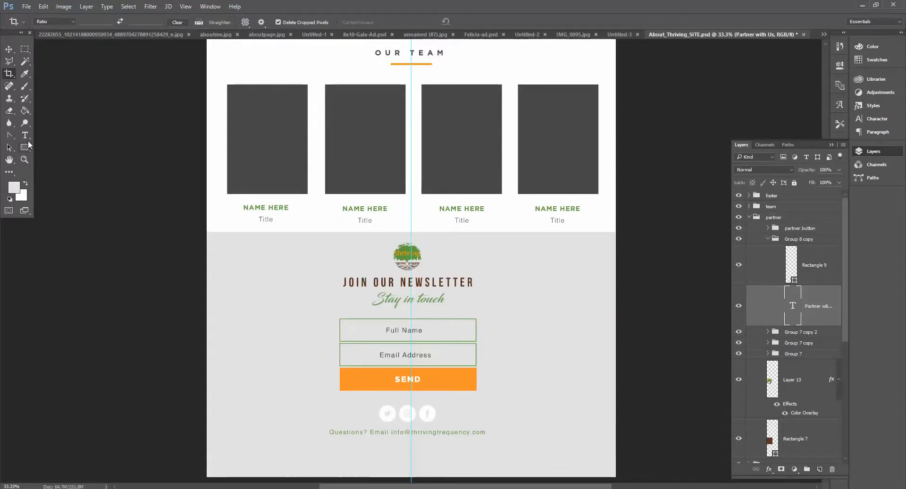
left_click(382, 432)
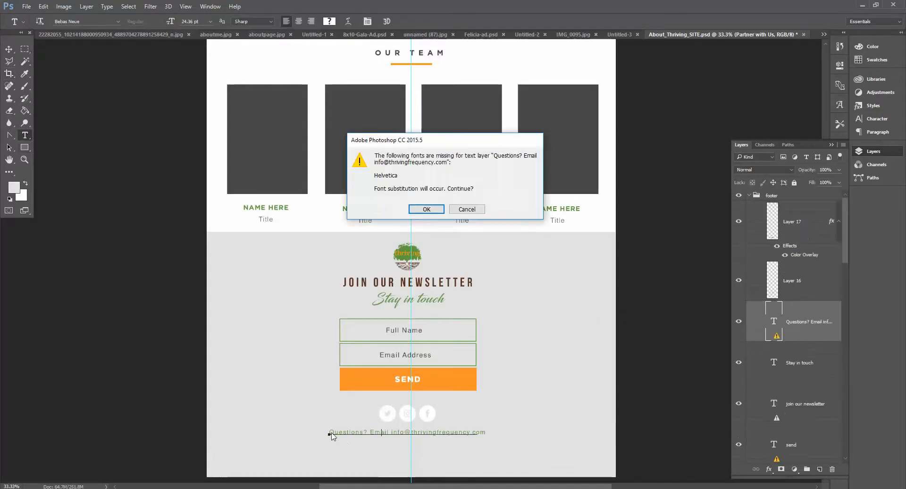
left_click(426, 209)
left_click_drag(327, 432, 522, 434)
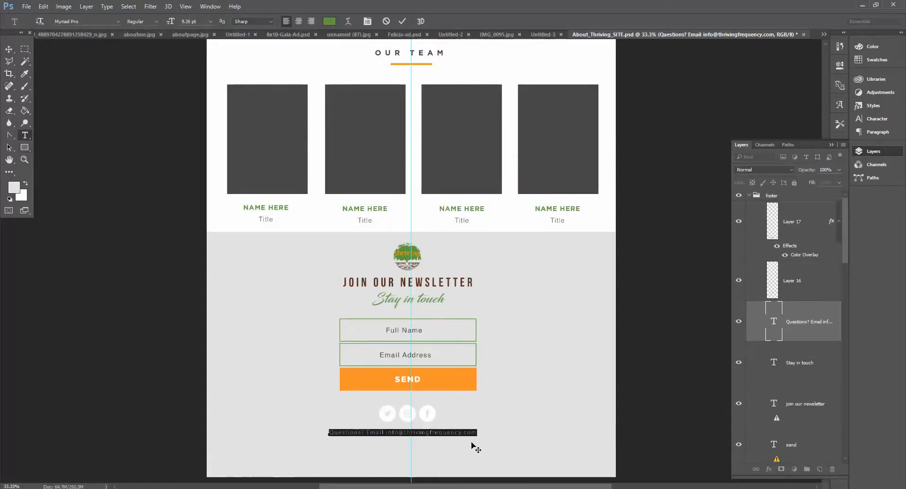
right_click(461, 444)
left_click(504, 263)
key("alt+Tab")
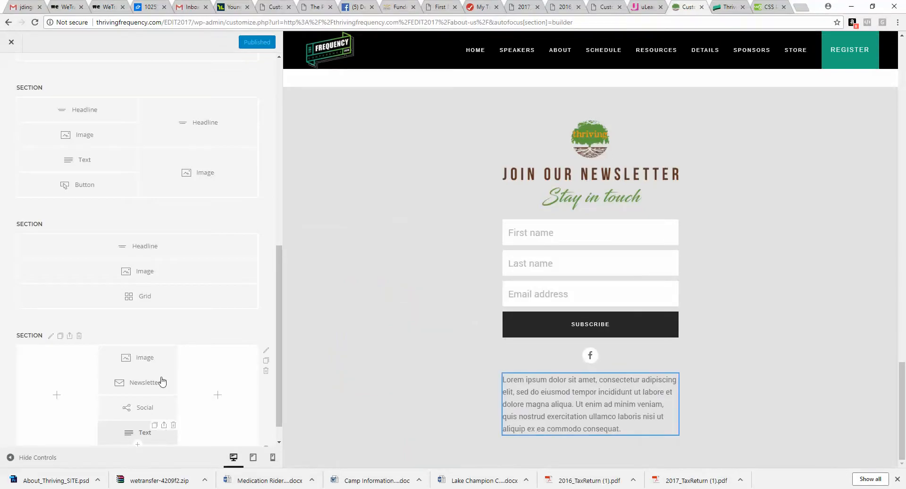
Step: Paste the copied contact question line into the new Text element and set its text alignment to Center
left_click(135, 427)
key("ctrl+v")
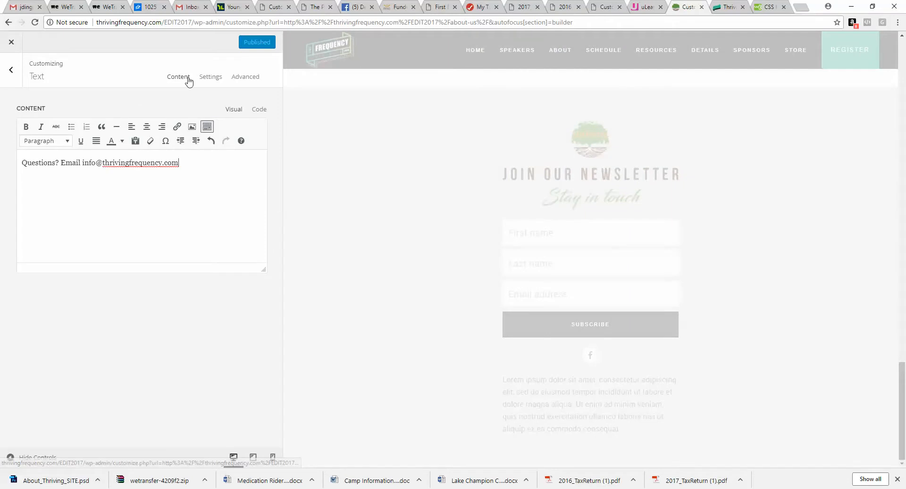
left_click(210, 77)
left_click(200, 264)
left_click(200, 307)
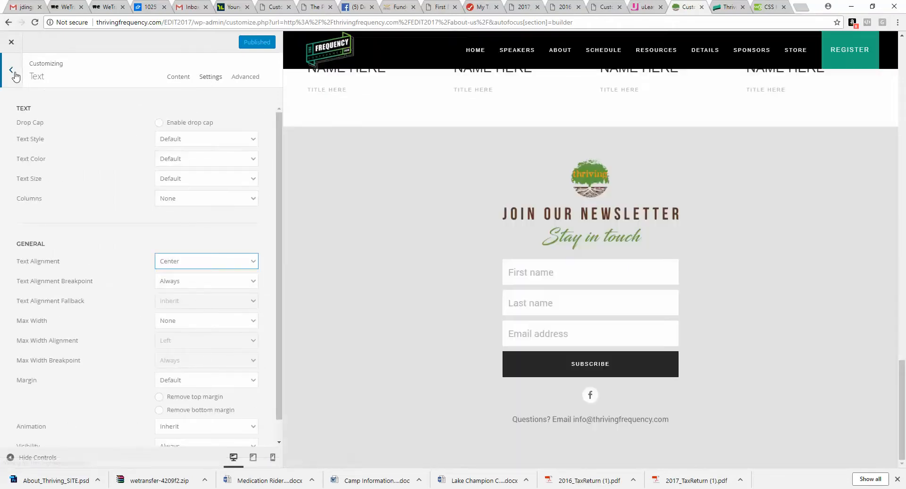
left_click(17, 75)
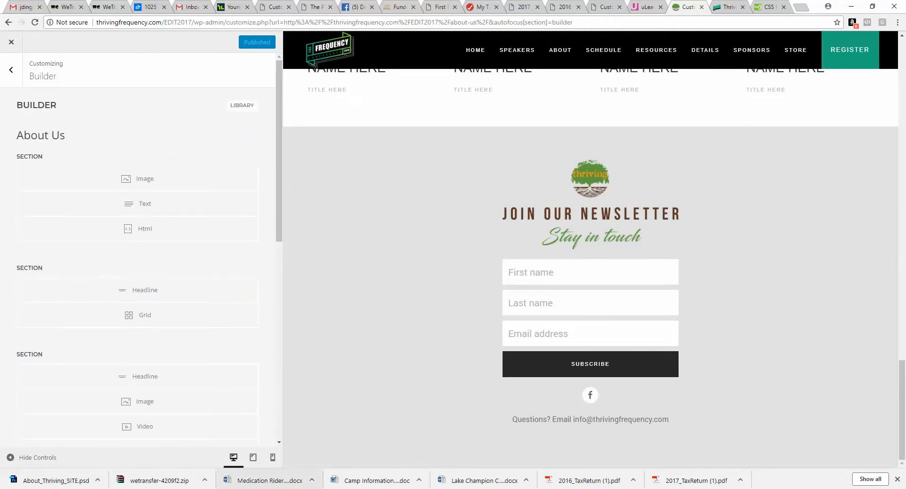
Step: Scroll through the whole Photoshop mockup to compare its sections with the builder page
mouse_move(312, 484)
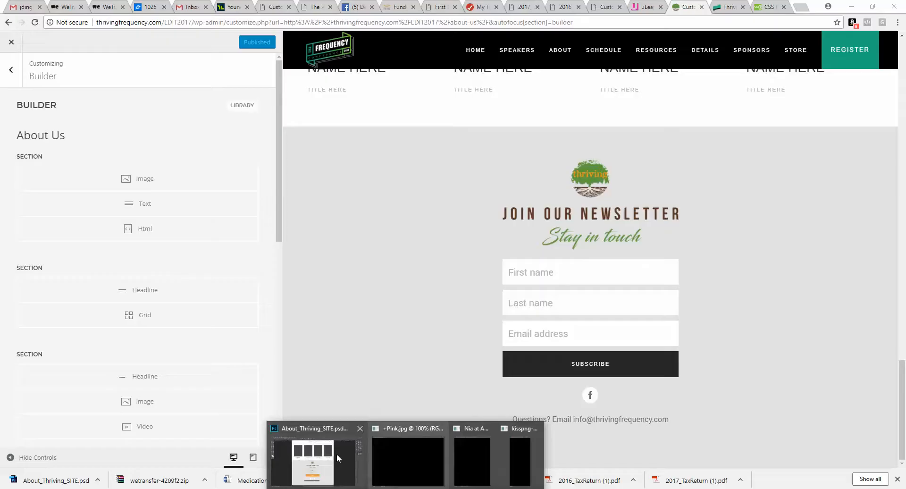
left_click(326, 453)
scroll(461, 314, "up", 15)
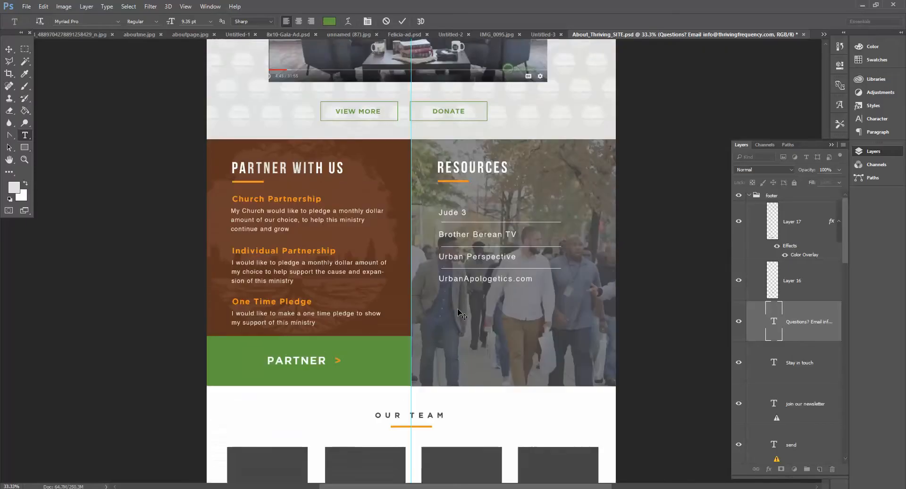
scroll(461, 314, "up", 8)
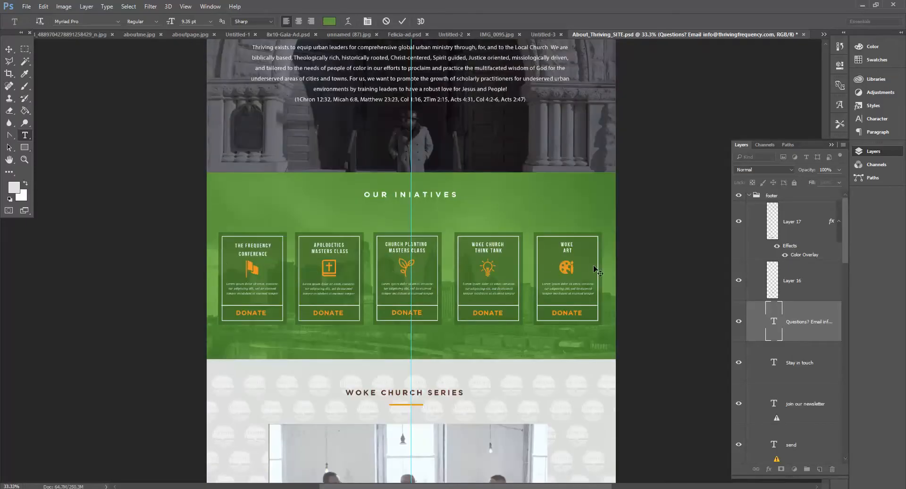
scroll(278, 260, "up", 4)
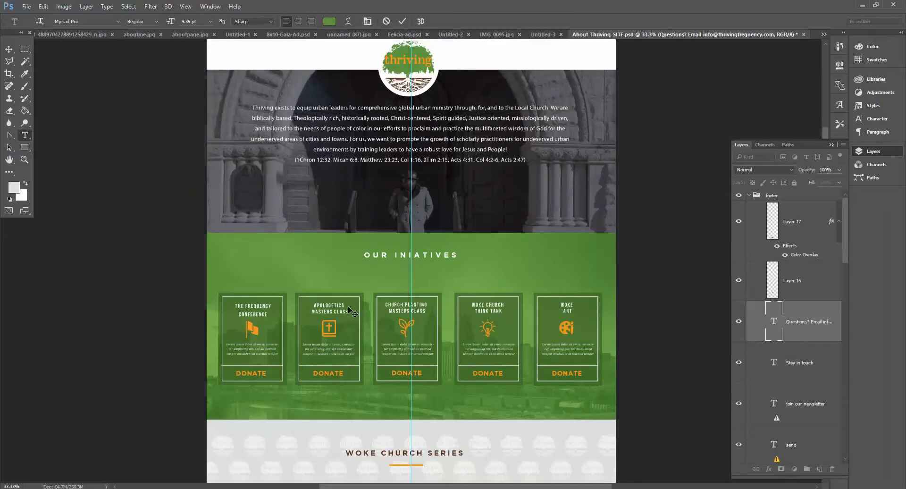
scroll(345, 368, "down", 15)
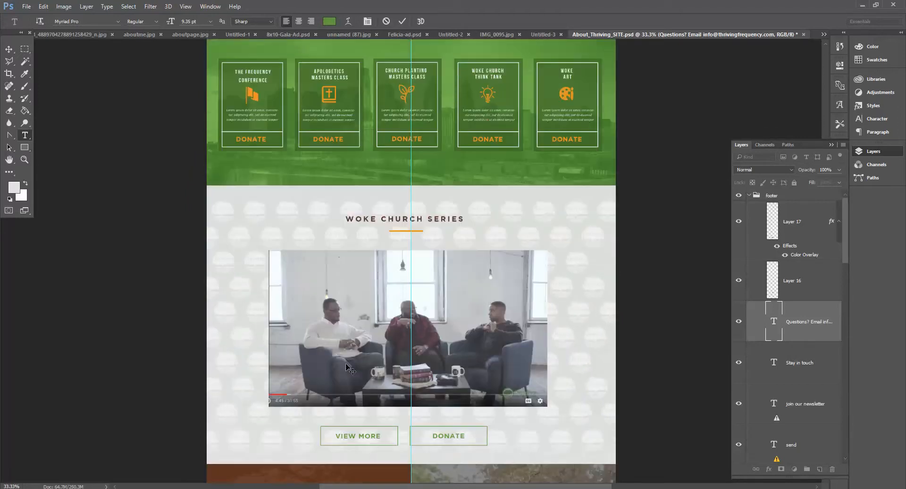
scroll(449, 283, "down", 5)
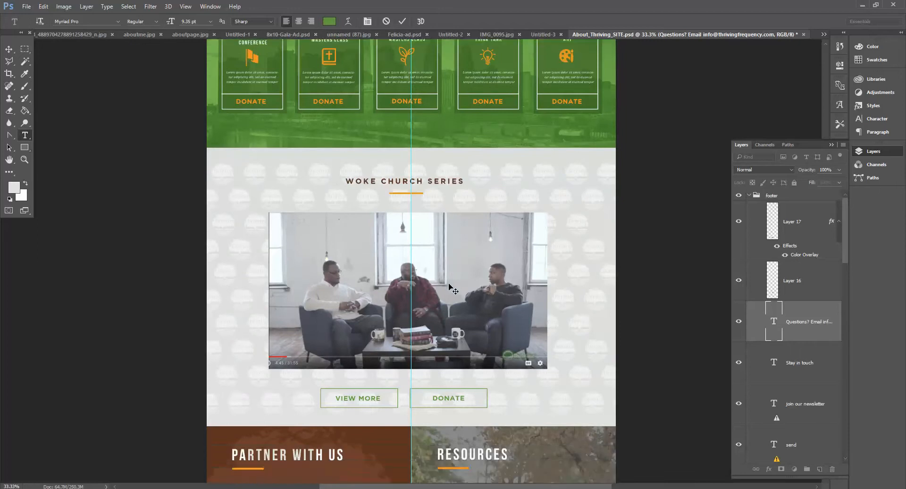
scroll(434, 362, "down", 10)
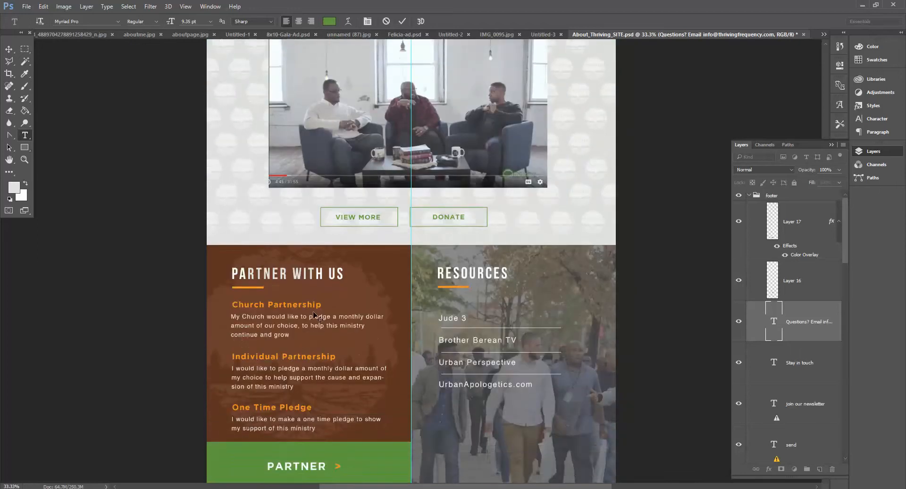
scroll(352, 399, "down", 9)
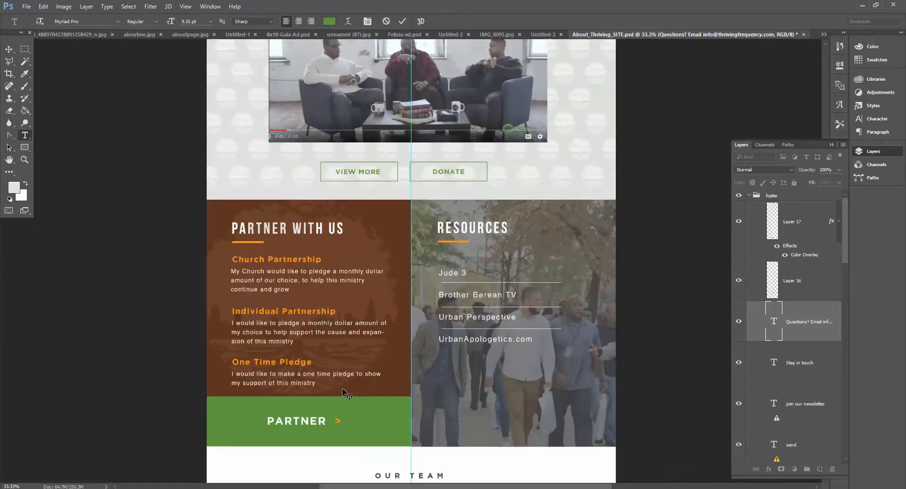
scroll(322, 336, "down", 19)
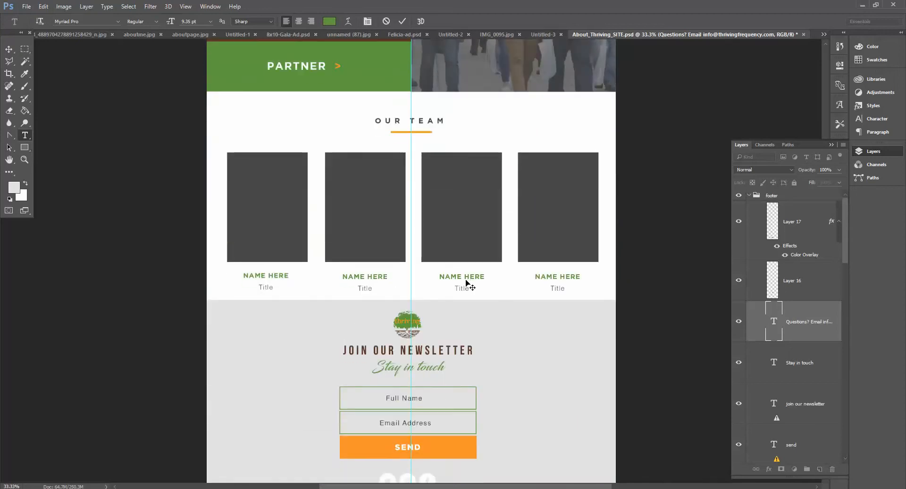
scroll(517, 295, "down", 3)
scroll(514, 295, "down", 2)
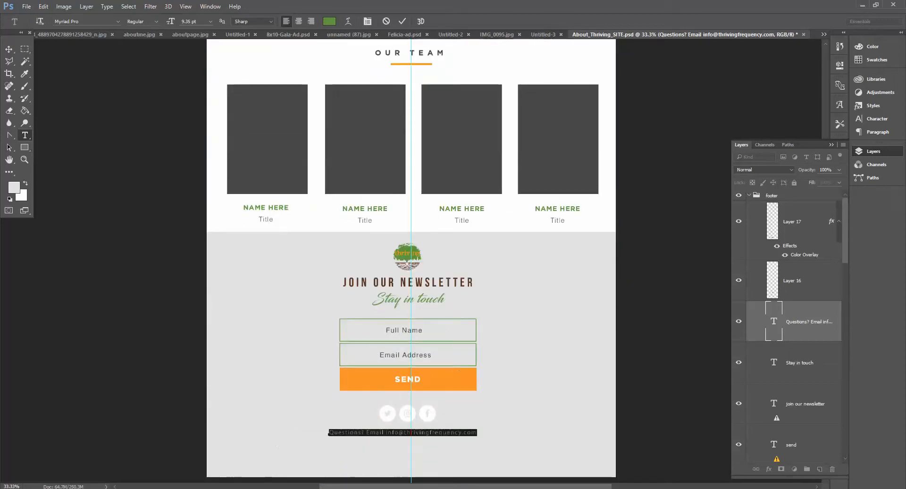
left_click(246, 488)
scroll(402, 332, "up", 20)
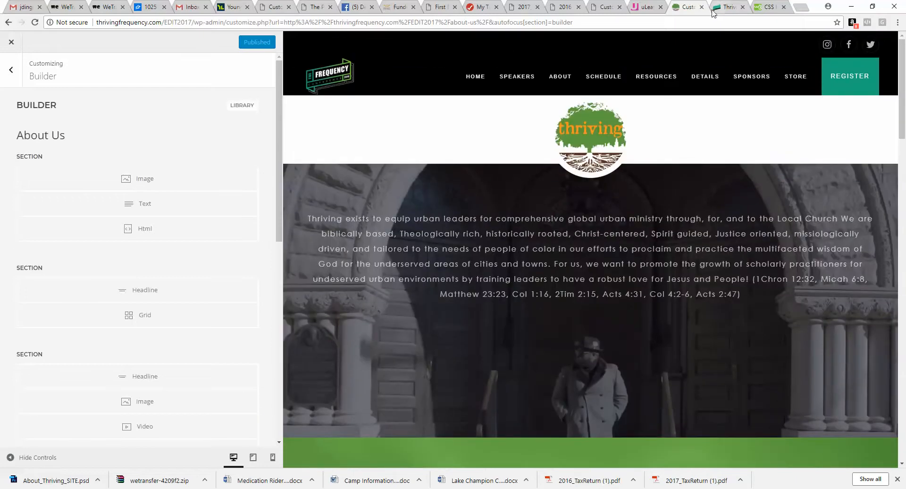
Step: Open the live About Us page in its own tab, reload it and scroll through the published sections
left_click(714, 11)
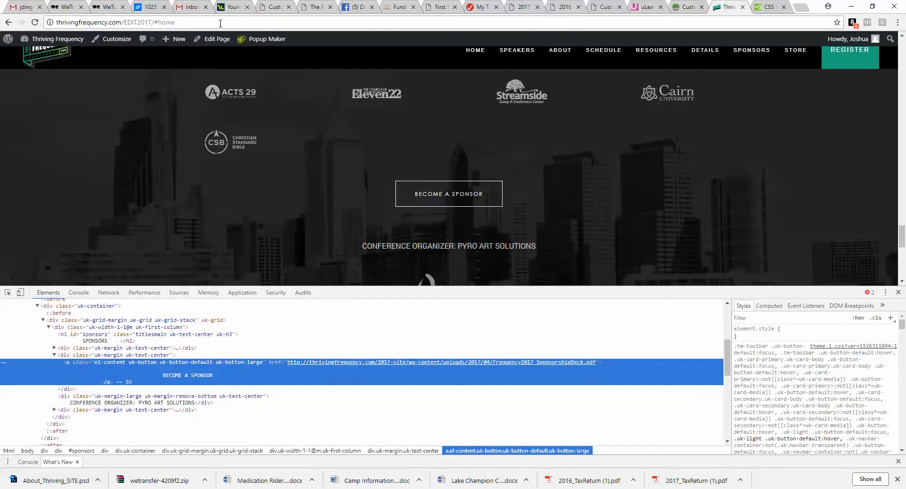
left_click(8, 22)
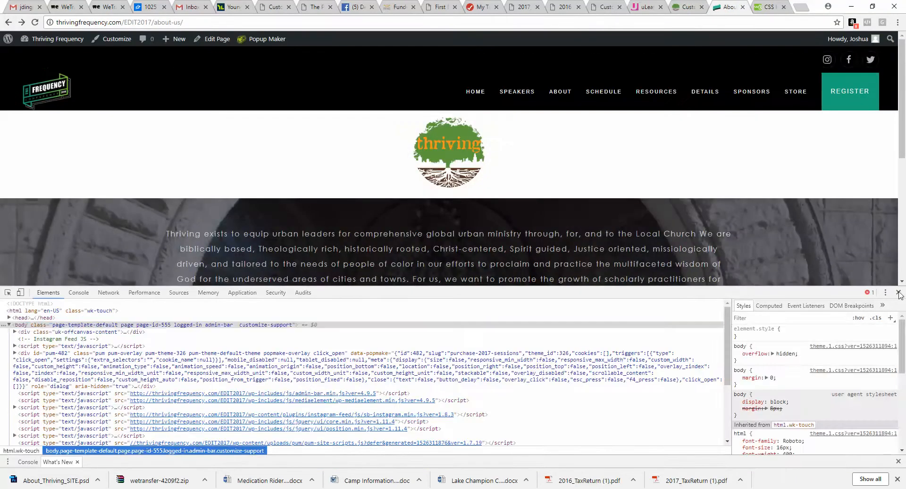
left_click(899, 293)
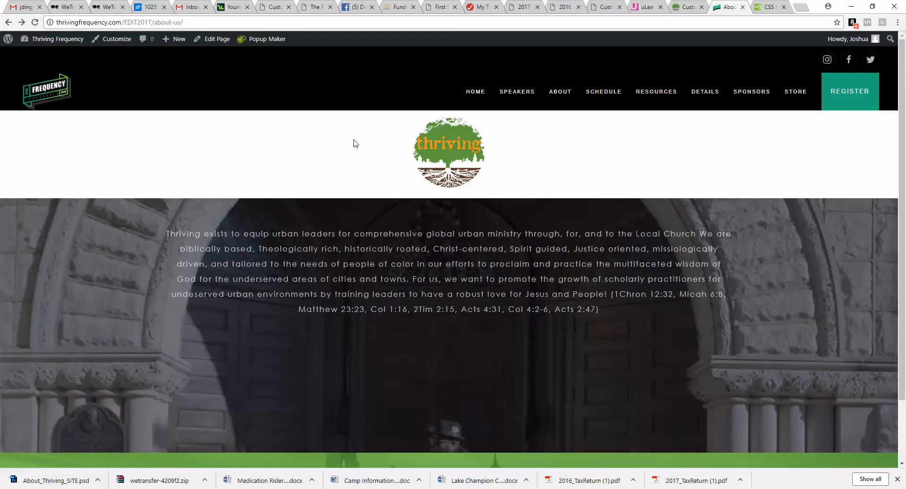
scroll(394, 217, "down", 2)
scroll(452, 357, "up", 2)
scroll(520, 284, "down", 2)
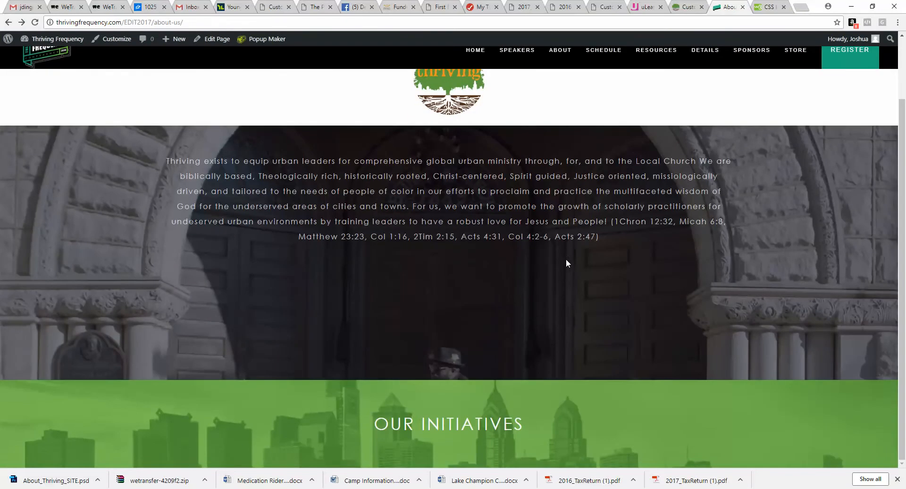
scroll(561, 256, "up", 2)
left_click(34, 23)
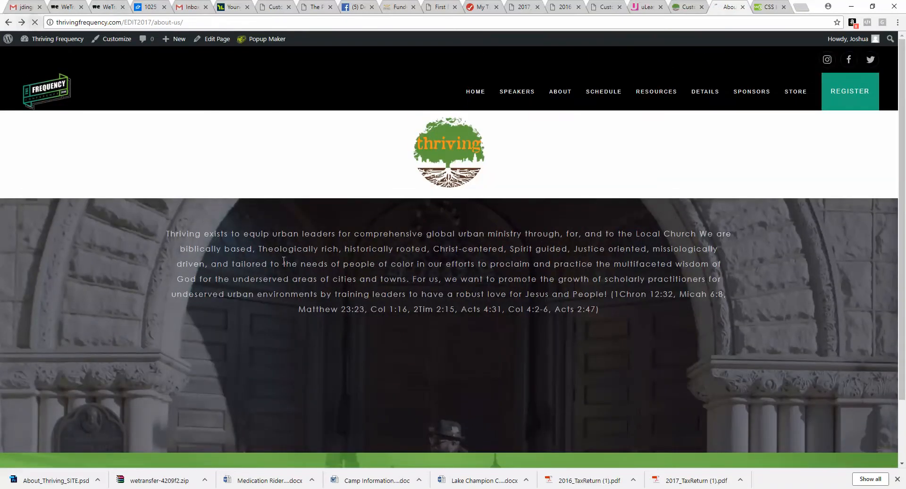
scroll(455, 207, "down", 10)
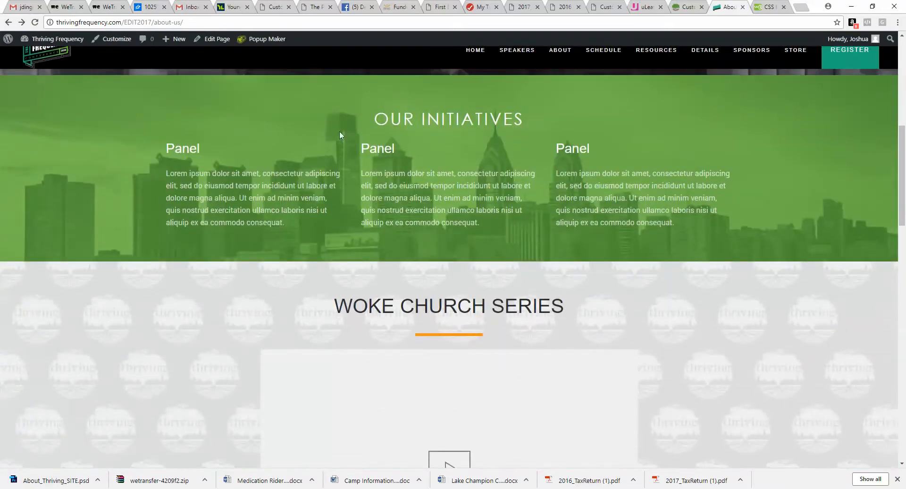
Step: Review the published About Us page from Our Initiatives through Our Team and the newsletter signup, then return to the top
left_click_drag(267, 168, 585, 210)
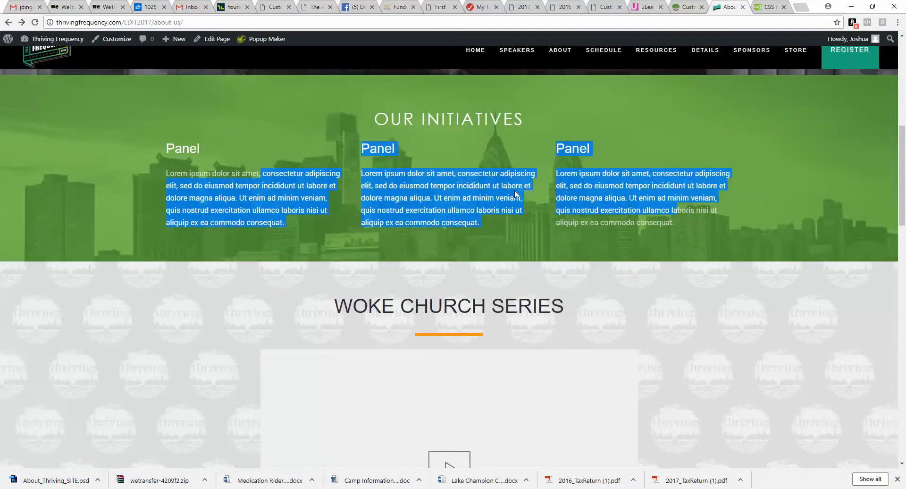
left_click(770, 208)
scroll(544, 152, "down", 4)
left_click_drag(544, 152, 343, 168)
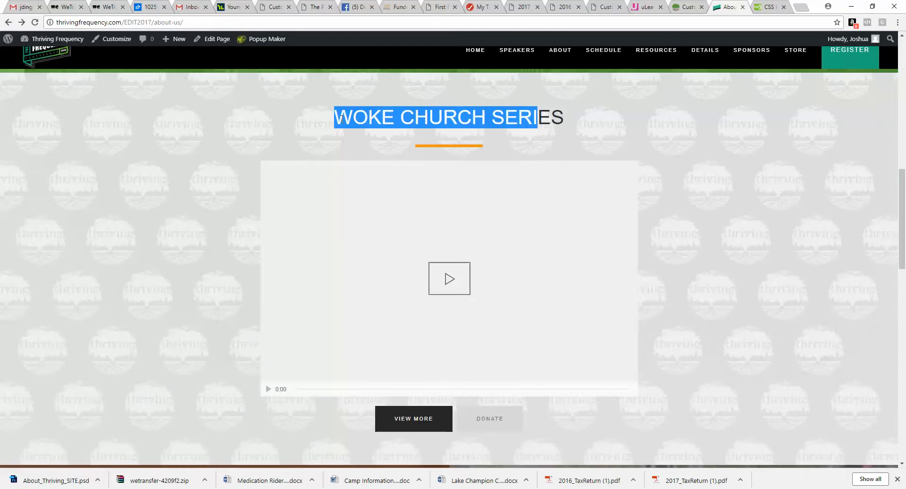
scroll(352, 175, "down", 3)
scroll(427, 175, "down", 2)
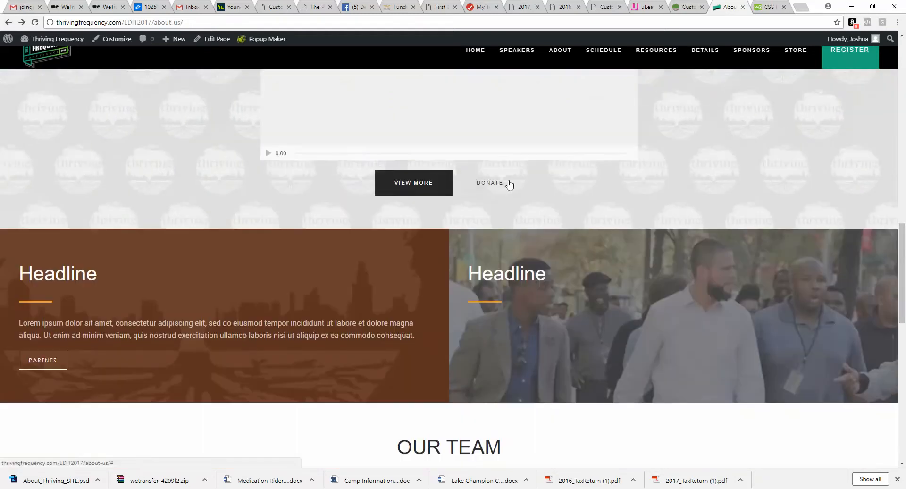
scroll(210, 196, "down", 2)
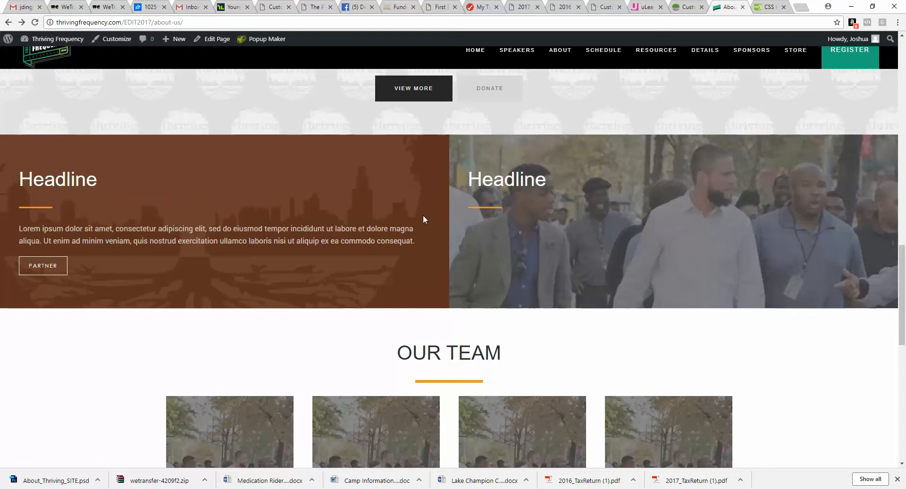
scroll(423, 218, "down", 1)
scroll(192, 224, "up", 2)
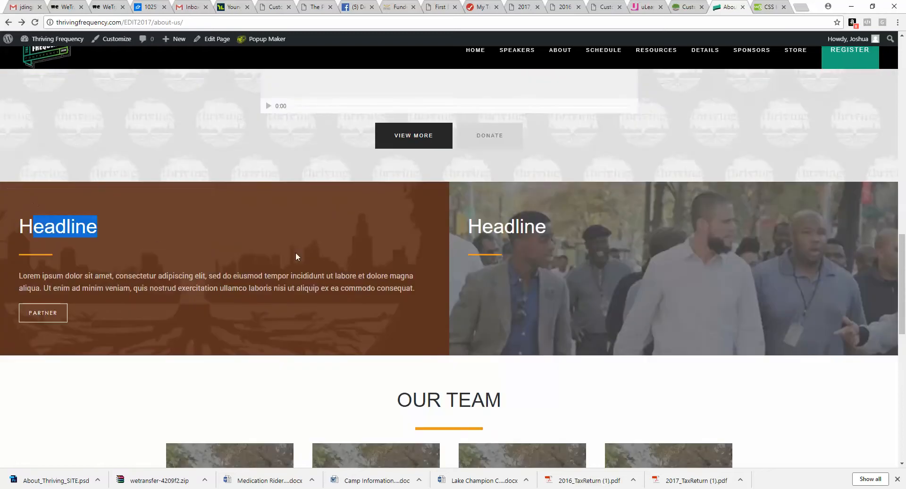
scroll(284, 281, "down", 4)
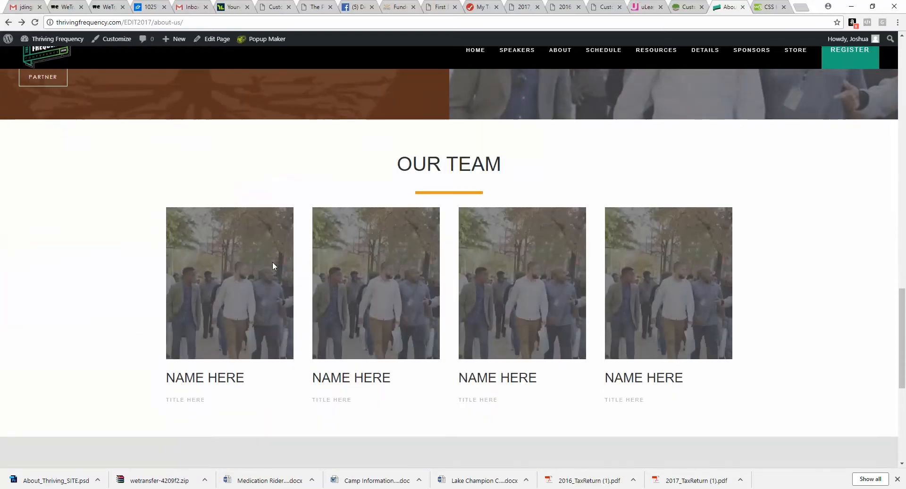
left_click_drag(526, 179, 396, 183)
scroll(396, 182, "down", 3)
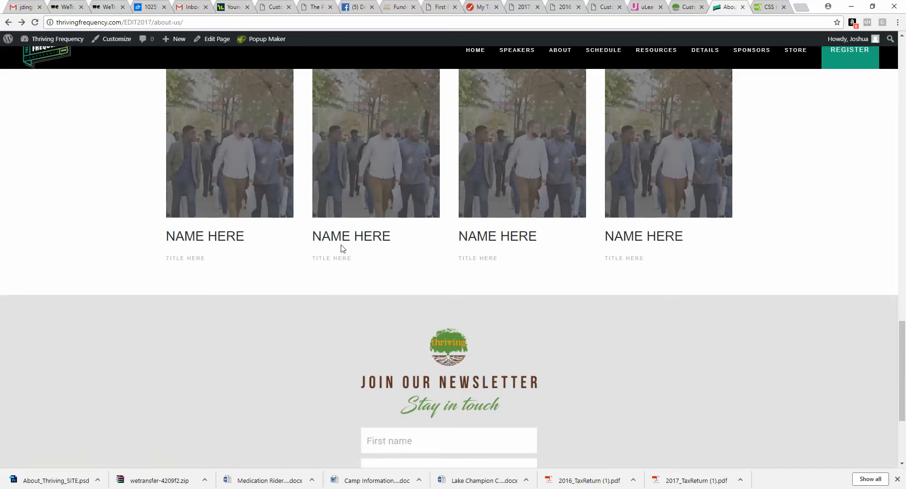
scroll(688, 253, "down", 3)
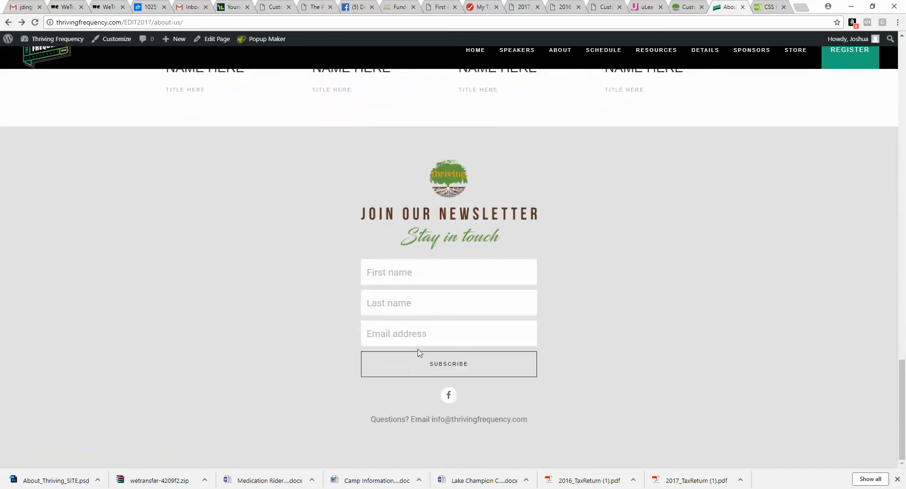
scroll(646, 380, "up", 20)
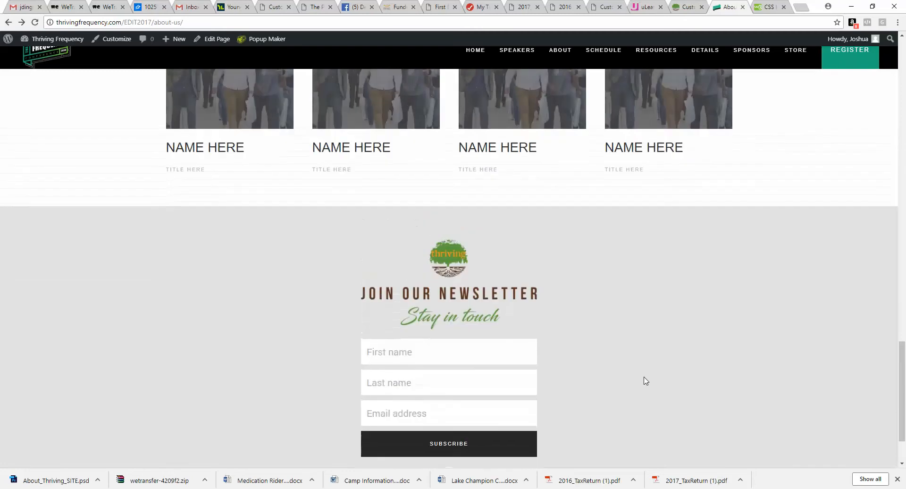
scroll(645, 381, "up", 6)
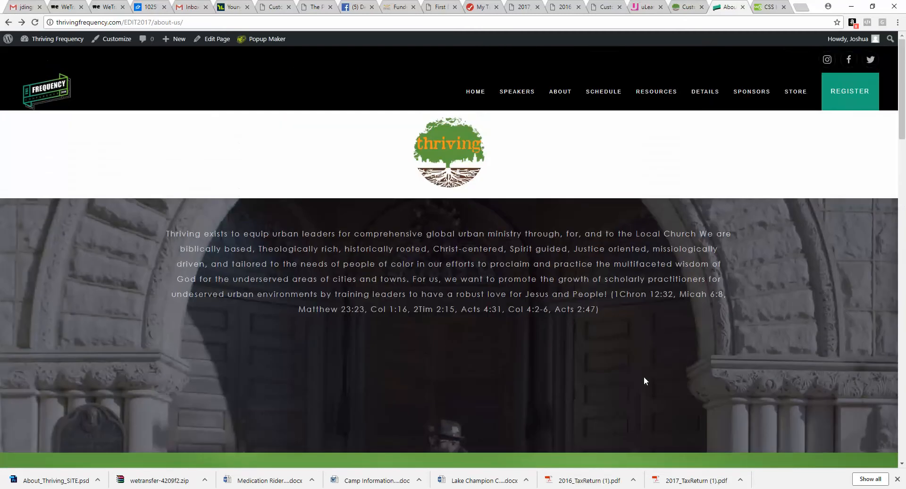